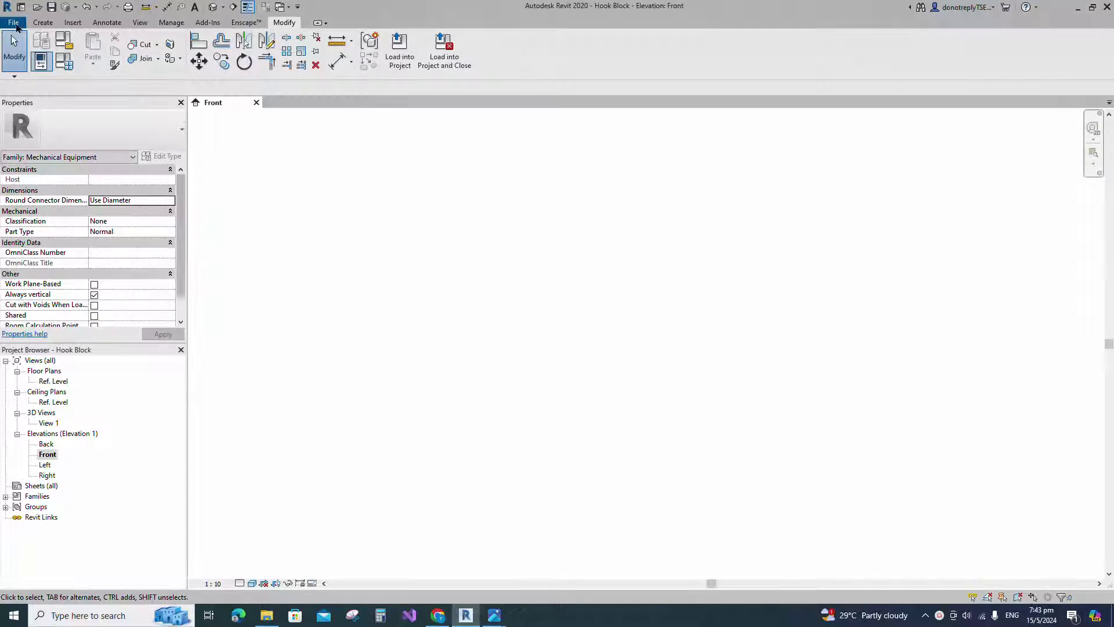
Create a new family from the Metric Generic Model template
left_click(15, 26)
mouse_move(33, 68)
left_click(127, 100)
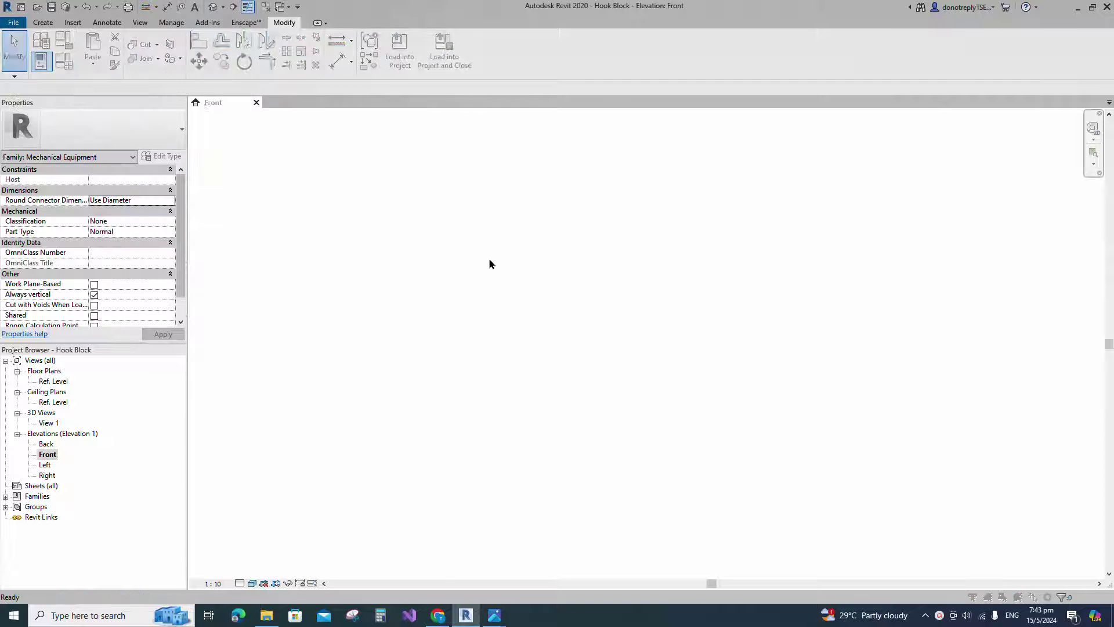
scroll(347, 263, "down", 8)
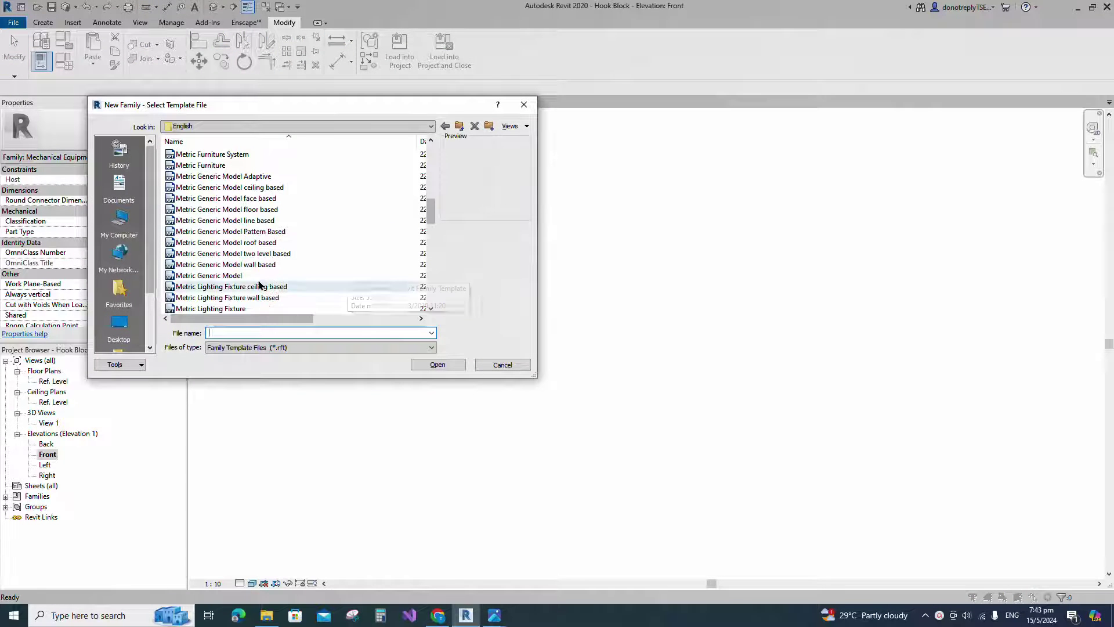
left_click(220, 275)
left_click(434, 365)
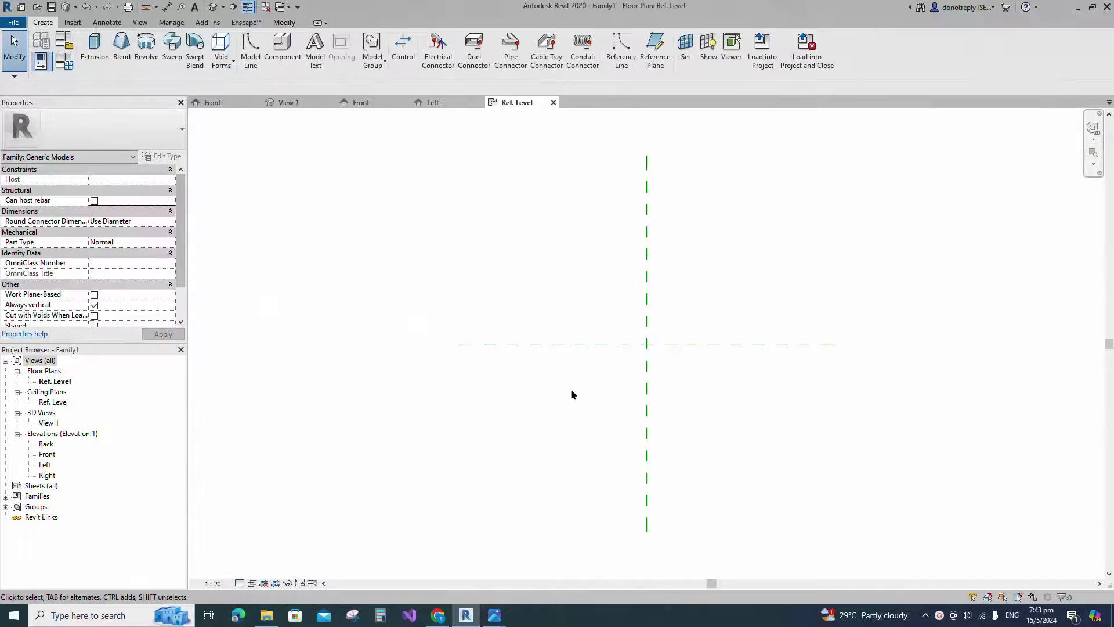
Set the new family's category to Mechanical Equipment
left_click(64, 42)
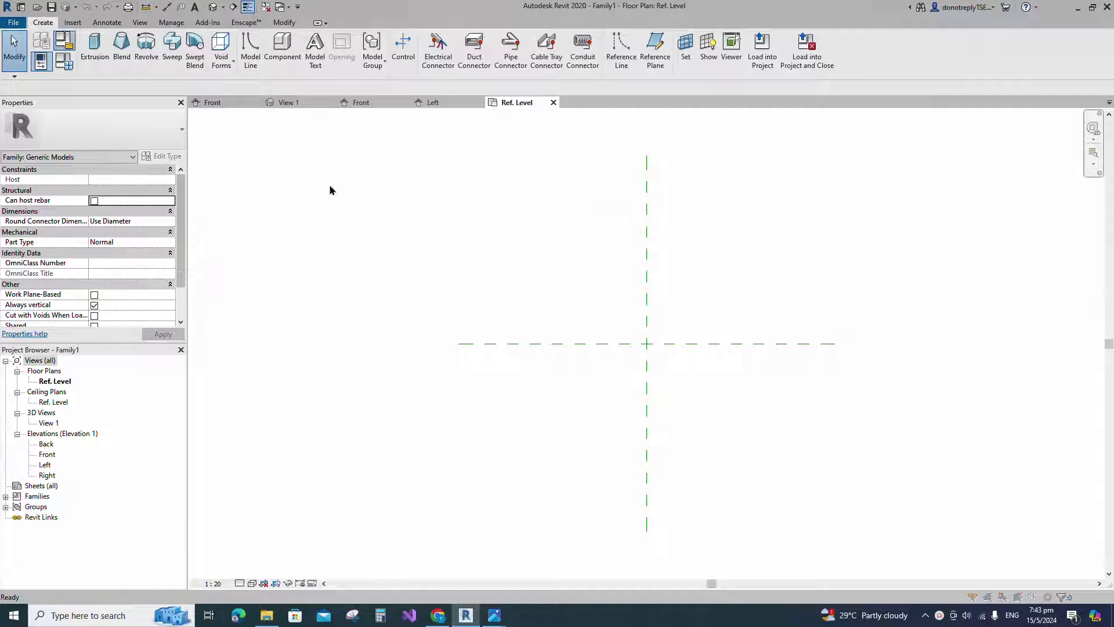
scroll(534, 290, "down", 2)
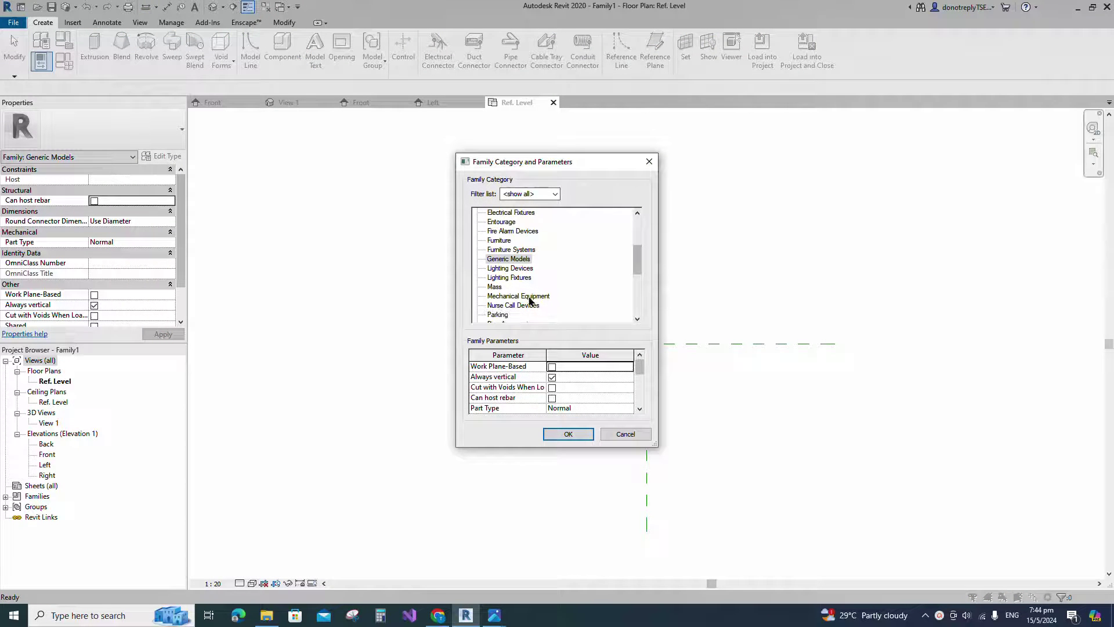
left_click(529, 296)
scroll(601, 403, "down", 1)
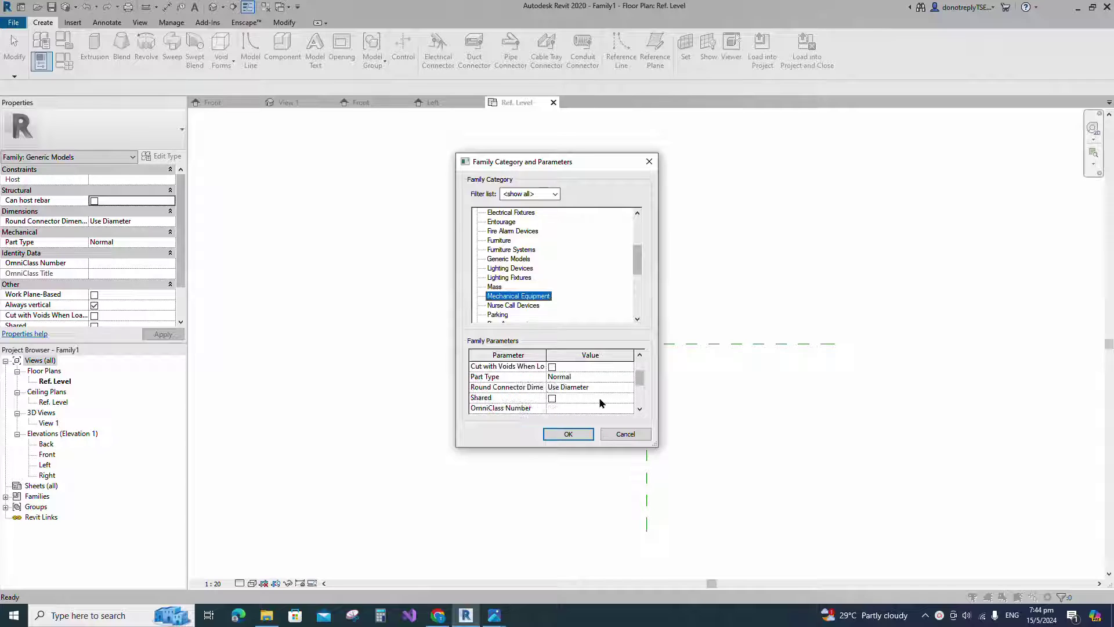
left_click(569, 435)
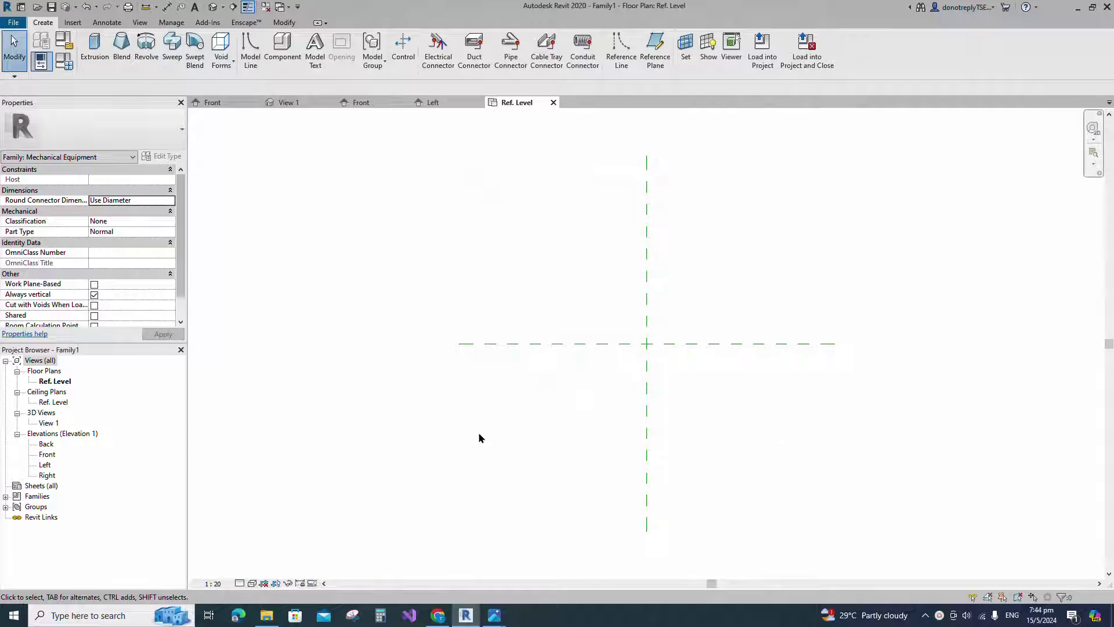
In the Front elevation, place two vertical reference planes offset 140 mm to either side of the centre plane
double_click(47, 454)
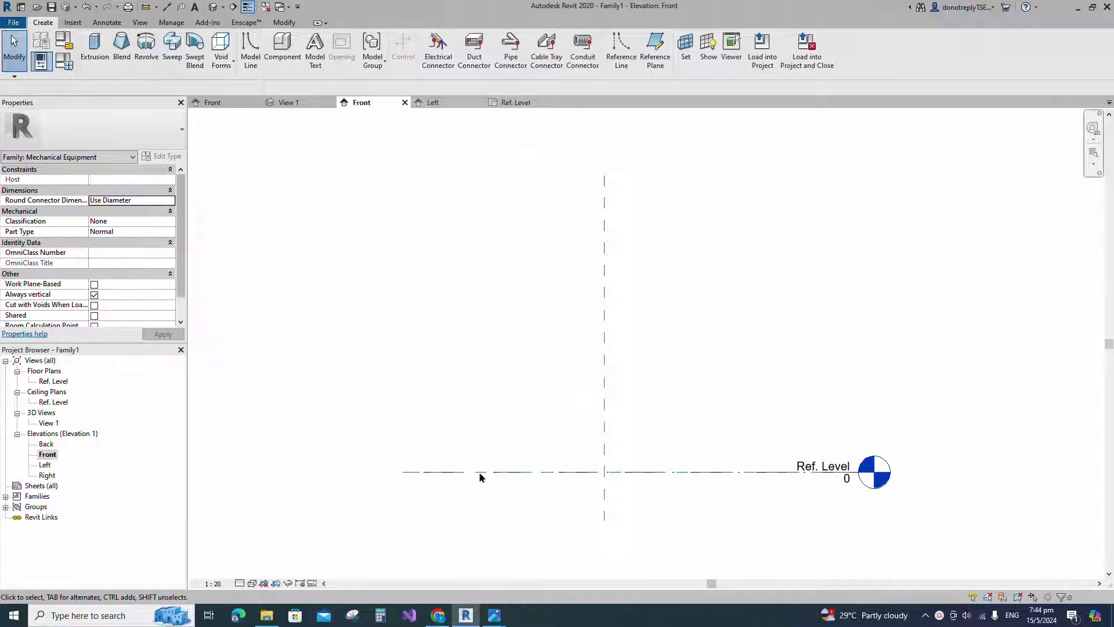
left_click(613, 516)
key("r")
key("p")
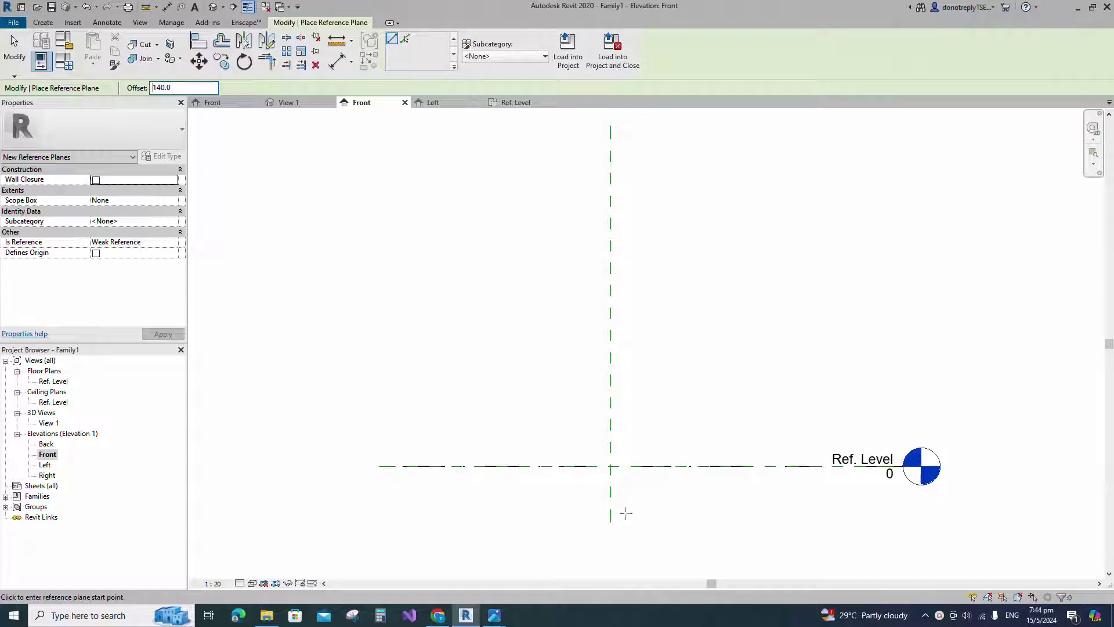
left_click(611, 525)
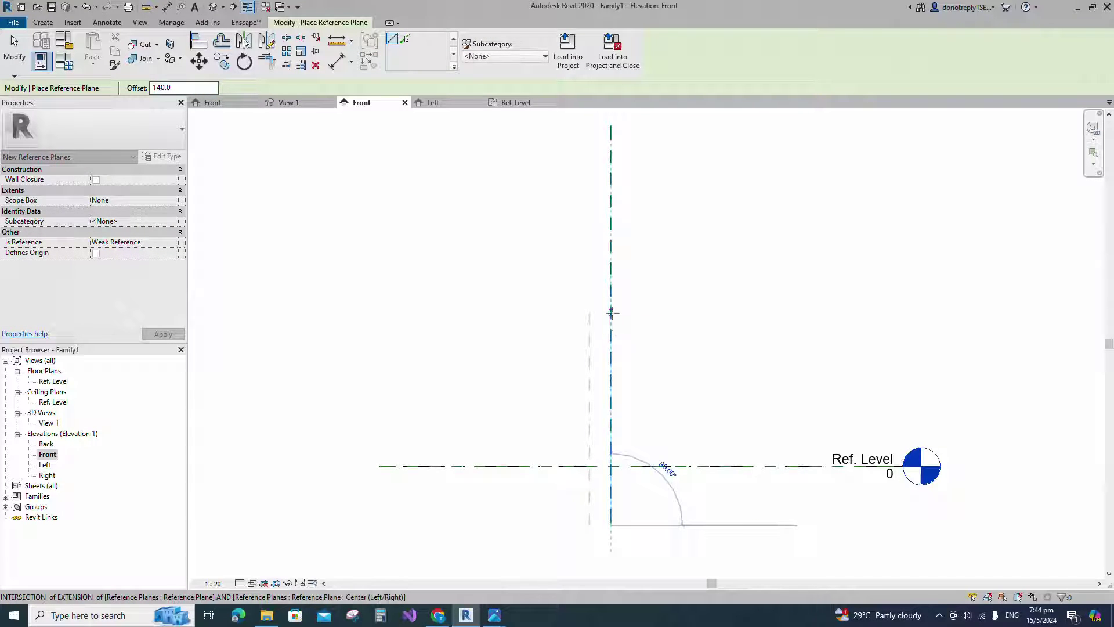
left_click(611, 313)
left_click(611, 312)
left_click(610, 525)
Dimension the two outer vertical planes through the centre plane and make the spacing equal
left_click(336, 62)
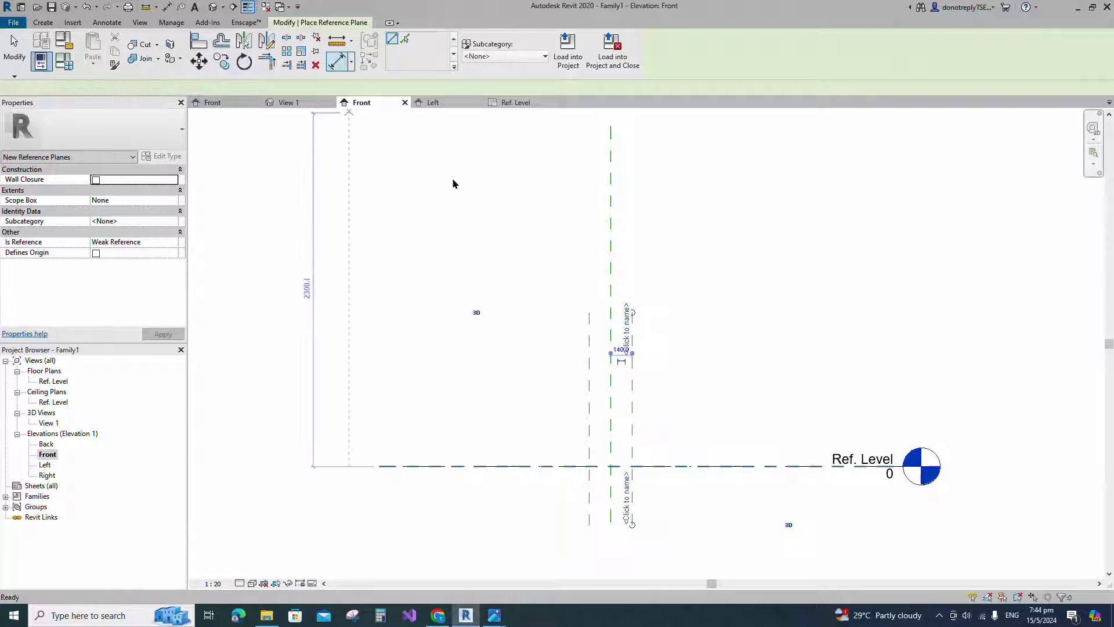
key("d")
key("i")
left_click(590, 328)
left_click(611, 325)
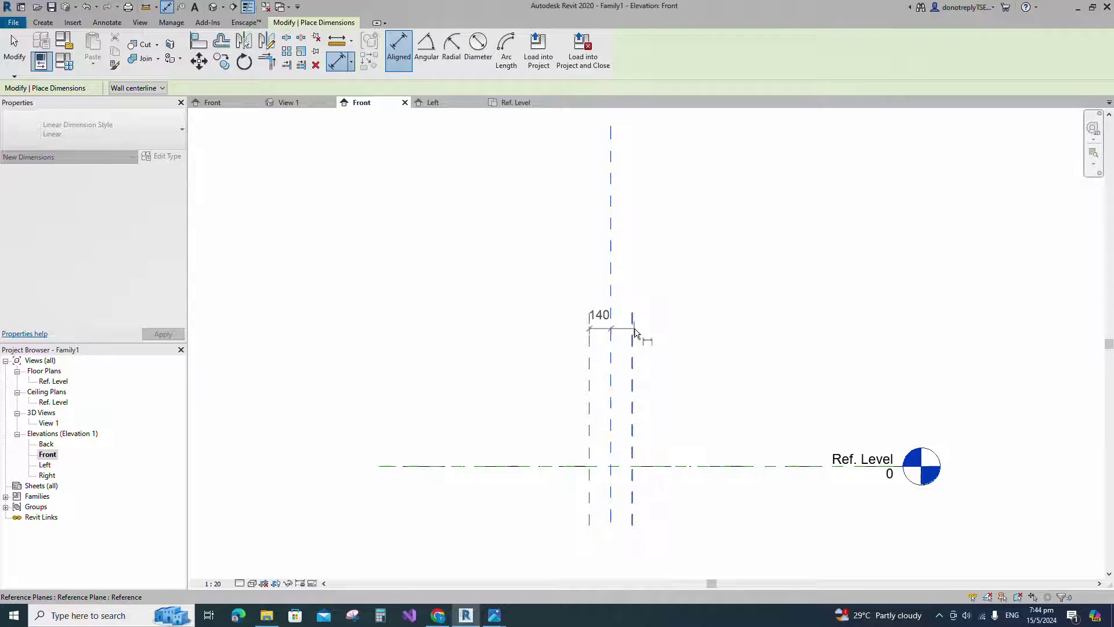
left_click(632, 323)
left_click(709, 309)
Add an overall dimension between the two outer vertical planes, above the equality dimension
left_click(590, 360)
left_click(632, 361)
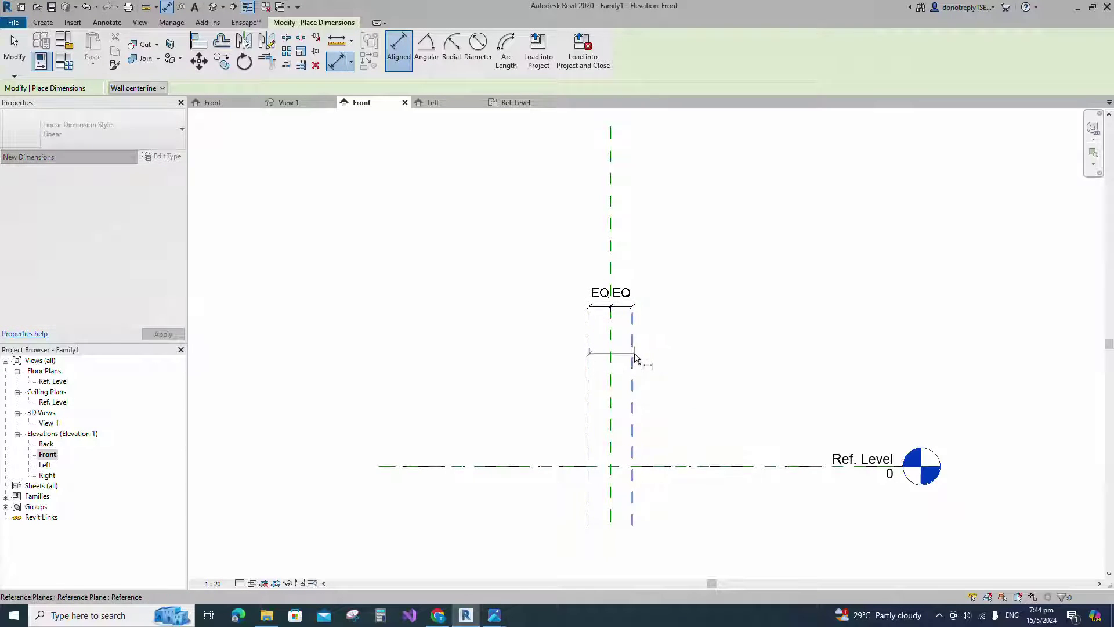
left_click(651, 271)
key("Escape")
key("Escape")
Place two more vertical reference planes offset 99 mm to either side of the centre plane
scroll(626, 371, "up", 1)
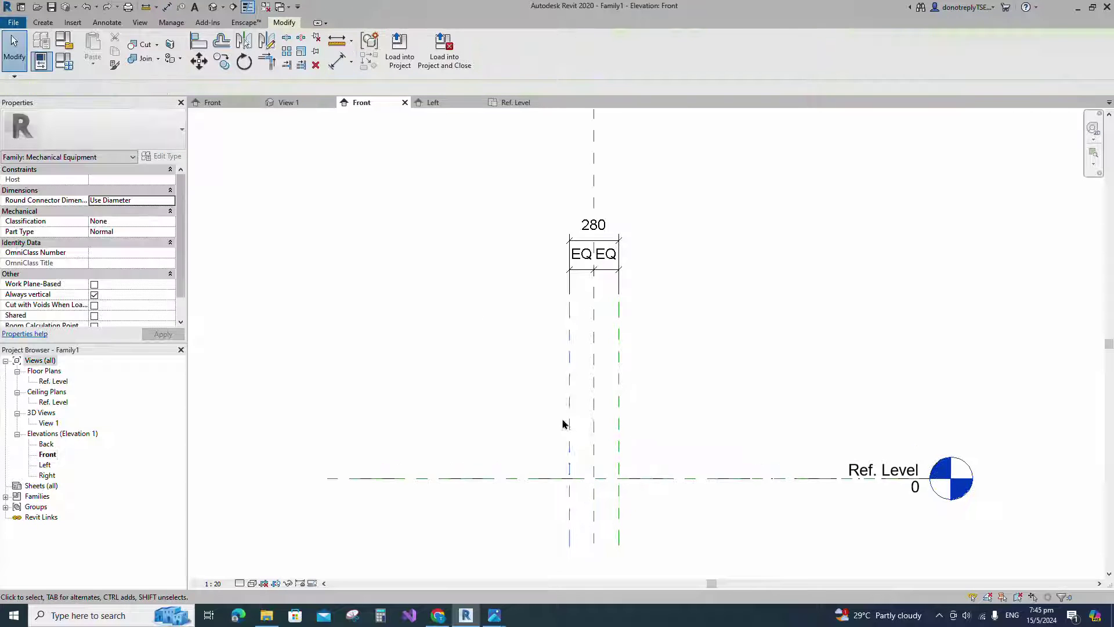
left_click(569, 405)
key("r")
key("p")
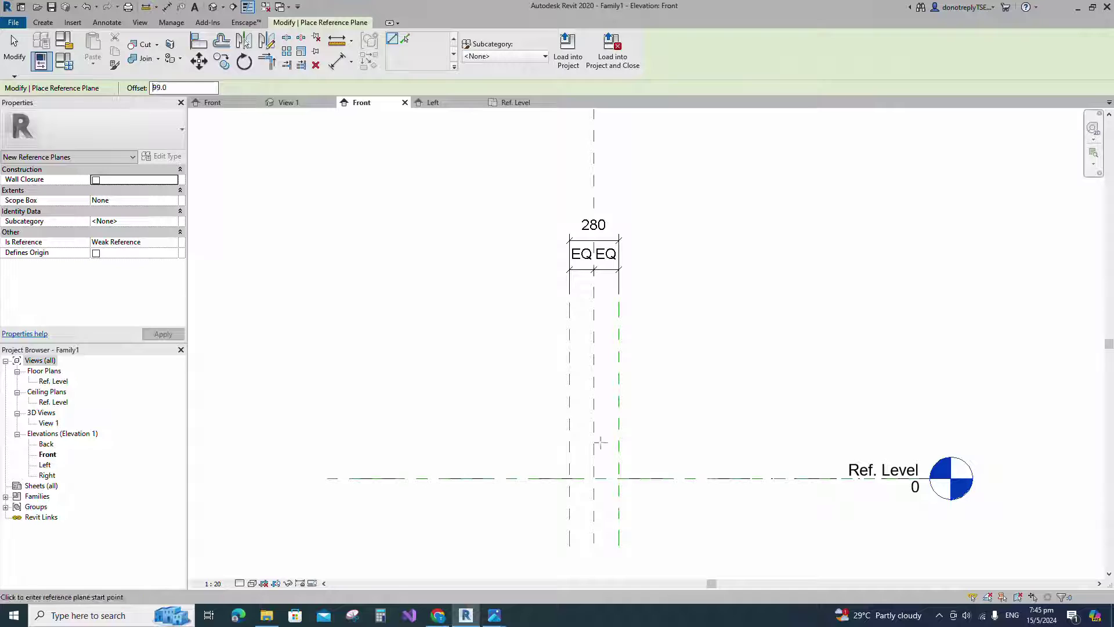
left_click(593, 545)
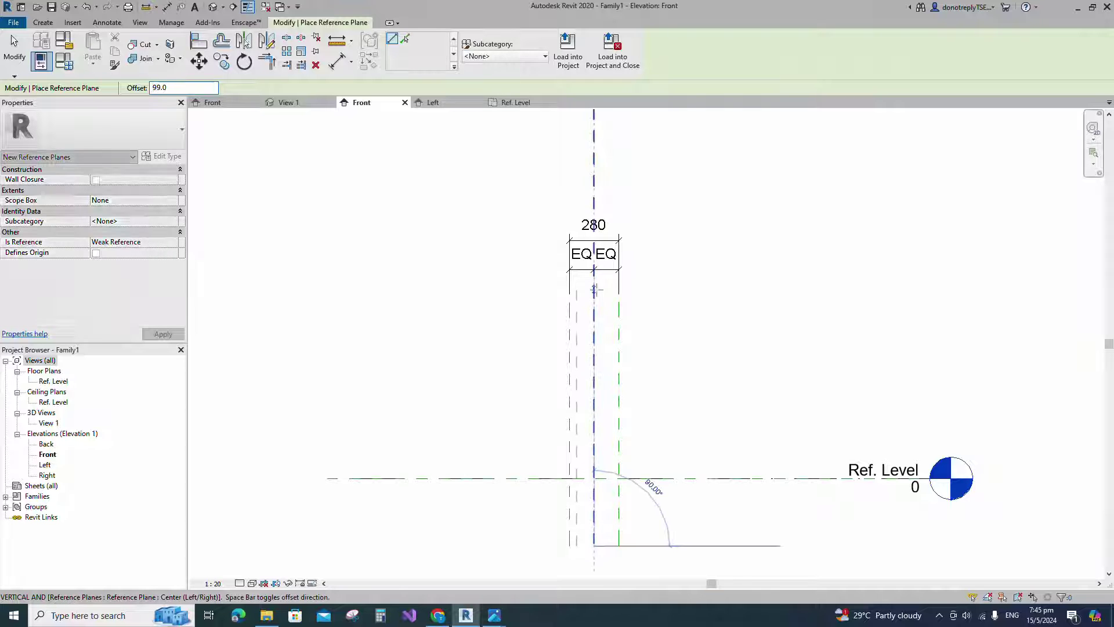
left_click(593, 283)
left_click(594, 283)
left_click(594, 544)
Add an equality dimension through the centre plane and an overall dimension to the pair of planes offset 99 mm
left_click(337, 61)
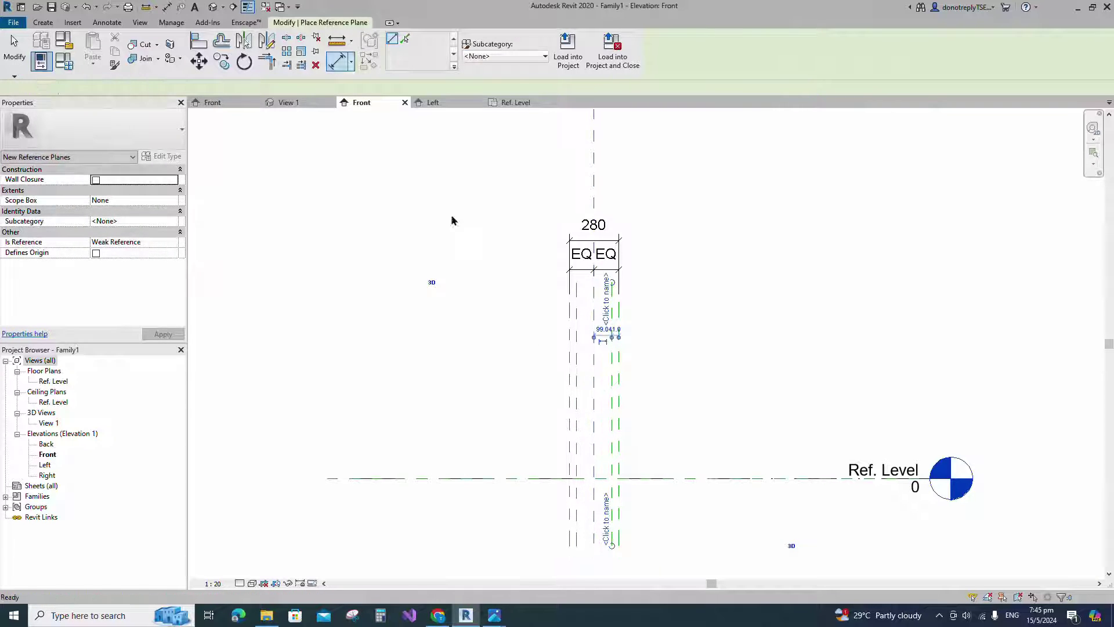
left_click(576, 344)
left_click(594, 341)
left_click(645, 318)
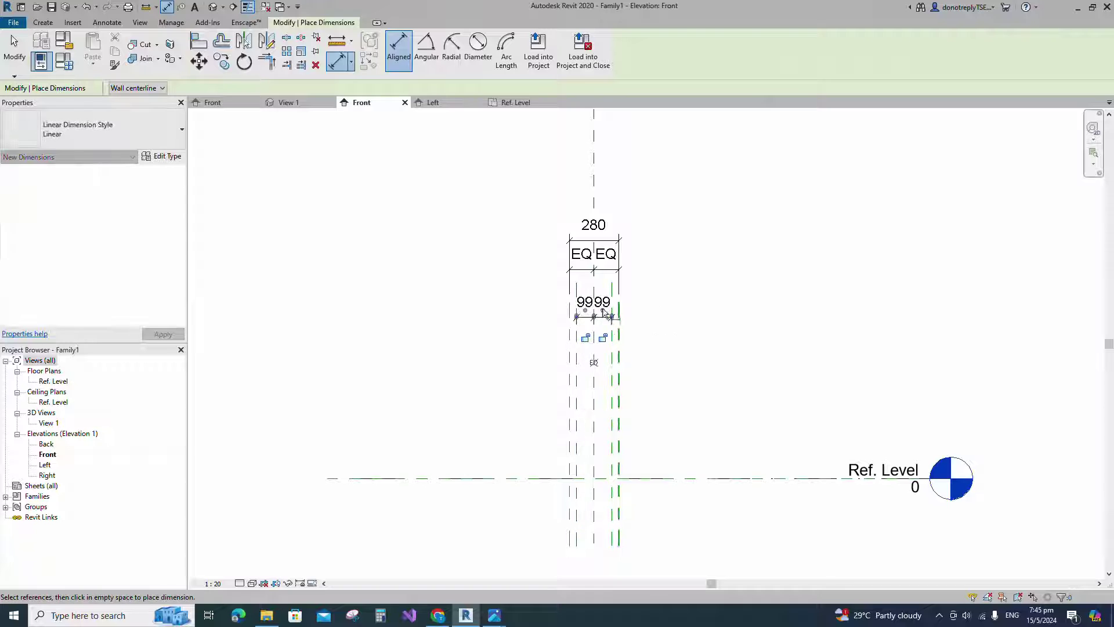
left_click(595, 360)
left_click(576, 346)
key("Escape")
key("Escape")
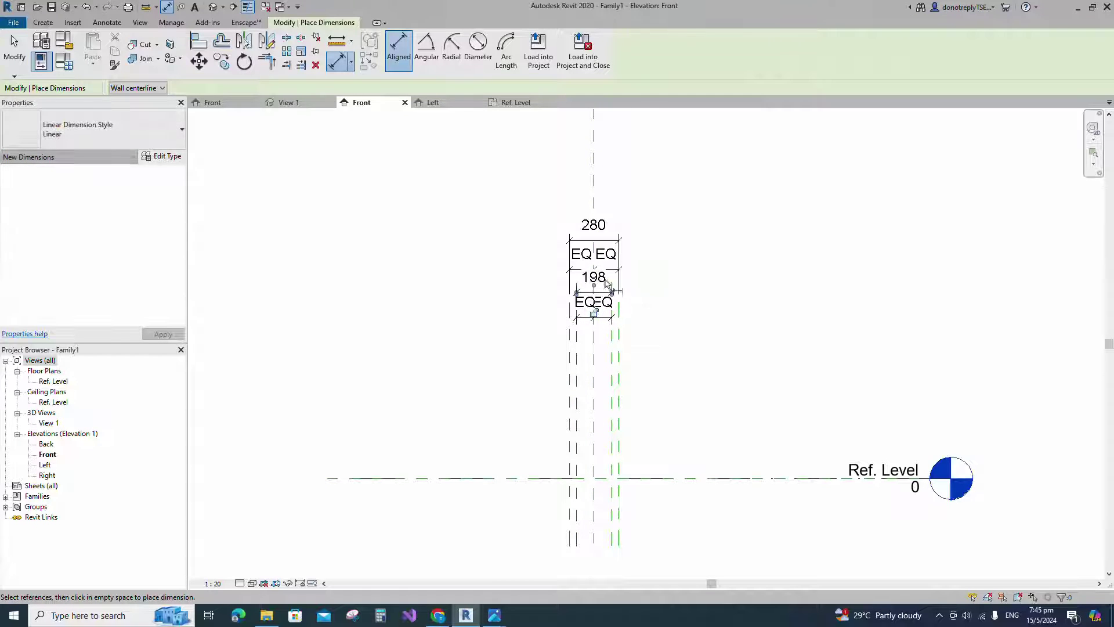
Reposition the outer planes' equality dimension so it clears the inner pair's overall dimension
scroll(602, 282, "up", 3)
left_click(611, 270)
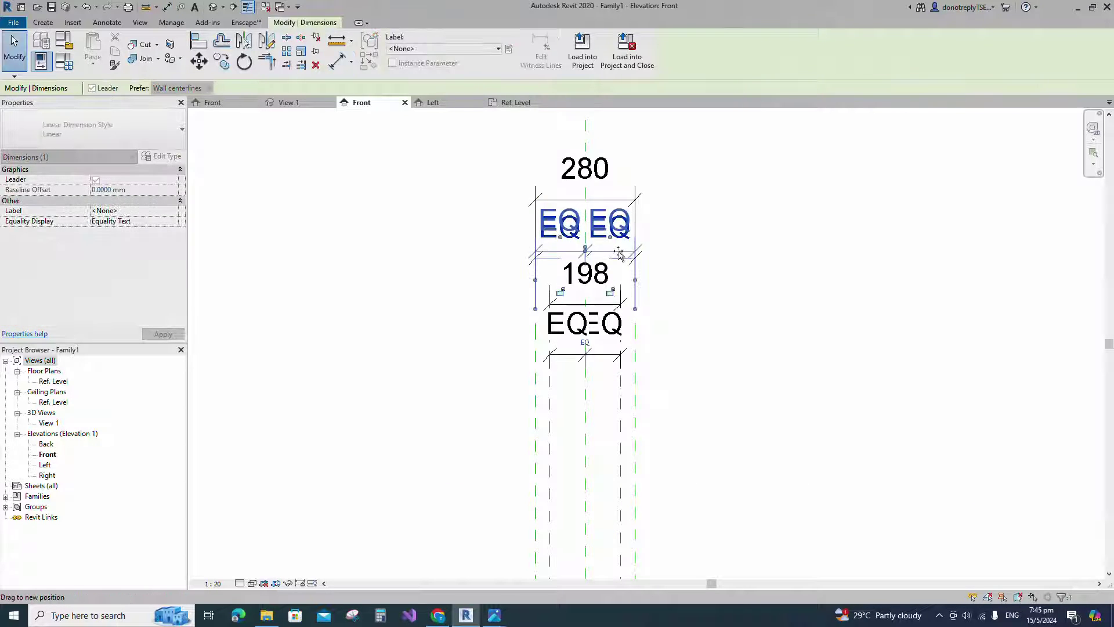
left_click(733, 303)
Place a third pair of vertical reference planes offset 40 mm to either side of the centre plane
scroll(723, 308, "down", 2)
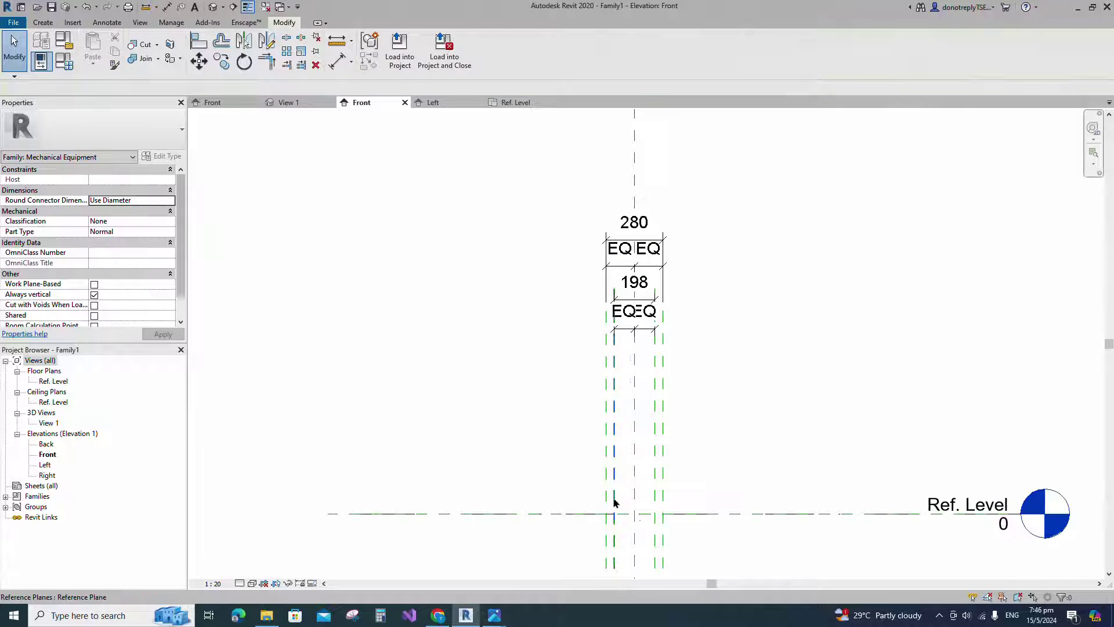
key("r")
key("p")
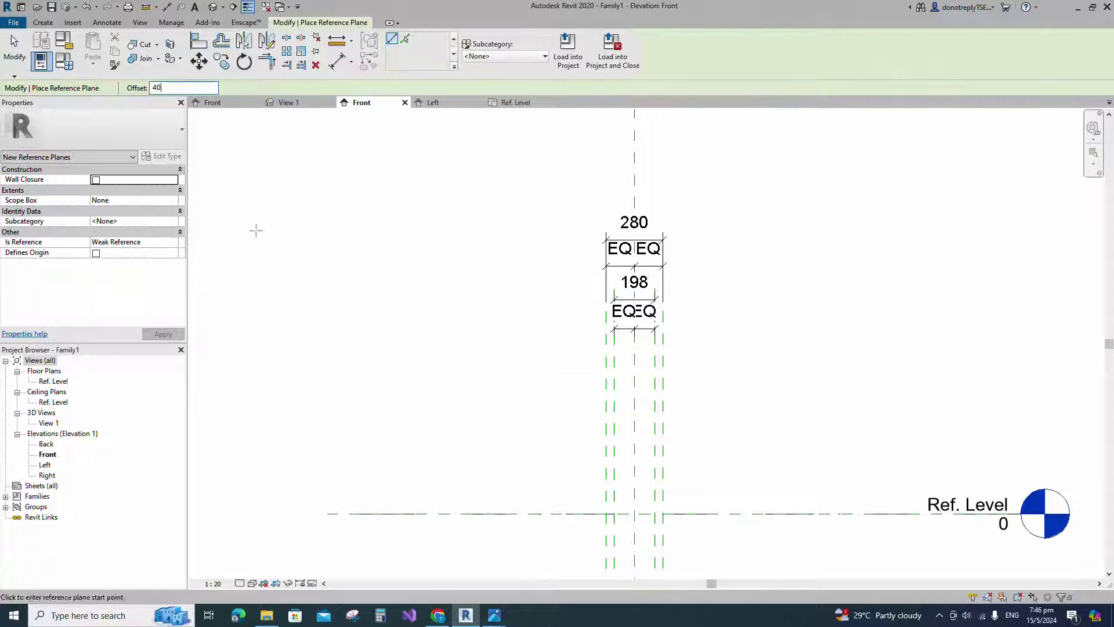
key("Return")
scroll(453, 208, "down", 3)
scroll(596, 499, "up", 2)
left_click(563, 443)
left_click(563, 228)
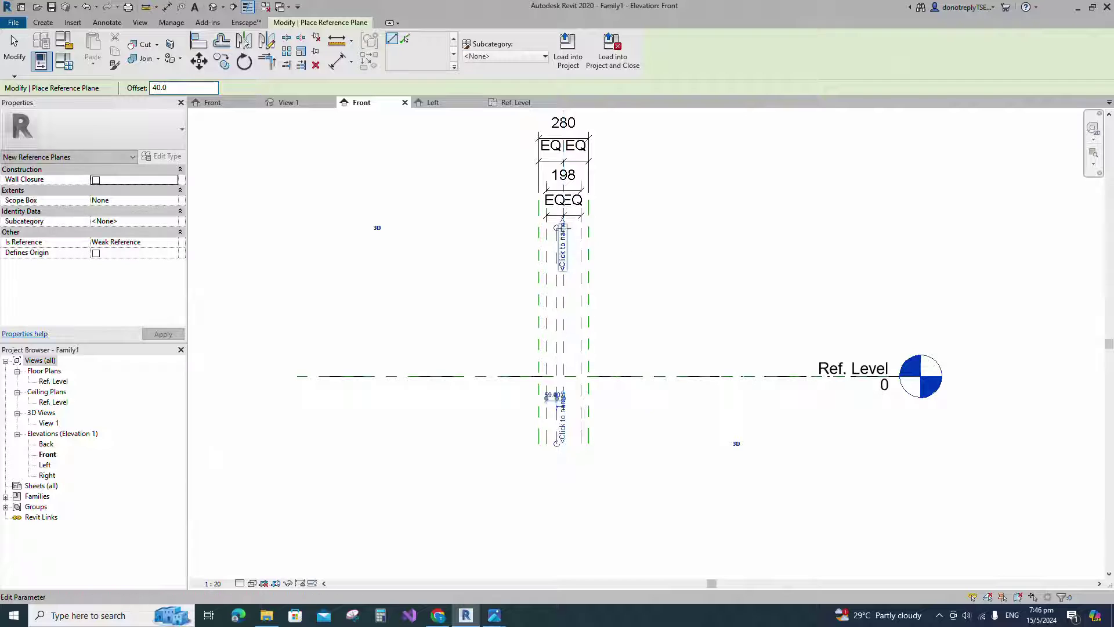
scroll(563, 228, "up", 4)
left_click(564, 228)
scroll(562, 256, "down", 4)
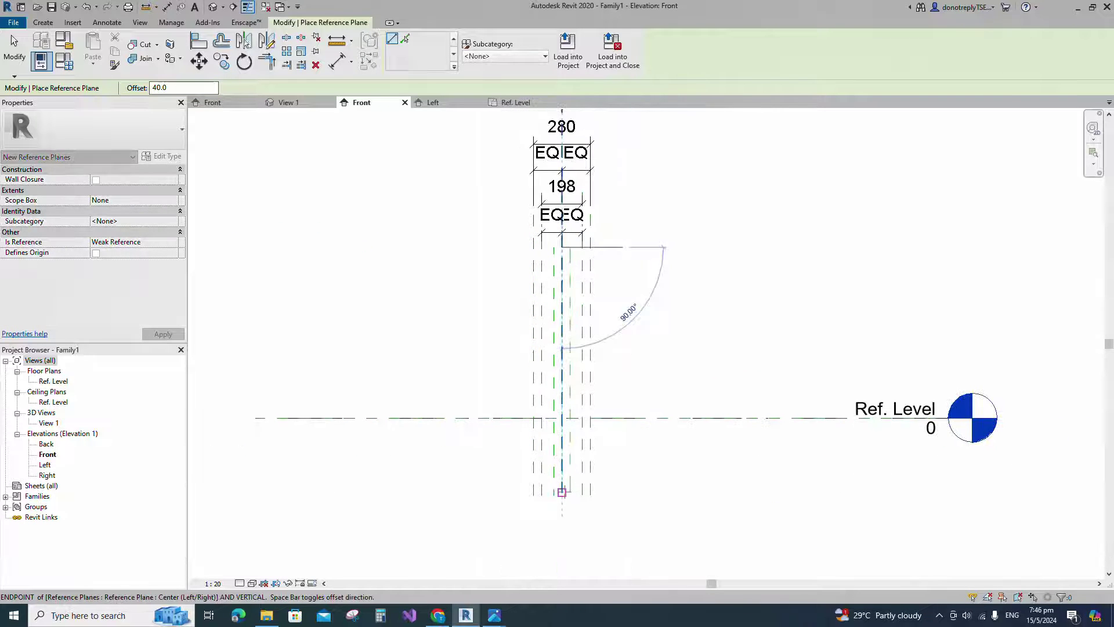
left_click(562, 492)
Add an equality dimension through the centre plane and an overall dimension to the innermost pair of planes
key("d")
key("i")
left_click(554, 280)
left_click(570, 281)
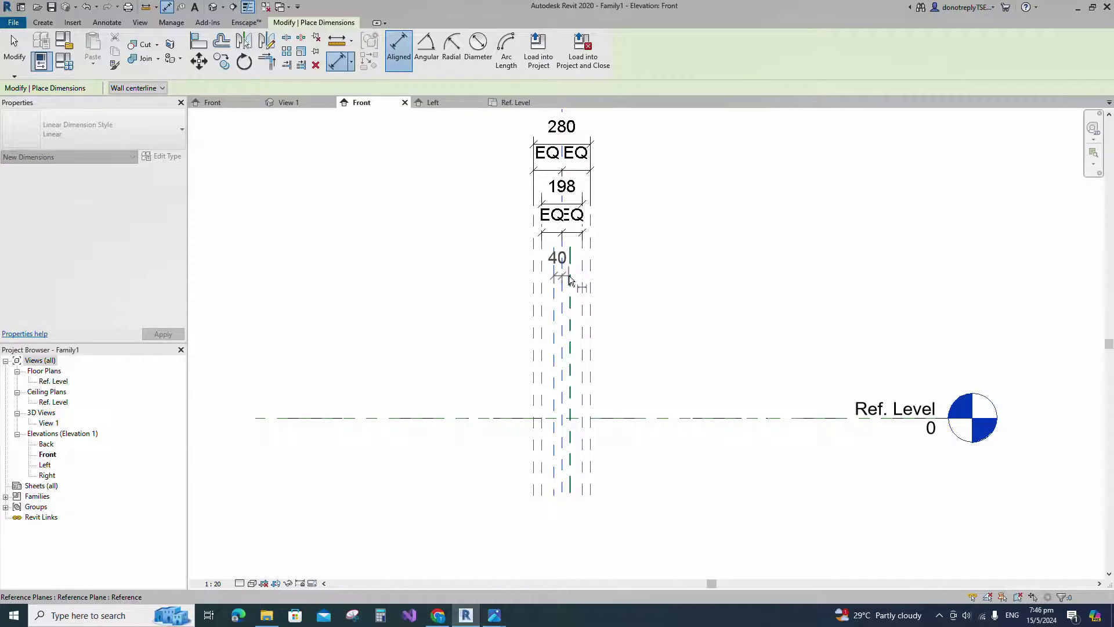
left_click(620, 295)
left_click(561, 348)
left_click(554, 354)
left_click(570, 358)
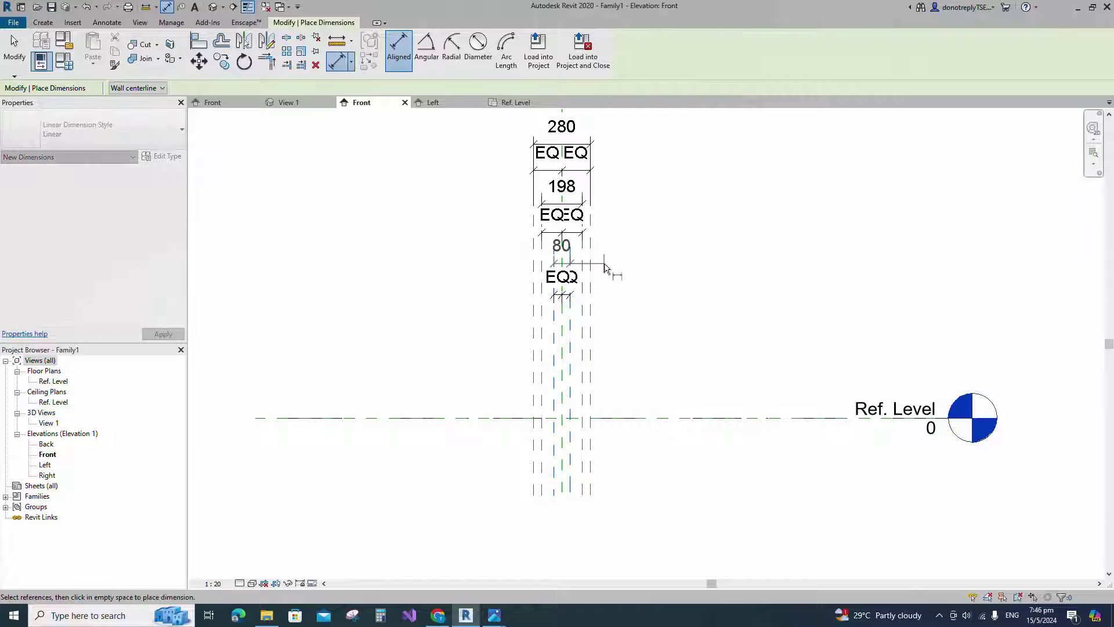
left_click(605, 268)
key("Escape")
key("Escape")
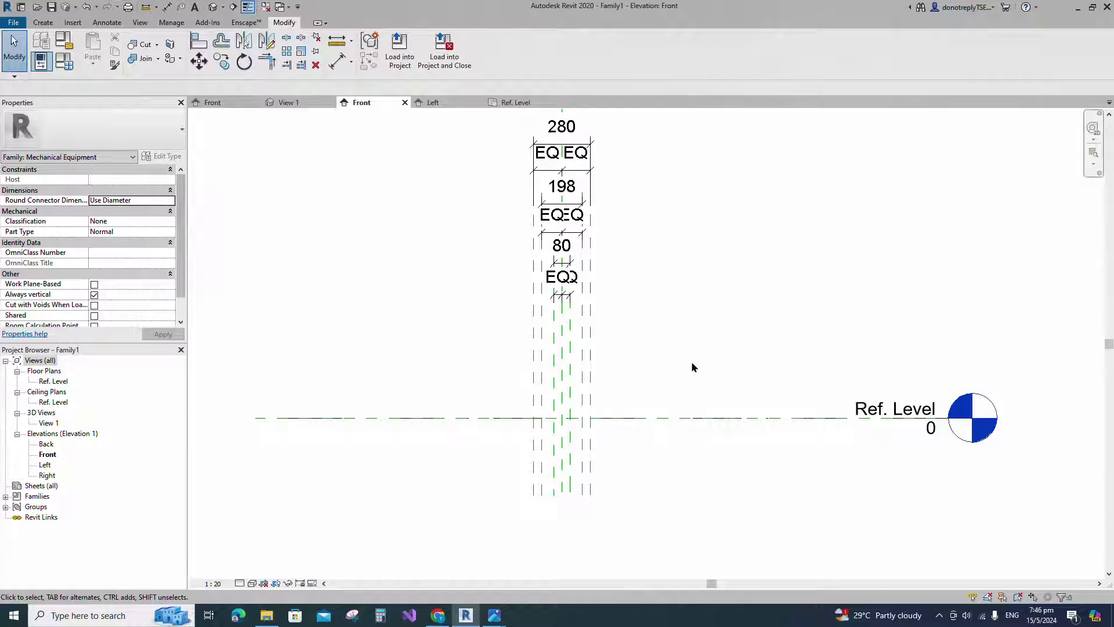
Place a horizontal reference plane offset 297 mm below the Ref. Level
left_click(538, 394)
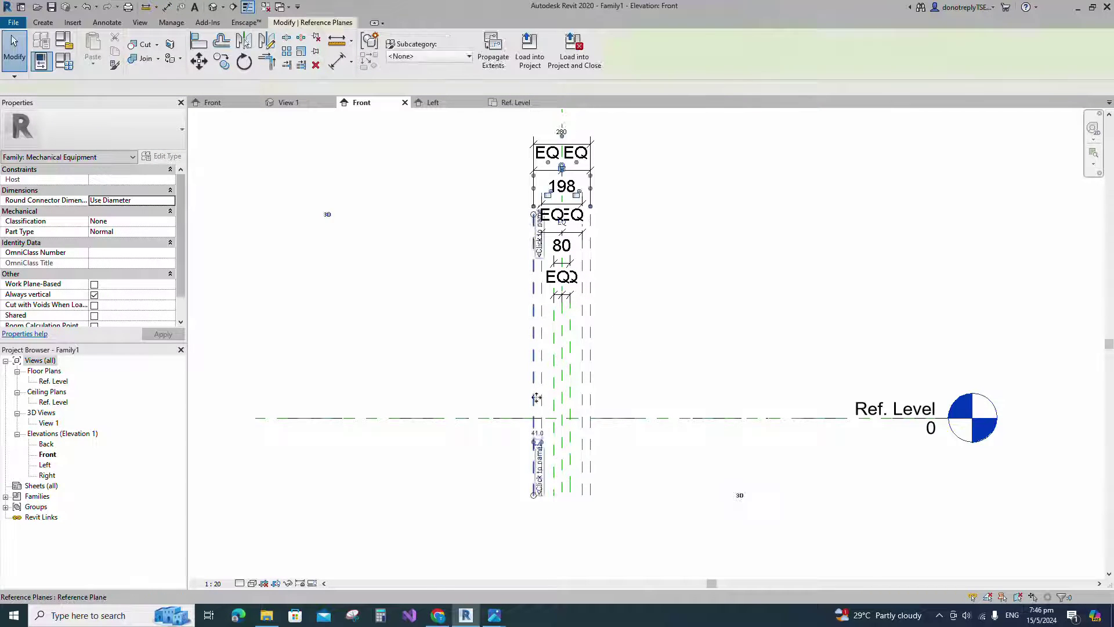
key("r")
key("p")
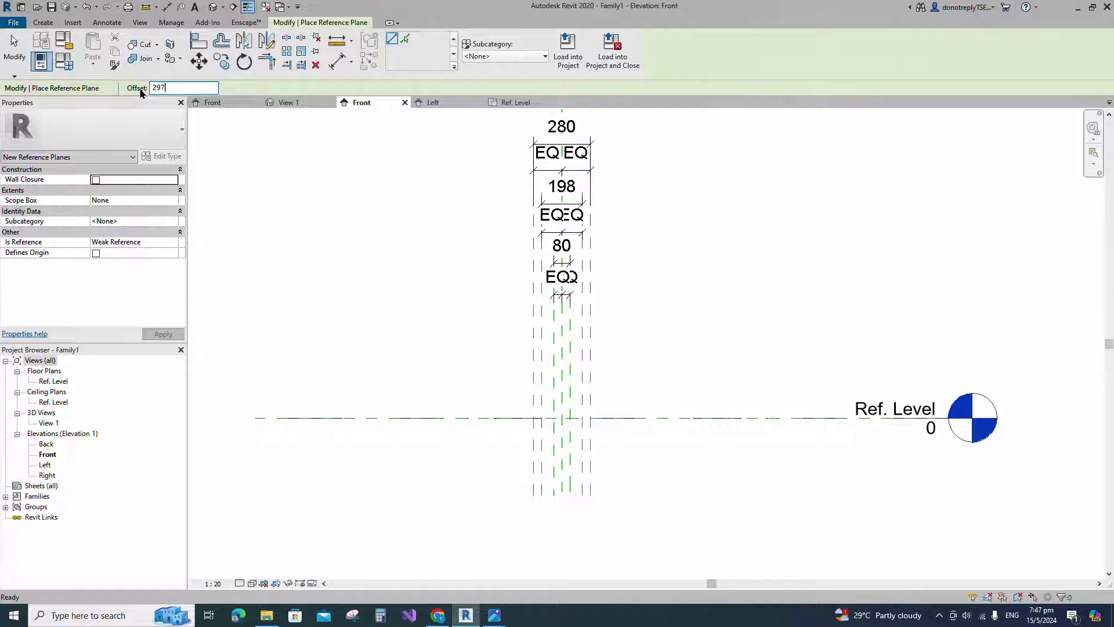
left_click(443, 418)
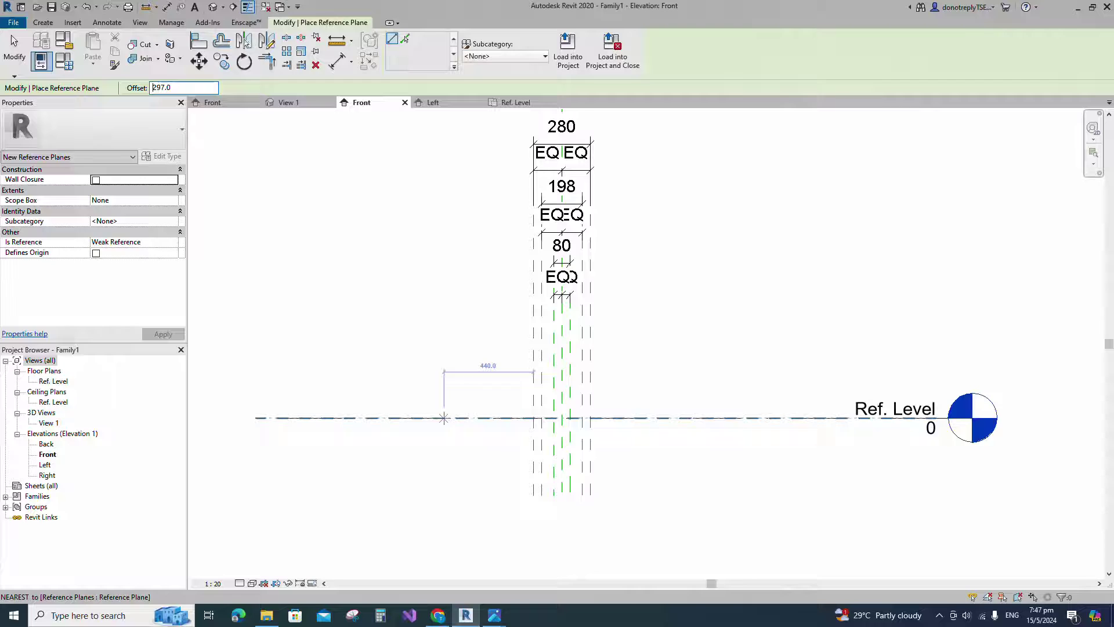
left_click(655, 418)
Dimension the distance from the Ref. Level to the horizontal plane below it
key("d")
key("i")
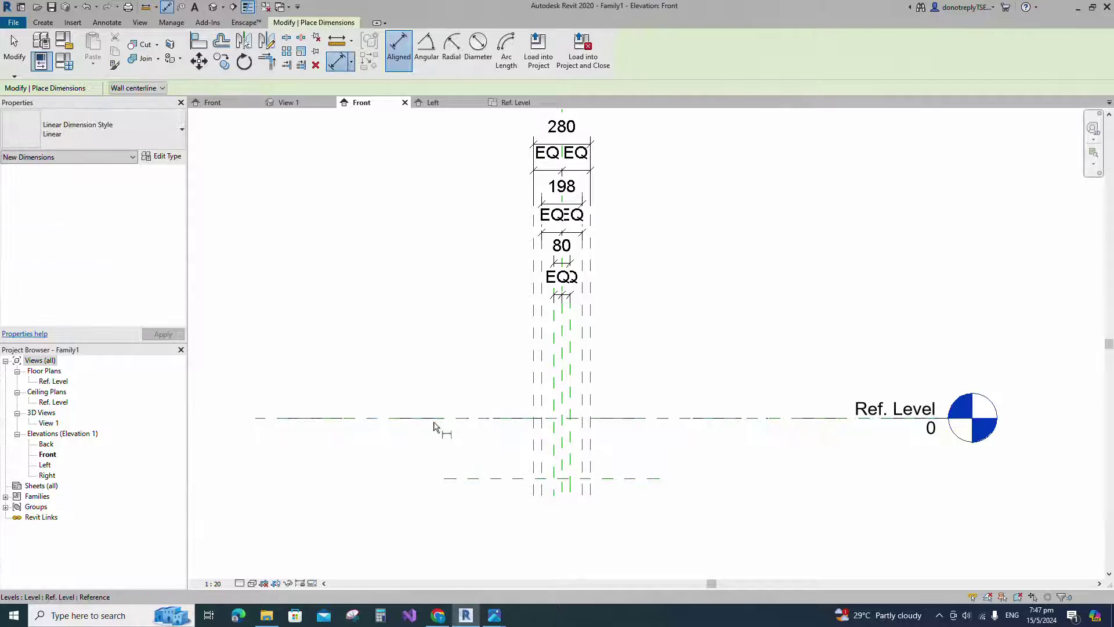
left_click(442, 418)
left_click(443, 478)
left_click(399, 464)
key("Escape")
key("Escape")
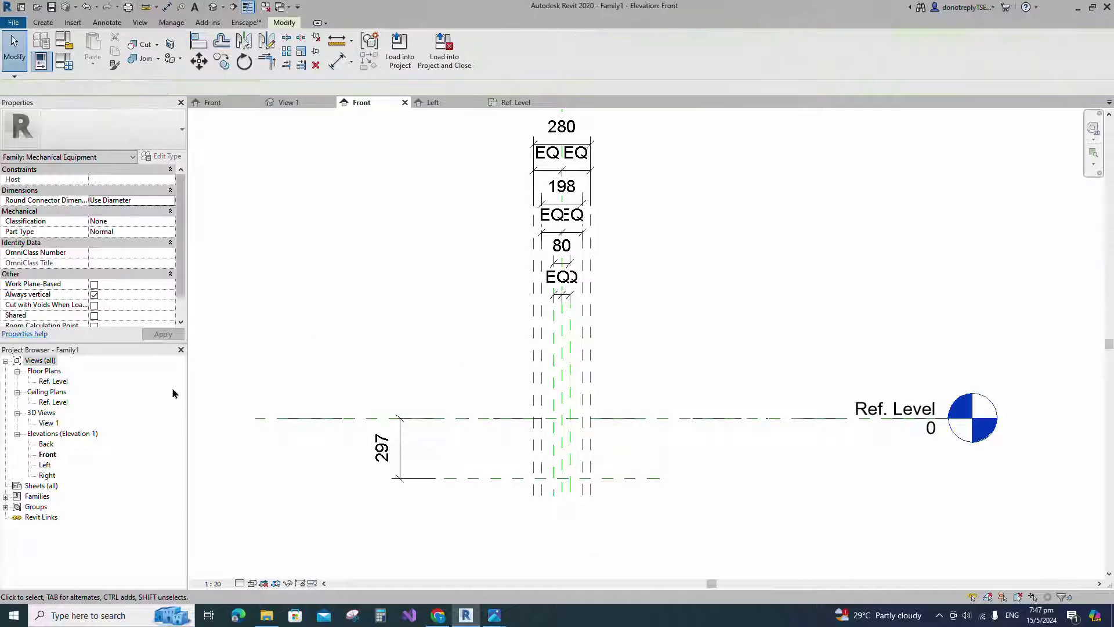
In the Ref. Level floor plan, place a horizontal reference plane offset 30 mm above the front/back centre plane
double_click(53, 380)
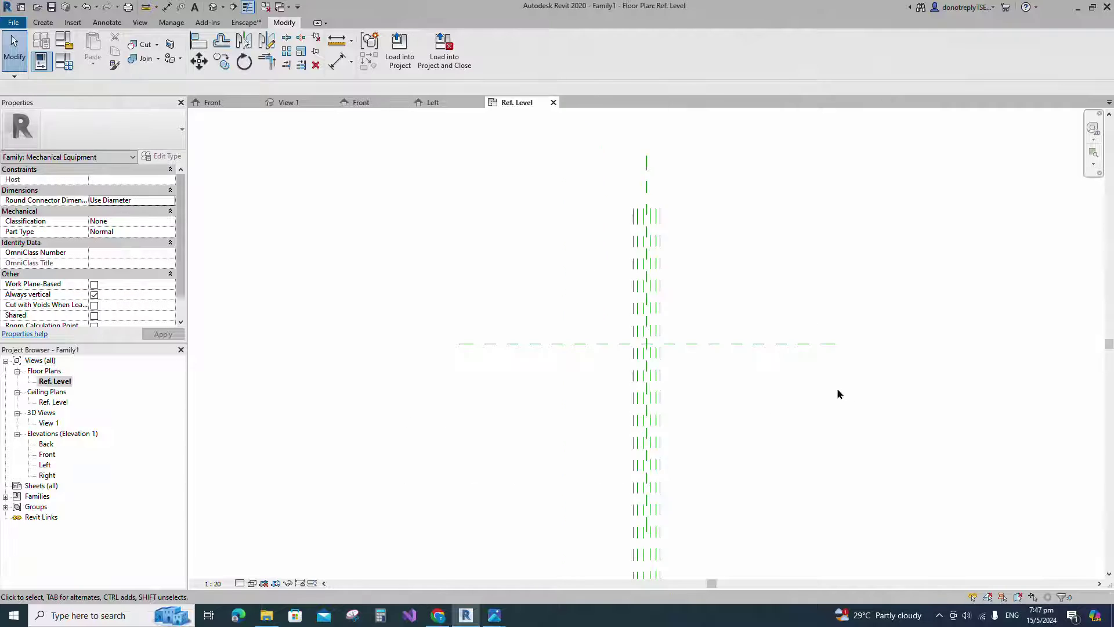
scroll(838, 390, "up", 2)
left_click(568, 317)
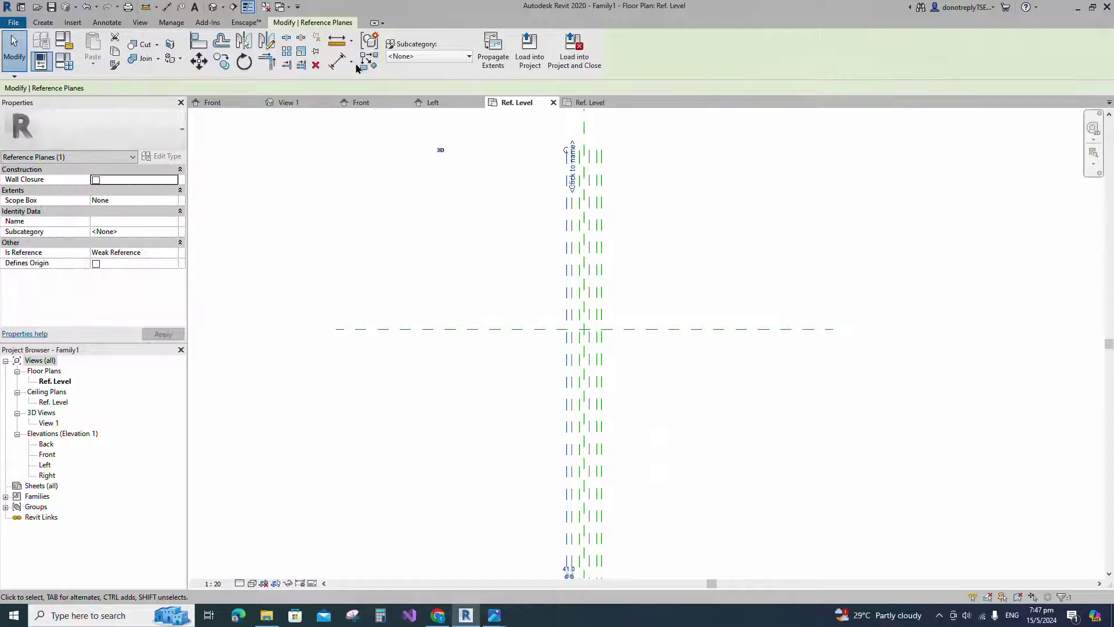
type("rp")
type("30")
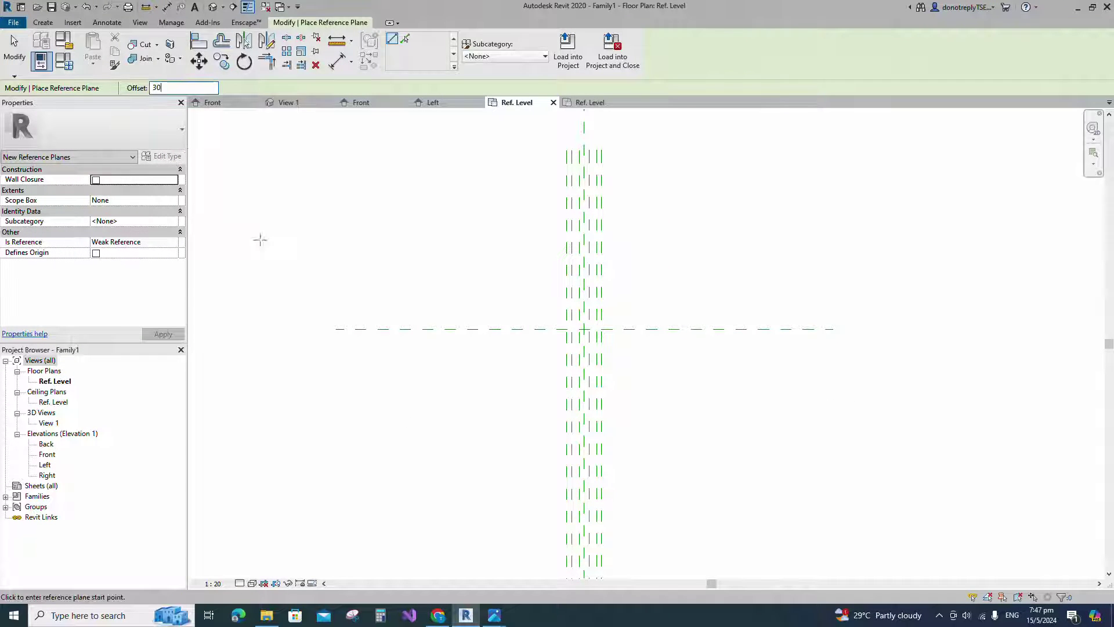
left_click(515, 326)
left_click(672, 326)
scroll(675, 336, "up", 5)
scroll(675, 335, "up", 1)
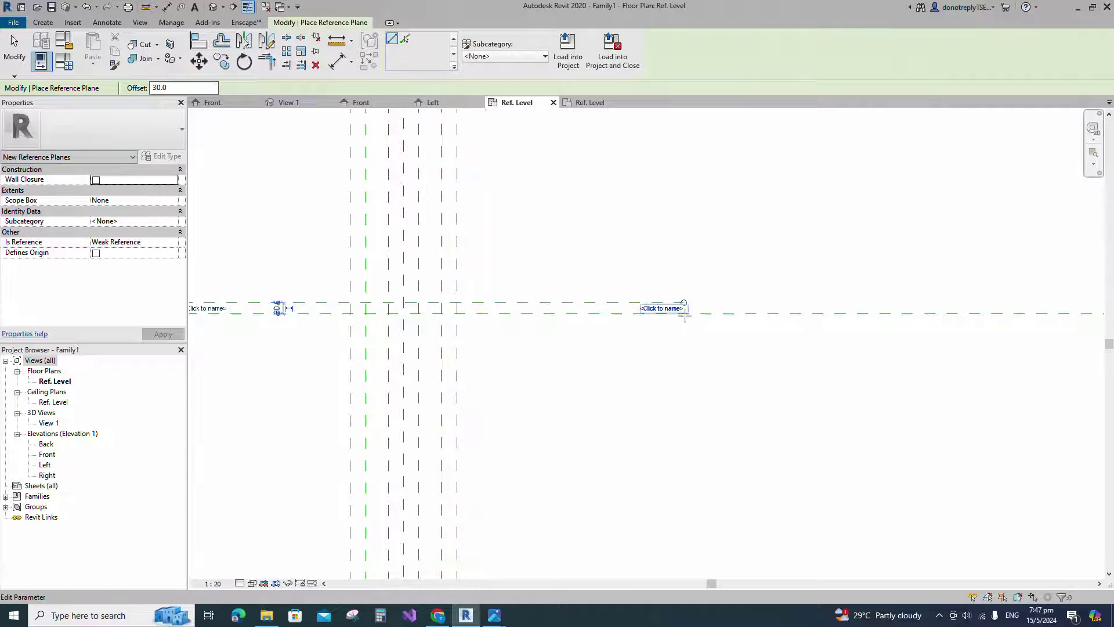
Mirror the new horizontal reference plane about the front/back centre plane
key("Escape")
key("Escape")
left_click(600, 304)
left_click(244, 42)
left_click(517, 314)
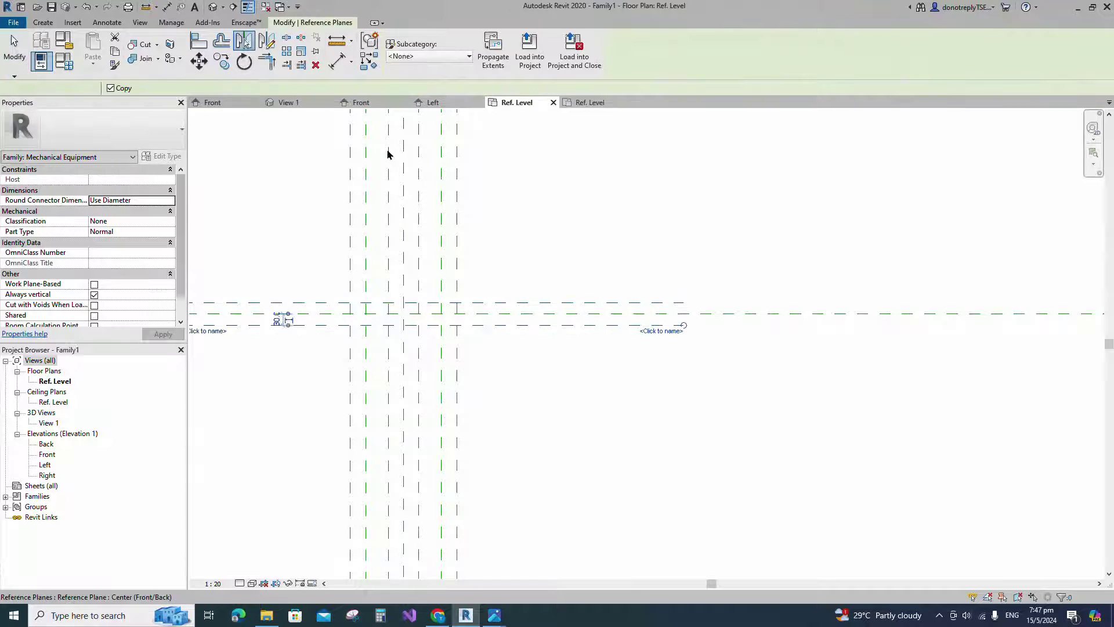
Dimension the three horizontal reference planes in one string and make their spacing equal
left_click(337, 61)
scroll(733, 297, "down", 1)
left_click(356, 301)
left_click(355, 309)
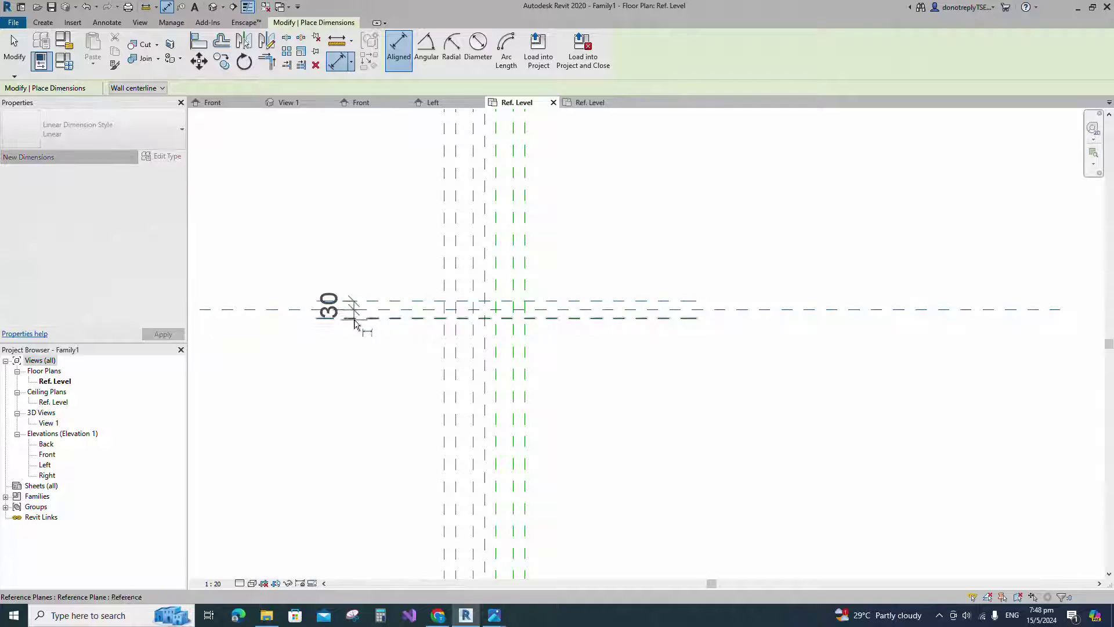
left_click(355, 318)
left_click(327, 350)
left_click(251, 310)
Add an overall dimension between the two outer horizontal reference planes
left_click(372, 302)
left_click(375, 318)
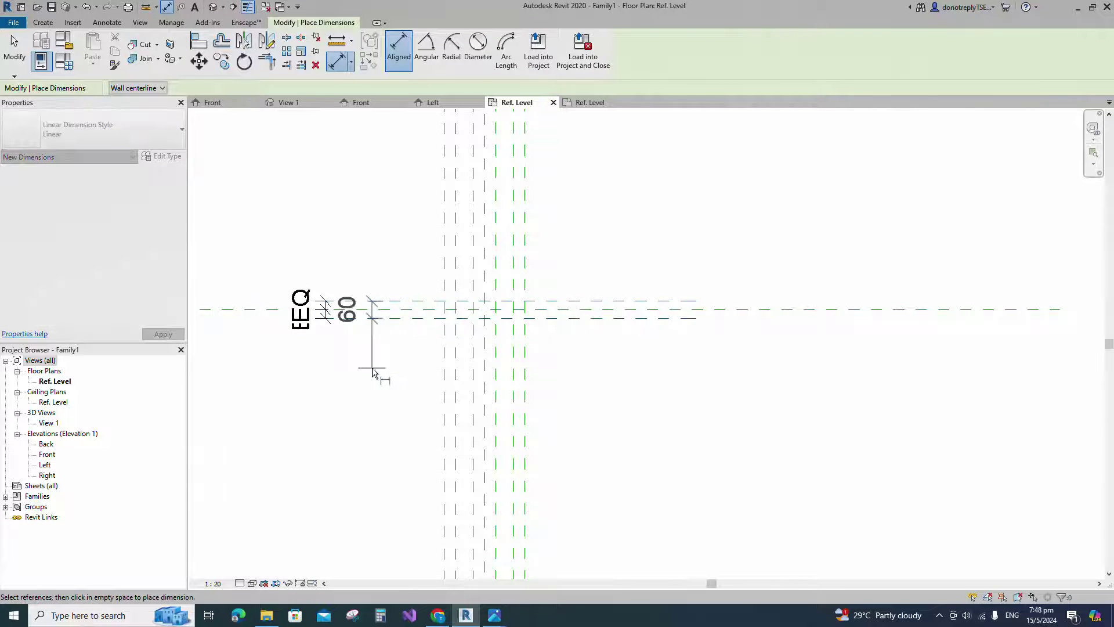
left_click(267, 372)
key("Escape")
key("Escape")
scroll(655, 405, "down", 1)
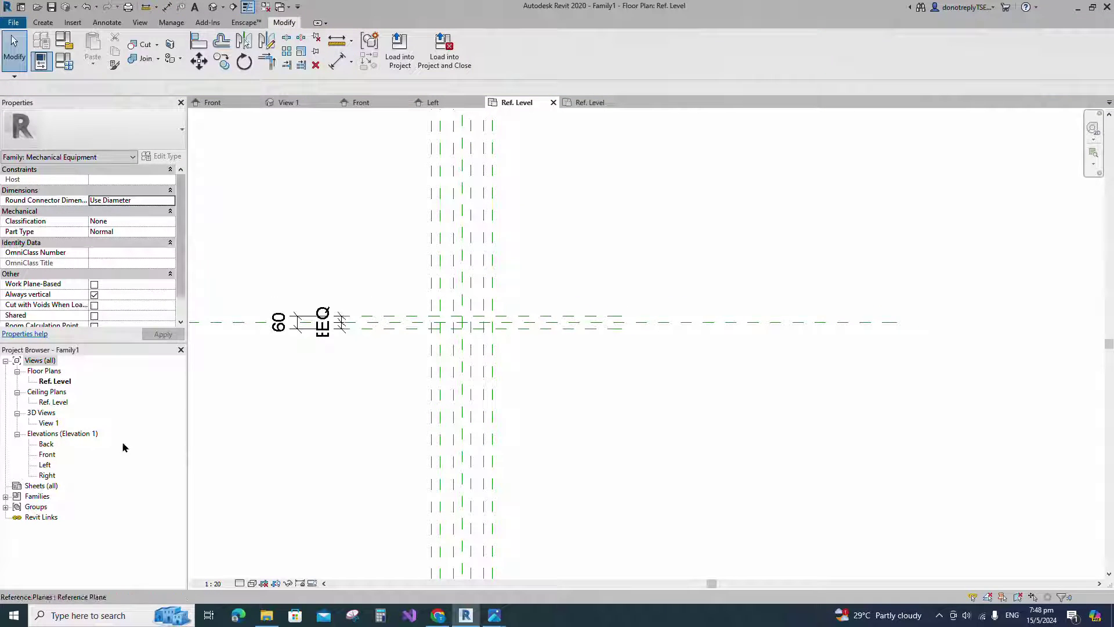
In the Front elevation, start a swept blend and sketch its path as a downward 40 mm radius semicircle between the innermost planes on the lower plane
double_click(44, 457)
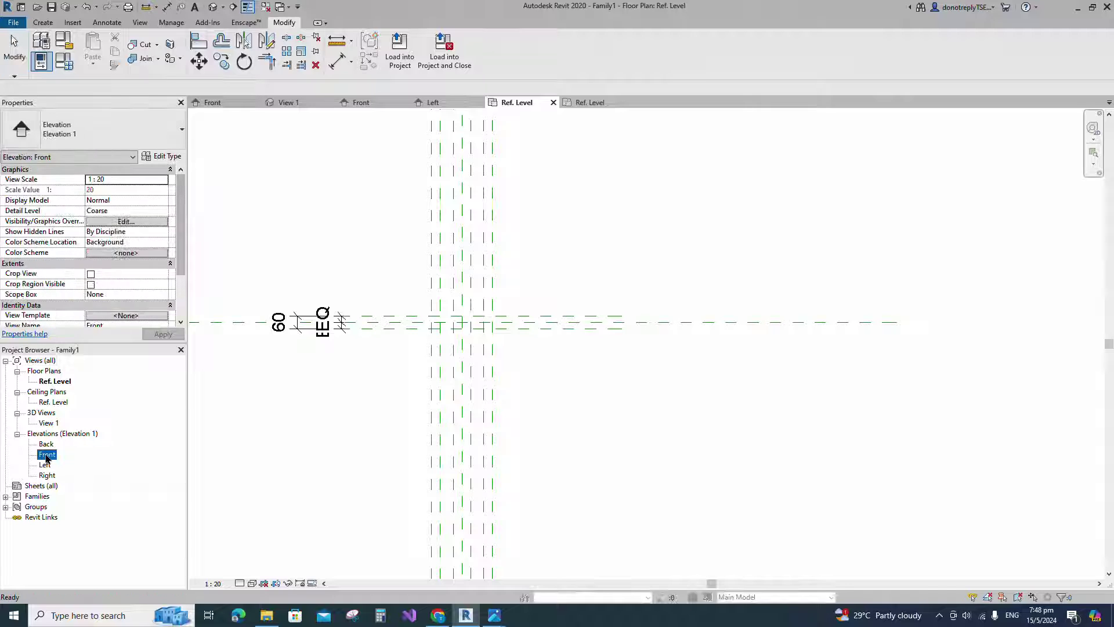
scroll(625, 522, "up", 1)
left_click(41, 24)
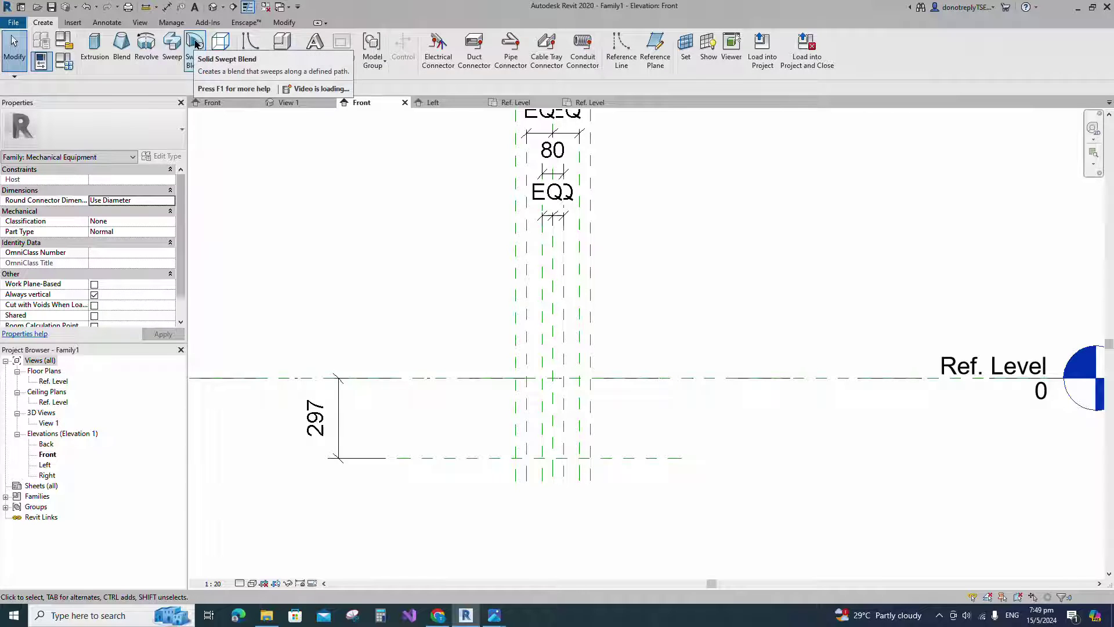
left_click(197, 65)
left_click(440, 42)
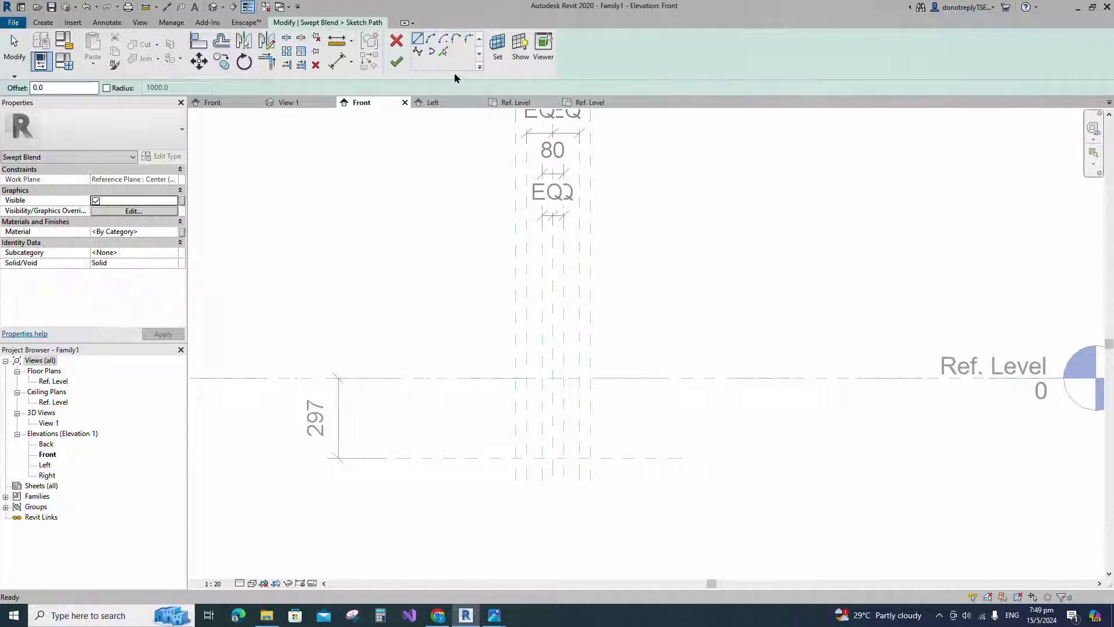
left_click(430, 41)
scroll(570, 504, "up", 2)
left_click(522, 424)
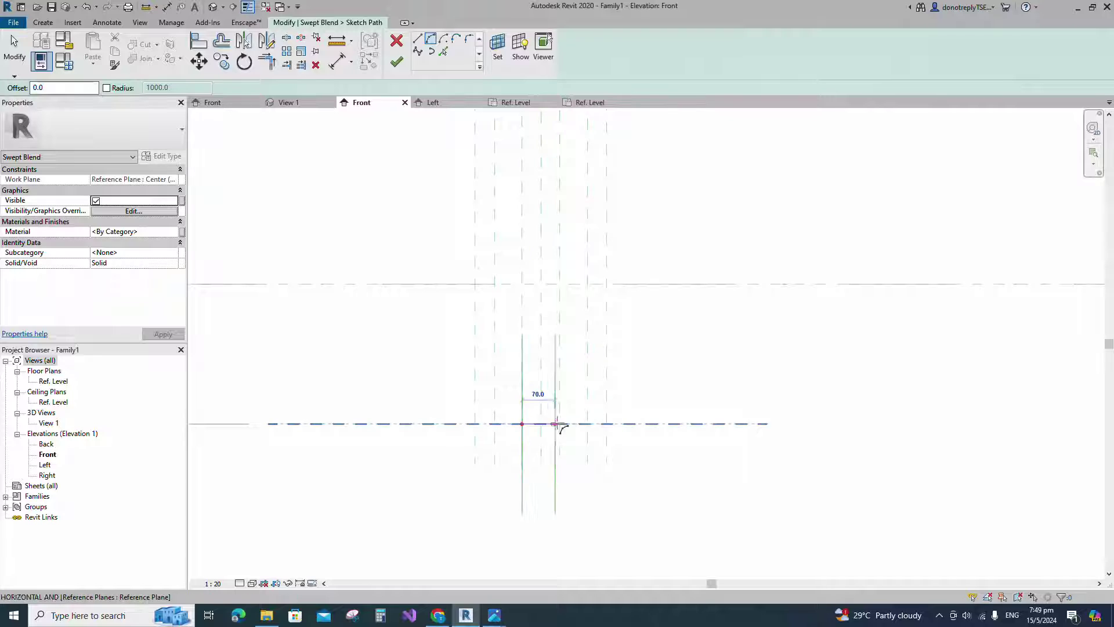
left_click(559, 424)
left_click(550, 442)
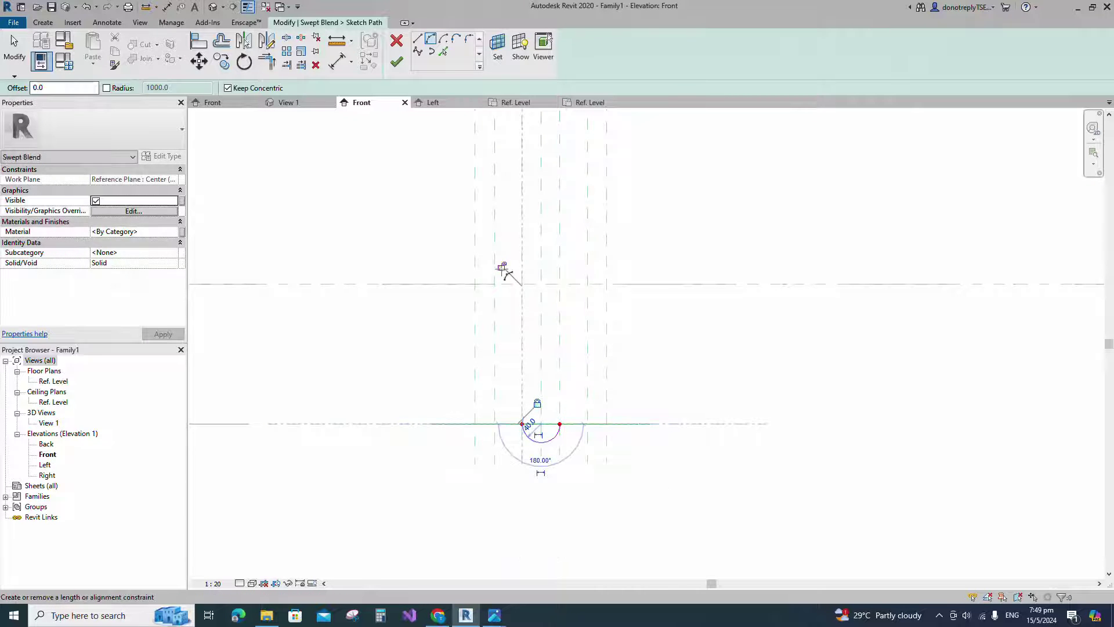
scroll(638, 447, "down", 1)
left_click(397, 61)
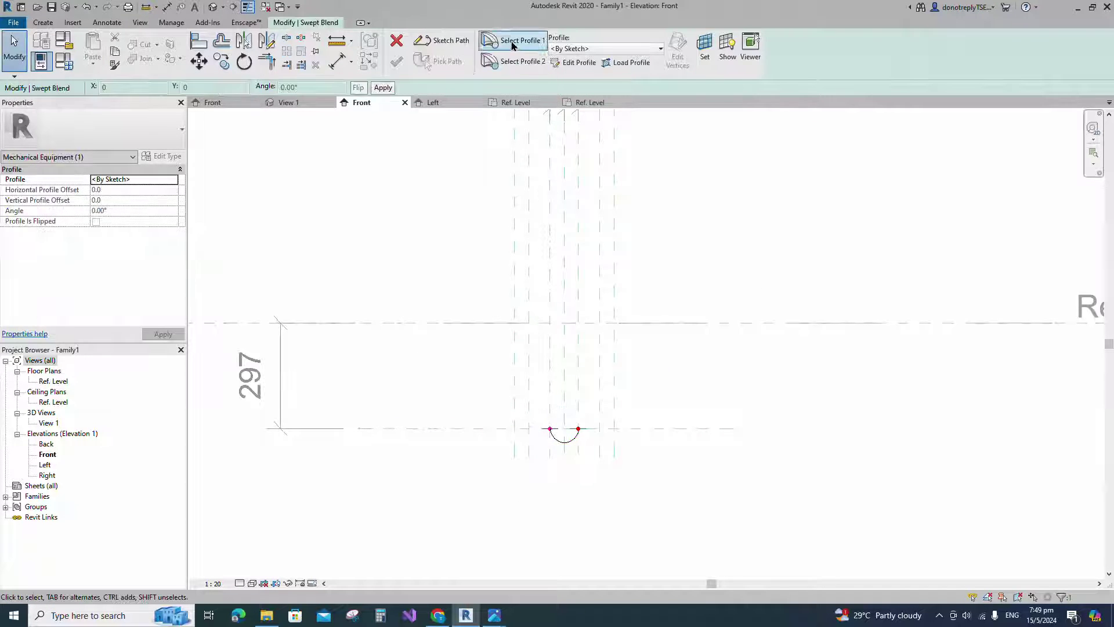
Sketch the first profile as an ellipse centred on the path's start point with 50 mm and 30 mm half-axes
left_click(574, 62)
left_click(560, 421)
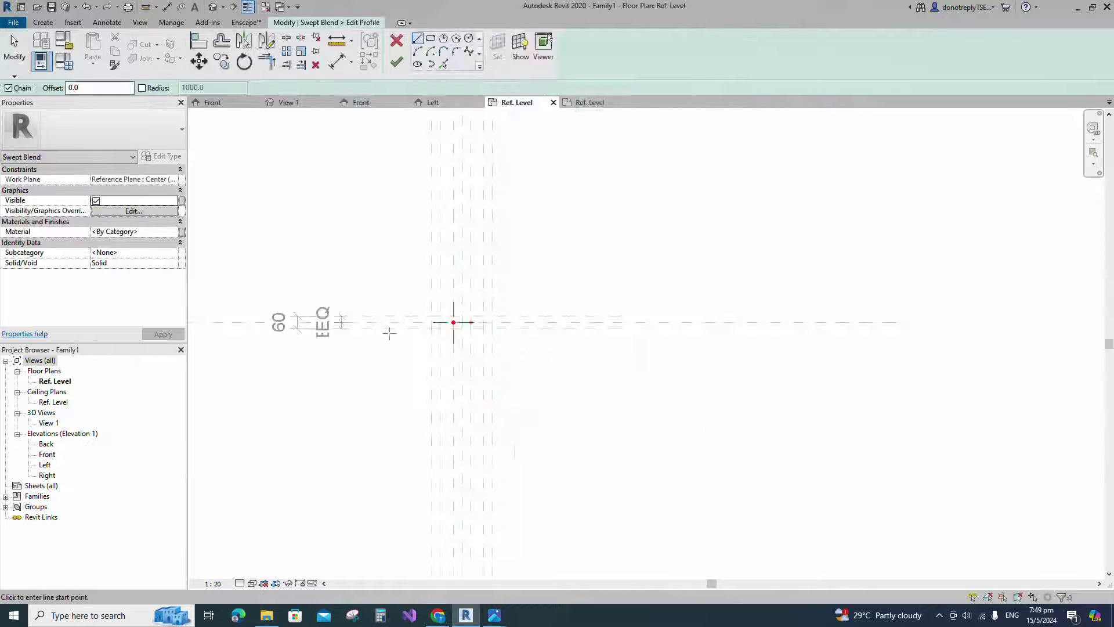
left_click(417, 64)
scroll(557, 291, "up", 3)
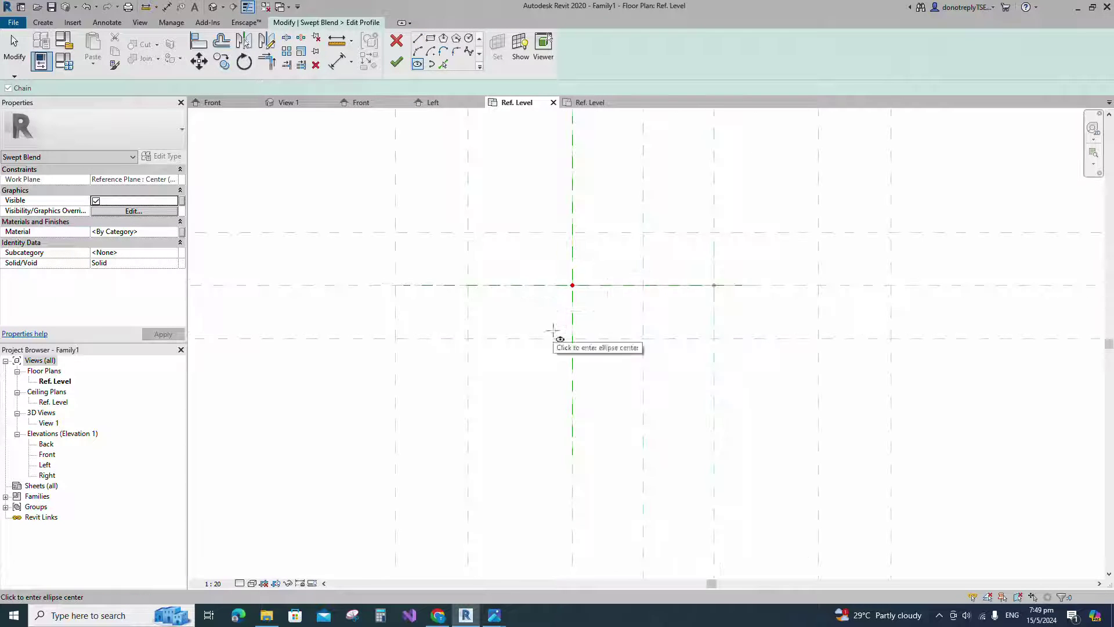
left_click(572, 285)
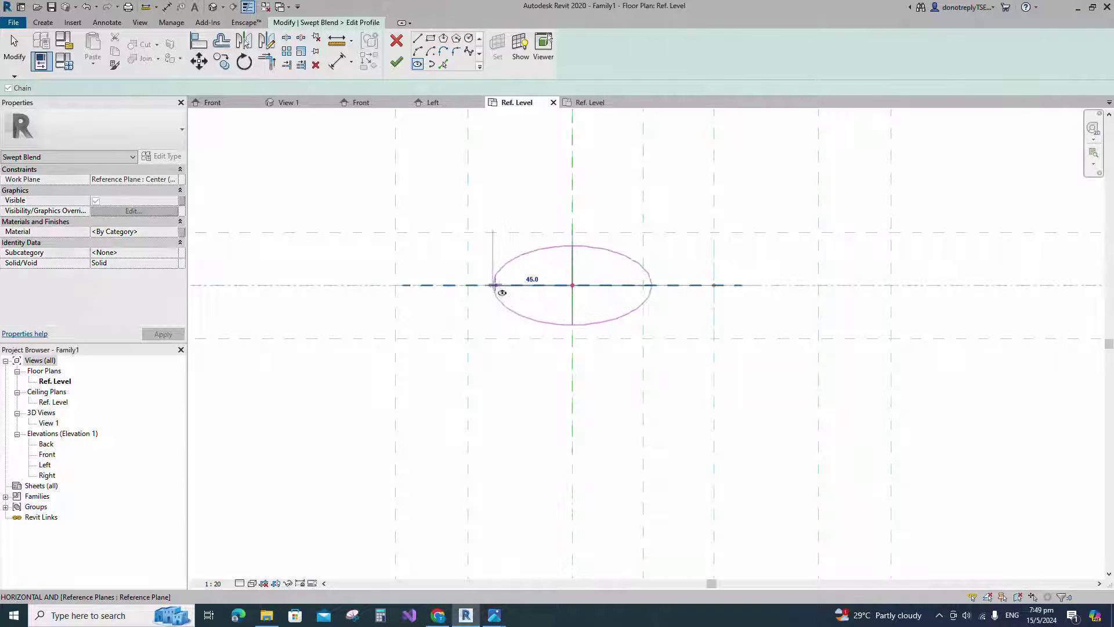
key("Return")
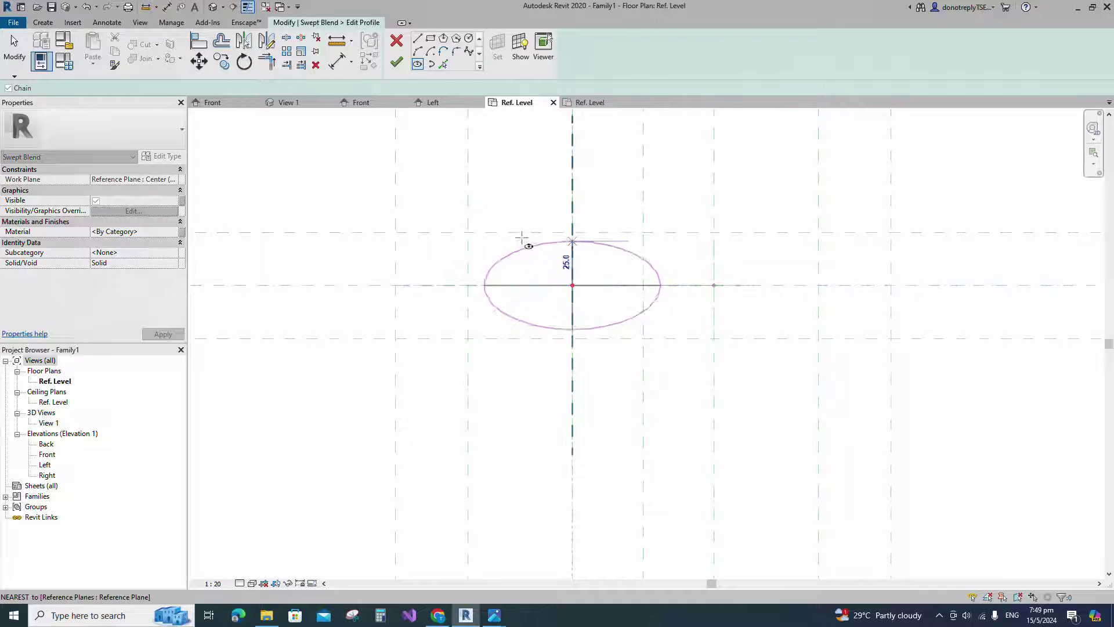
left_click(572, 233)
key("Escape")
key("Escape")
Move the ellipse outward so that its inner edge sits on the path's start point
left_click_drag(439, 199, 703, 395)
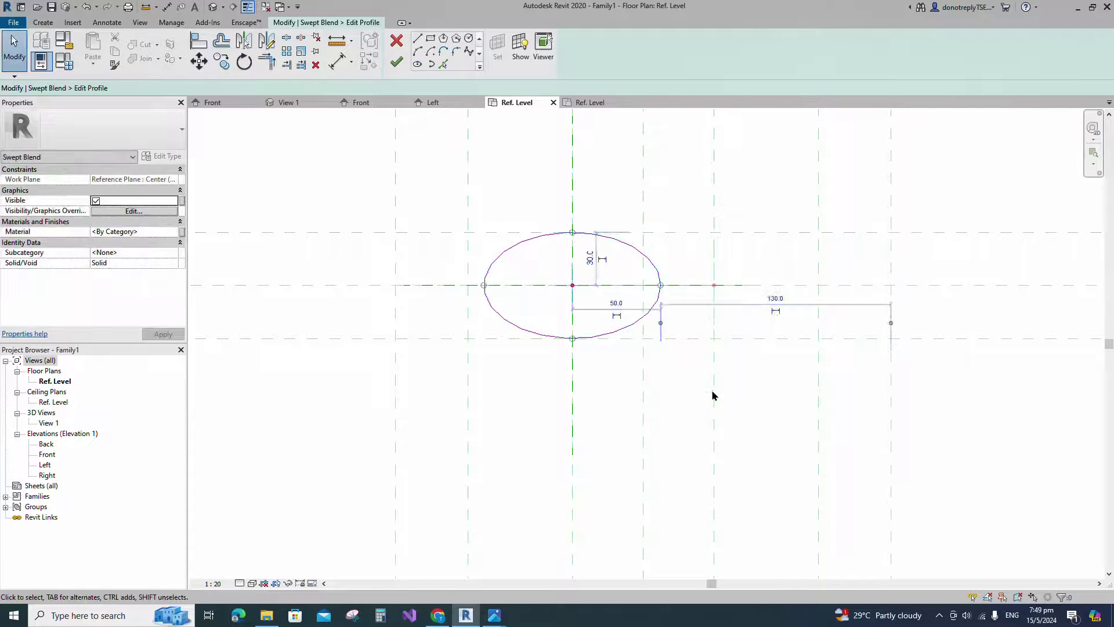
key("m")
key("v")
left_click(573, 285)
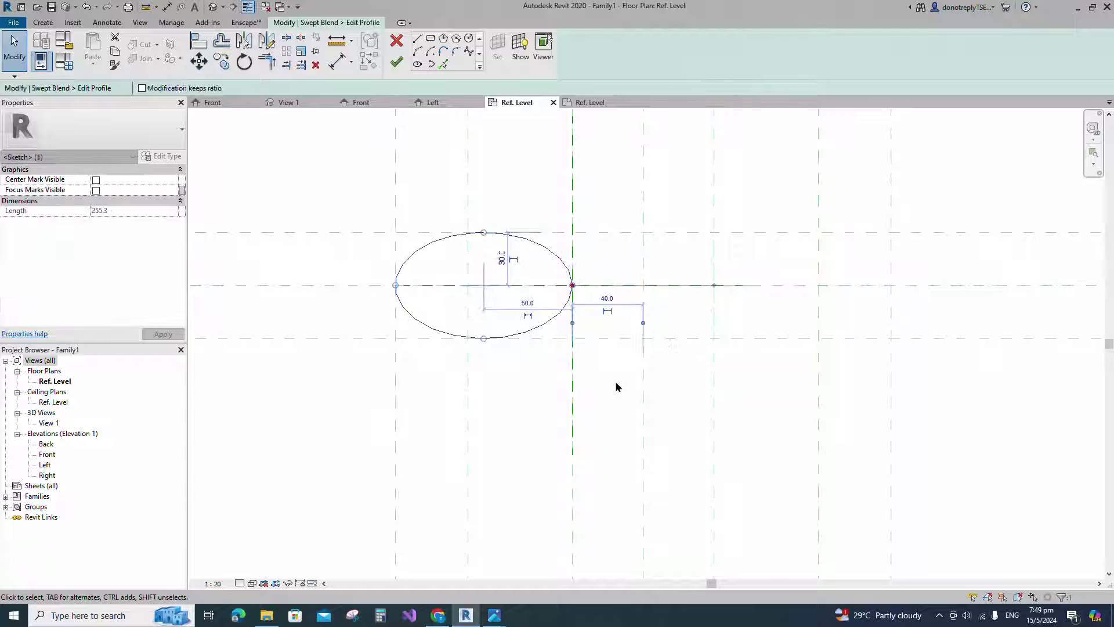
left_click(611, 390)
scroll(519, 380, "down", 2)
Align the large ellipse to the reference plane at its outer edge and finish the first profile
key("a")
key("l")
key("a")
key("l")
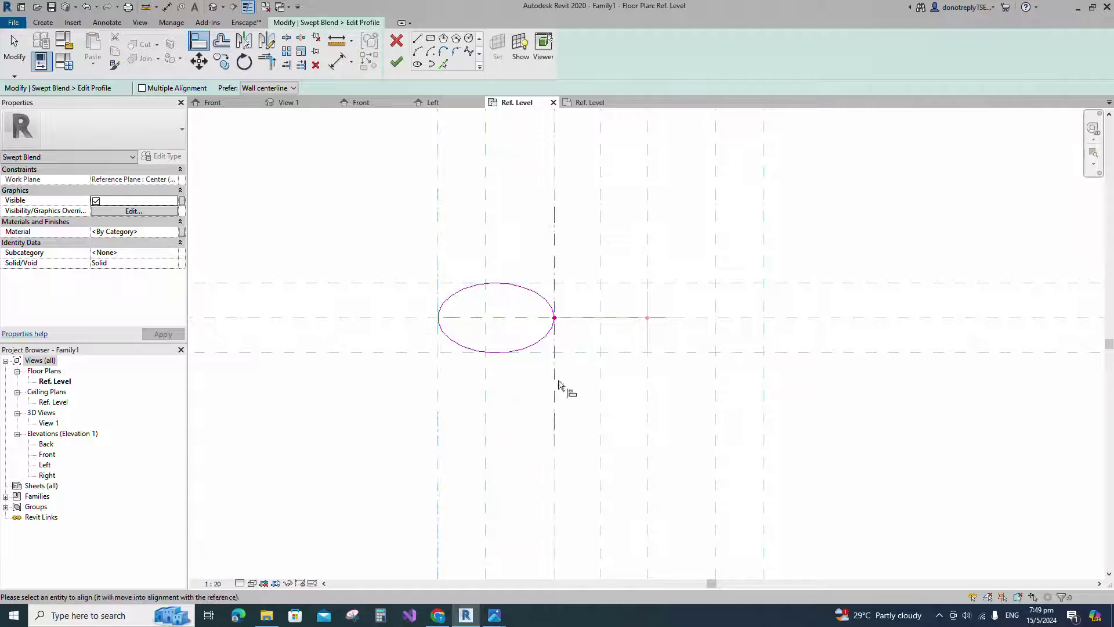
left_click(541, 339)
key("Escape")
key("Escape")
left_click(397, 62)
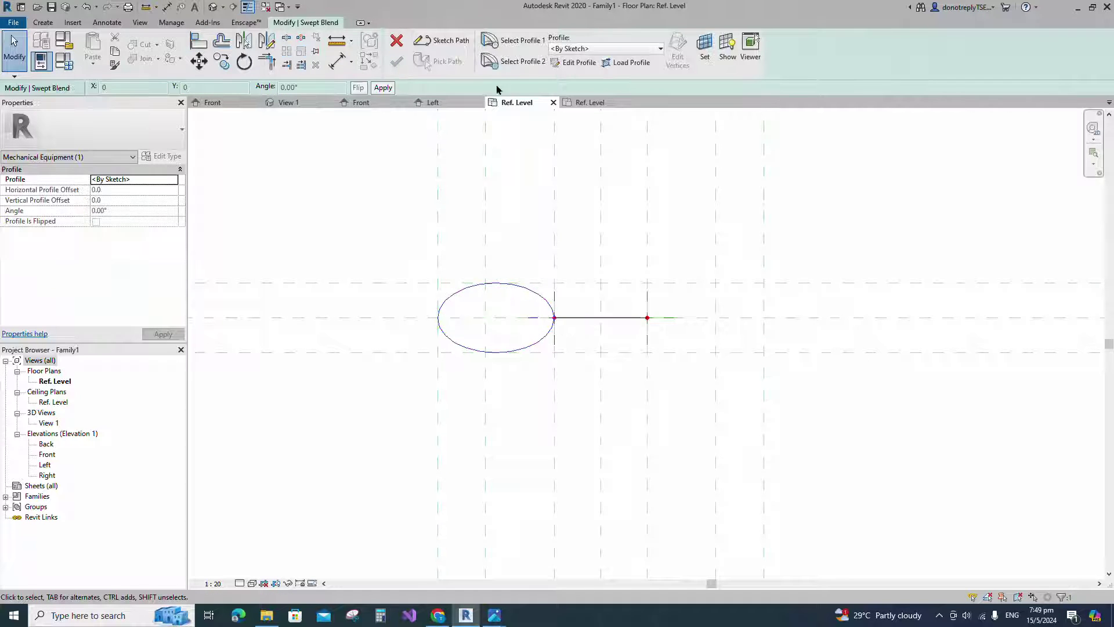
Sketch the second profile as an ellipse centred on the path's other end, with 30 mm and 15 mm half-axes
left_click(576, 63)
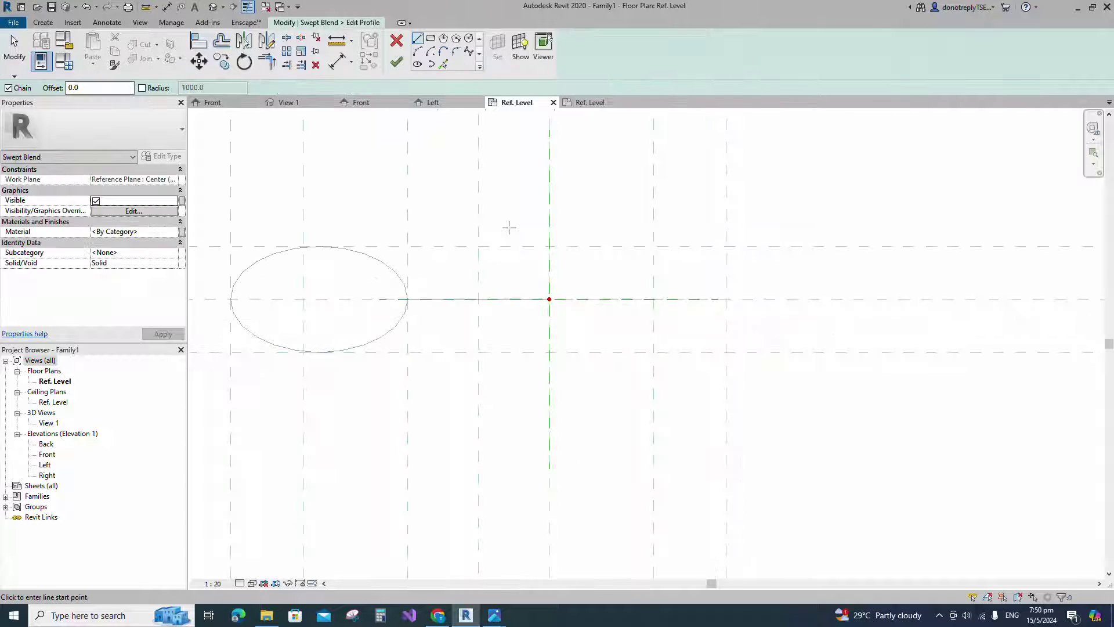
scroll(641, 256, "down", 1)
key("Escape")
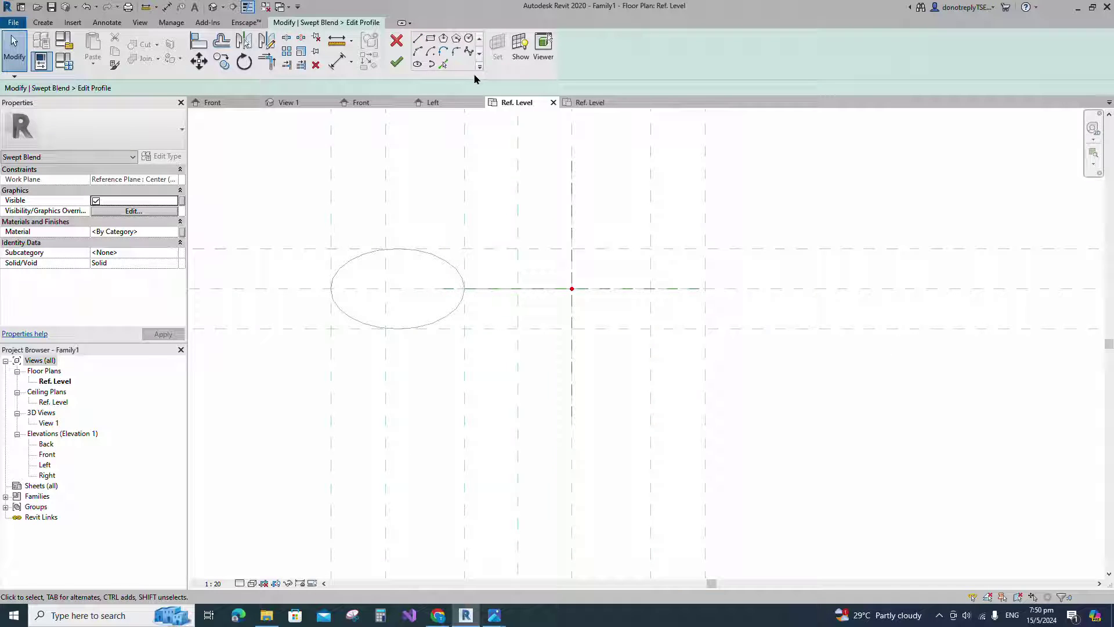
left_click(418, 64)
left_click(571, 288)
type("30")
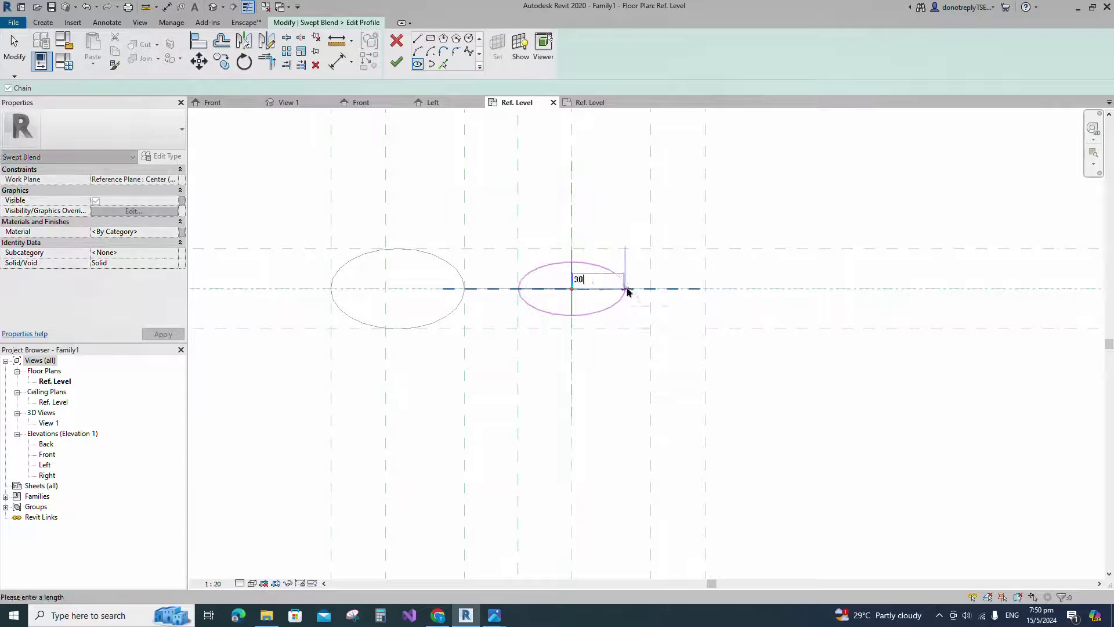
key("Return")
type("15")
key("Return")
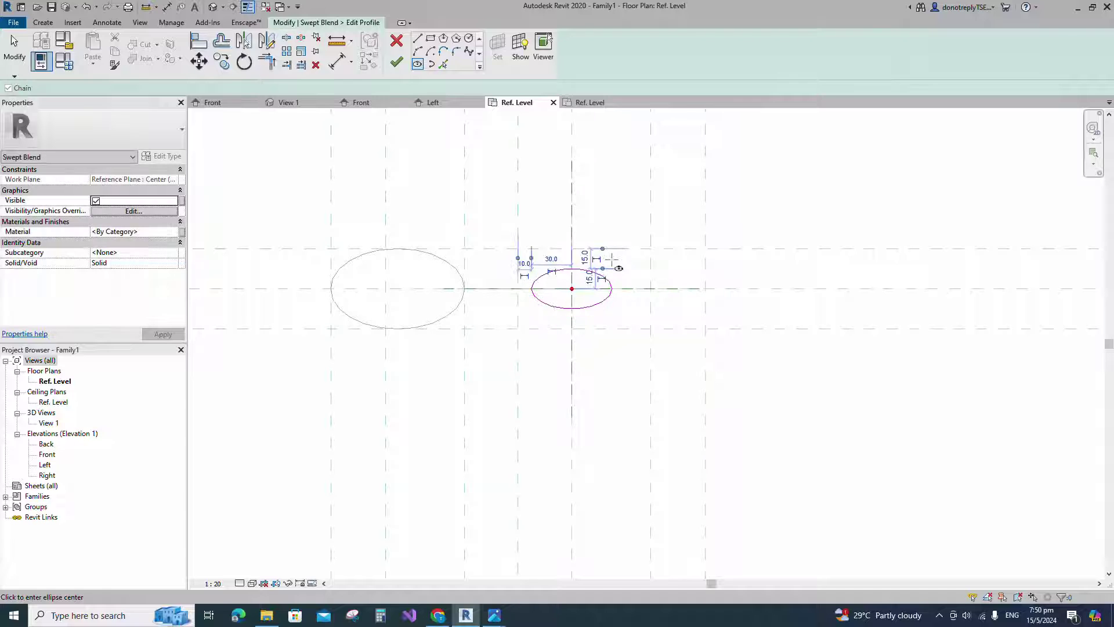
key("Escape")
Move the small ellipse outward so that its inner edge sits on the path's end point
left_click(607, 302)
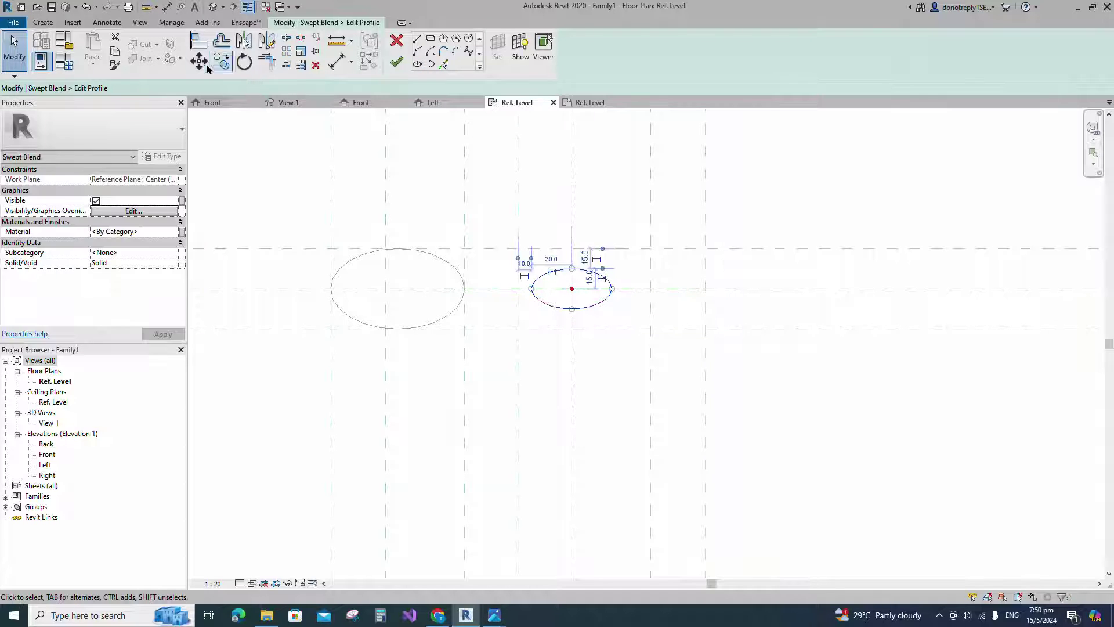
left_click(199, 61)
left_click(532, 289)
left_click(572, 289)
key("Escape")
Align the small ellipse to the reference plane through the path's end point, and finish the profile and the swept blend
key("a")
key("l")
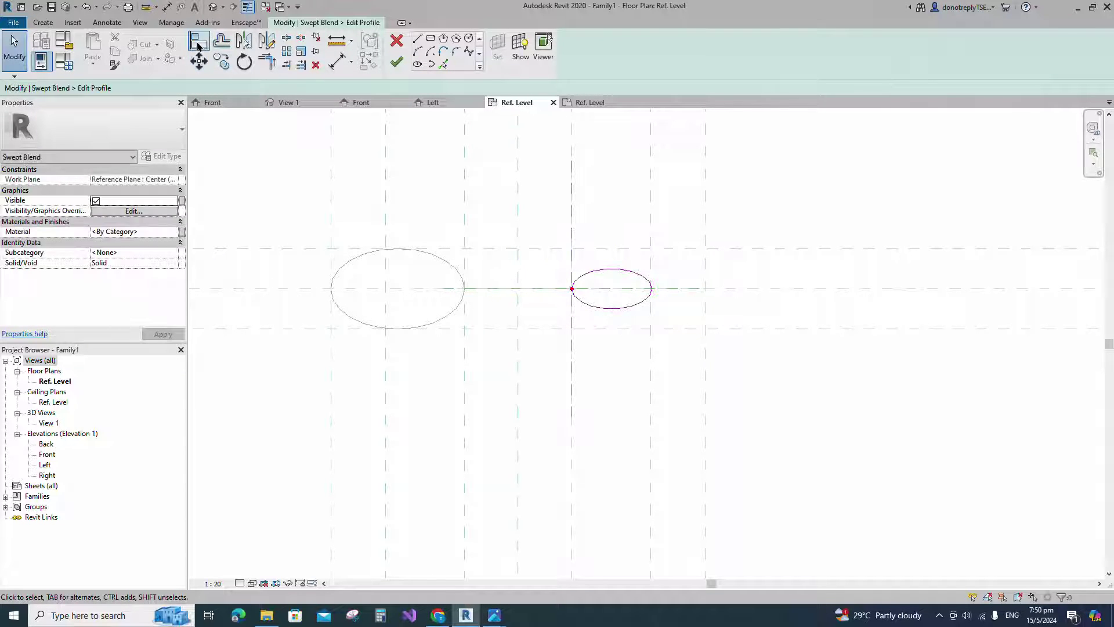
left_click(573, 293)
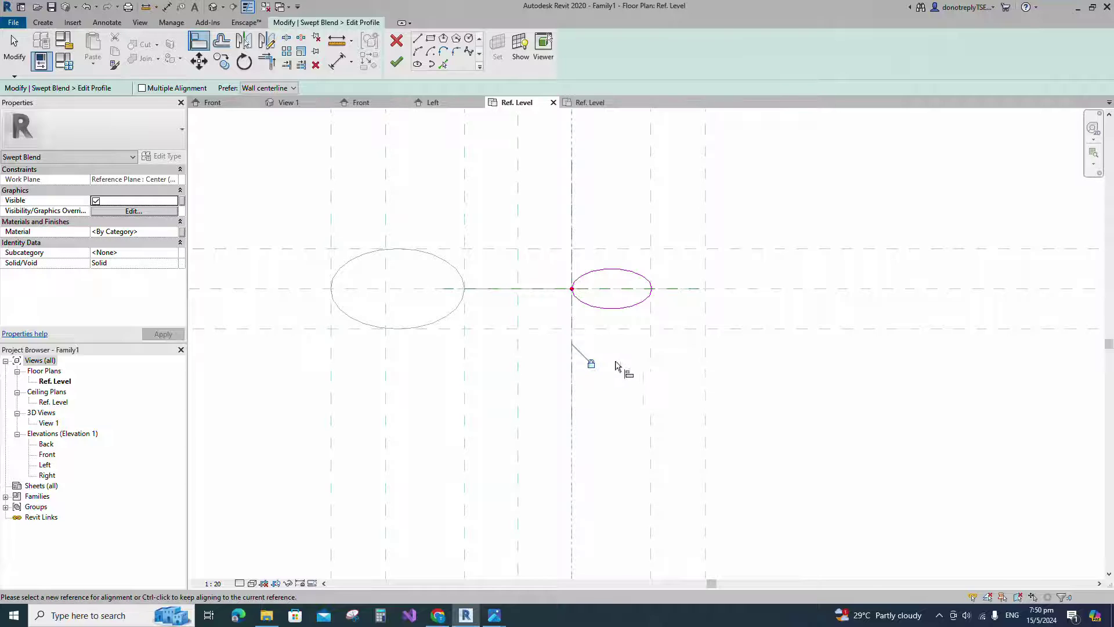
scroll(617, 365, "down", 1)
key("Escape")
key("Escape")
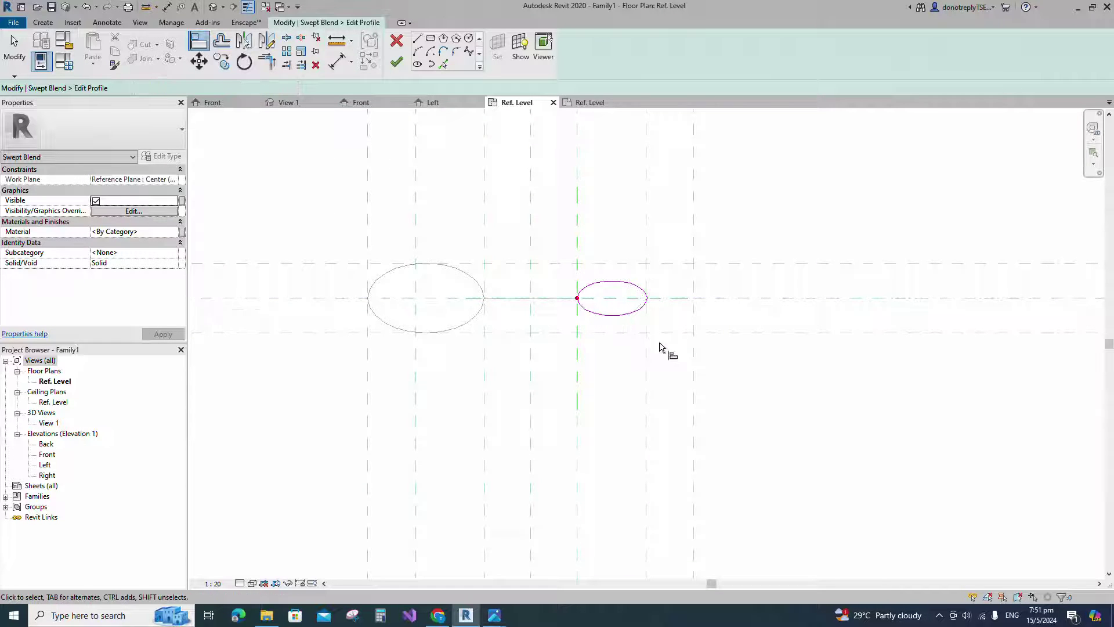
scroll(660, 348, "down", 2)
left_click(395, 62)
left_click(395, 62)
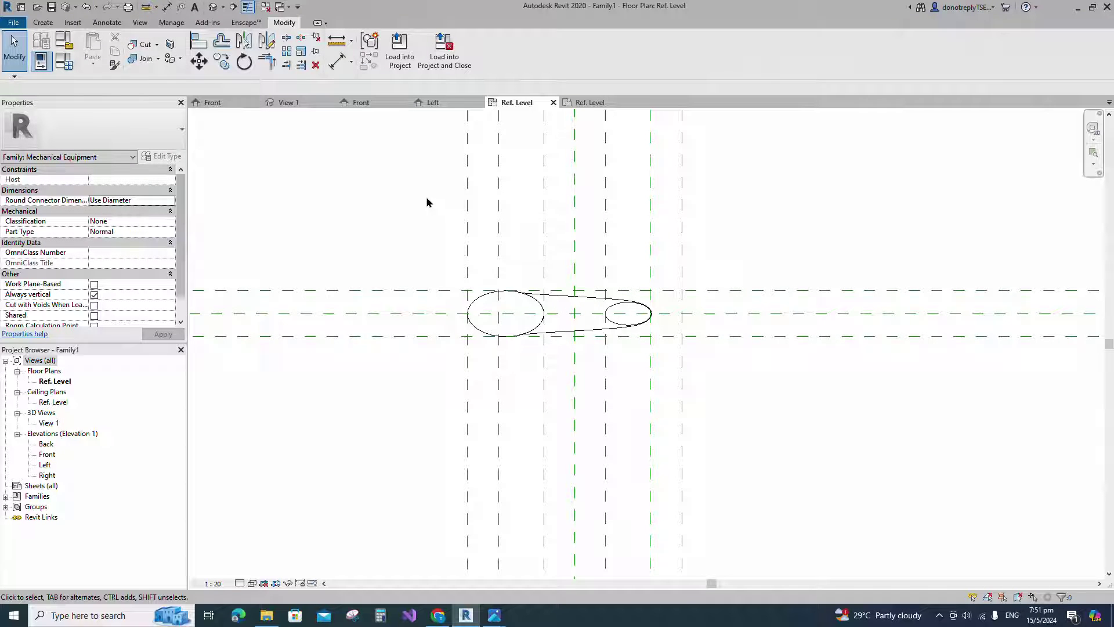
Open the 3D view View 1, set its detail level to Fine and its visual style to Shaded
double_click(49, 423)
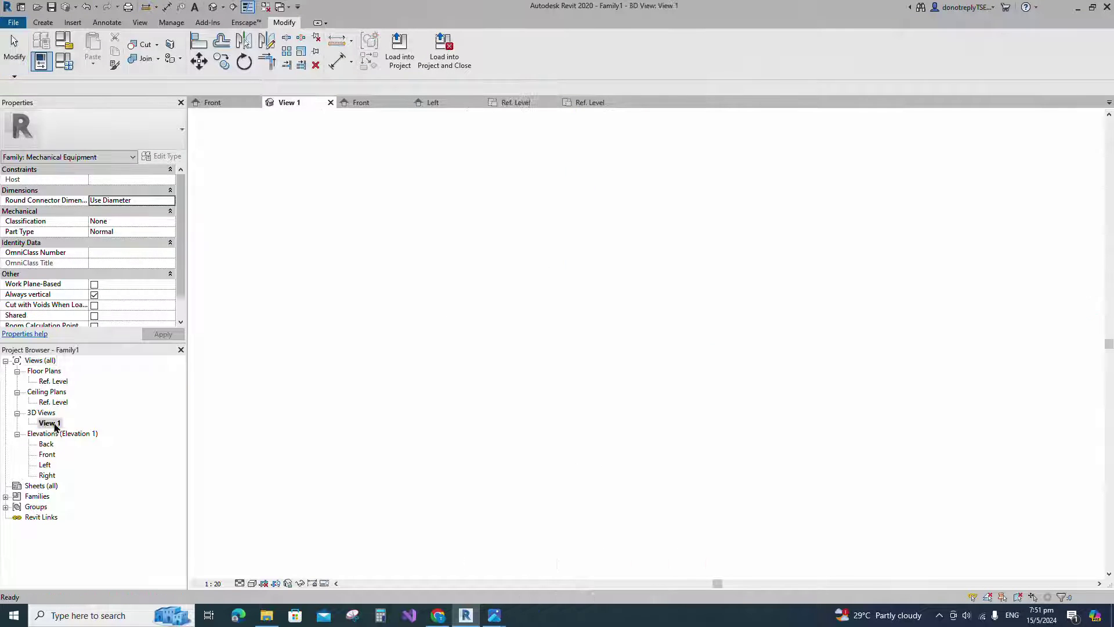
left_click(239, 583)
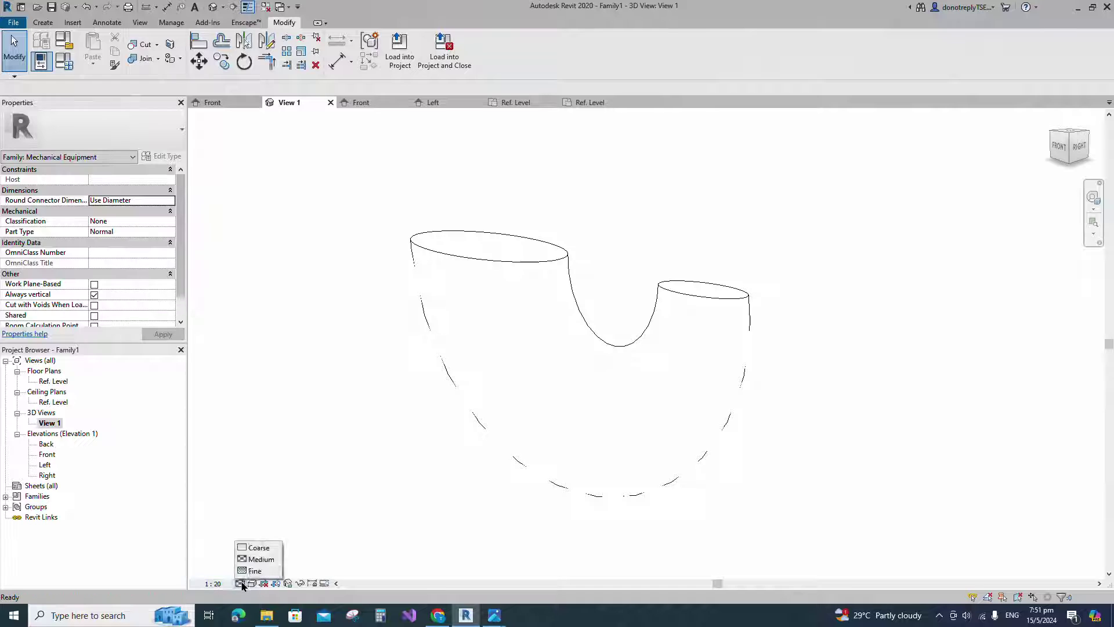
left_click(252, 583)
left_click(272, 540)
mouse_move(833, 470)
middle_mouse_down("shift")
mouse_move(606, 547)
mouse_move(791, 530)
mouse_move(869, 569)
mouse_move(811, 566)
mouse_move(697, 500)
mouse_move(778, 487)
mouse_move(570, 468)
mouse_move(766, 585)
mouse_move(786, 425)
mouse_move(943, 480)
mouse_move(755, 504)
middle_mouse_up("shift")
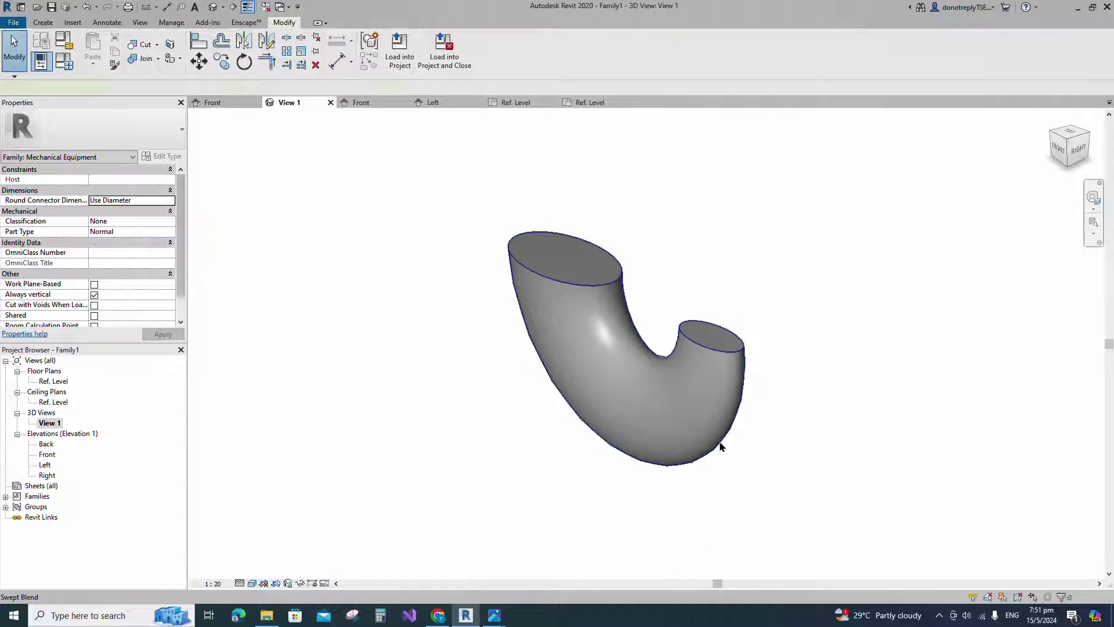
Link the hook's material to a new type parameter named Hook, grouped under Materials and Finishes
left_click(718, 448)
left_click(183, 232)
left_click(471, 377)
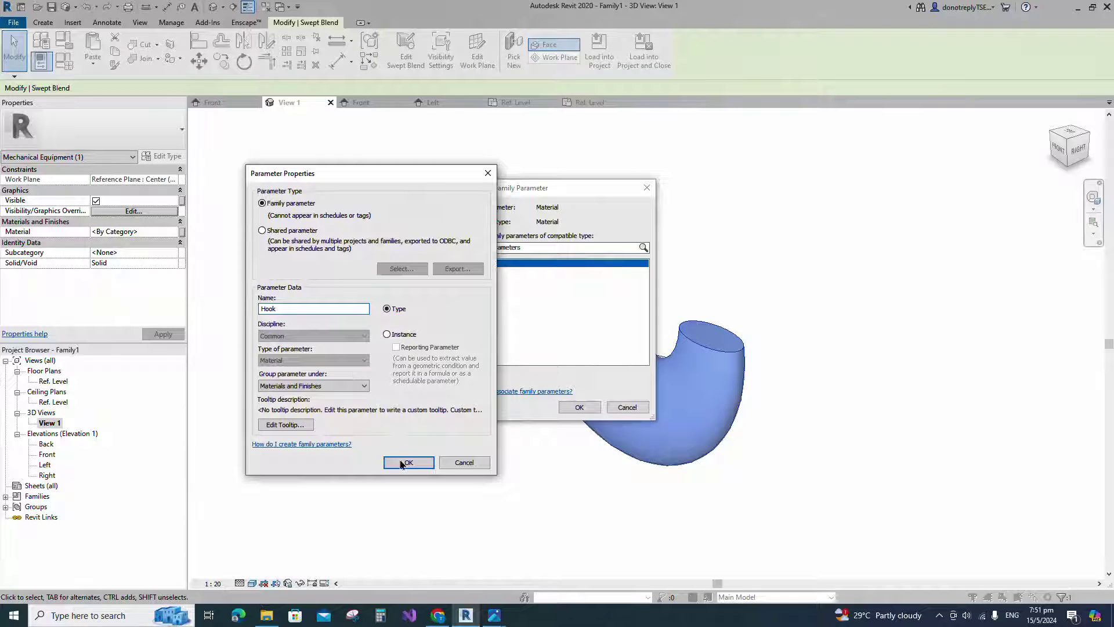
left_click(406, 462)
left_click(579, 406)
left_click(451, 465)
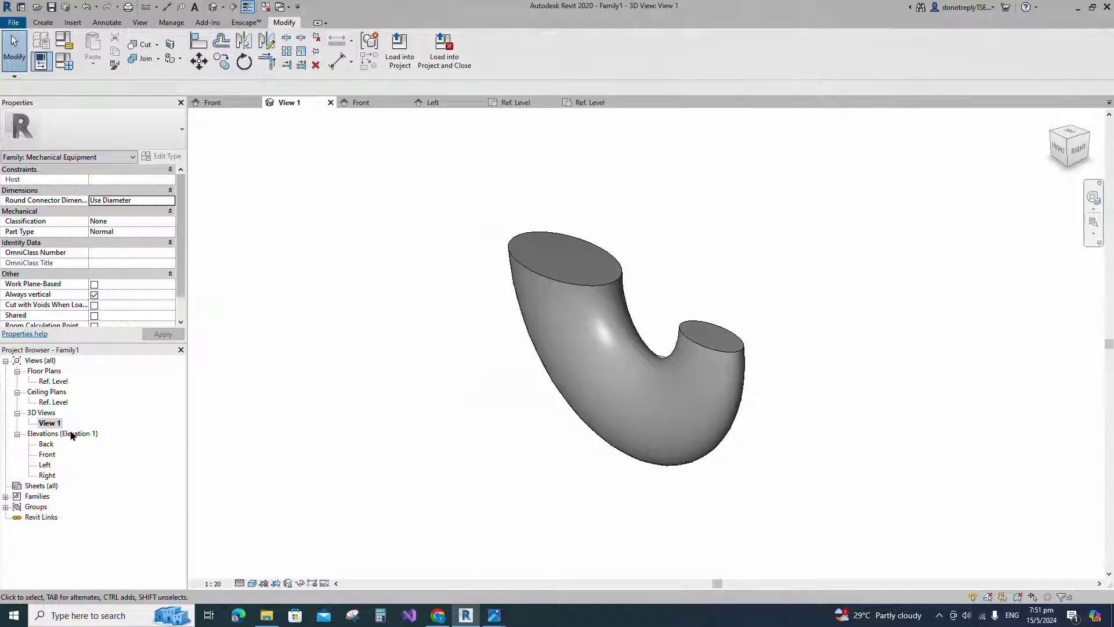
Open the Front elevation, set its detail level to Fine and its visual style to Shaded
double_click(47, 455)
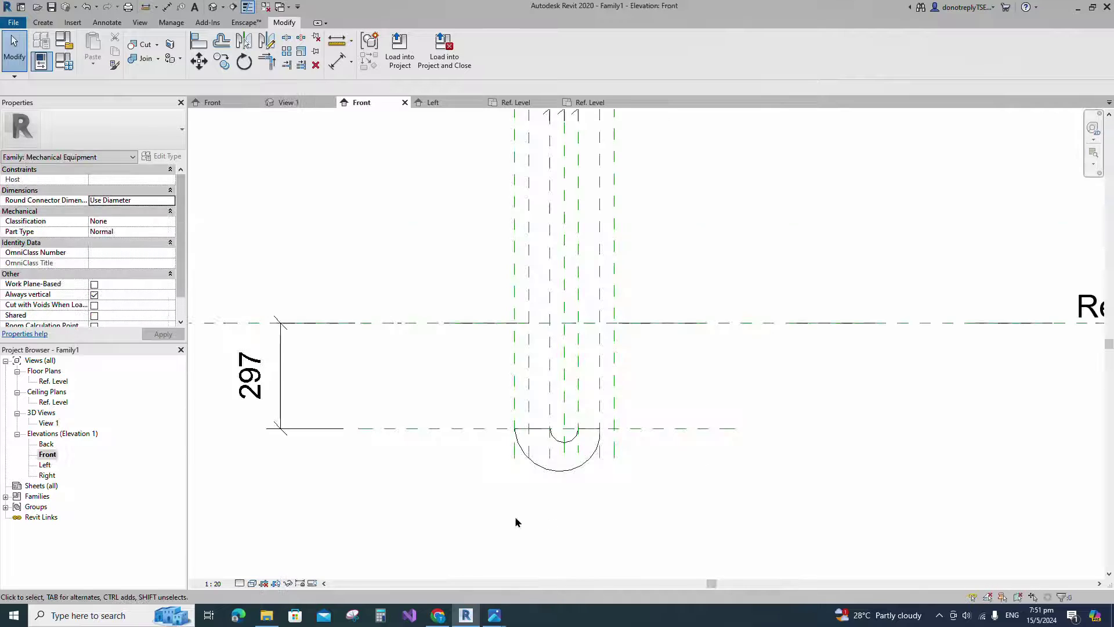
left_click(240, 583)
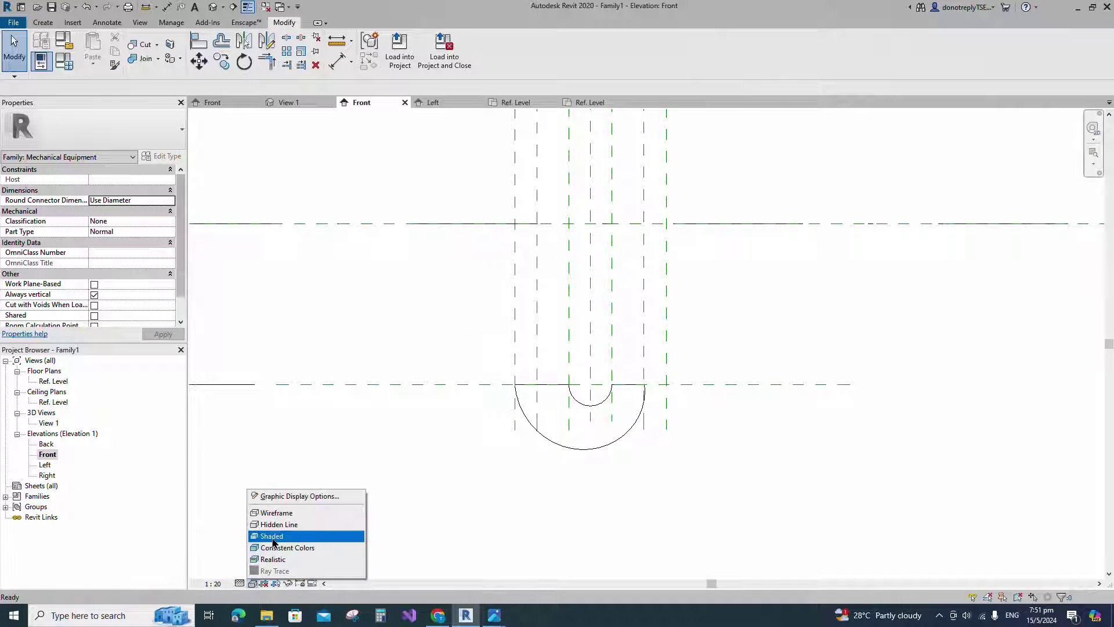
left_click(267, 537)
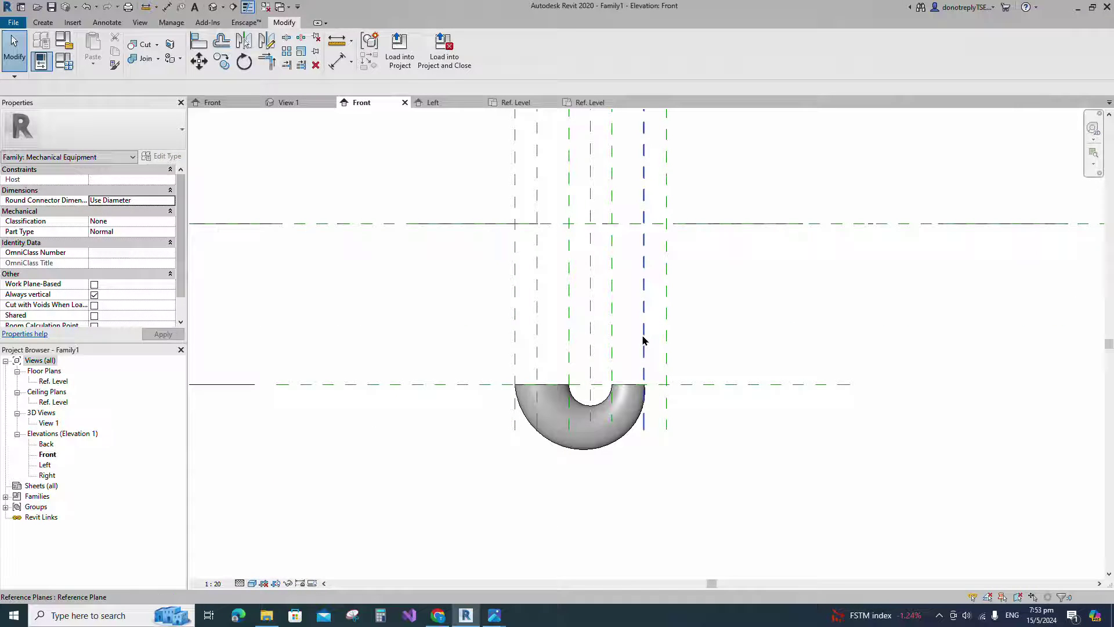
Add a vertical reference plane offset 30 mm outward from the plane at the inner edge of the hook's small end
key("r")
key("p")
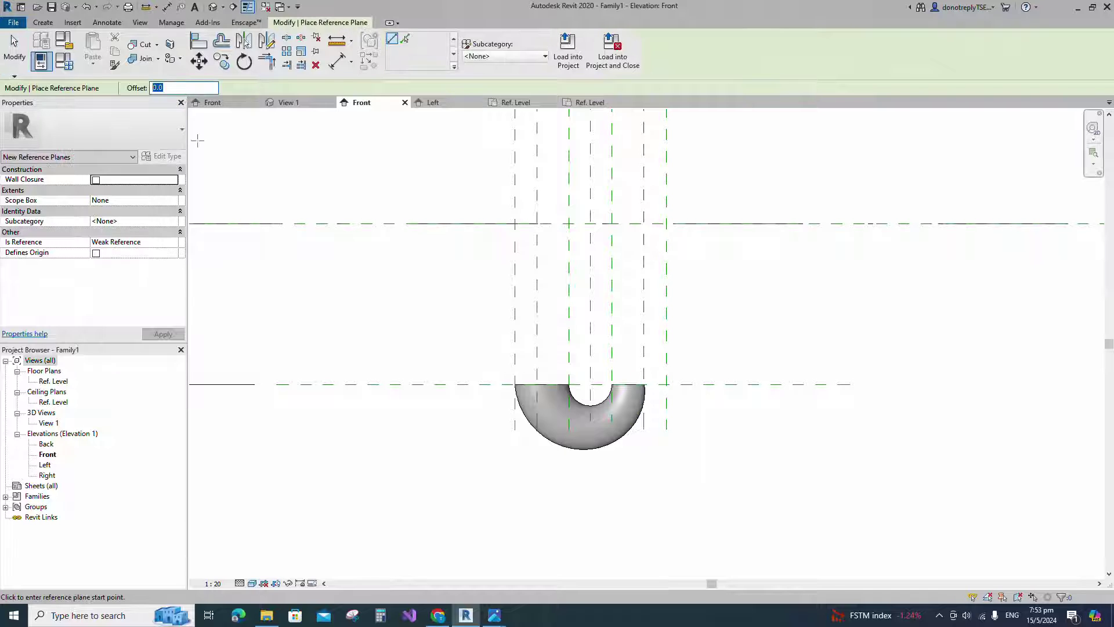
scroll(401, 388, "down", 2)
scroll(543, 357, "down", 3)
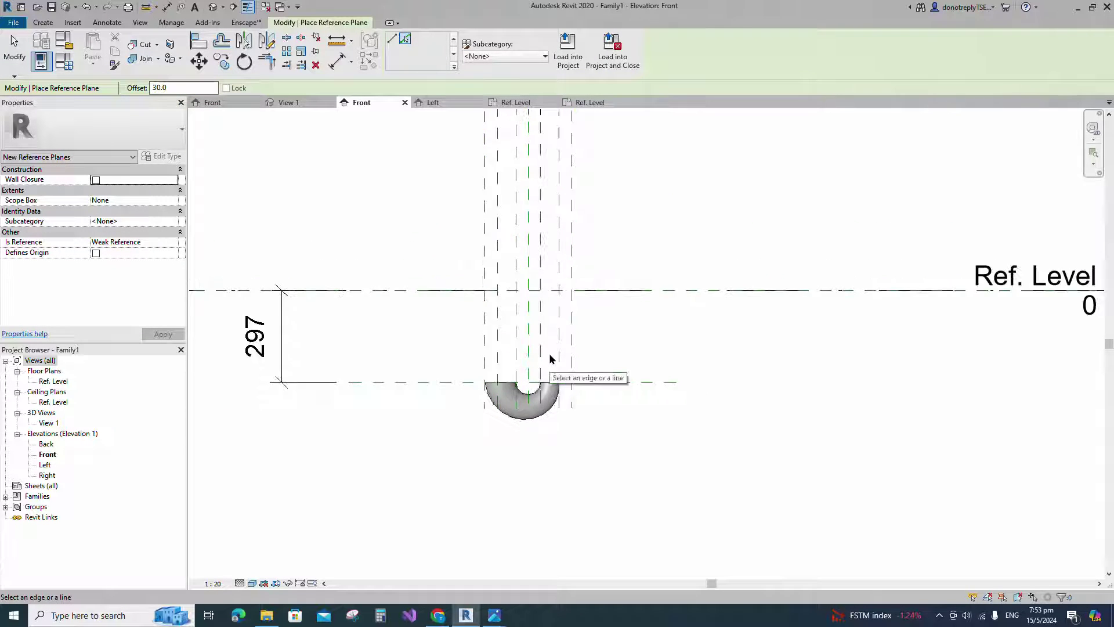
left_click(541, 322)
Dimension the three vertical reference planes across the hook's small end and make their spacing equal
key("d")
key("i")
scroll(562, 364, "up", 2)
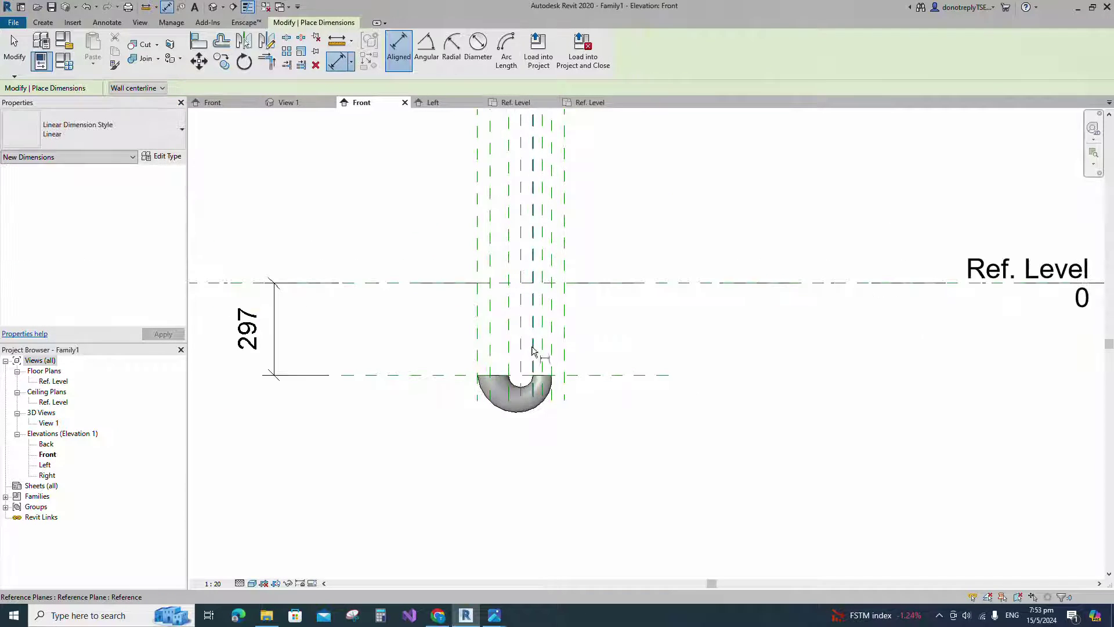
left_click(533, 345)
left_click(542, 343)
left_click(552, 342)
left_click(587, 523)
left_click(586, 527)
key("Escape")
key("Escape")
scroll(492, 359, "up", 1)
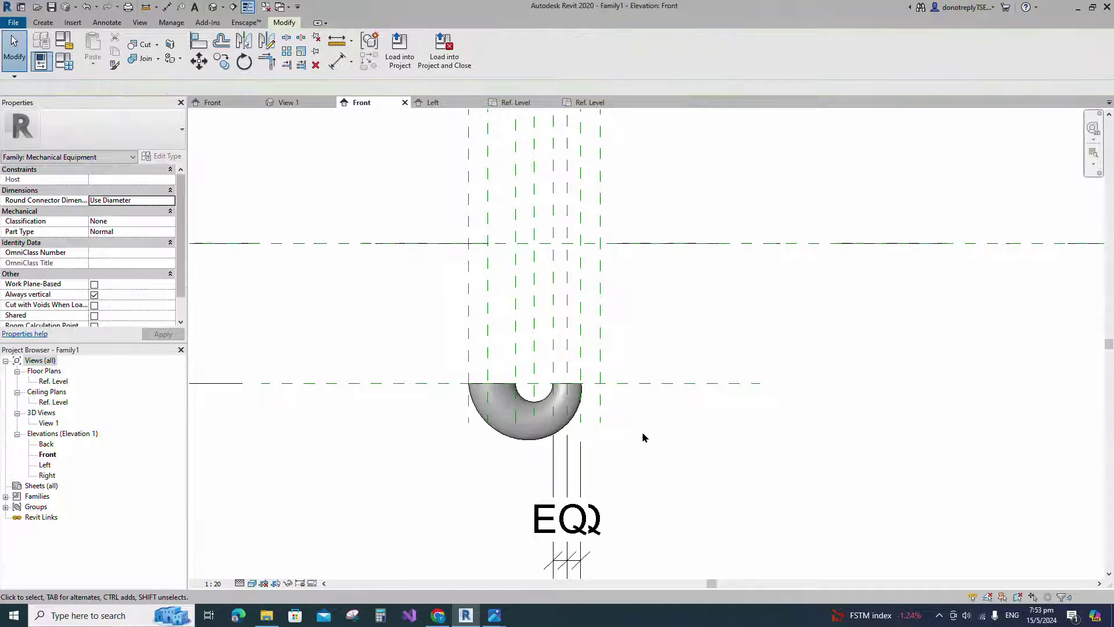
Draw two horizontal reference planes across the hook planes, offset 160 mm above and below Ref. Level
scroll(644, 438, "down", 2)
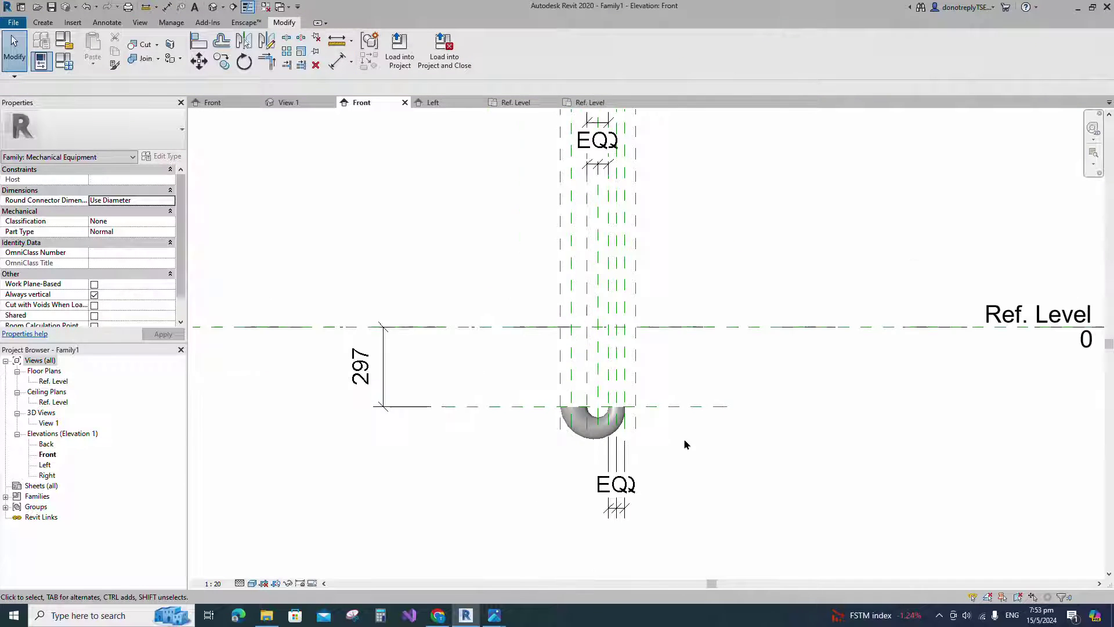
left_click(688, 408)
left_click(369, 41)
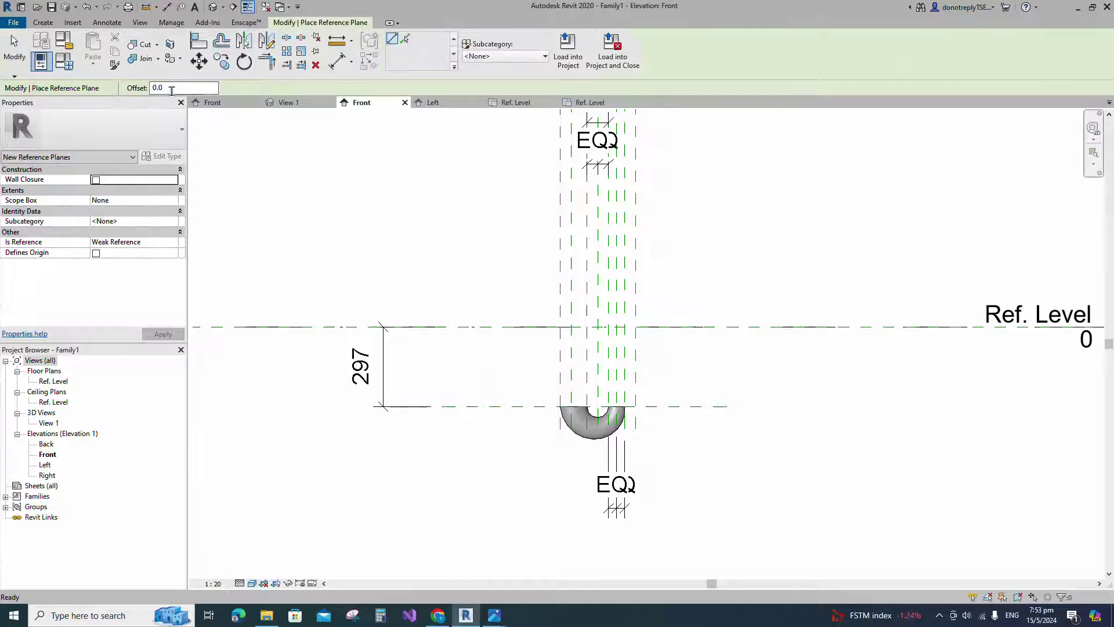
left_click(463, 326)
left_click(727, 332)
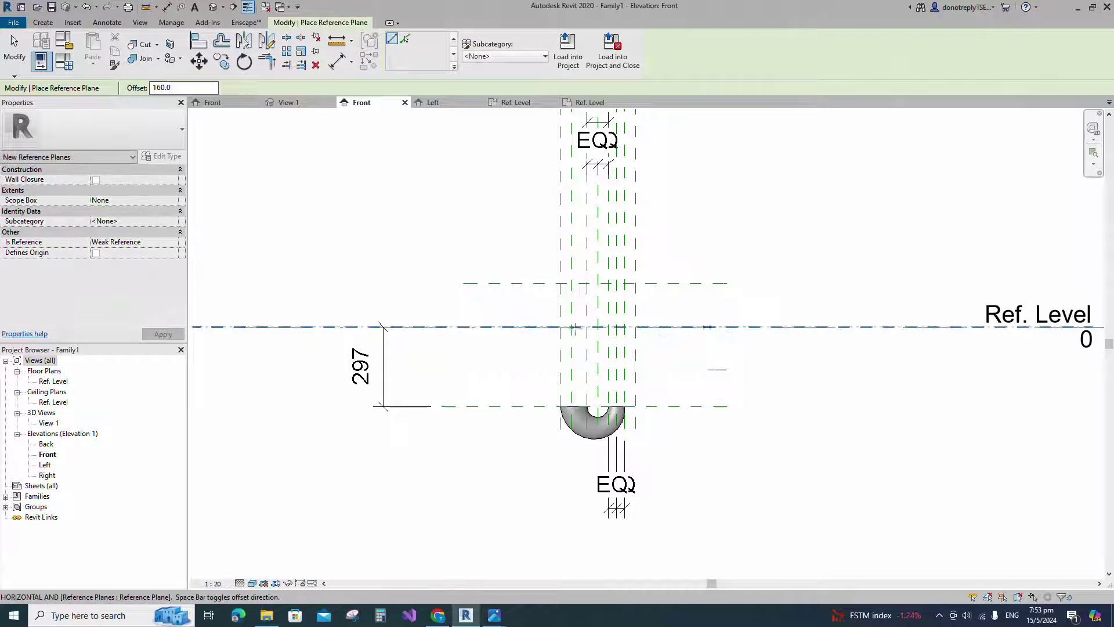
Dimension the upper and lower horizontal reference planes from Ref. Level in one dimension chain
key("d")
key("i")
left_click(484, 284)
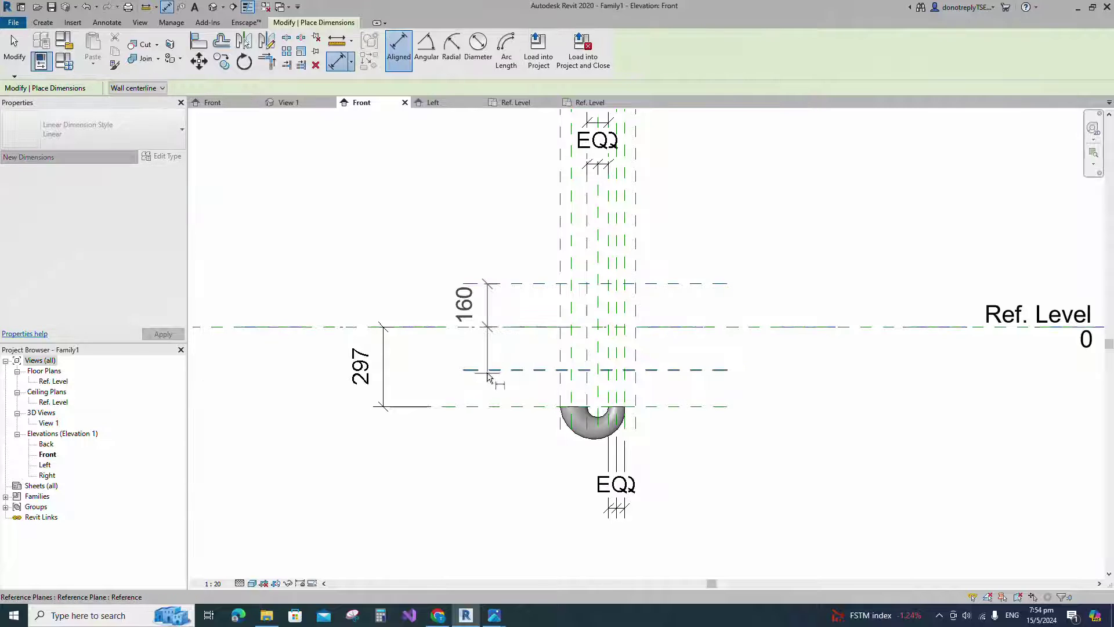
left_click(489, 370)
left_click(469, 353)
scroll(697, 400, "up", 1)
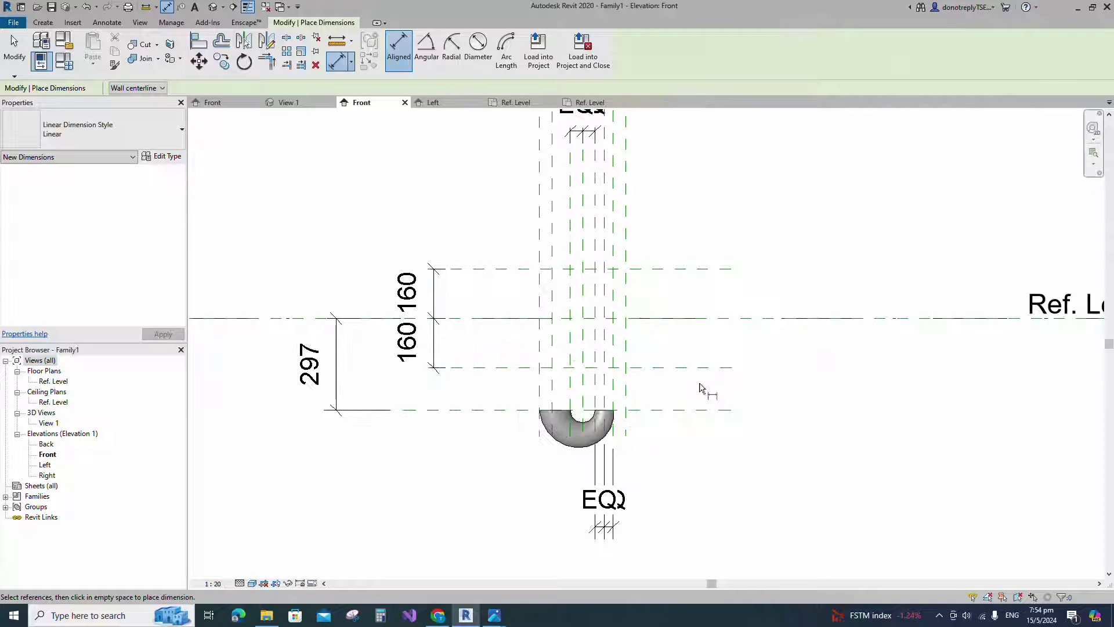
key("Escape")
key("Escape")
Add a horizontal reference plane offset 64 mm below the lower 160 mm plane
left_click(685, 416)
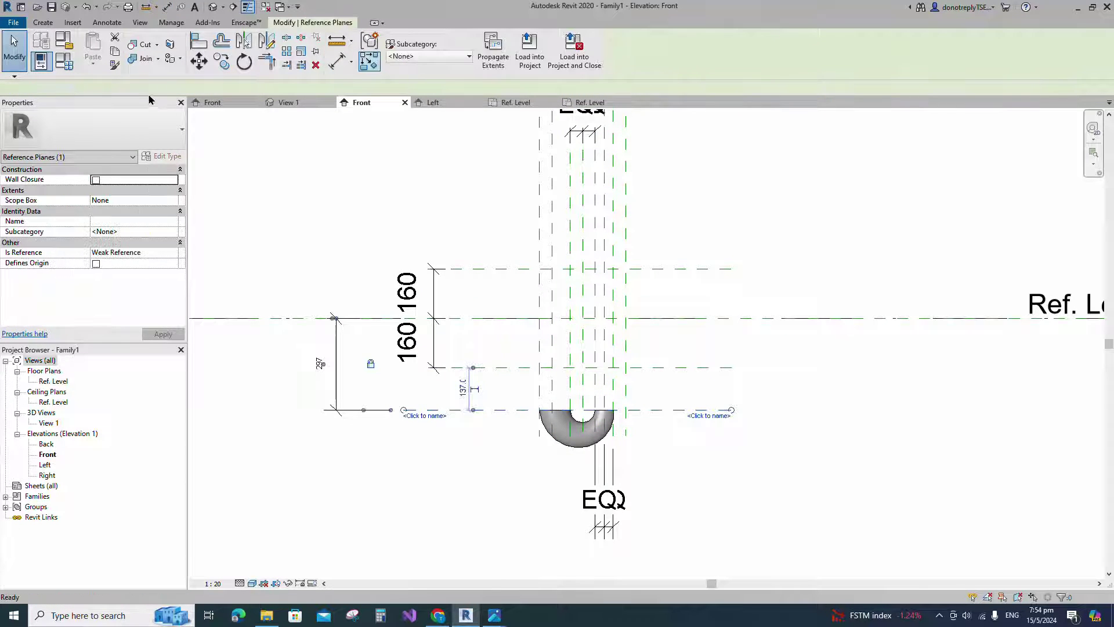
type("rp")
type("64.0")
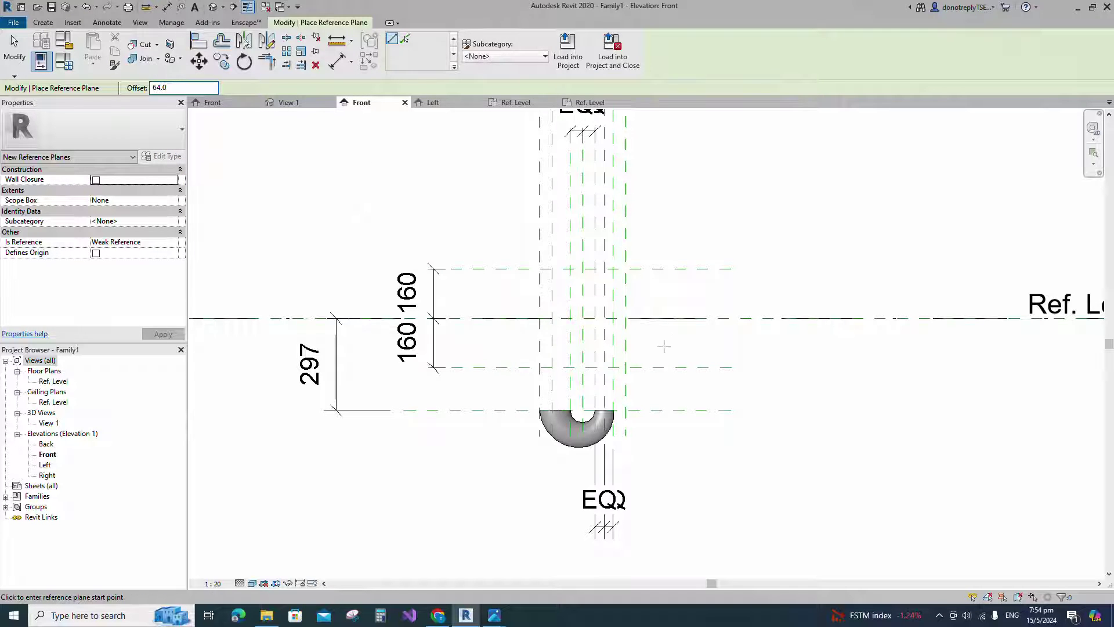
left_click(406, 39)
left_click(688, 373)
Dimension the distance between the lower 160 mm plane and the new reference plane beneath it
left_click(338, 62)
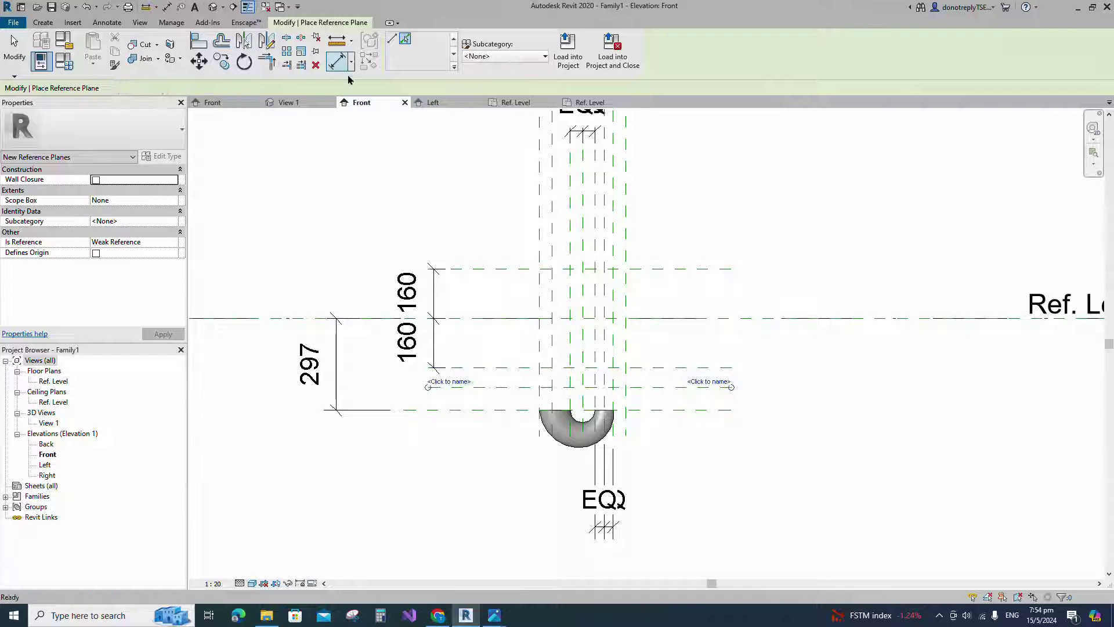
left_click(702, 369)
left_click(712, 387)
key("Escape")
key("Escape")
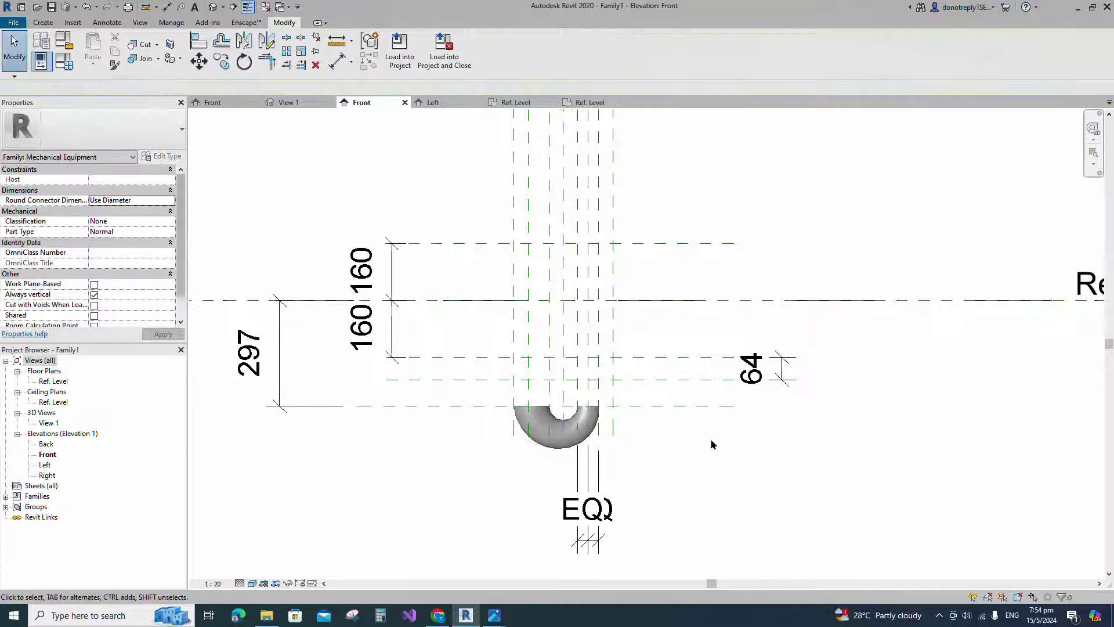
Sketch a new swept blend's path as a 70 mm radius arc of about 54° rising from the middle of the hook's small end
scroll(630, 412, "up", 3)
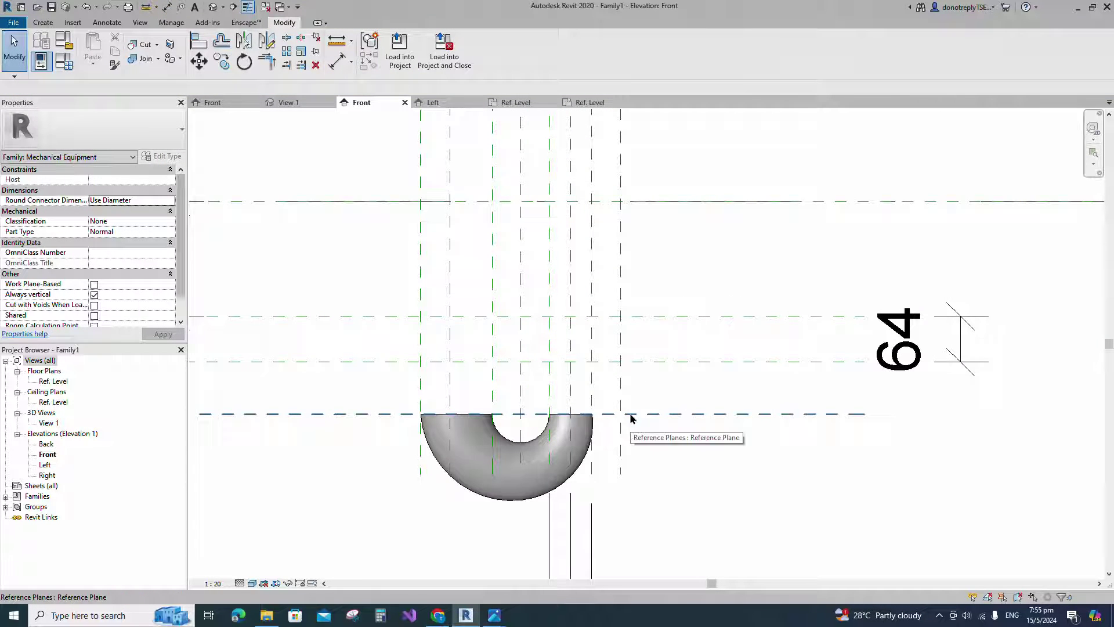
left_click(43, 23)
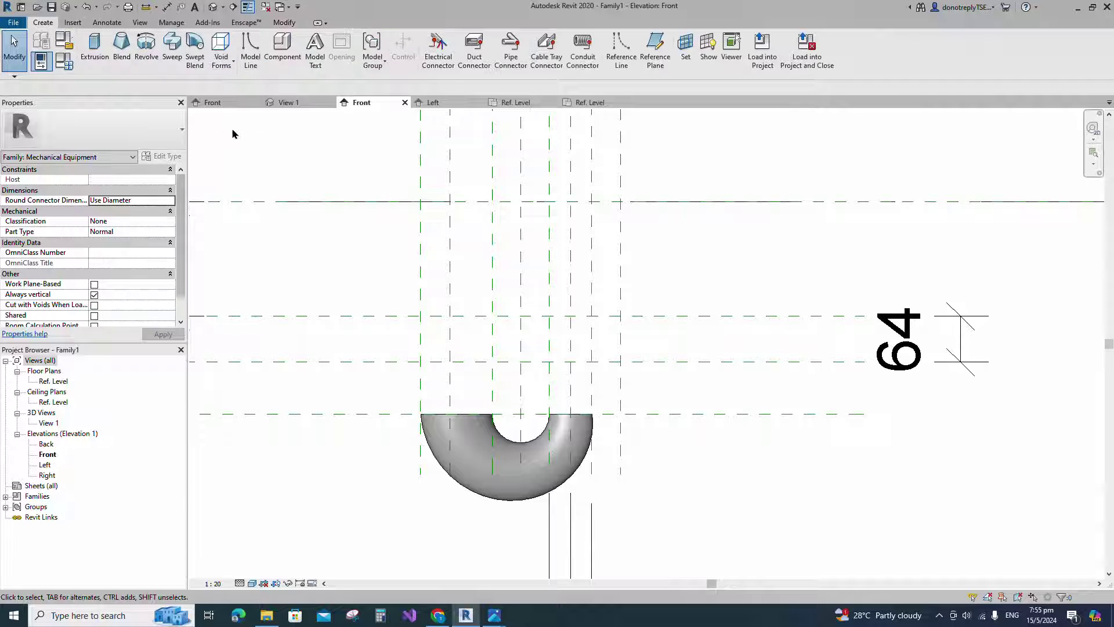
left_click(196, 52)
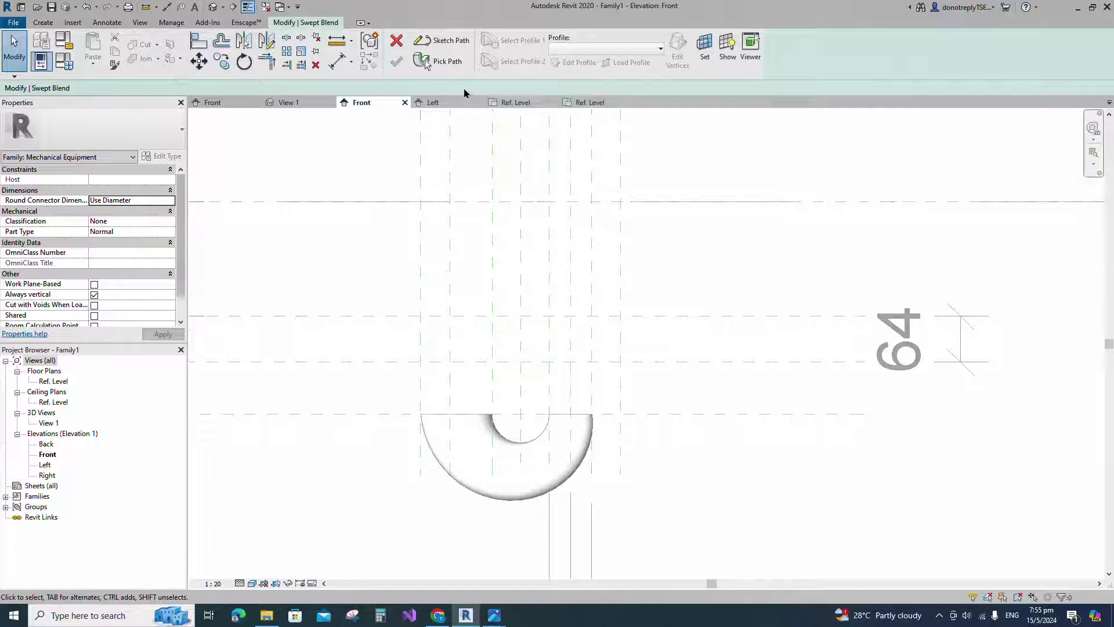
left_click(445, 41)
scroll(562, 479, "up", 3)
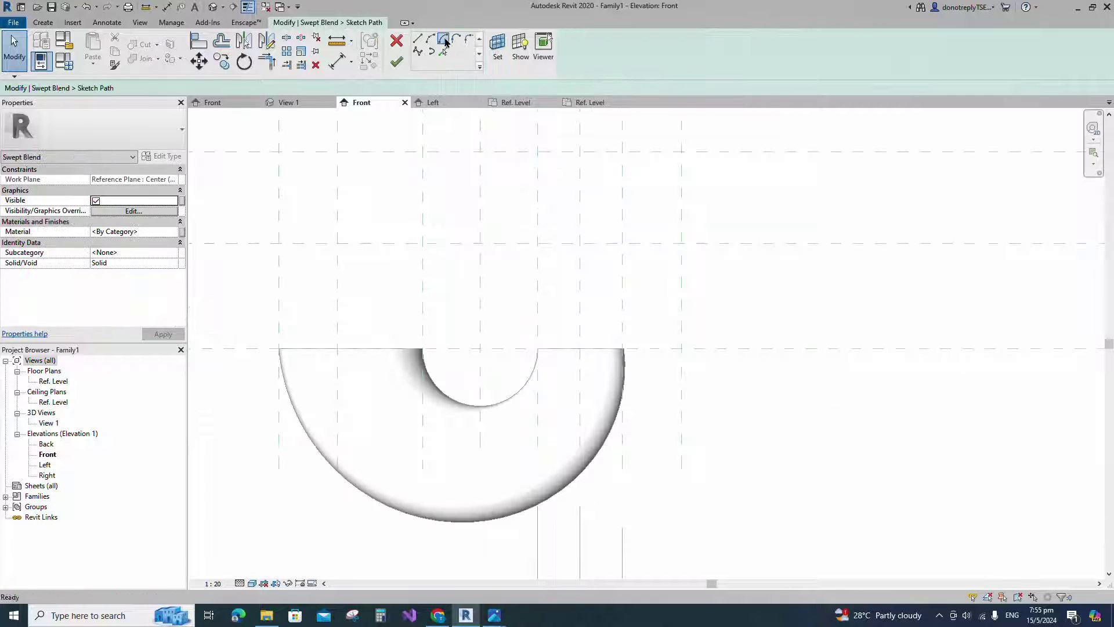
left_click(681, 349)
left_click(581, 348)
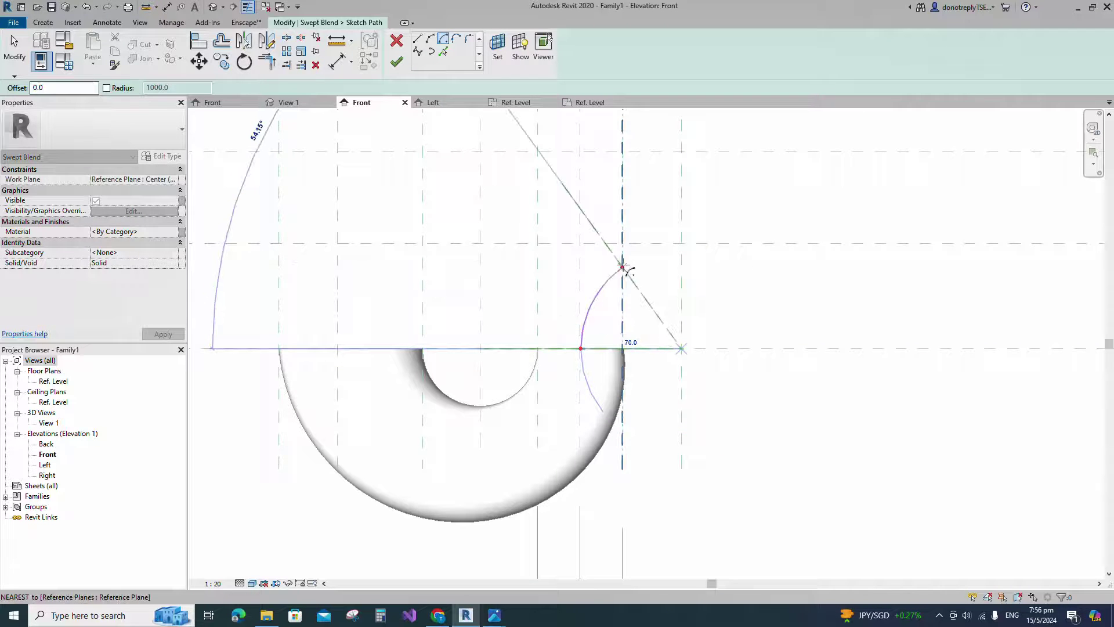
left_click(623, 267)
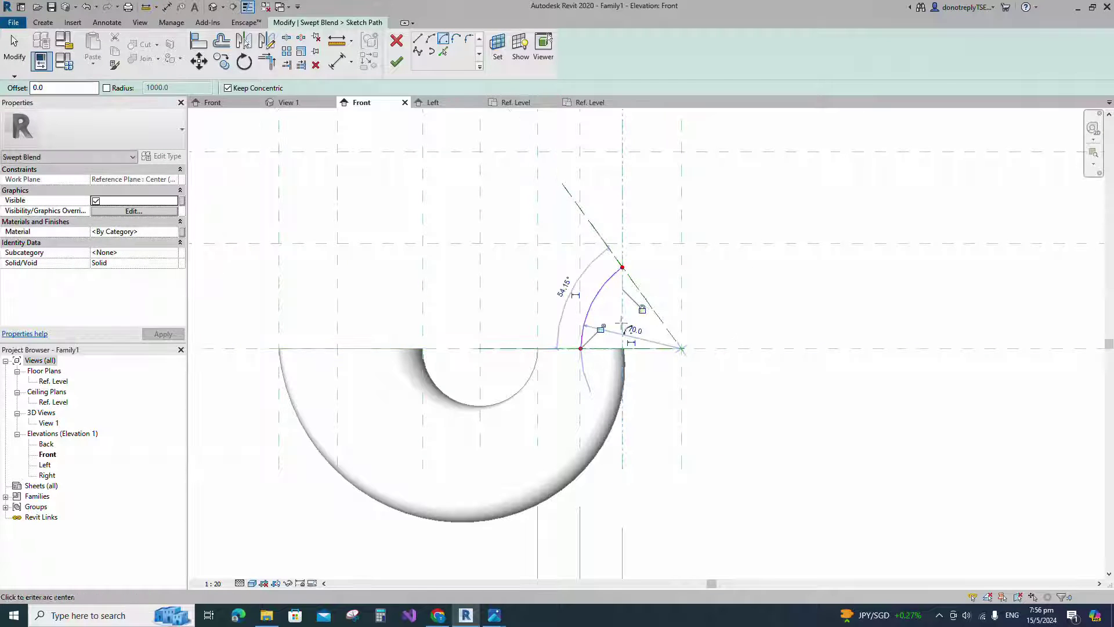
scroll(708, 400, "down", 2)
key("Escape")
key("Escape")
scroll(699, 406, "down", 2)
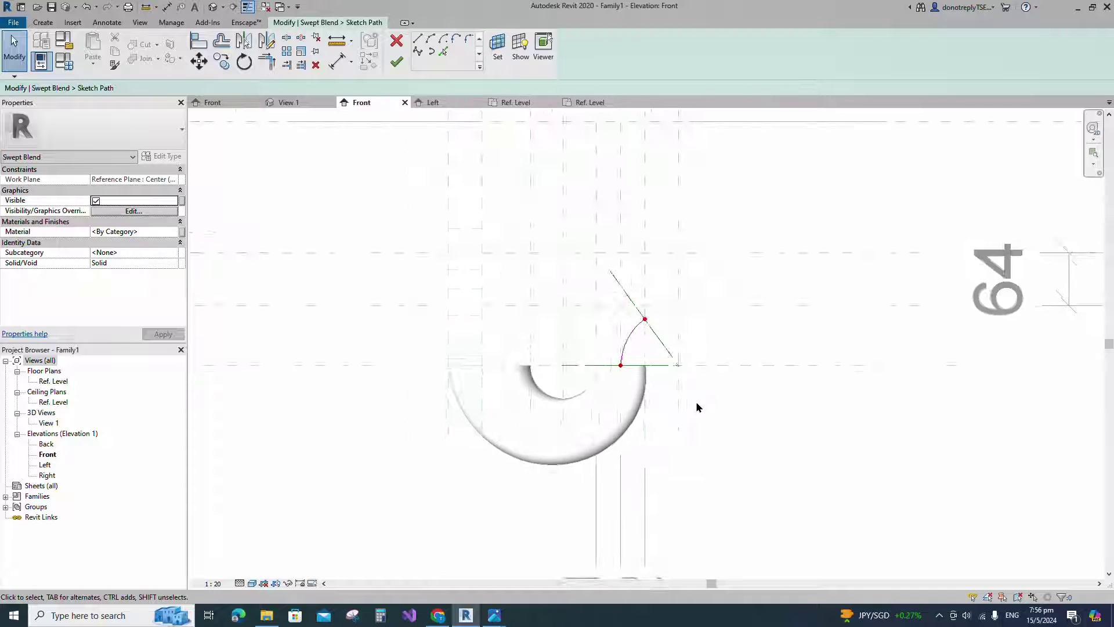
scroll(698, 408, "down", 1)
left_click(401, 67)
Create the first profile in the Ref. Level floor plan by picking the existing small ellipse of the hook, and finish it
left_click(501, 44)
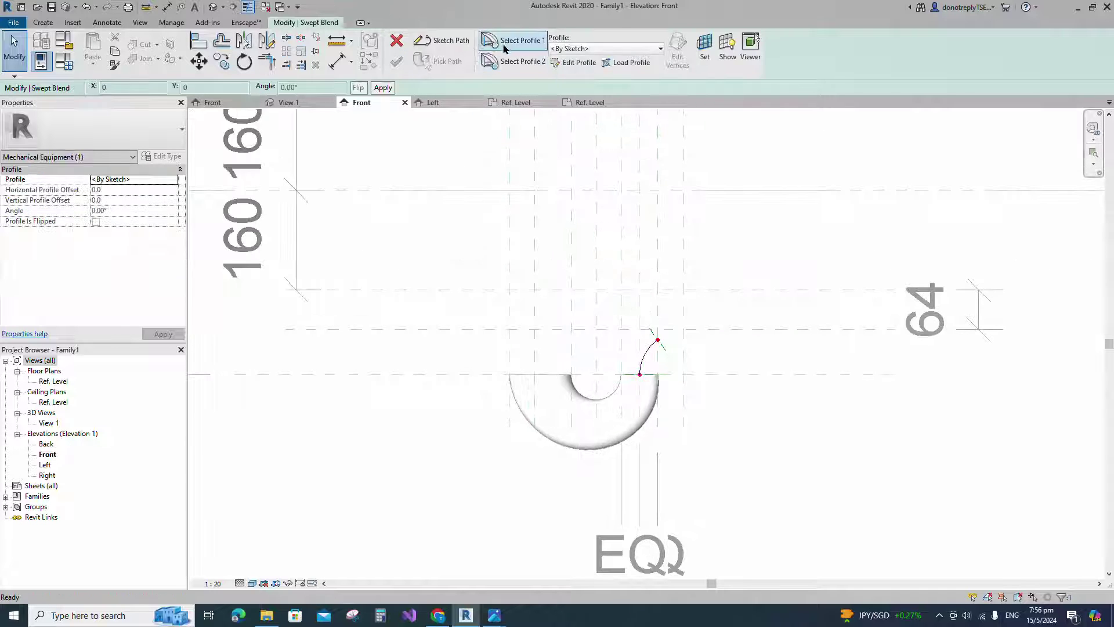
left_click(575, 63)
left_click(561, 423)
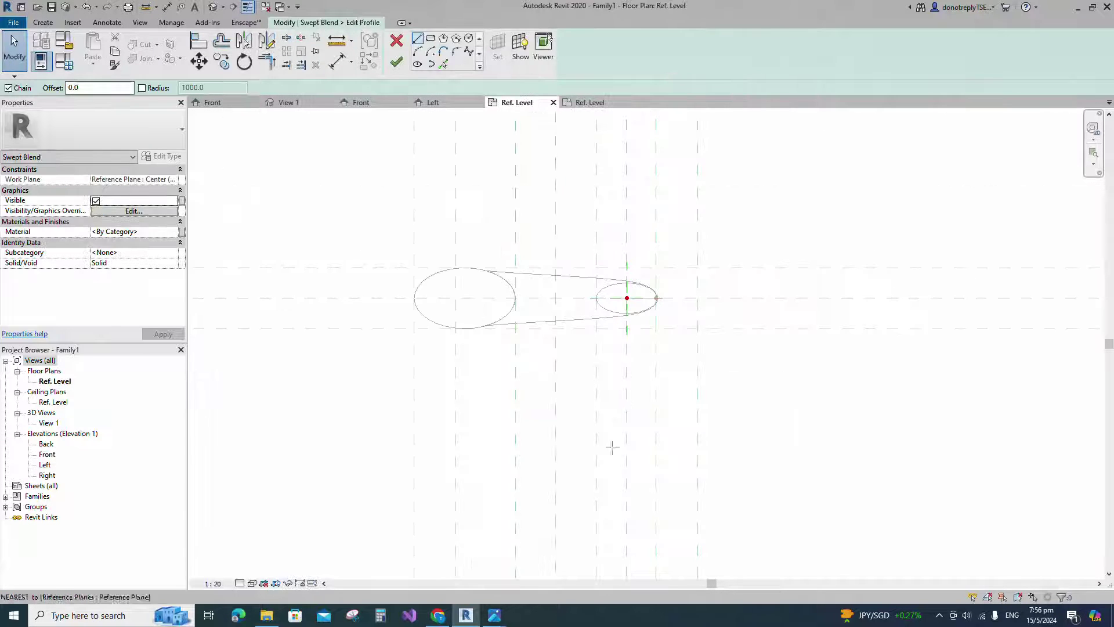
left_click(612, 285)
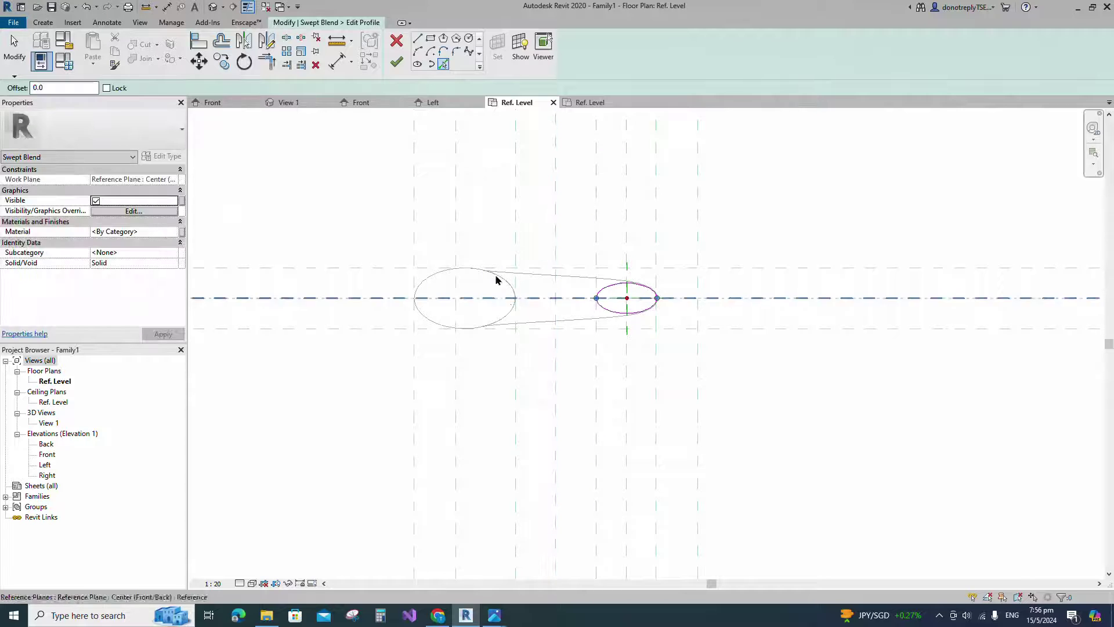
left_click(397, 62)
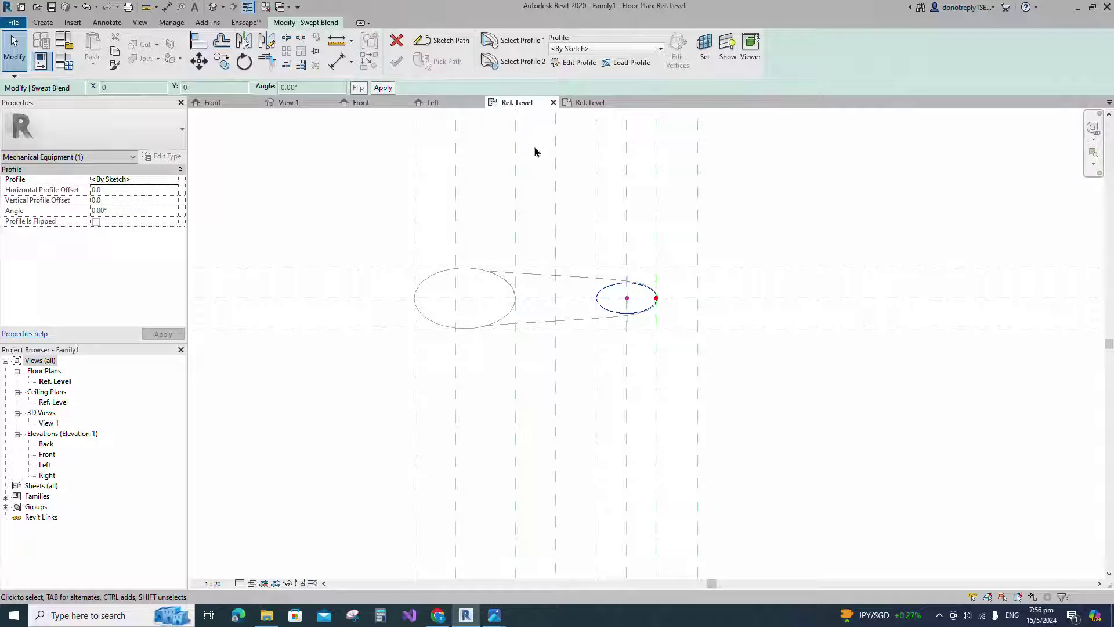
Sketch the second profile as a circle of 8 mm radius centred on the path's other end
left_click(575, 62)
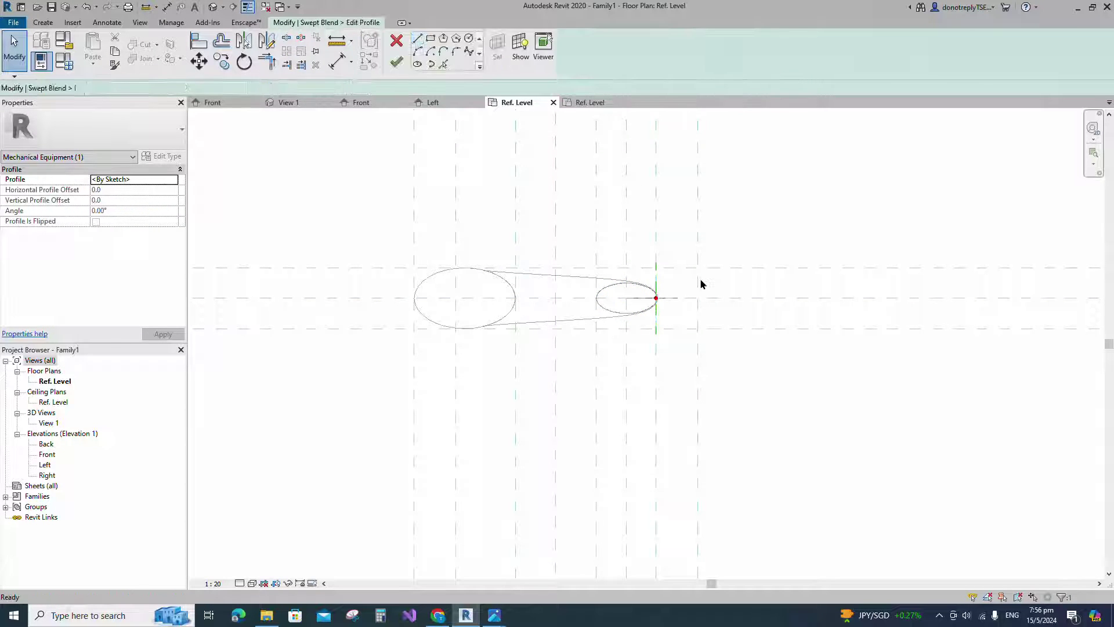
scroll(670, 326, "up", 5)
left_click(469, 38)
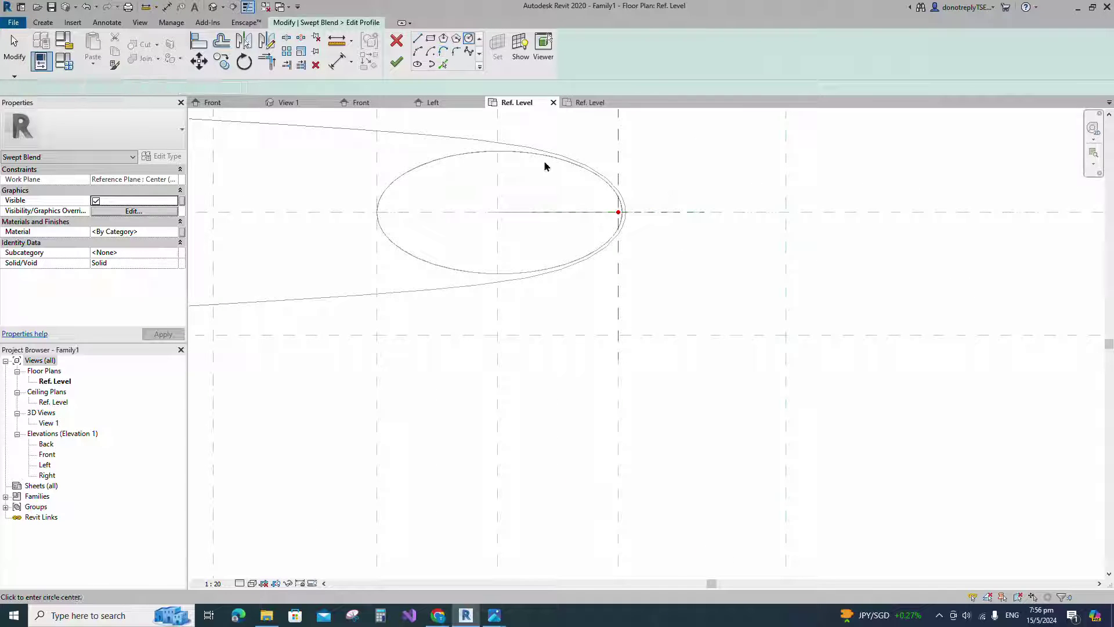
scroll(655, 294, "down", 2)
left_click(636, 254)
scroll(628, 260, "up", 3)
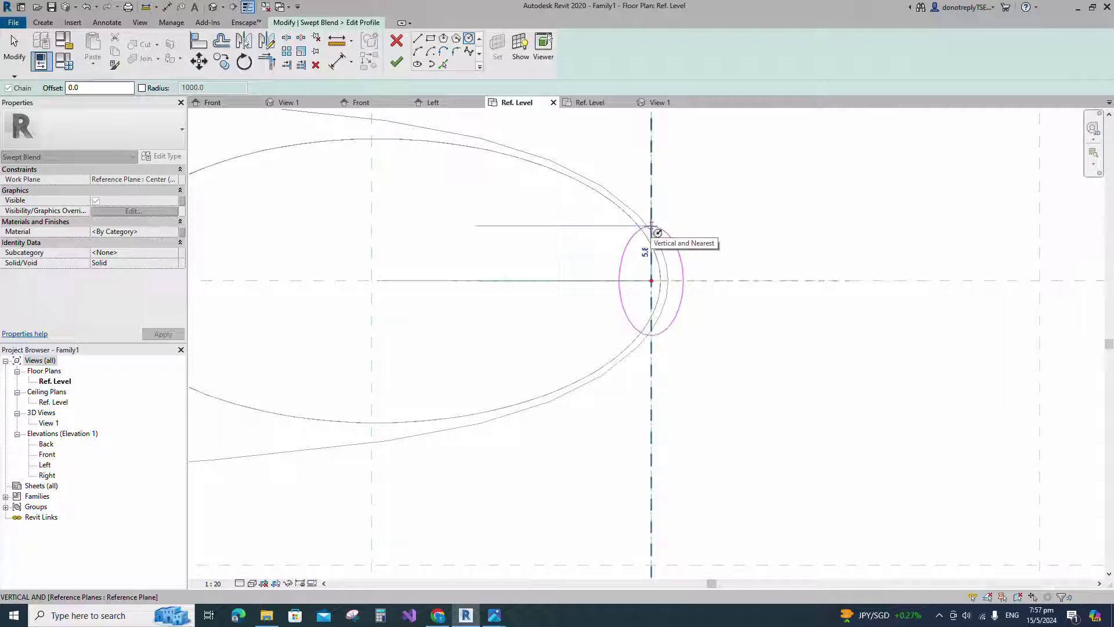
type("8")
key("Return")
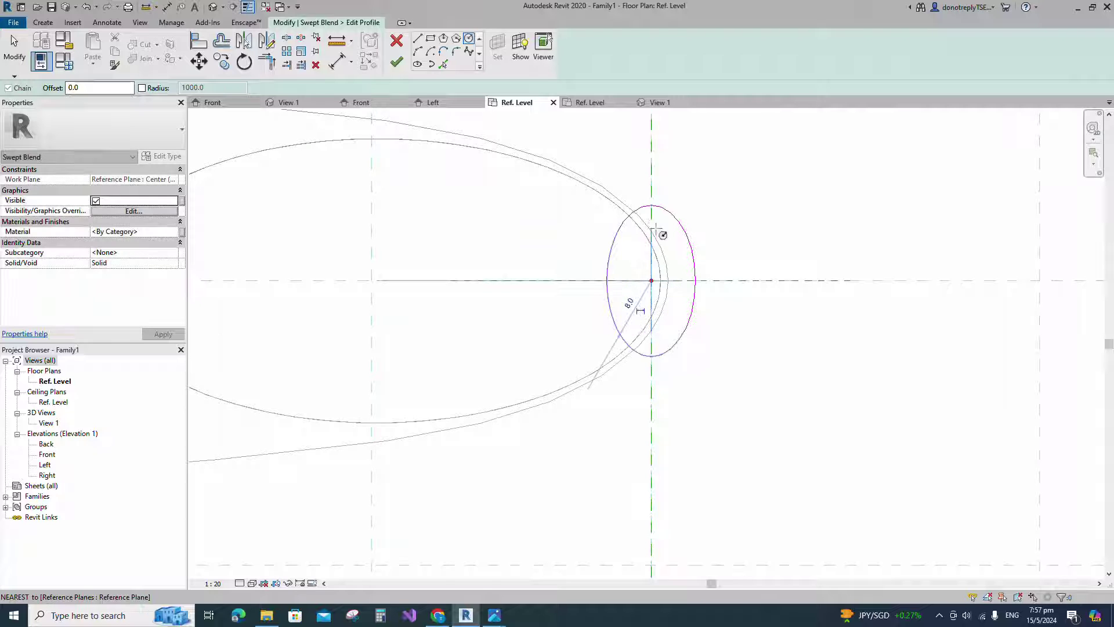
Finish the circular profile and complete the swept blend for the hook's tip
key("Escape")
left_click(694, 284)
key("Escape")
scroll(723, 336, "down", 3)
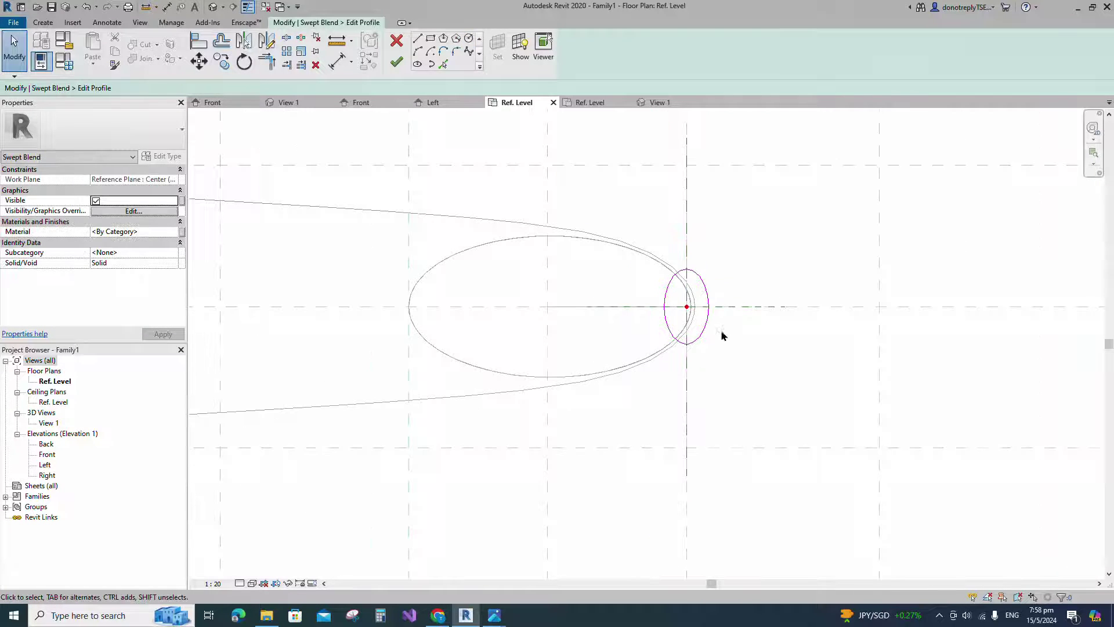
left_click(400, 62)
left_click(397, 63)
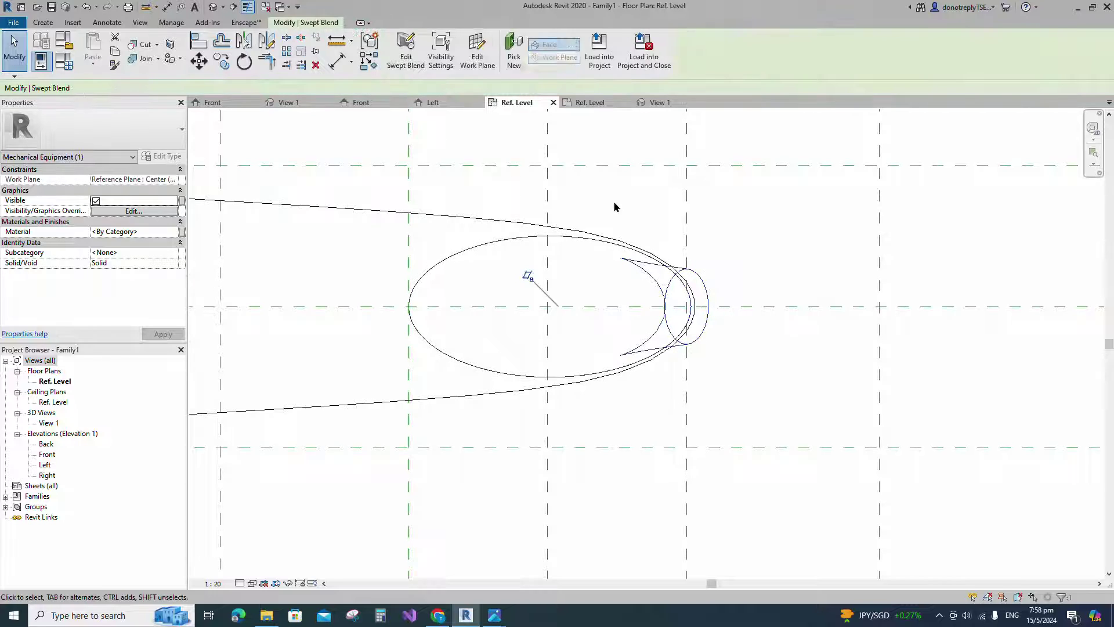
In the 3D view, associate the tip swept blend's material with the existing Hook family parameter
left_click(615, 205)
scroll(637, 214, "down", 2)
double_click(49, 423)
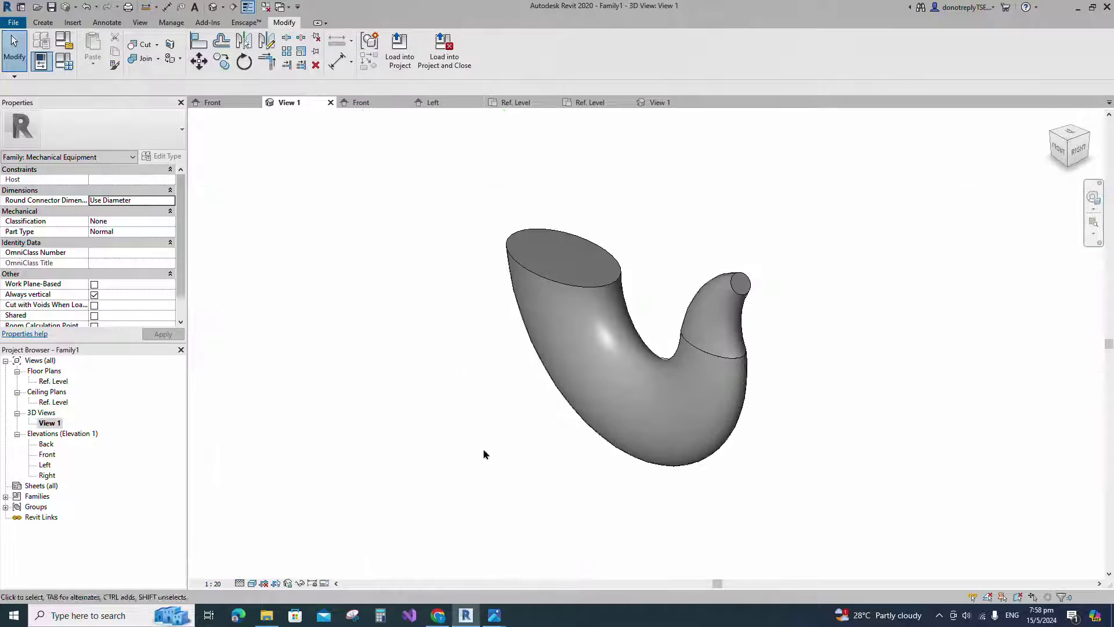
middle_click_drag(486, 453, 836, 338, "shift")
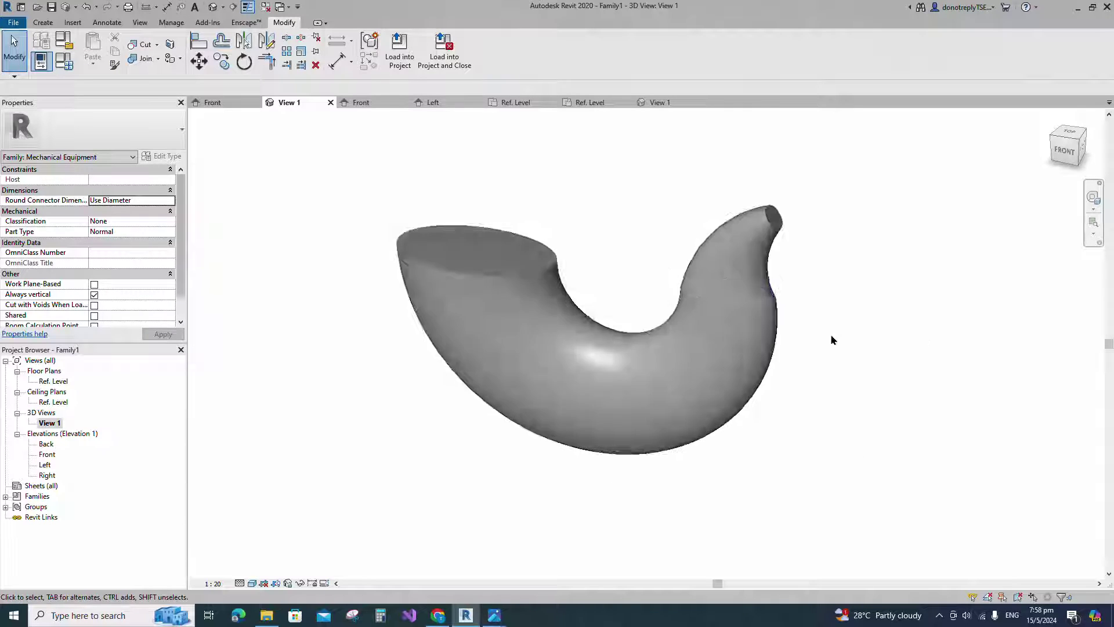
left_click(802, 295)
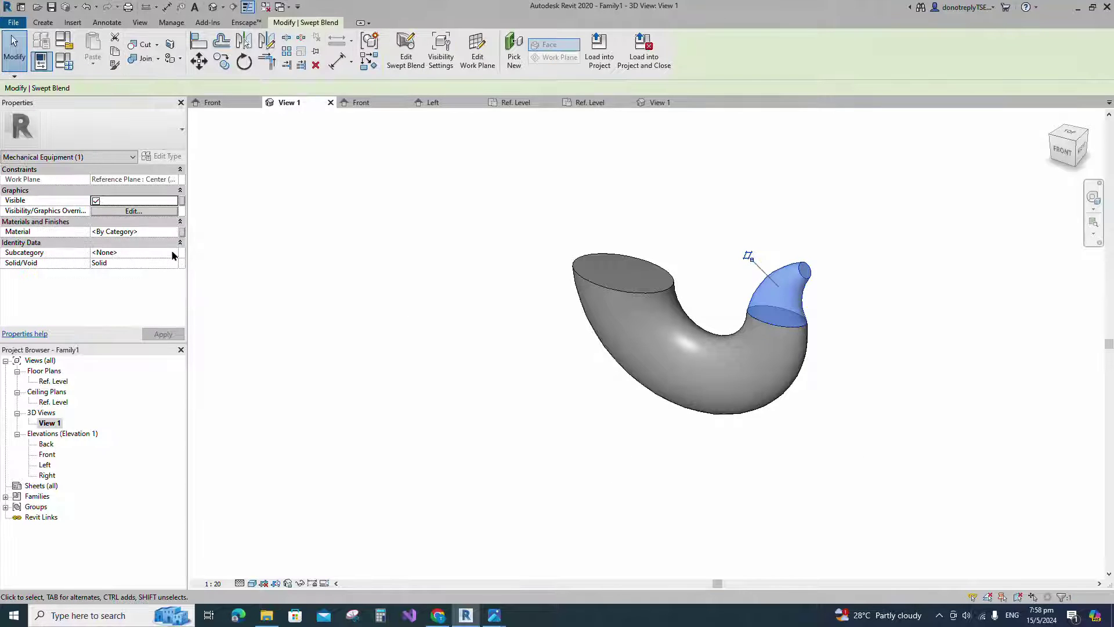
left_click(182, 233)
left_click(478, 272)
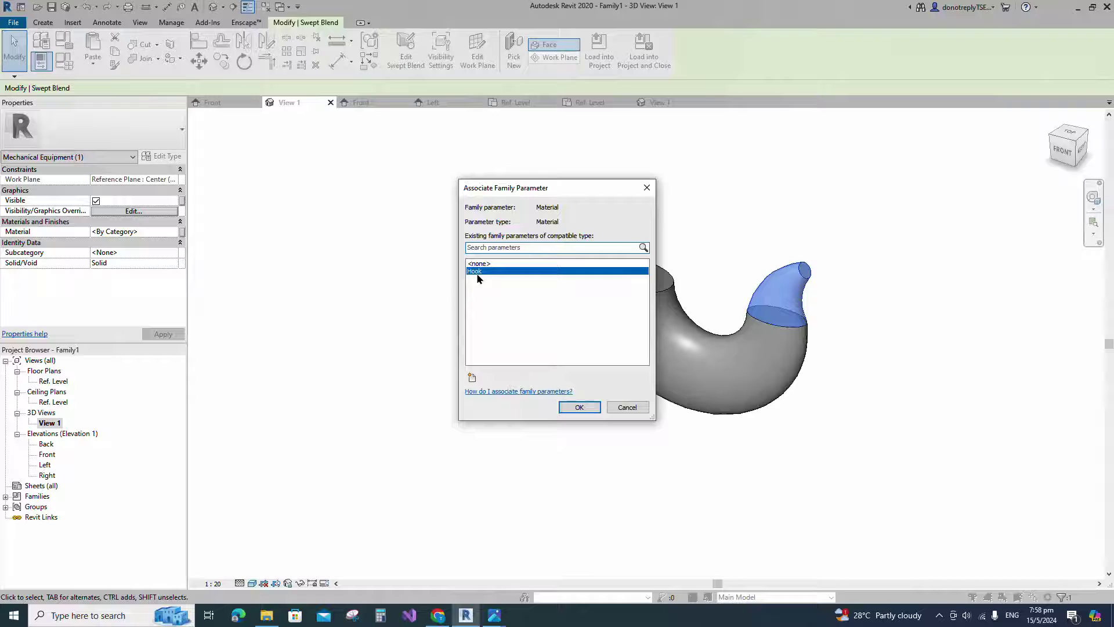
left_click(579, 407)
left_click(522, 433)
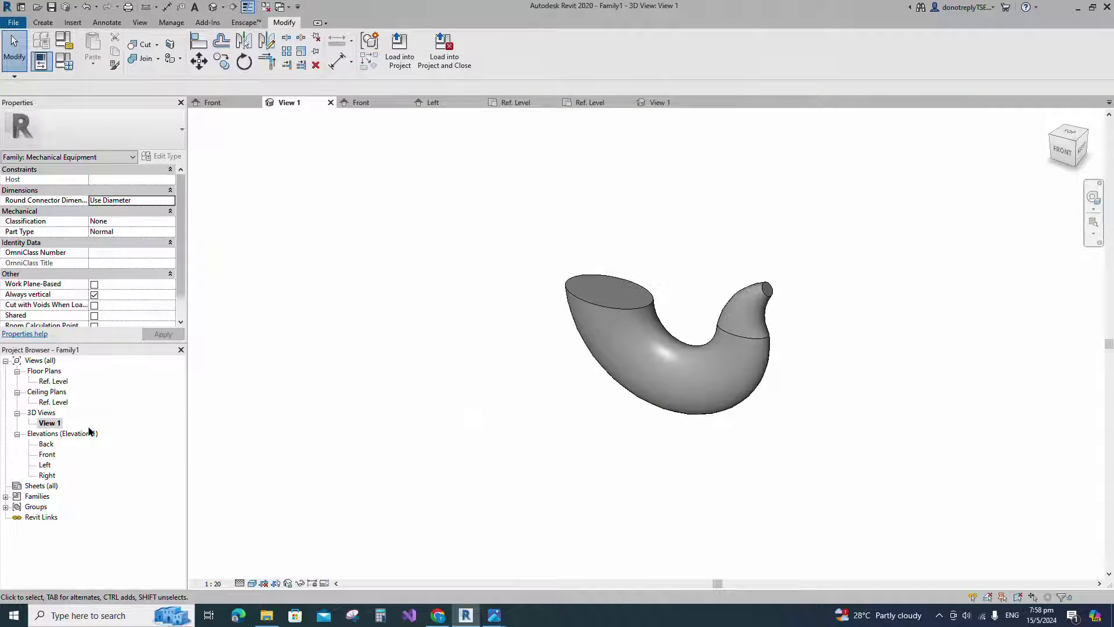
Start a void revolve in the Front elevation and sketch three connected 45° boundary lines from the tip face's midpoint, the last two about 20 and 55 mm long
double_click(48, 455)
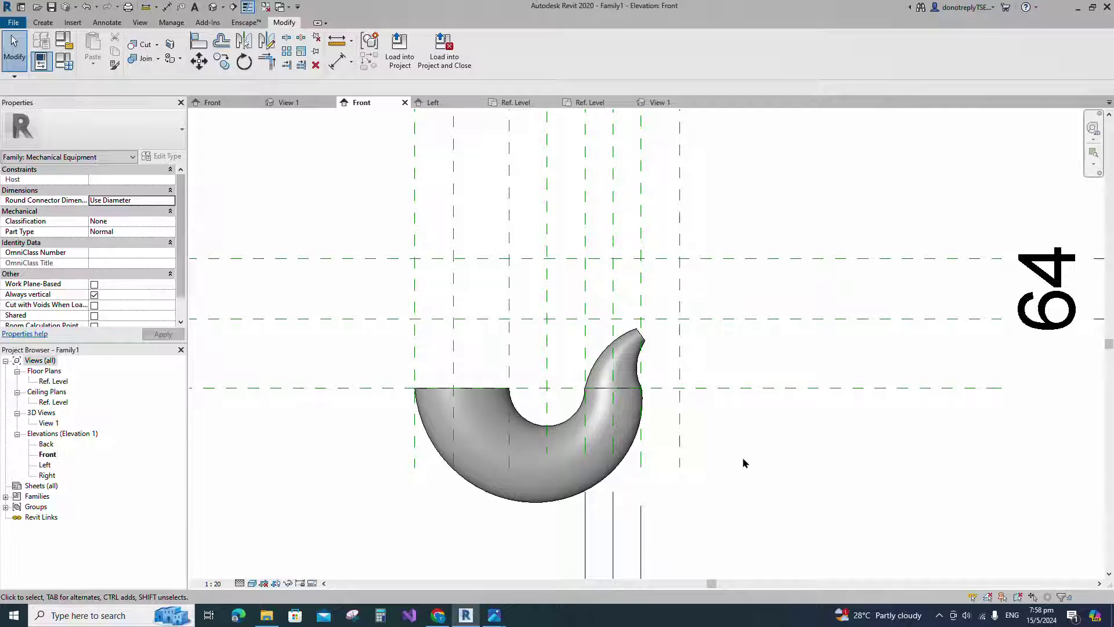
left_click(43, 22)
left_click(230, 62)
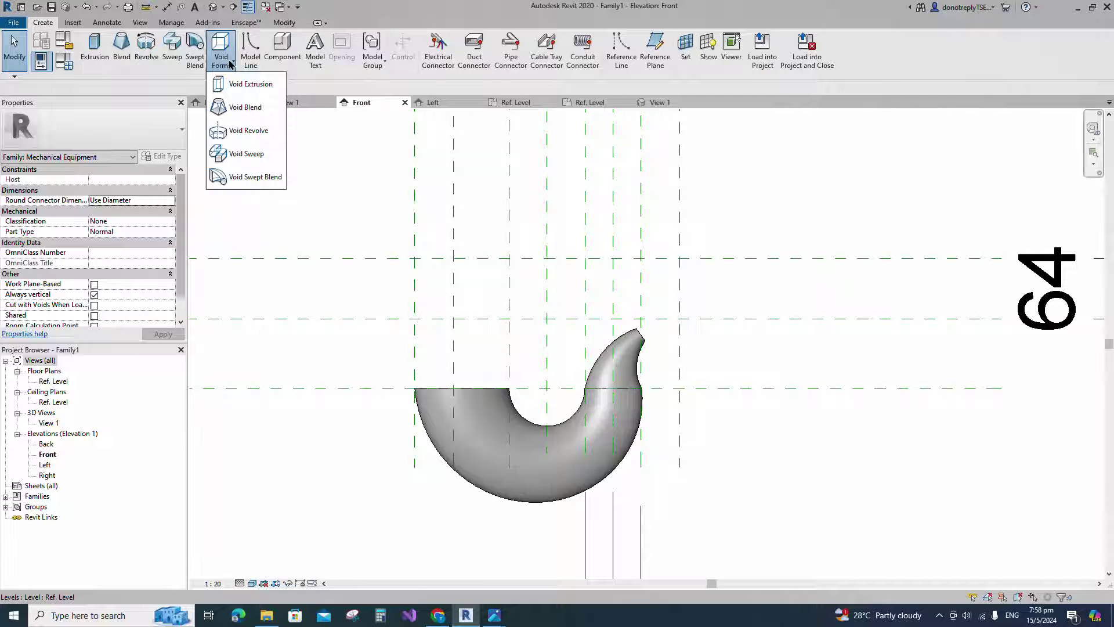
left_click(243, 131)
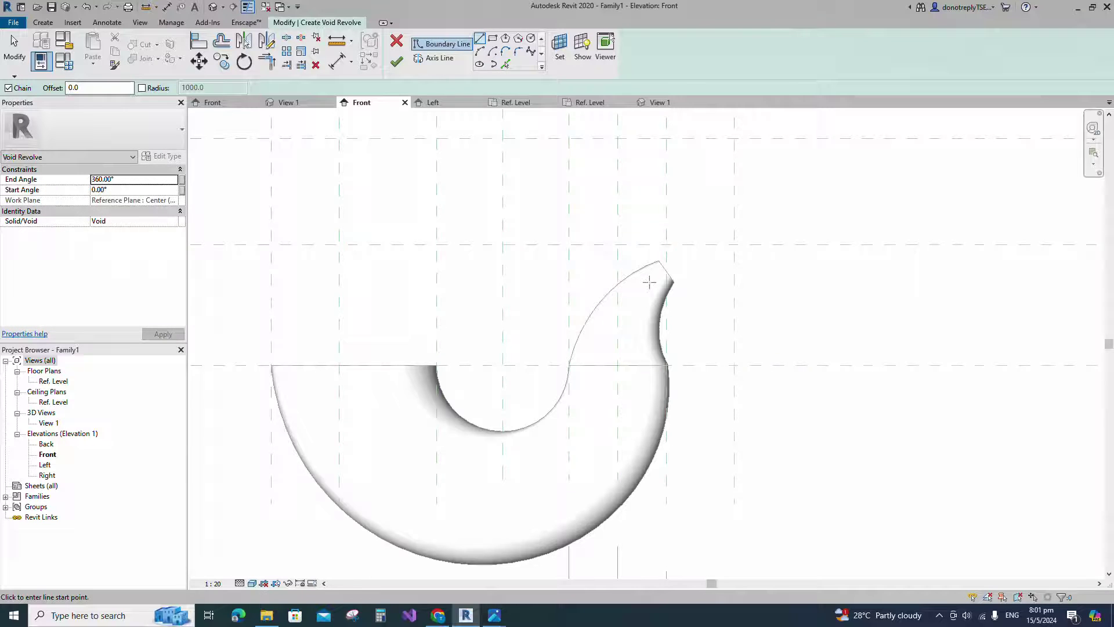
scroll(649, 282, "up", 1)
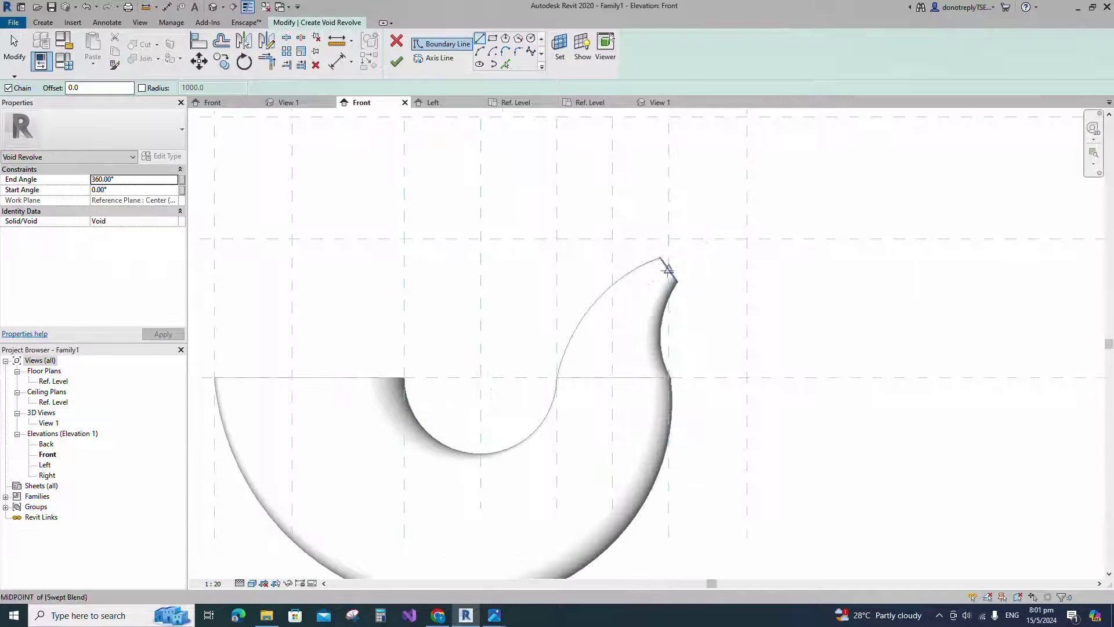
left_click(668, 269)
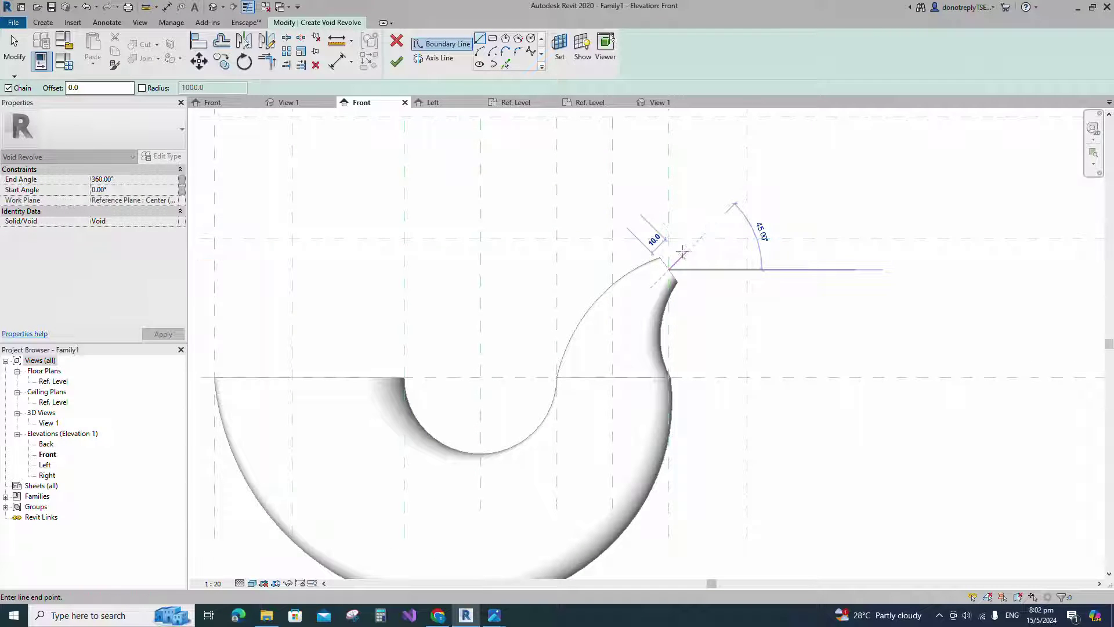
left_click(700, 238)
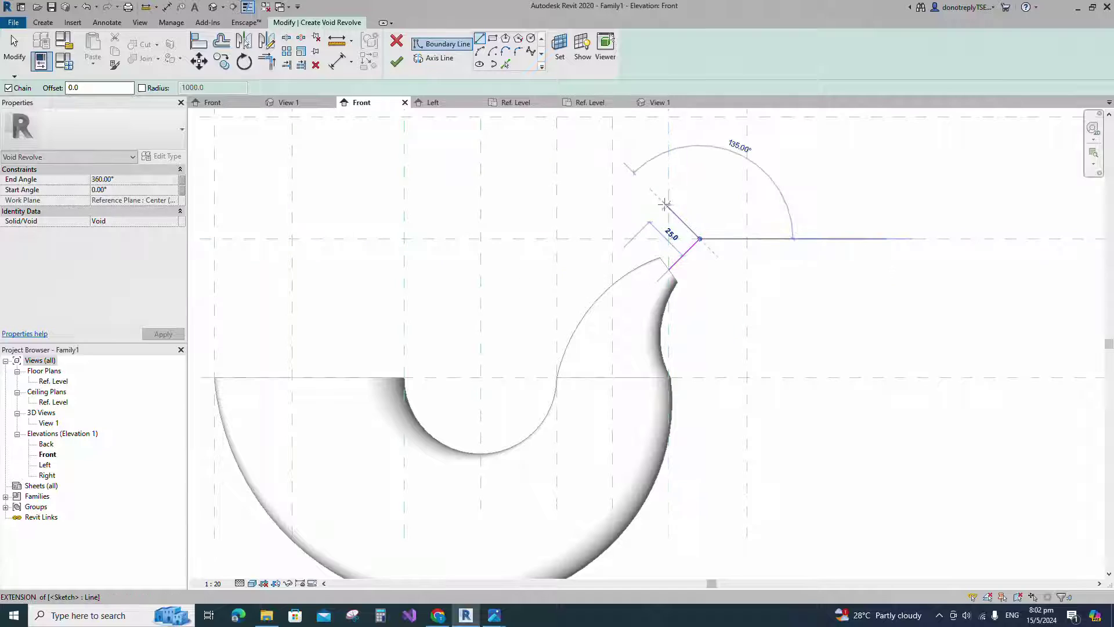
left_click(660, 199)
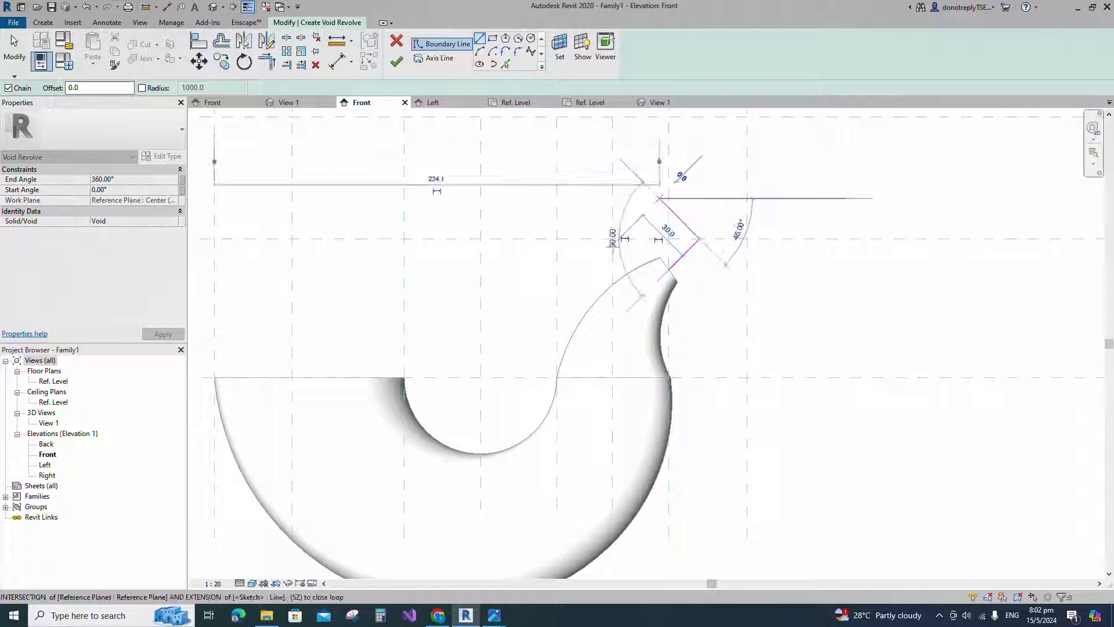
left_click(586, 271)
key("Escape")
key("Escape")
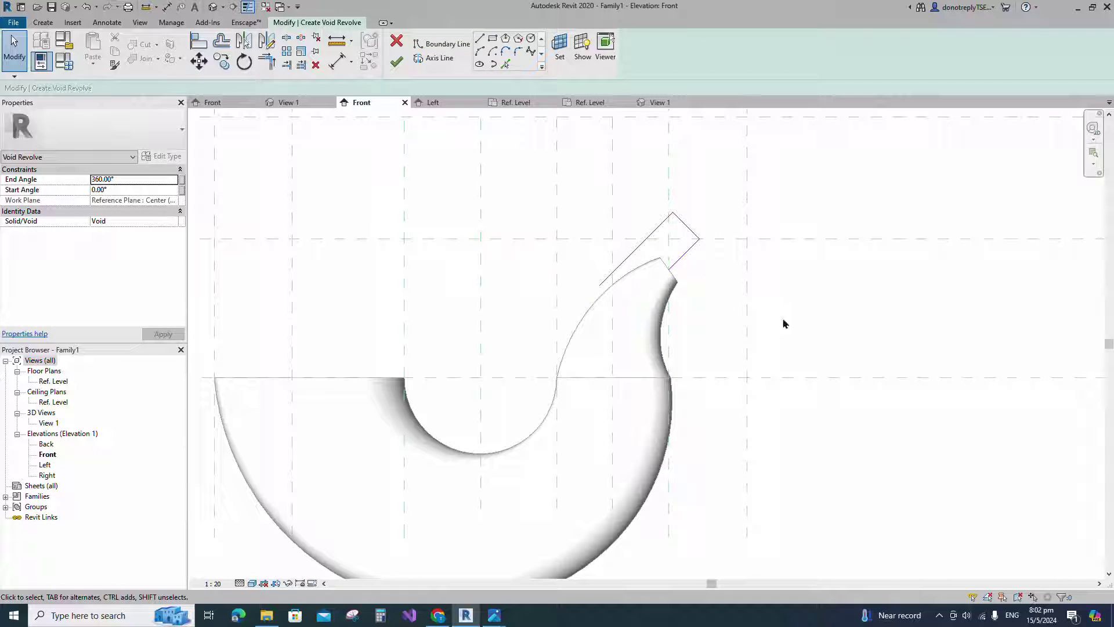
Move the three boundary lines together about 10 mm diagonally down and inward into the hook's tip
mouse_move(567, 187)
left_mouse_down()
mouse_move(704, 291)
mouse_move(710, 315)
left_mouse_up()
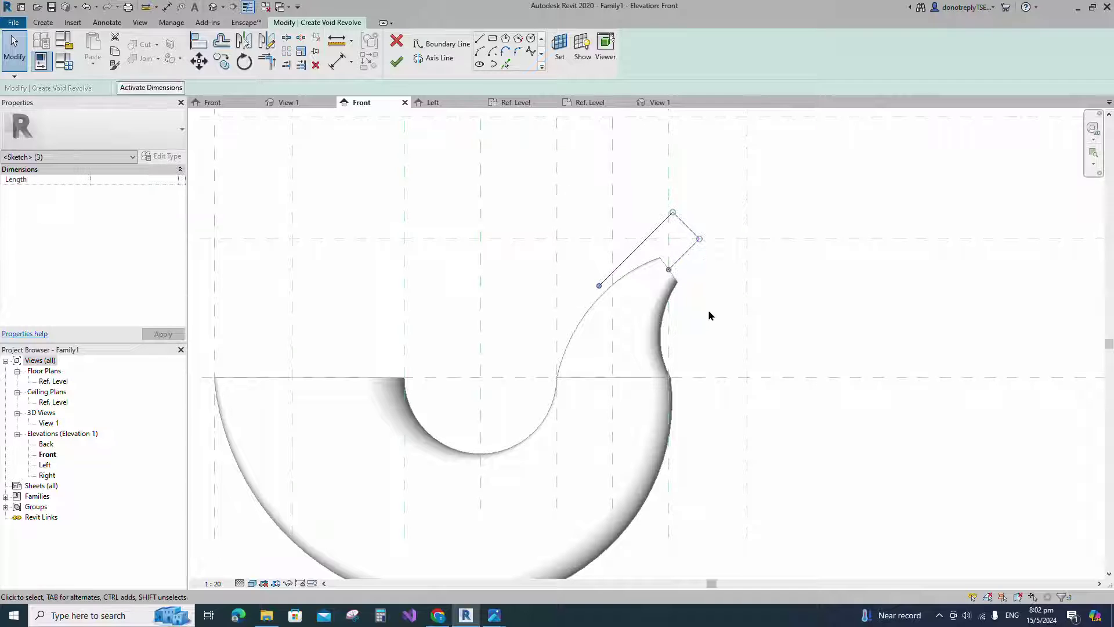
left_click(199, 64)
scroll(696, 271, "up", 3)
left_click(670, 270)
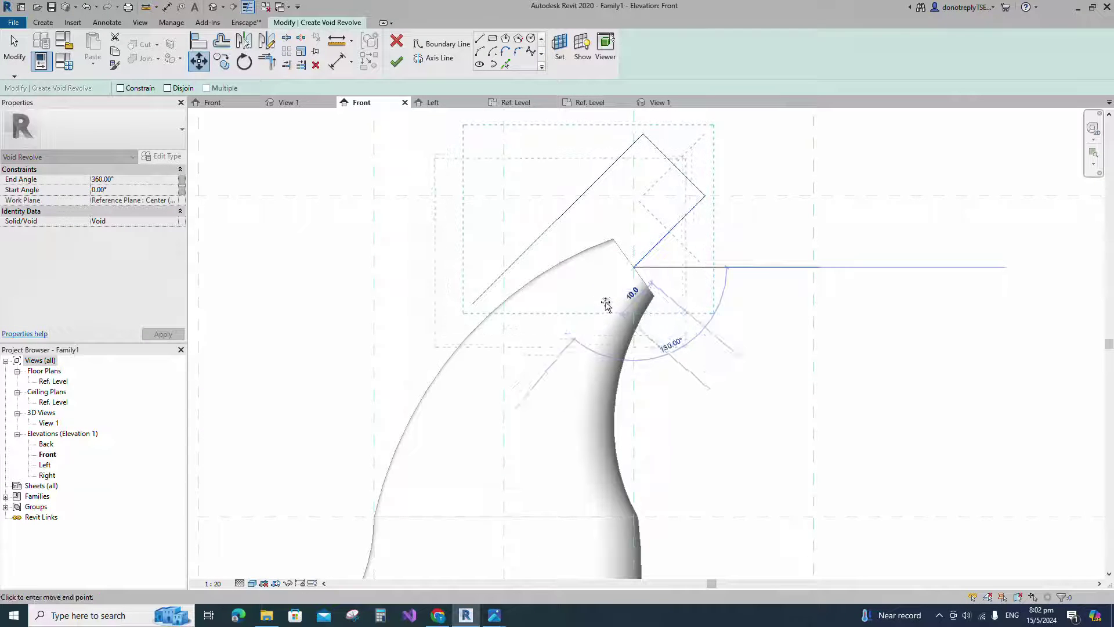
left_click(601, 302)
scroll(717, 274, "down", 2)
Set the length of the long outer boundary line to 50 mm
left_click(588, 248)
left_click(584, 269)
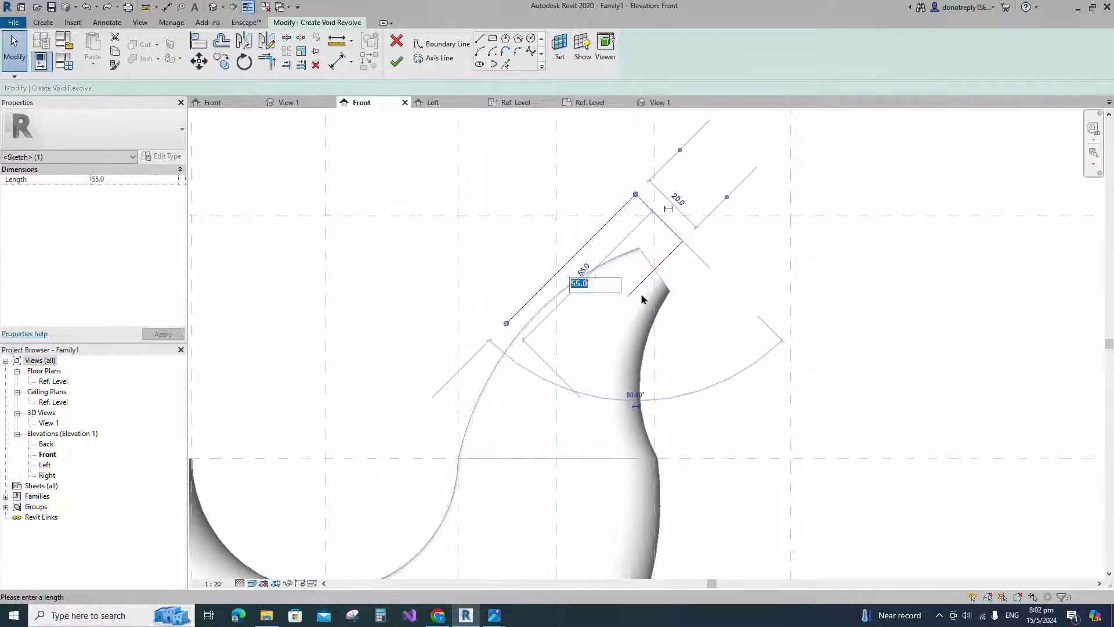
type("50")
key("Return")
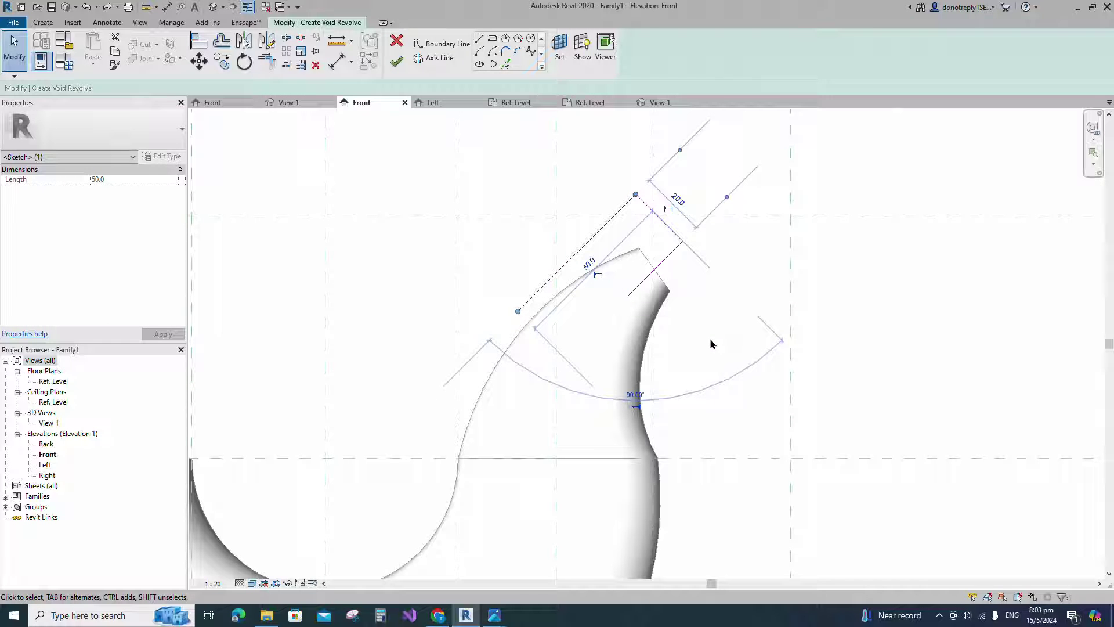
left_click(713, 344)
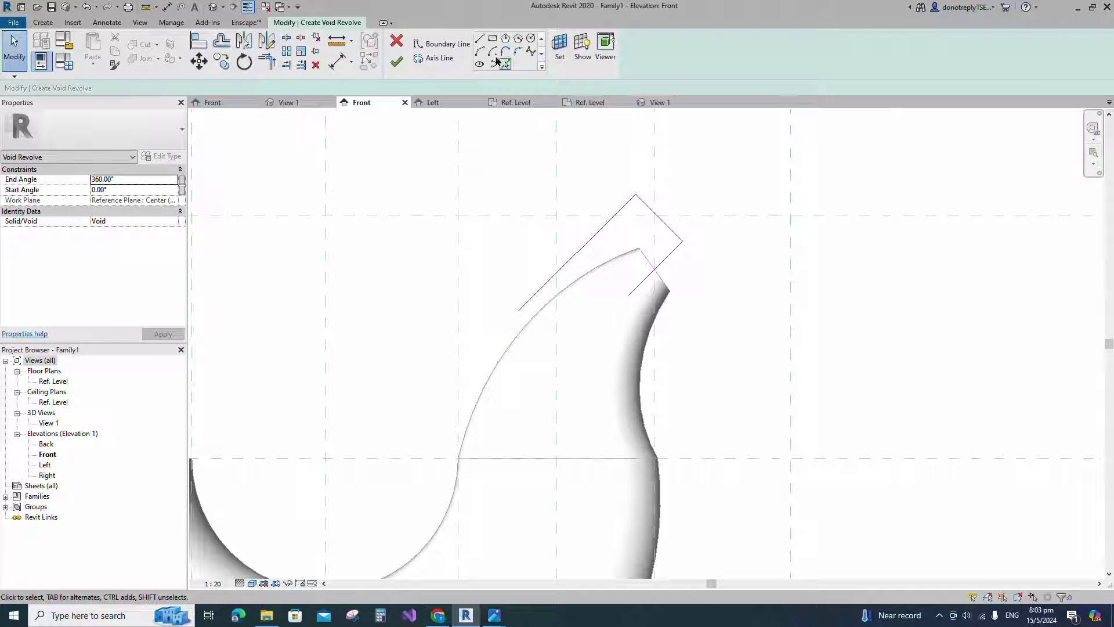
Join the two open ends of the boundary lines with an arc of about 28 mm radius bulging upward
left_click(479, 55)
left_click(519, 311)
left_click(629, 295)
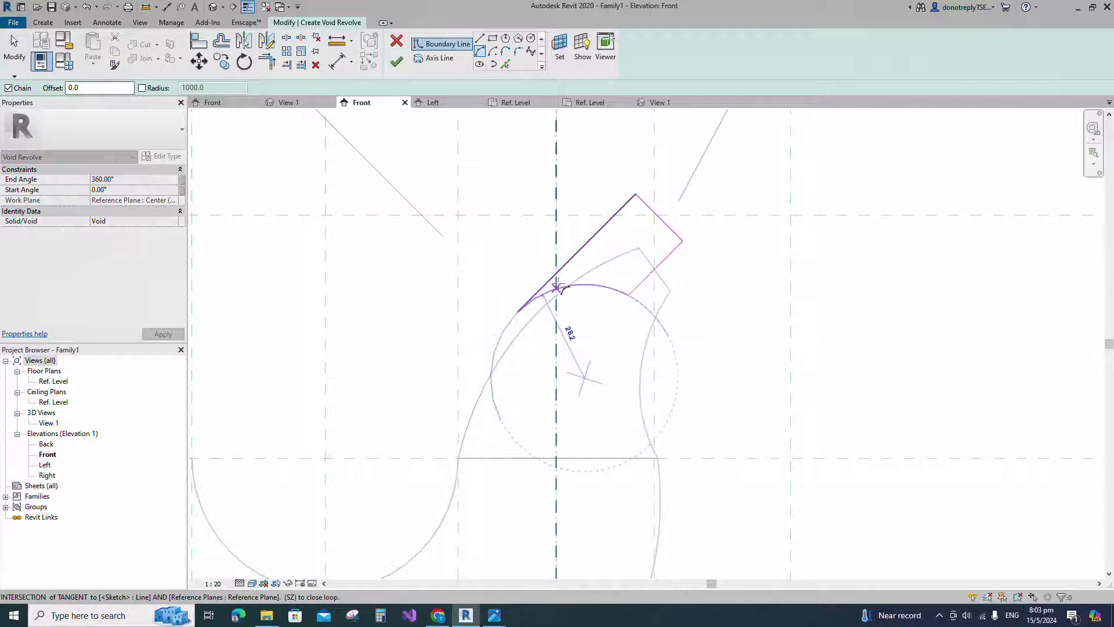
left_click(555, 287)
key("Escape")
key("Escape")
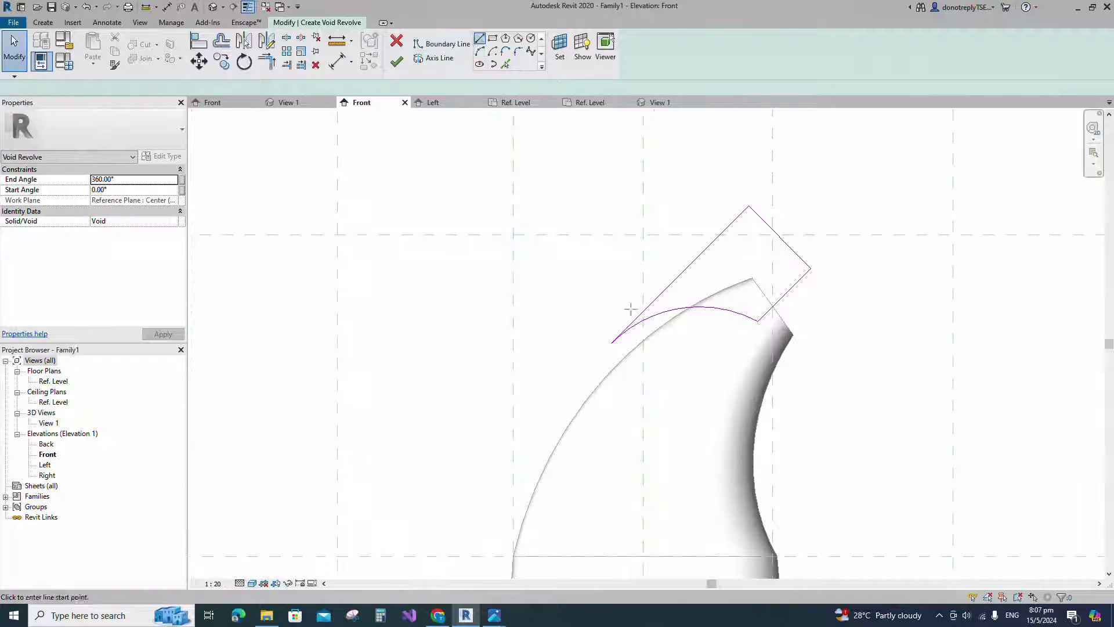
Add a short vertical boundary line on the reference plane near the sharp corner and trim the long line and arc to it
key("Escape")
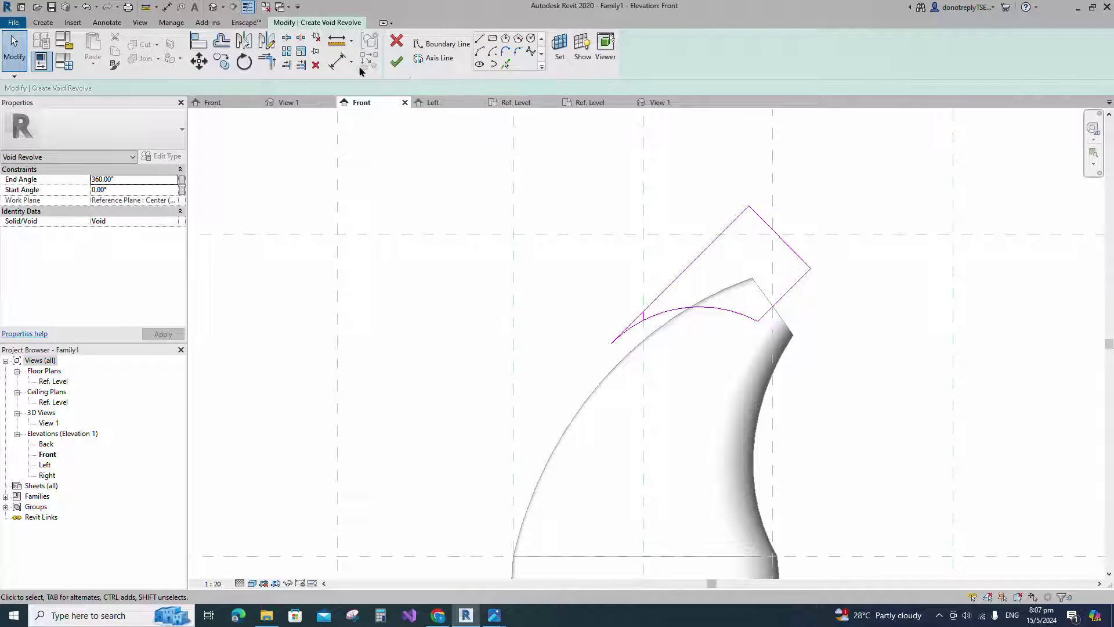
scroll(648, 322, "up", 2)
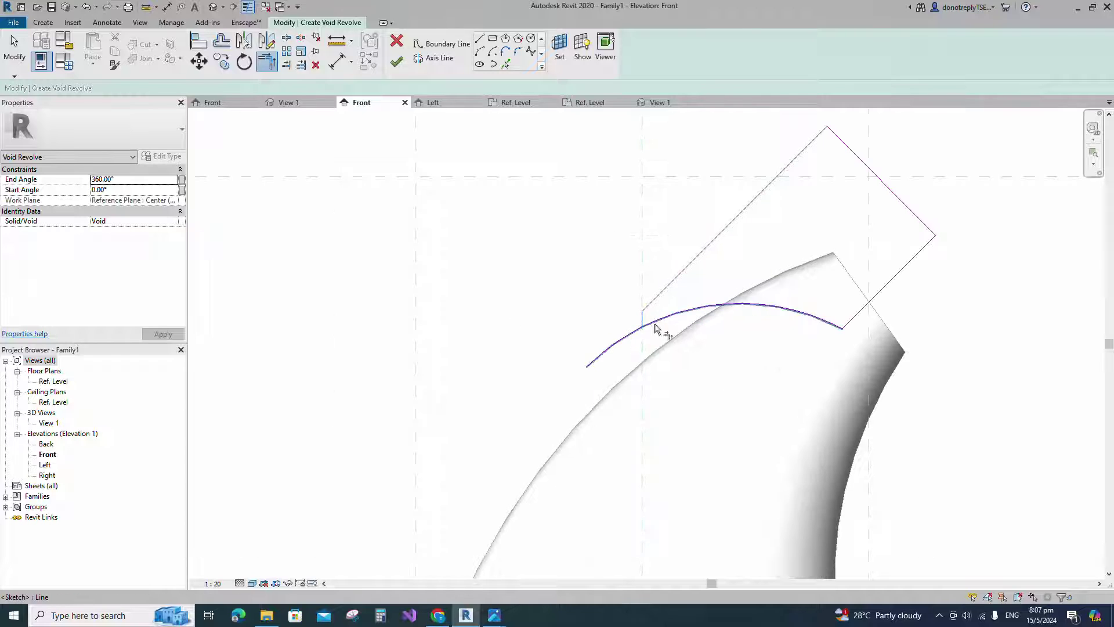
scroll(655, 328, "down", 3)
Draw the 45° axis line along the profile's short inner edge and finish the 360° void revolve to round off the hook's tip
left_click(435, 58)
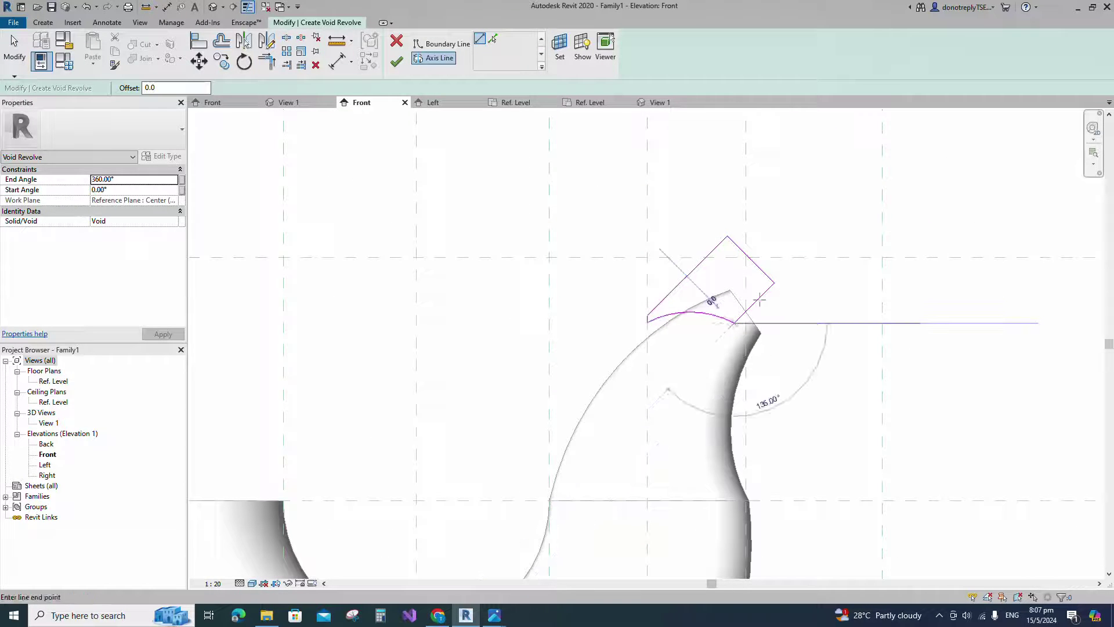
left_click(777, 259)
left_click(396, 63)
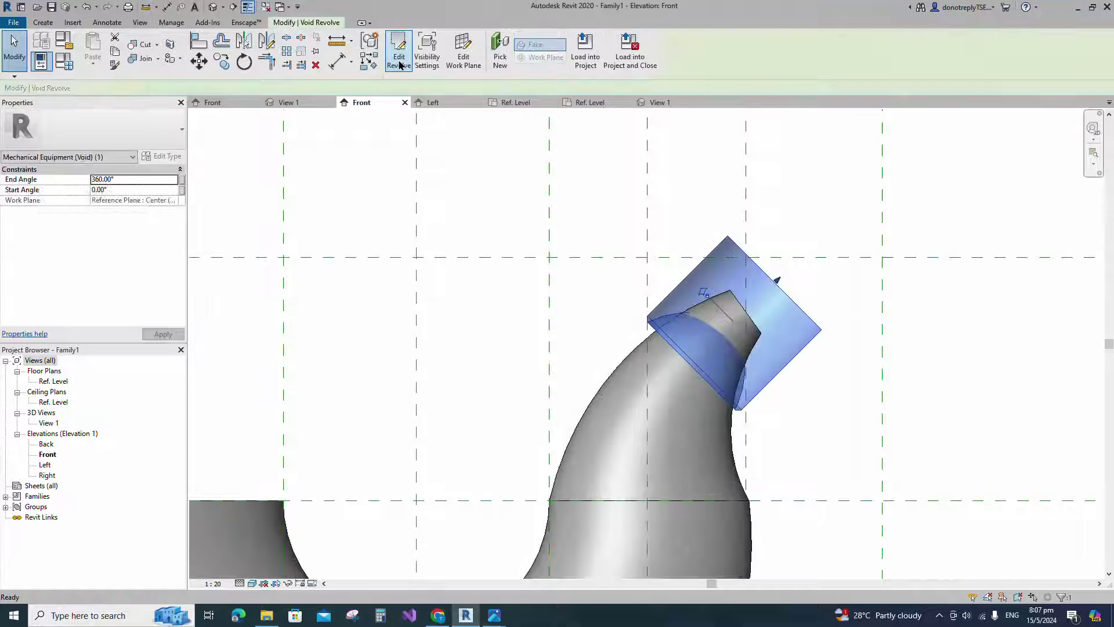
left_click(789, 427)
scroll(802, 421, "down", 7)
middle_click_drag(960, 465, 822, 502)
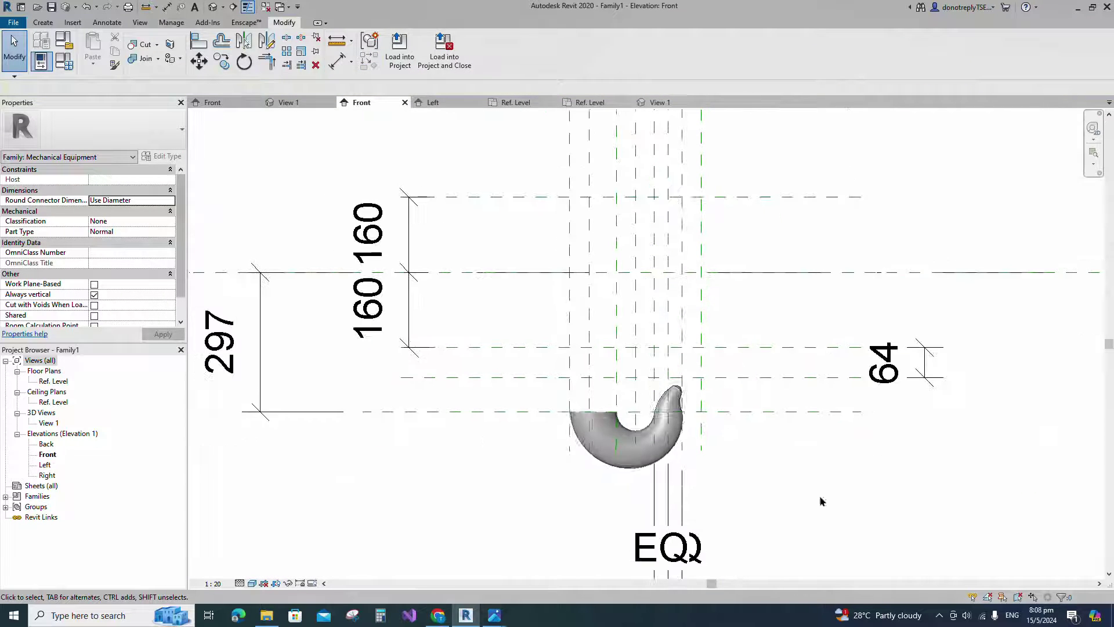
Draw a 45° reference plane rising to the upper left from the centre of the hook's opening, and extend its lower end past the hook
left_click(570, 454)
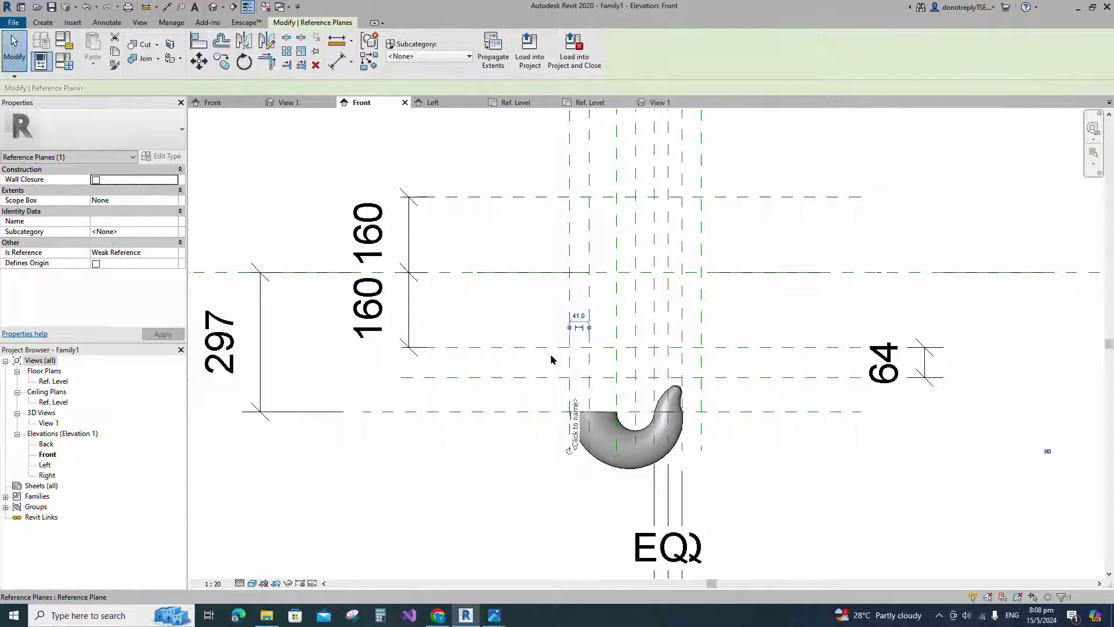
left_click(378, 64)
left_click(635, 412)
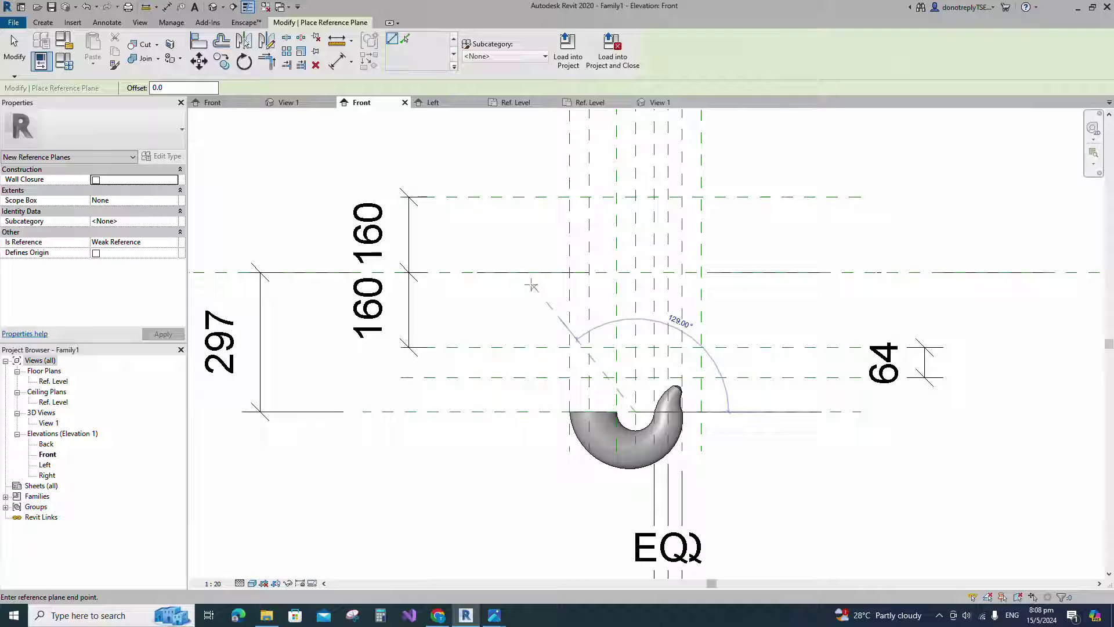
left_click(458, 235)
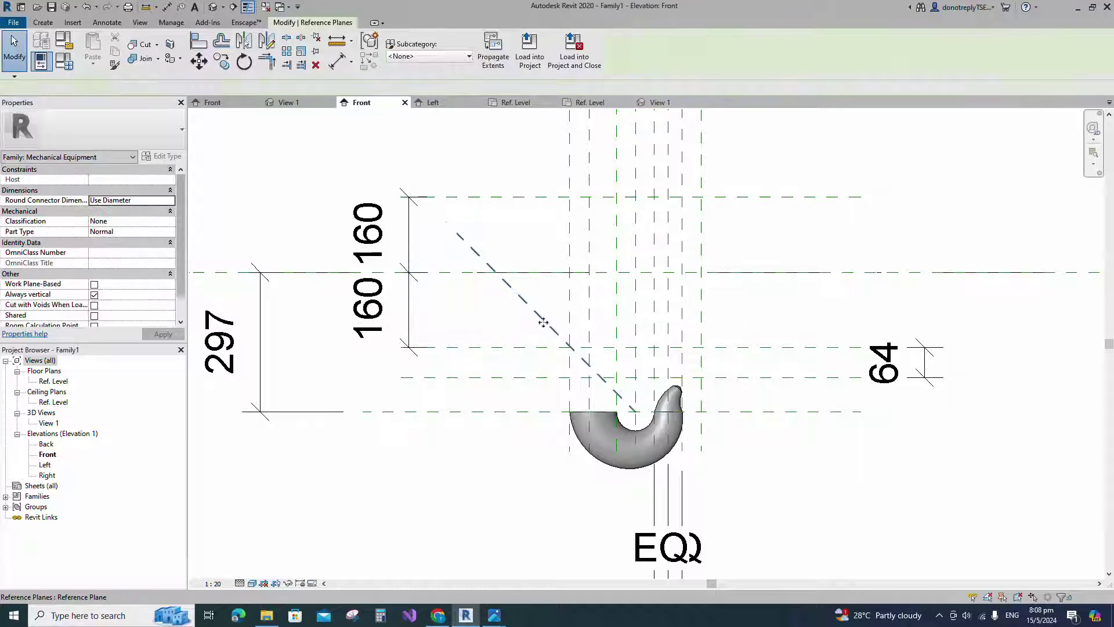
key("Escape")
key("Escape")
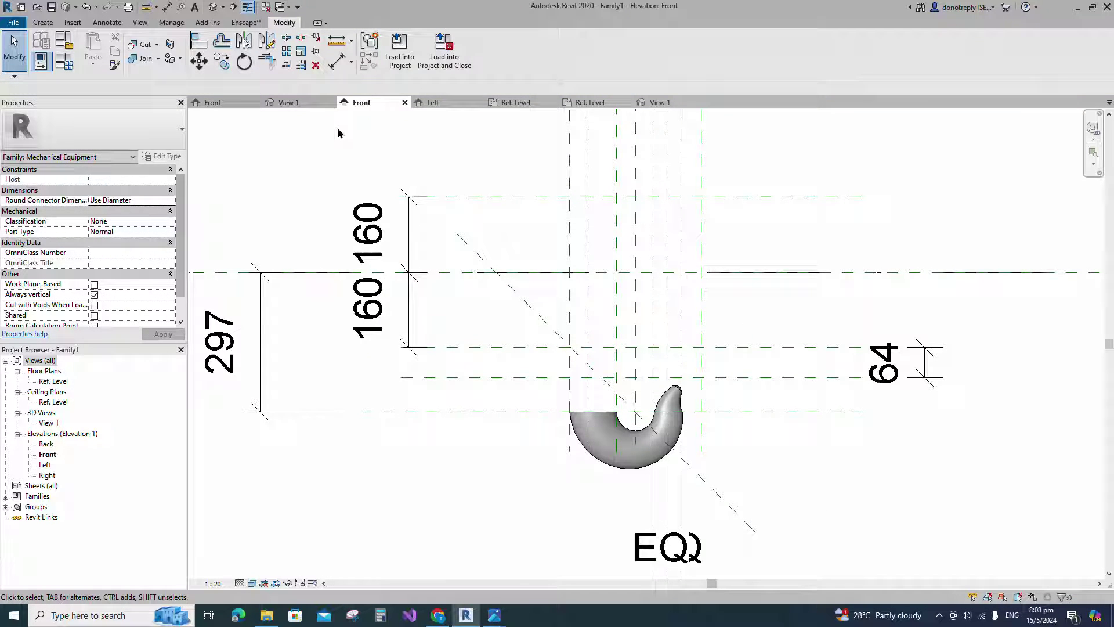
Add an angular dimension between the horizontal reference plane at the hook's ends and the sloped reference plane
left_click(351, 62)
left_click(373, 105)
left_click(756, 413)
left_click(849, 479)
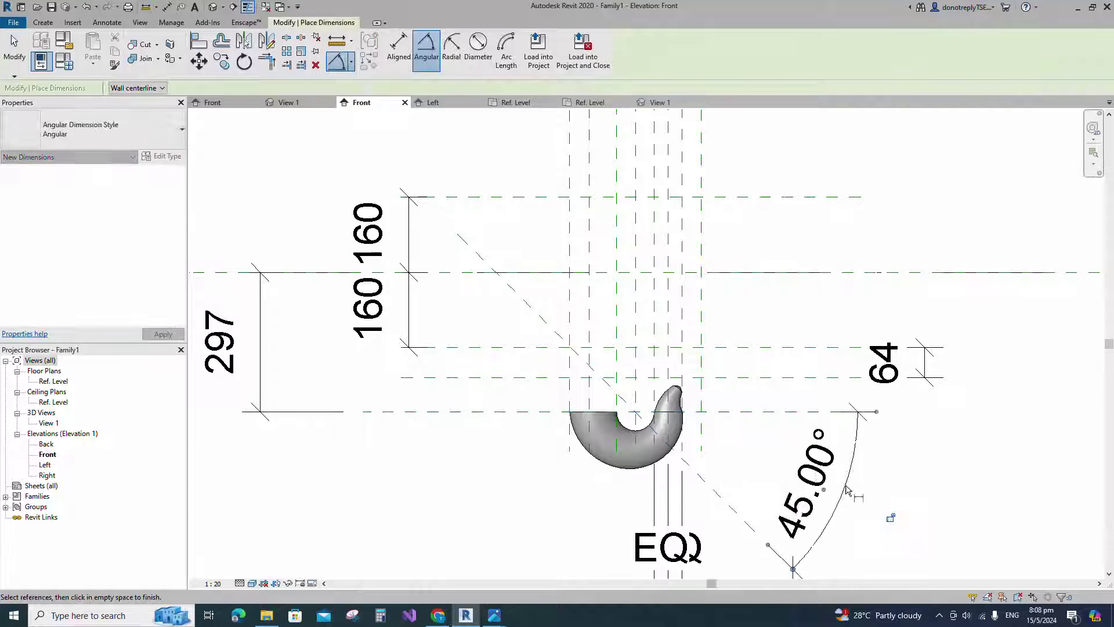
scroll(870, 512, "down", 3)
key("Escape")
scroll(761, 488, "up", 2)
scroll(761, 487, "down", 2)
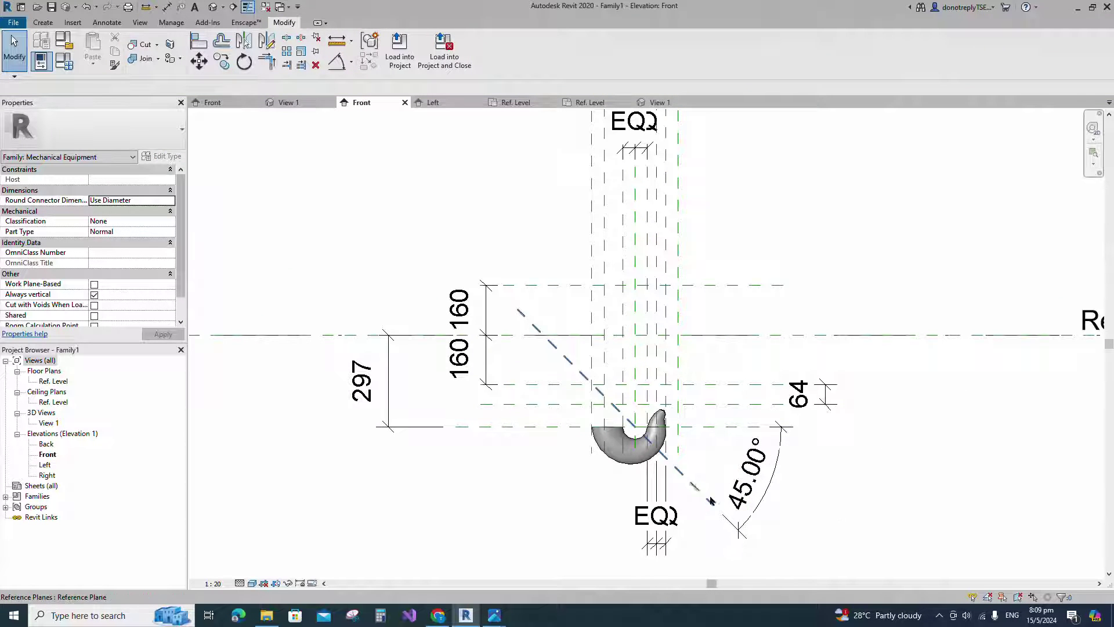
left_click(686, 482)
key("Escape")
Start another swept blend and sketch its path as a 45° arc of 40 mm radius about the opening's centre, from the inner edge to the sloped plane
scroll(646, 461, "up", 2)
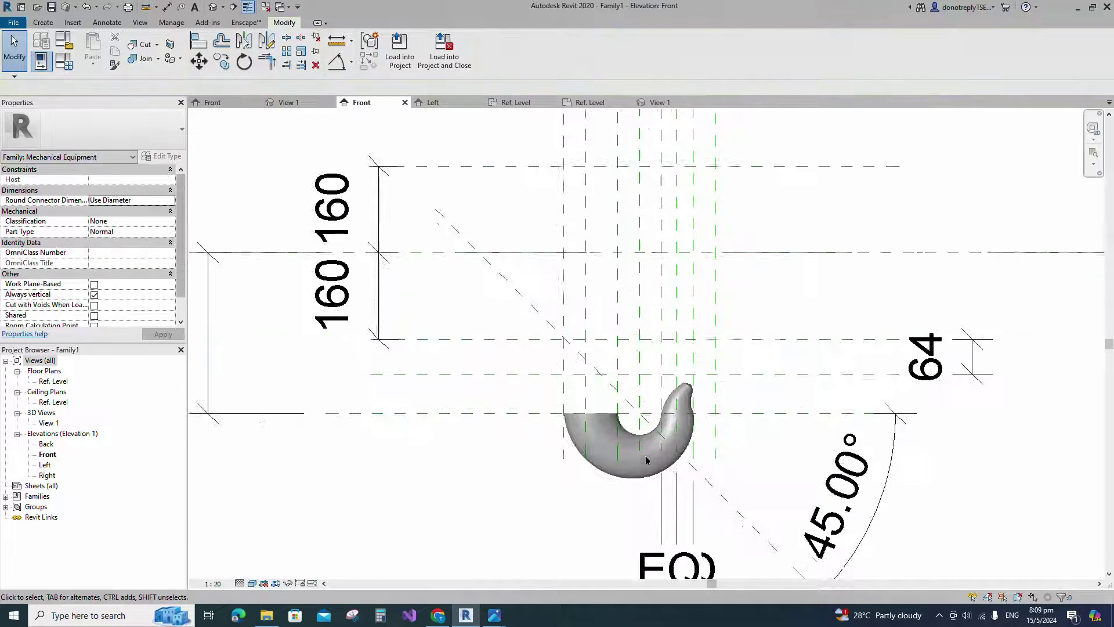
left_click(44, 23)
left_click(198, 51)
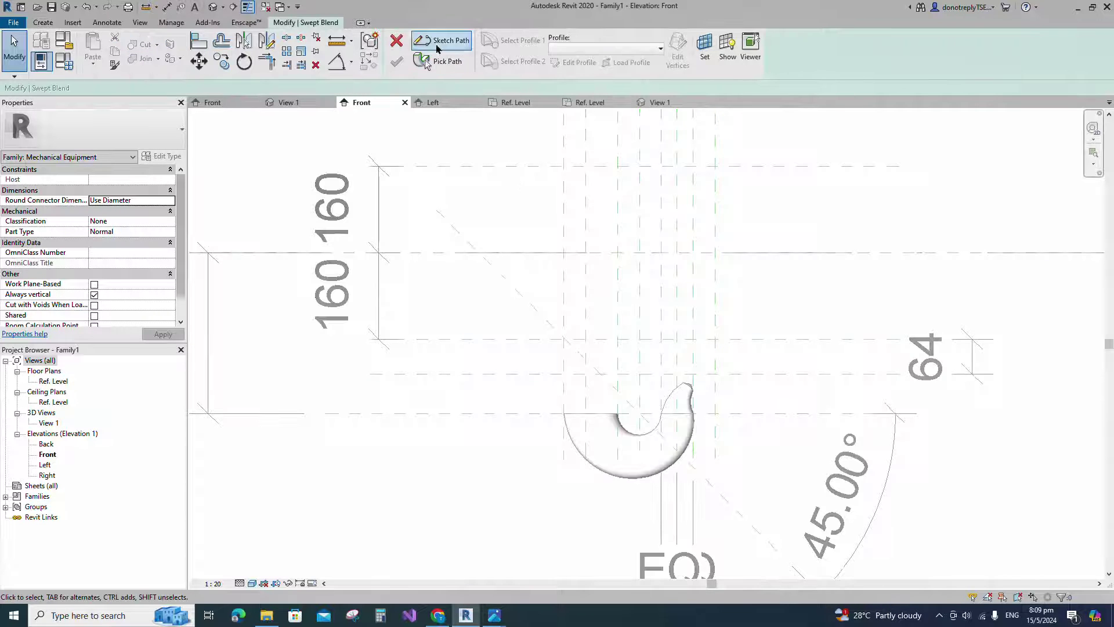
left_click(442, 42)
left_click(443, 39)
scroll(644, 426, "up", 3)
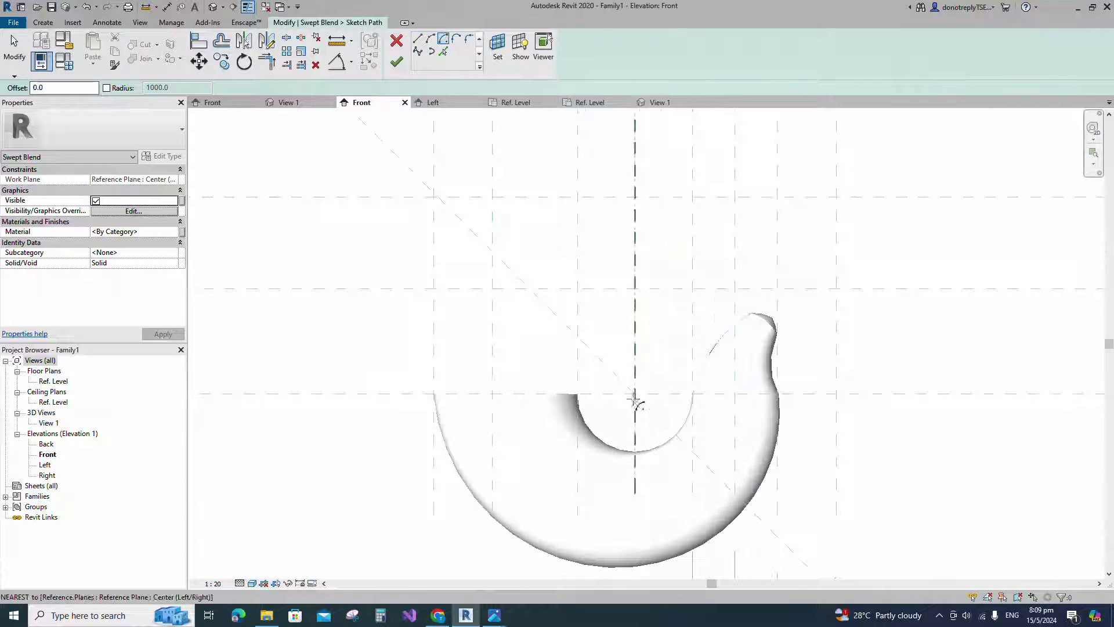
left_click(635, 394)
left_click(577, 394)
left_click(594, 353)
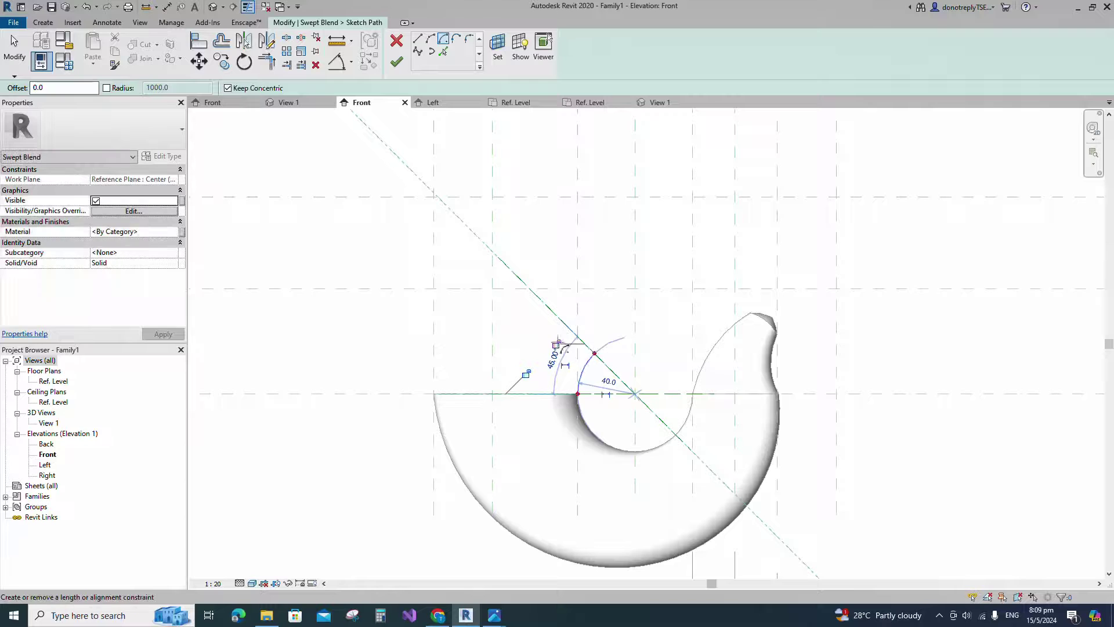
Finish the arc path and trace the ellipse of the hook's wide horizontal end as the swept blend's first profile in the Ref. Level plan
scroll(606, 427, "down", 3)
left_click(396, 62)
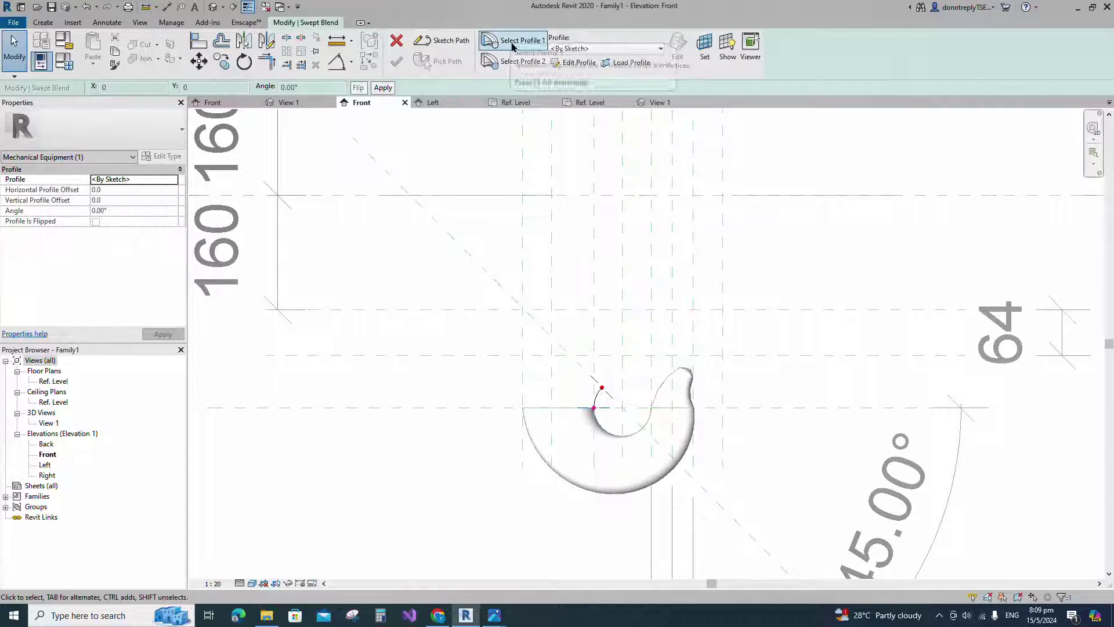
left_click(580, 66)
left_click(562, 420)
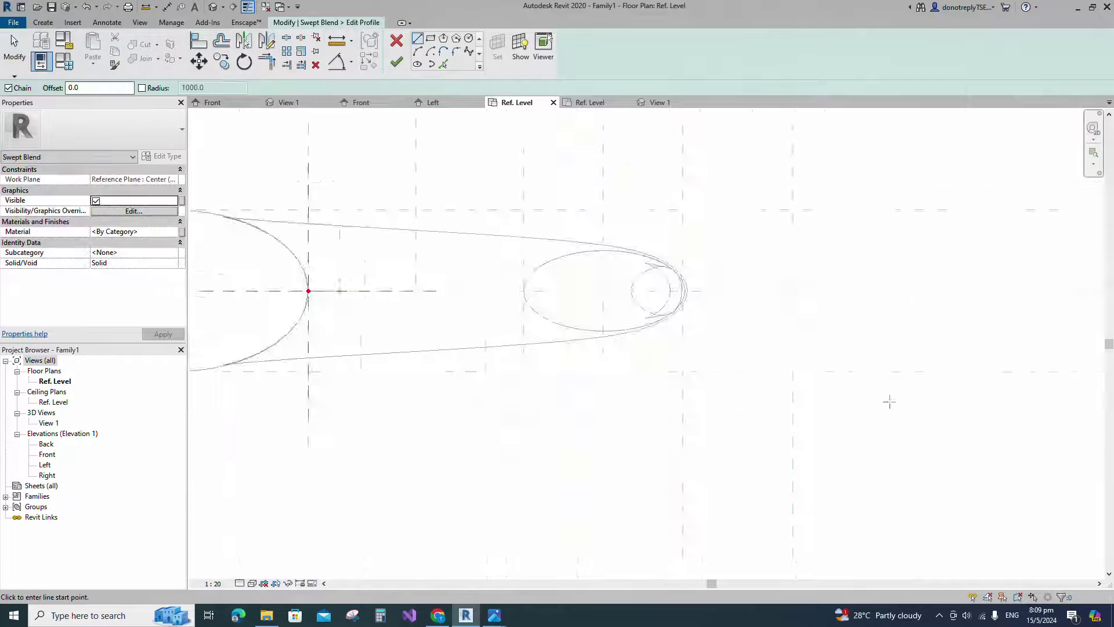
left_click(443, 65)
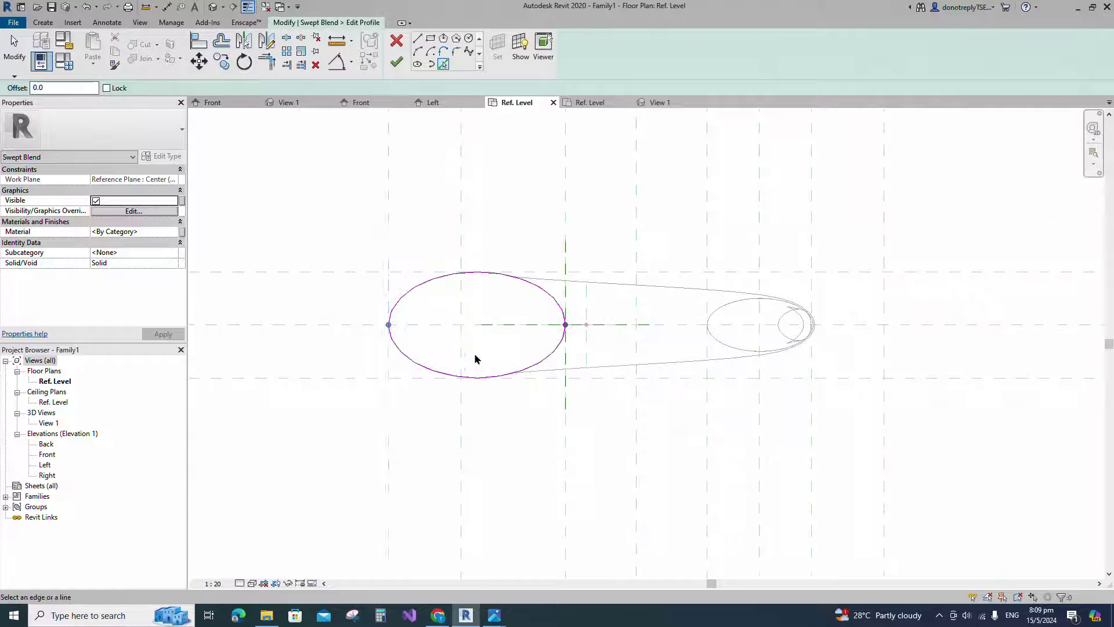
left_click(397, 62)
Sketch the second profile as an ellipse centred on the path's end, with half-axes of 35 mm horizontally and 30 mm vertically
left_click(570, 64)
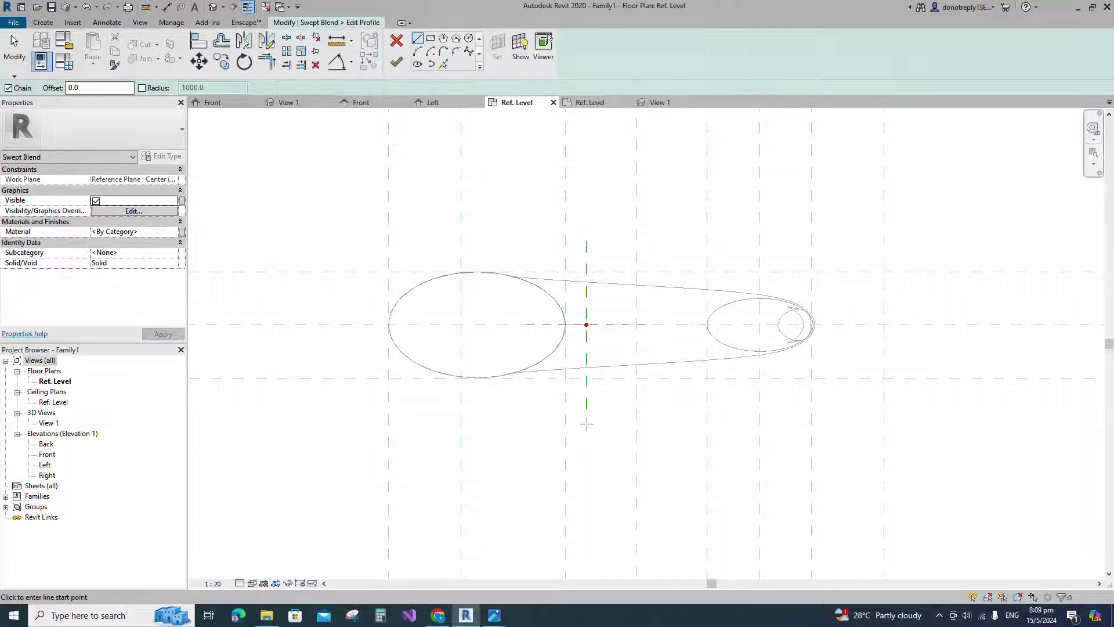
left_click(418, 65)
left_click(586, 325)
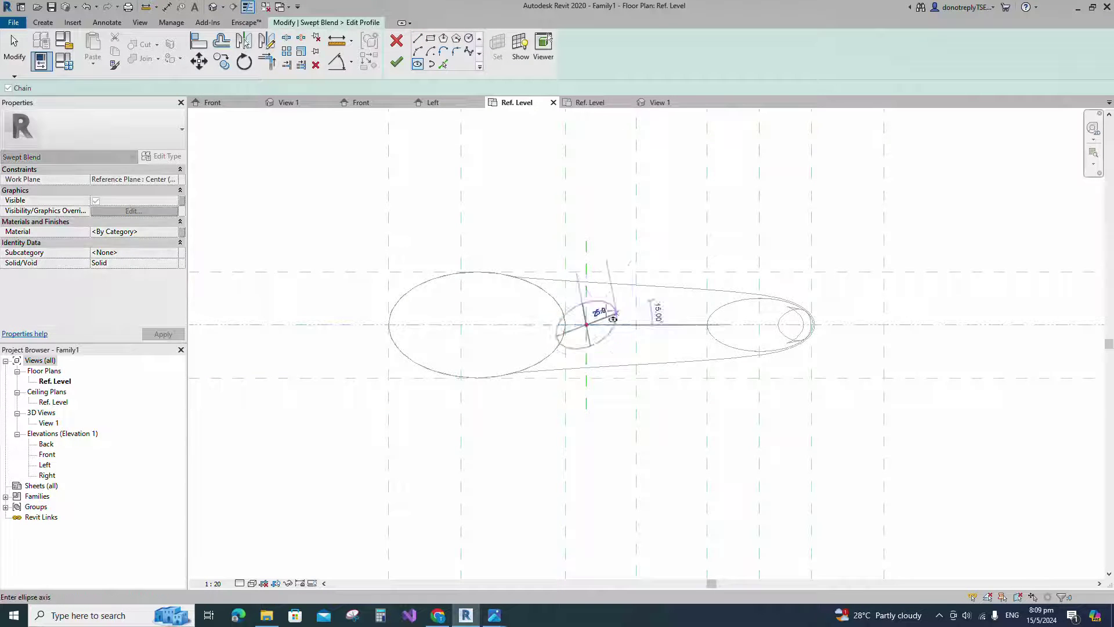
type("3")
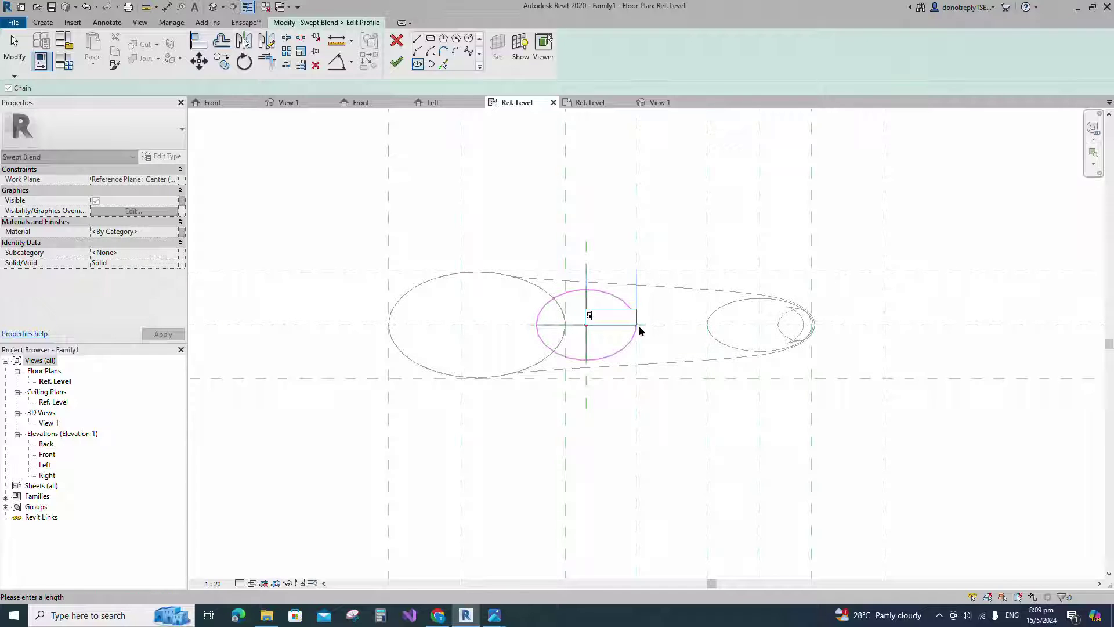
key("Return")
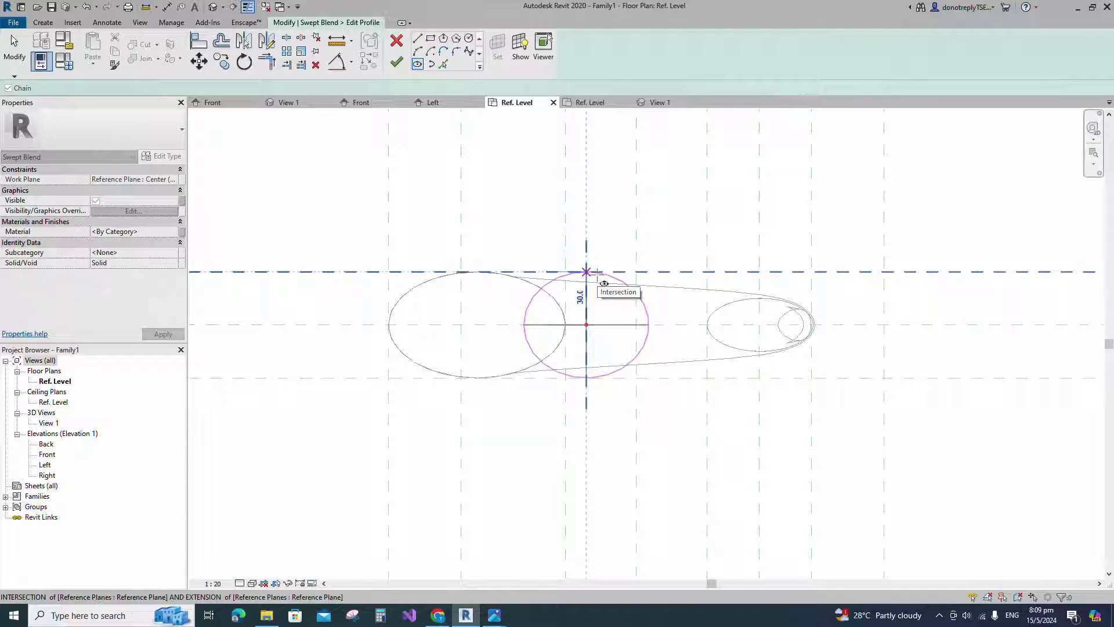
left_click(598, 275)
Move the second profile's ellipse so its inner edge point lies on the path's end point, and finish the swept blend
key("Escape")
left_click_drag(483, 235, 670, 418)
left_click(201, 65)
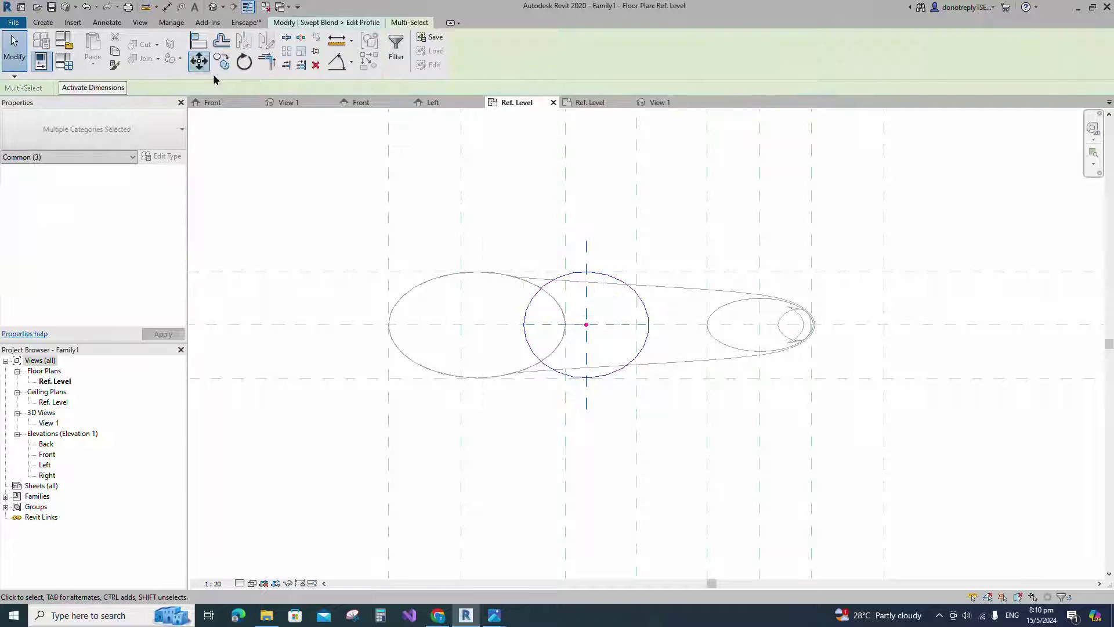
left_click(200, 61)
scroll(653, 334, "up", 4)
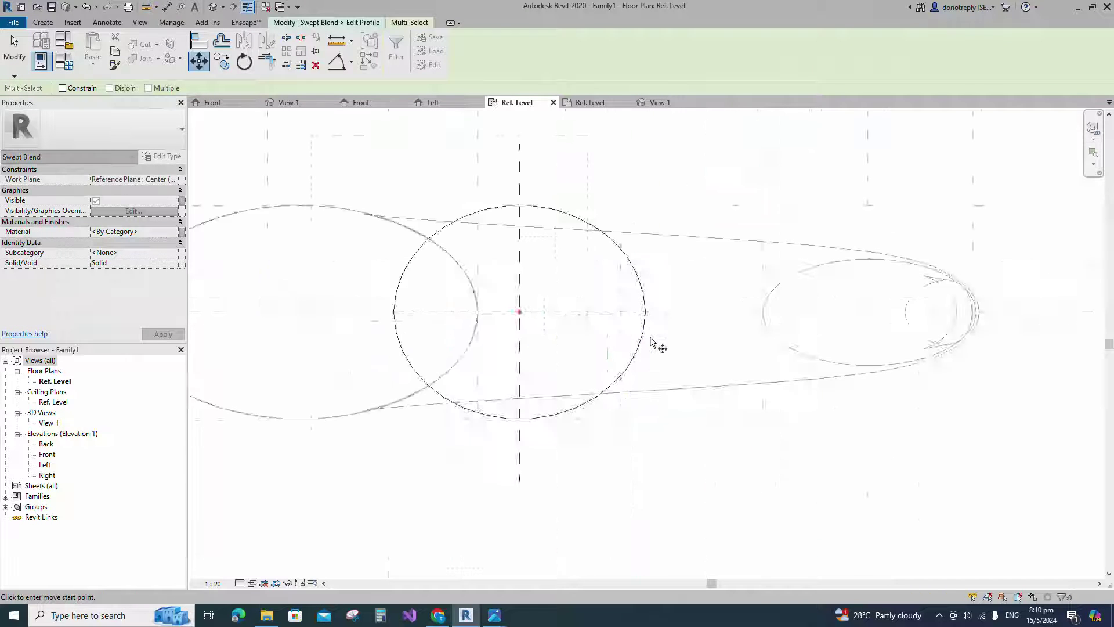
left_click(644, 300)
left_click(451, 299)
left_click(694, 360)
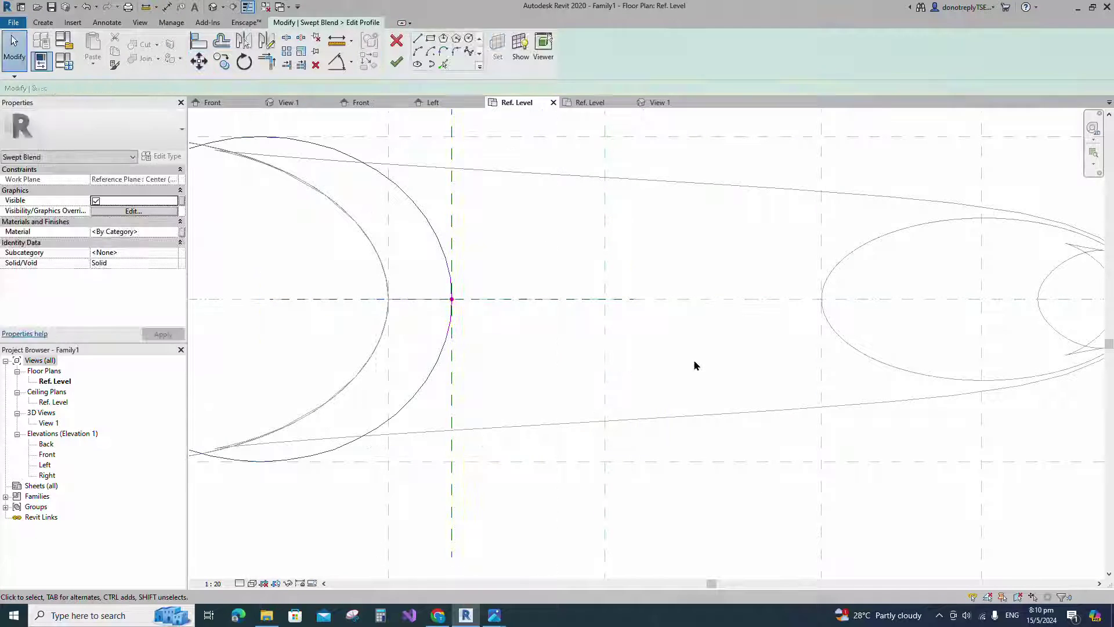
scroll(695, 360, "down", 2)
scroll(700, 330, "down", 2)
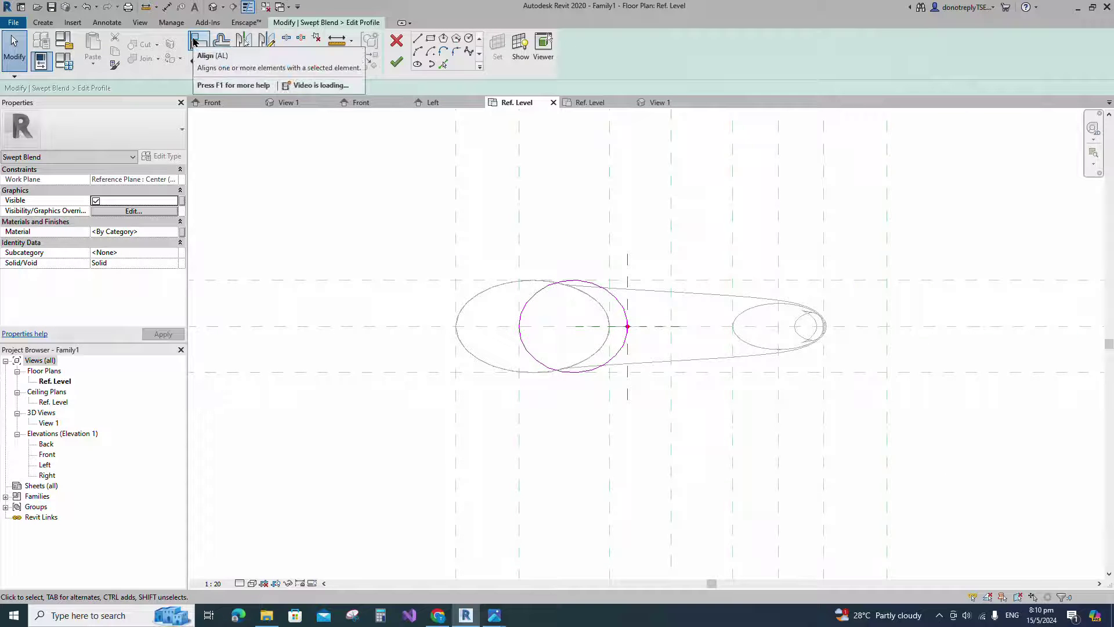
left_click(397, 63)
left_click(398, 62)
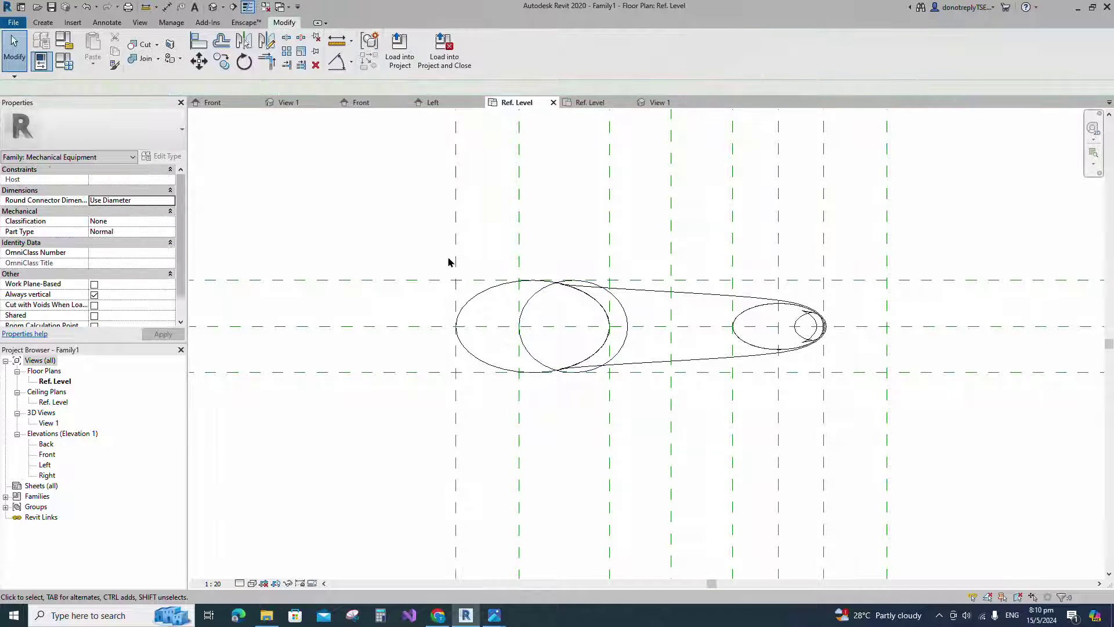
In the 3D view, associate the new segment's material with the Hook family parameter
double_click(49, 423)
middle_click_drag(575, 450, 627, 319, "shift")
left_click(626, 320)
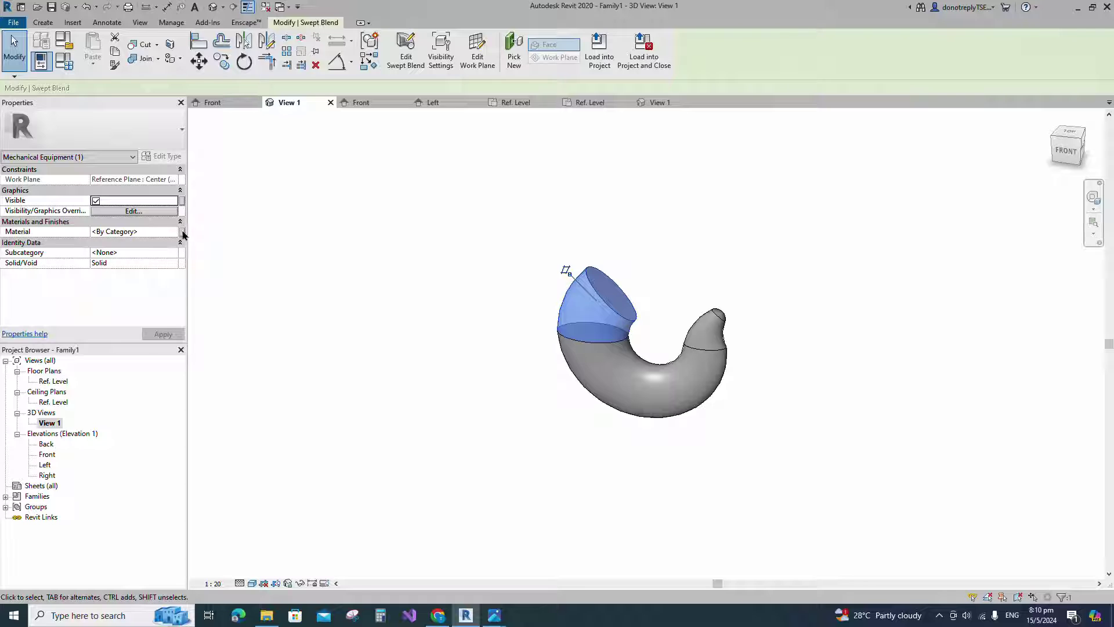
left_click(182, 231)
left_click(481, 272)
left_click(576, 406)
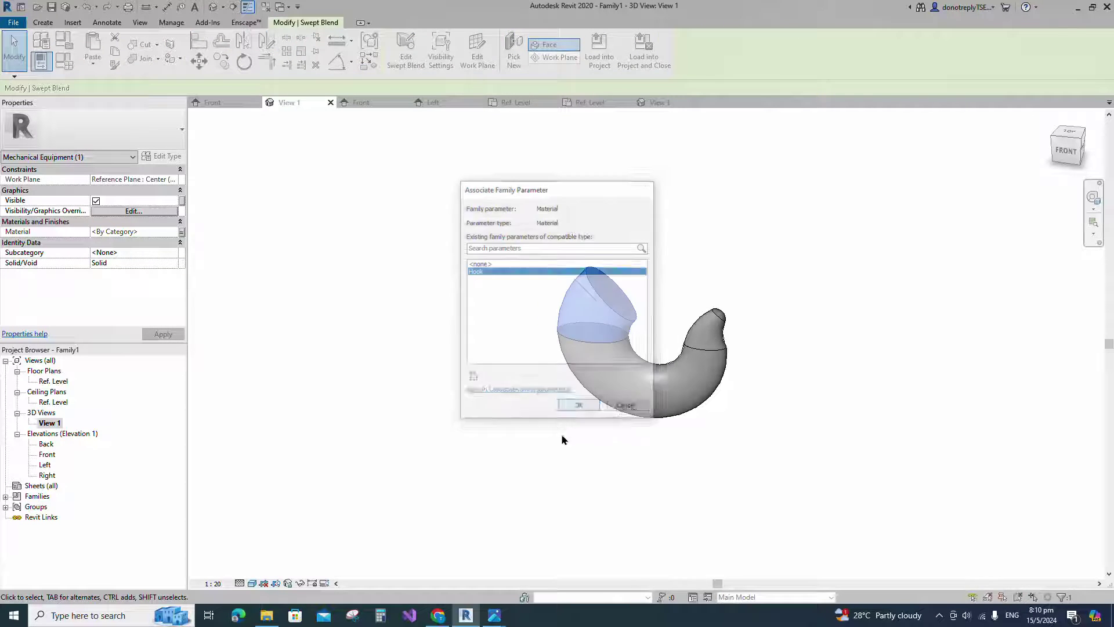
left_click(515, 448)
middle_click_drag(515, 448, 525, 340, "shift")
In the Front elevation, start another swept blend and sketch its path as a straight line from the sloped end's midpoint, perpendicular to the sloped plane
left_click(47, 455)
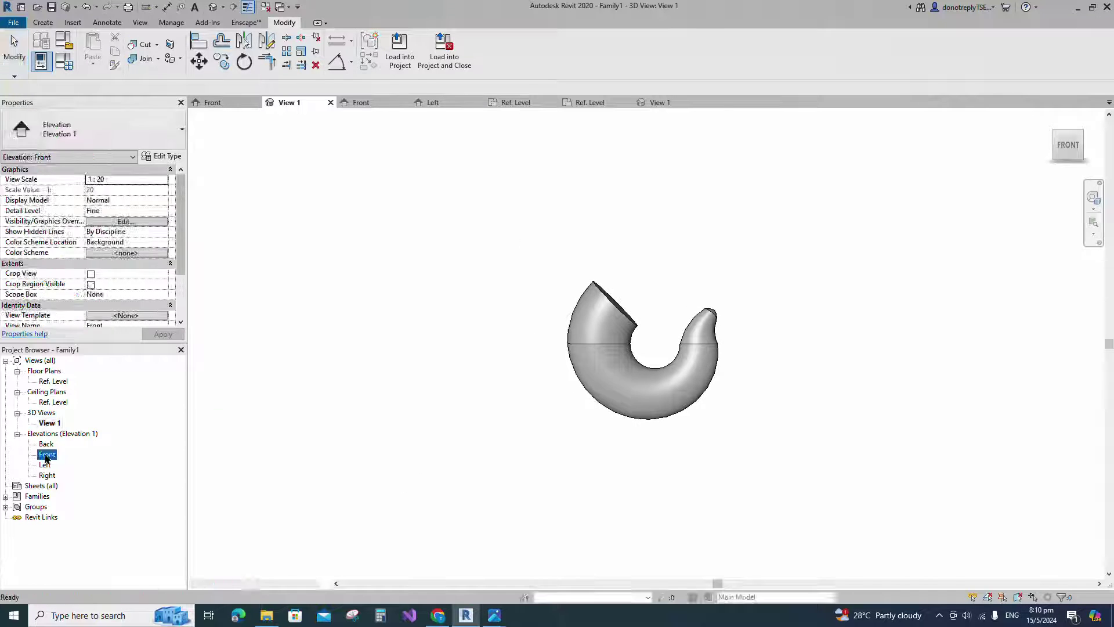
double_click(46, 455)
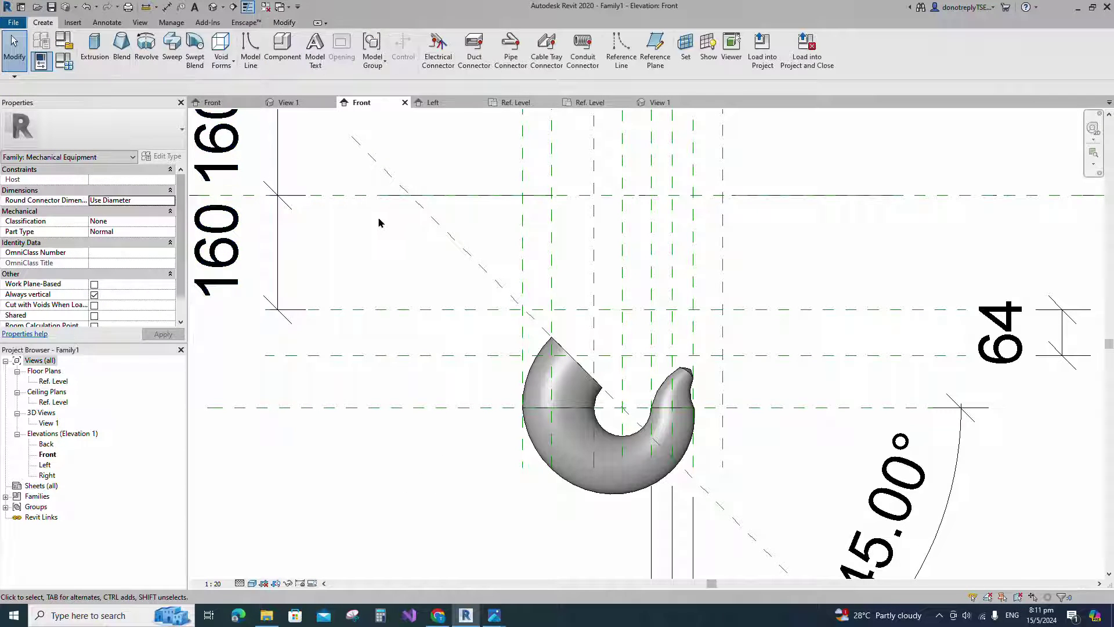
left_click(194, 45)
left_click(448, 41)
scroll(599, 383, "up", 2)
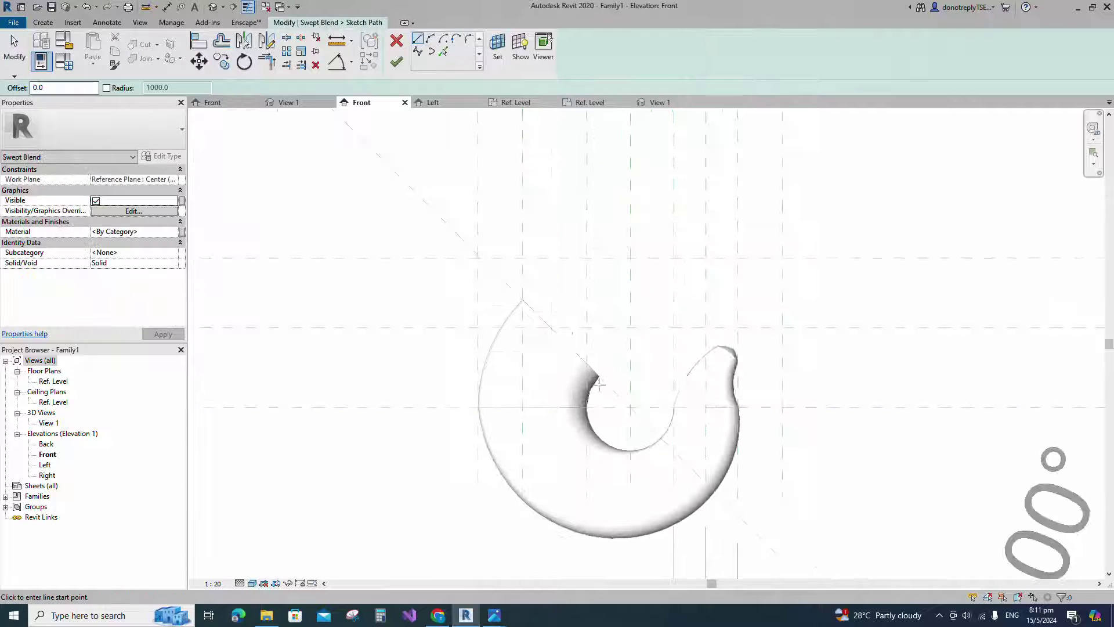
left_click(561, 337)
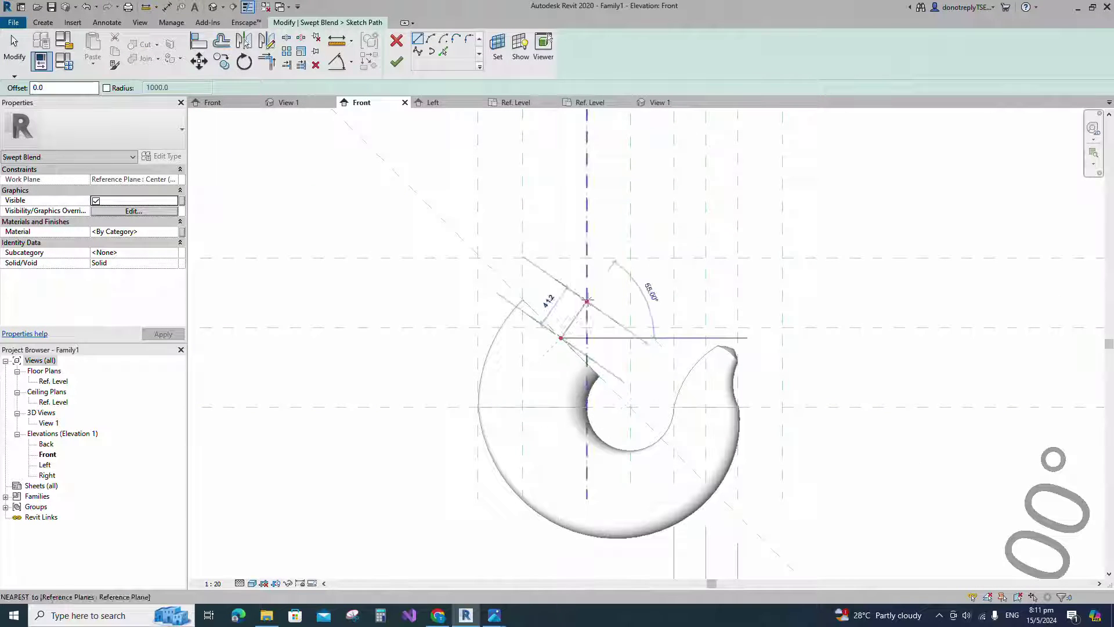
left_click(615, 283)
key("Escape")
key("Escape")
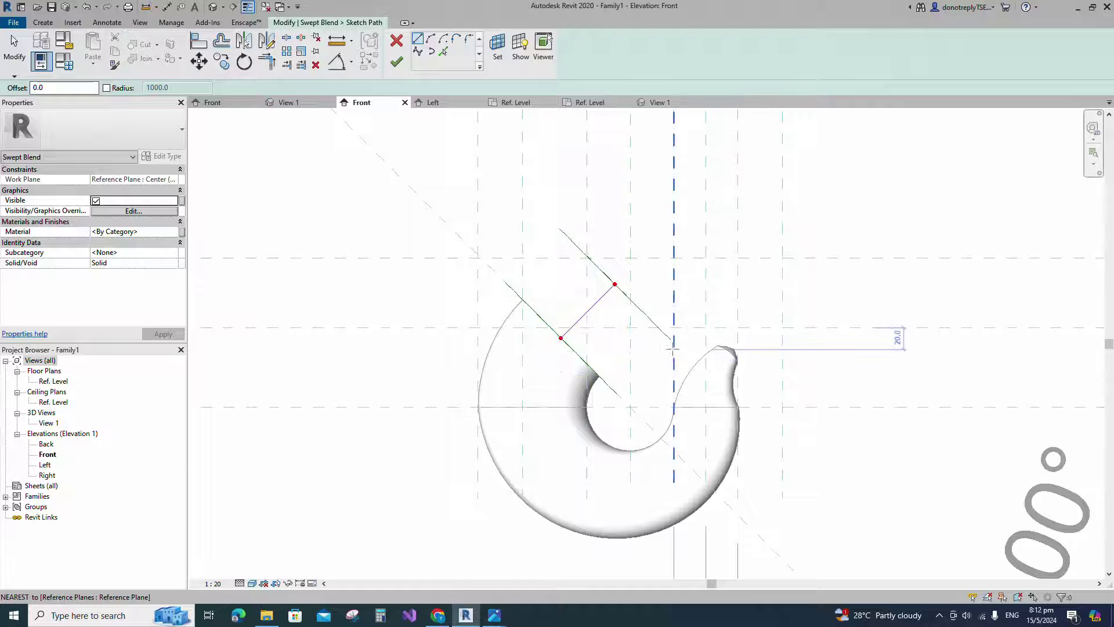
scroll(561, 328, "up", 3)
scroll(577, 350, "down", 3)
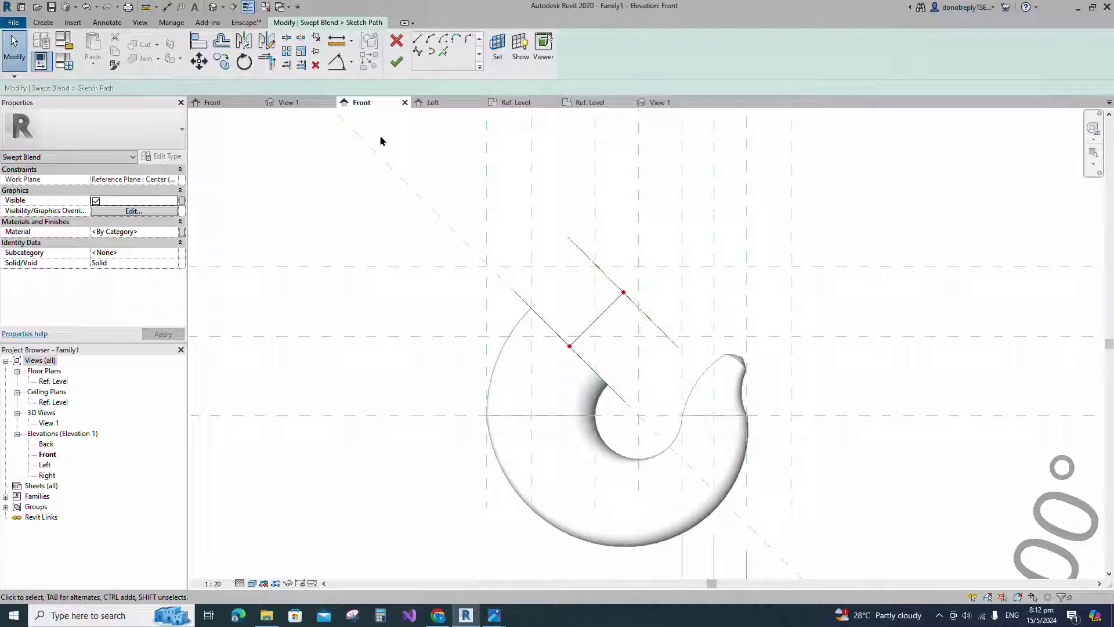
left_click(397, 61)
Trace the edges of the hook's sloped end face as the first profile, working in 3D View 1
left_click(575, 62)
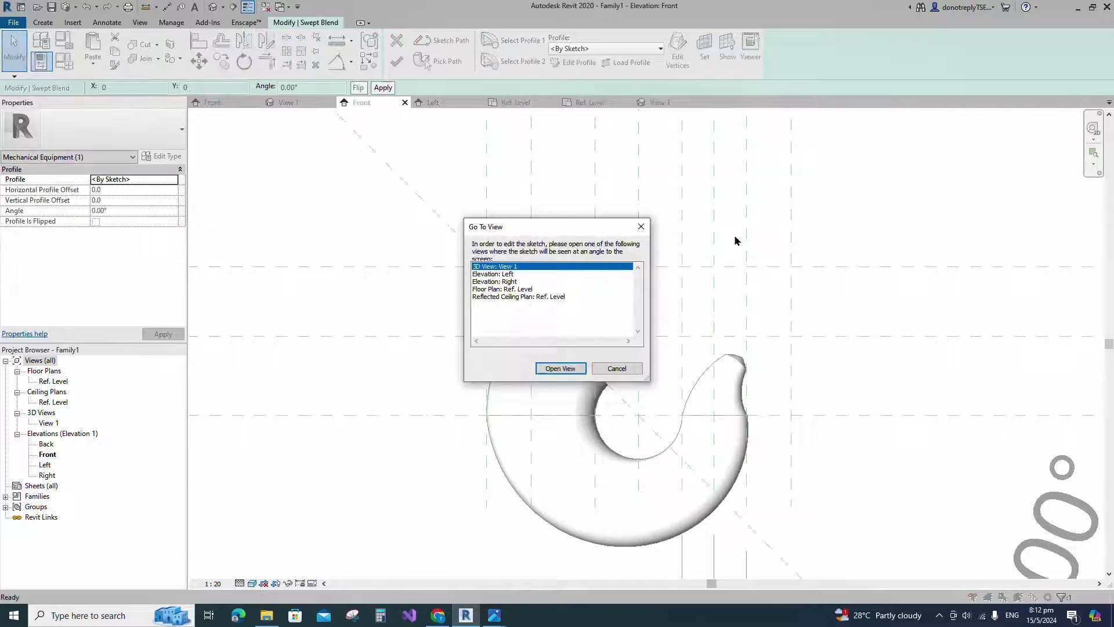
left_click(561, 369)
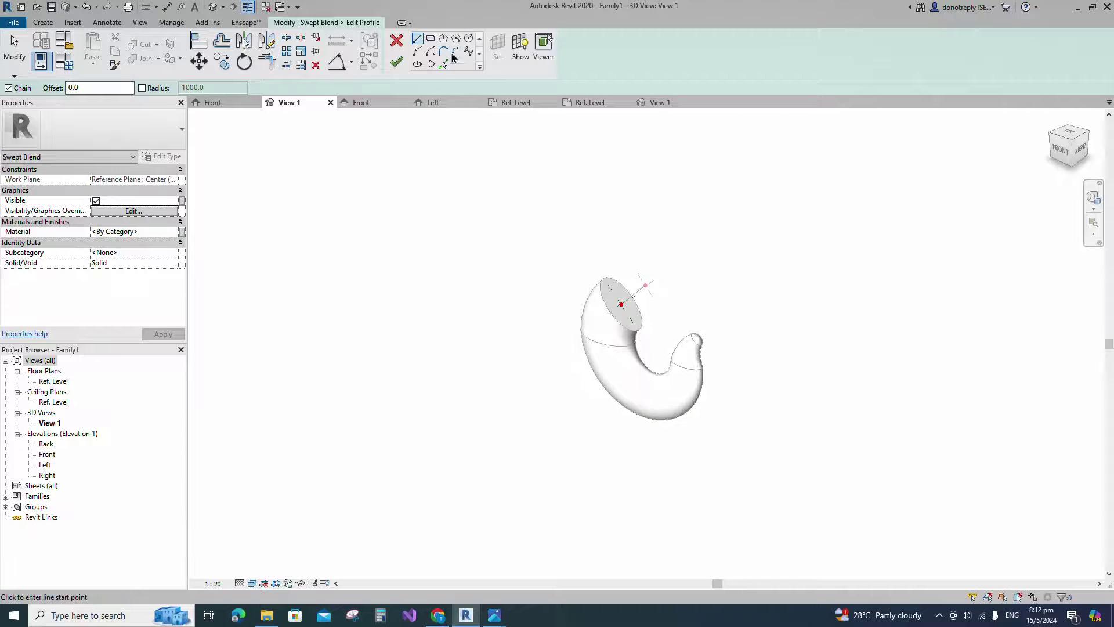
scroll(620, 340, "up", 2)
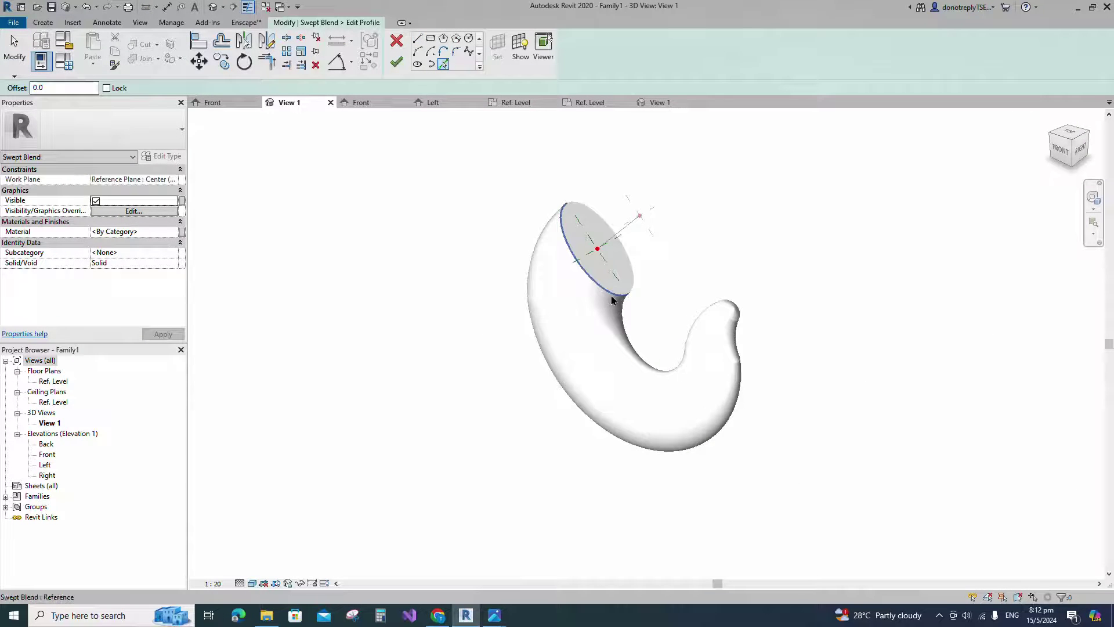
left_click(397, 63)
Sketch the second profile as a circle of 30 mm radius near the free end of the straight path
left_click(575, 62)
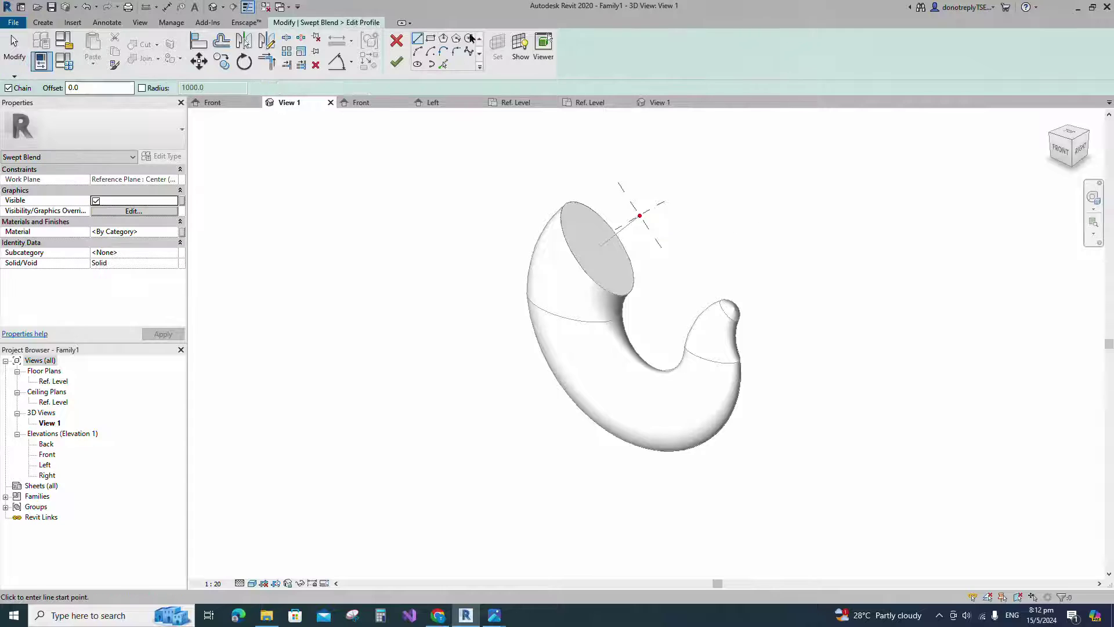
left_click(648, 216)
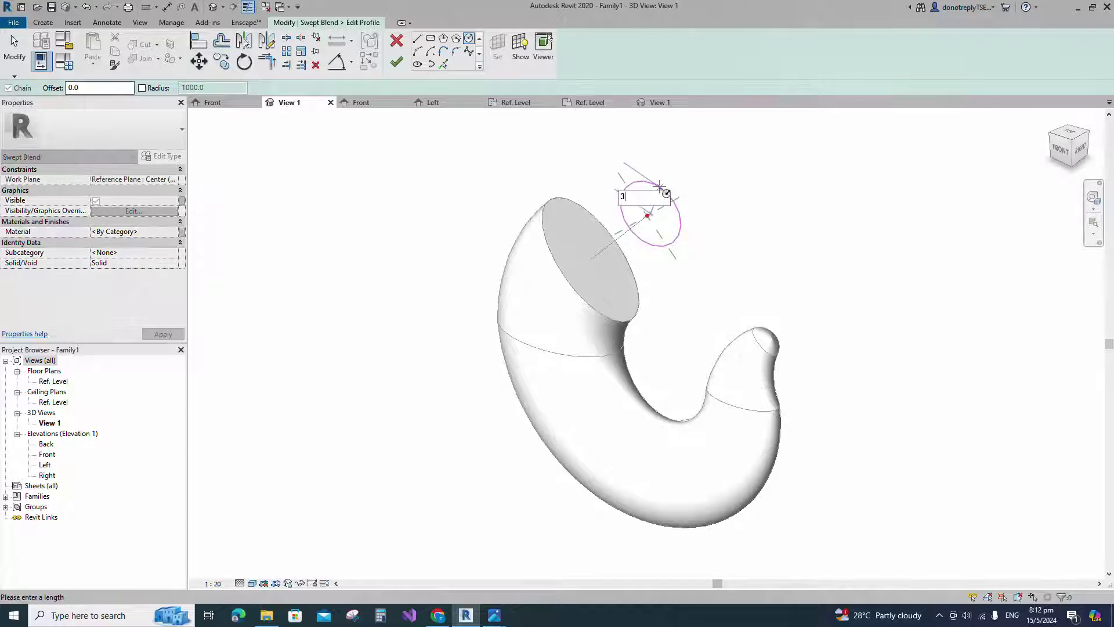
key("Escape")
middle_click_drag(722, 256, 471, 128, "shift")
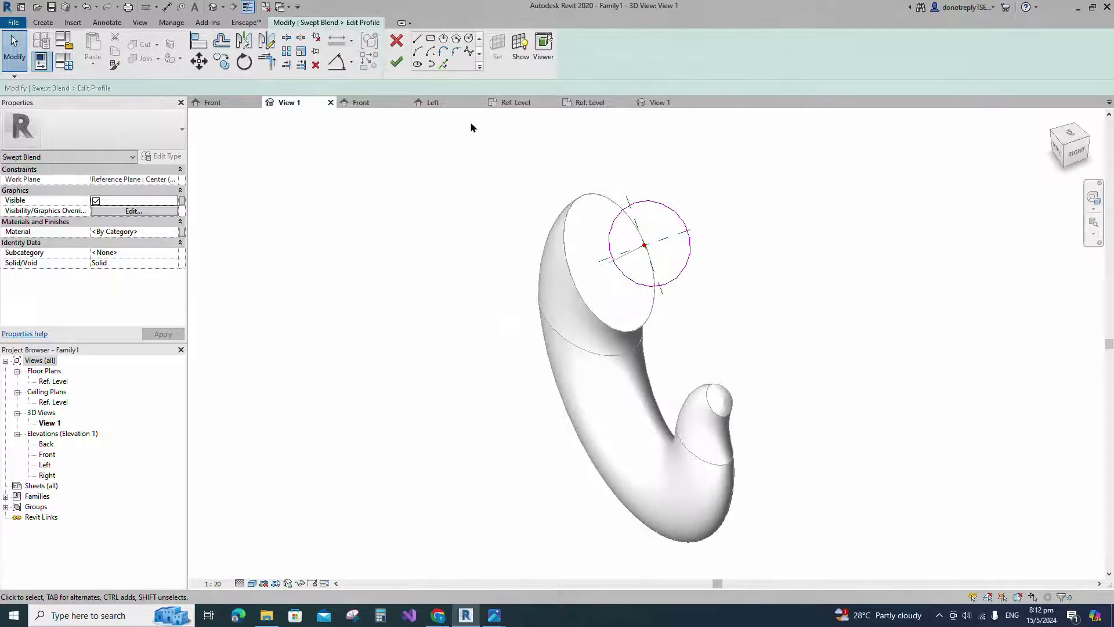
In the Ref. Level plan, show the circle's center mark and align it with the Center (Front/Back) reference plane
double_click(52, 382)
scroll(672, 349, "up", 2)
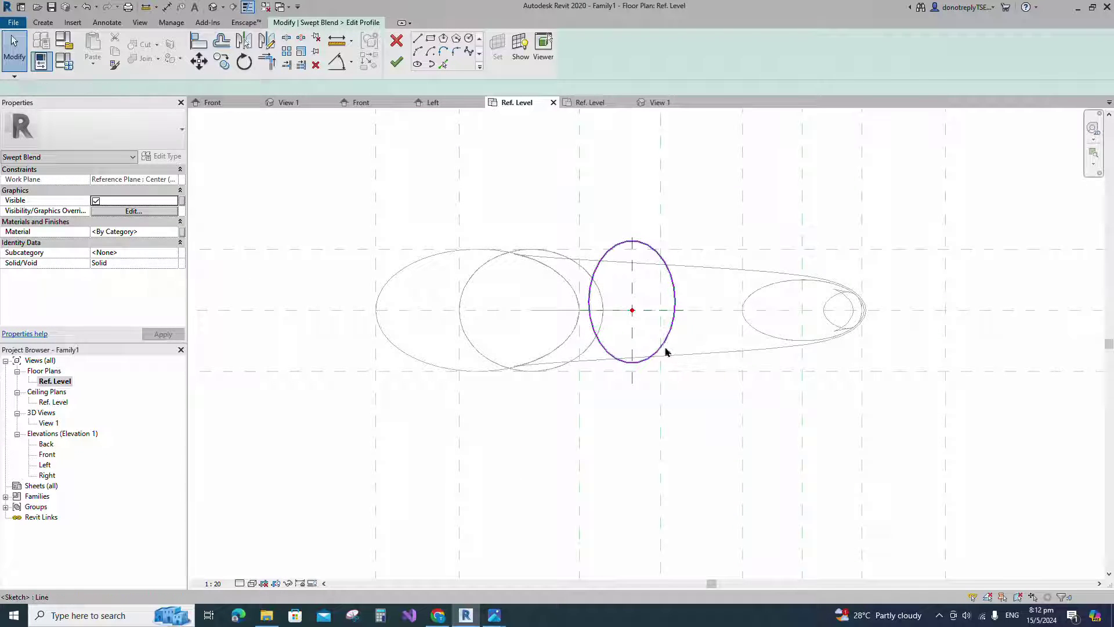
left_click(665, 353)
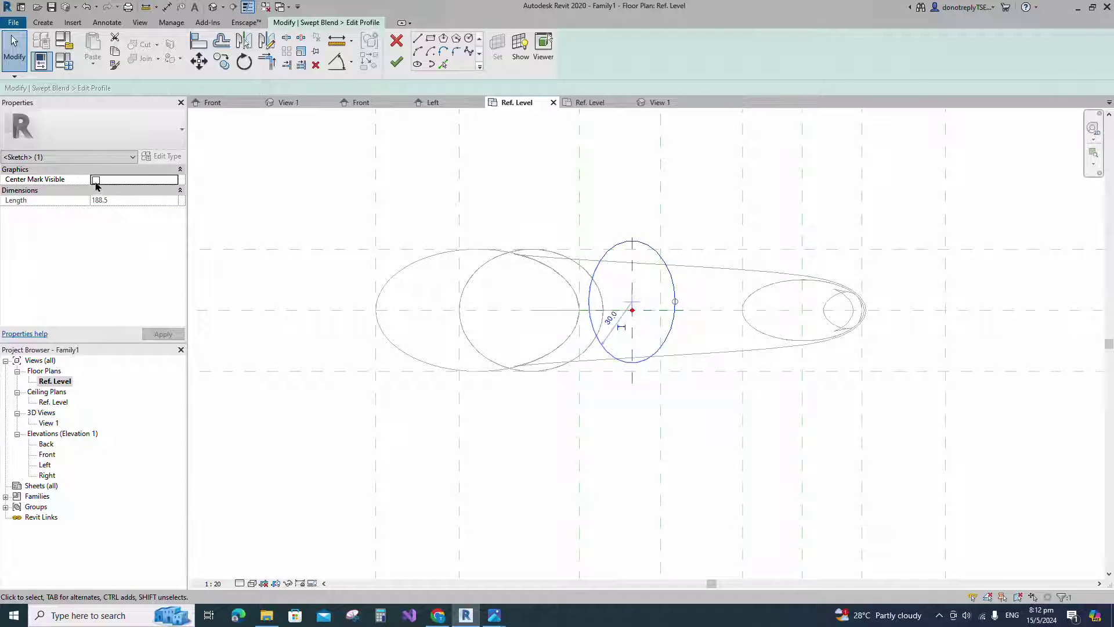
left_click(276, 199)
key("a")
key("l")
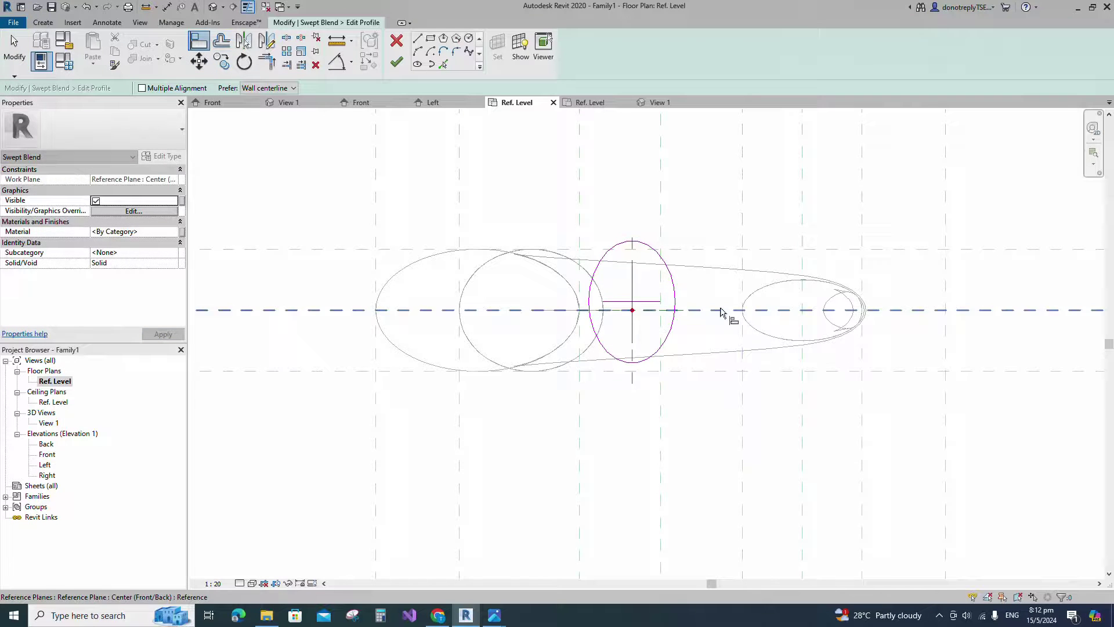
left_click(640, 304)
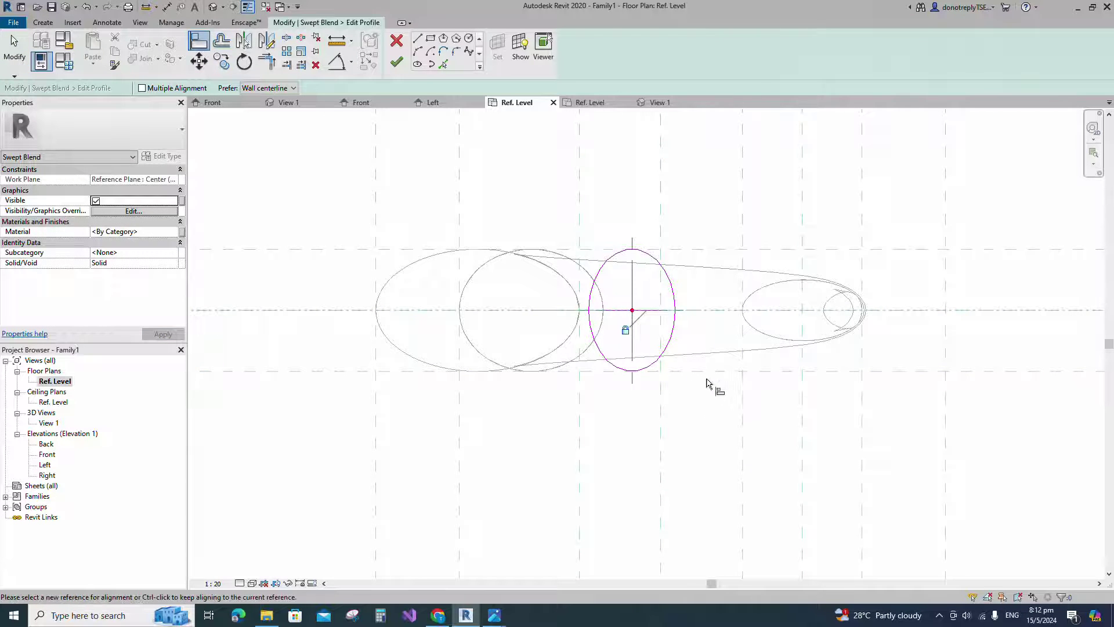
key("Escape")
Return to the 3D view, finish the circular profile and complete the straight swept blend
double_click(49, 424)
middle_click_drag(554, 490, 711, 516, "shift")
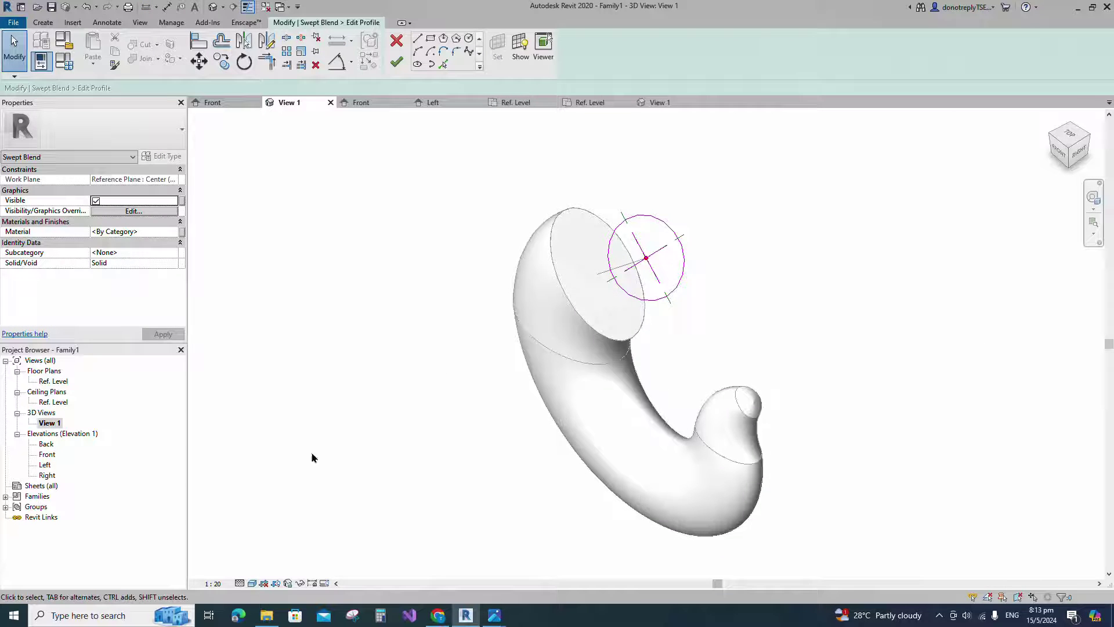
left_click(396, 65)
left_click(394, 63)
left_click(437, 308)
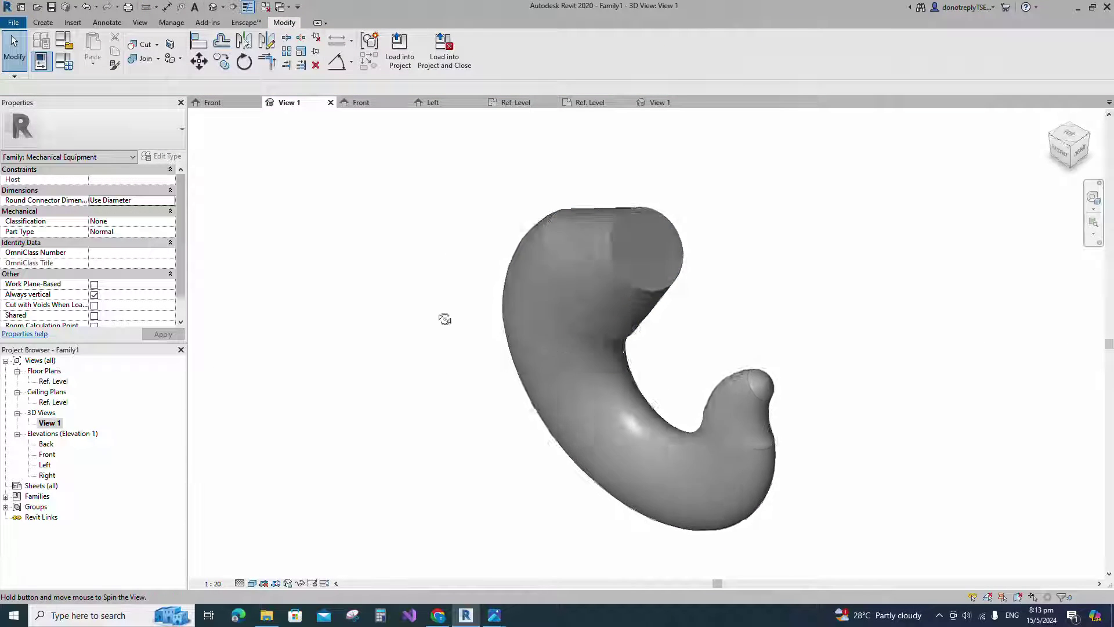
middle_click_drag(445, 319, 458, 206, "shift")
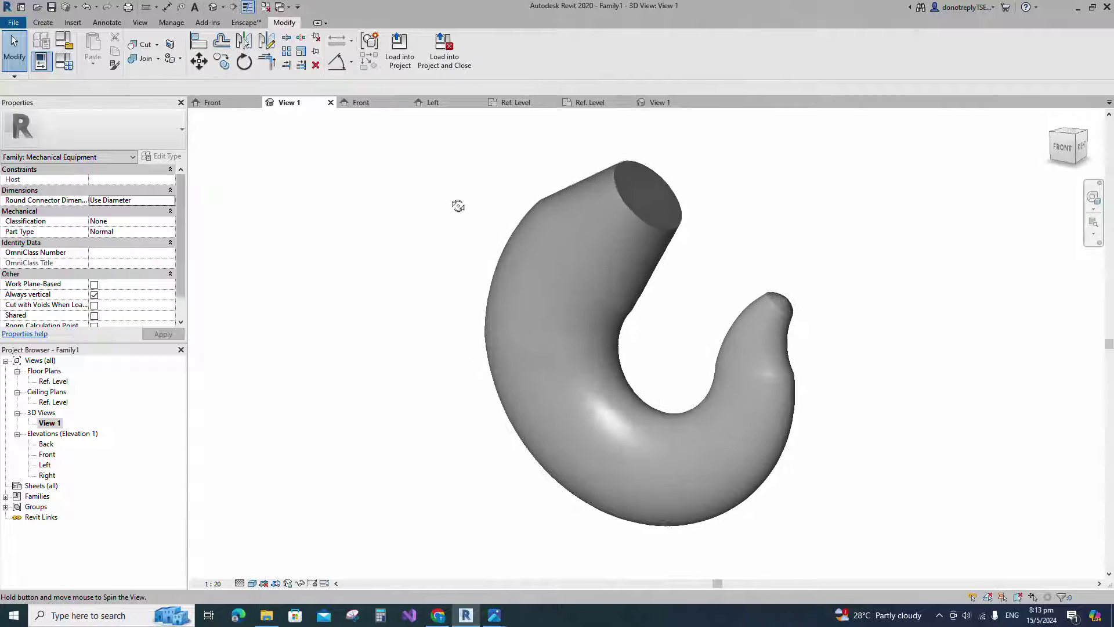
Associate the Material of the straight swept blend at the hook's open end with the Hook family parameter
left_click(684, 255)
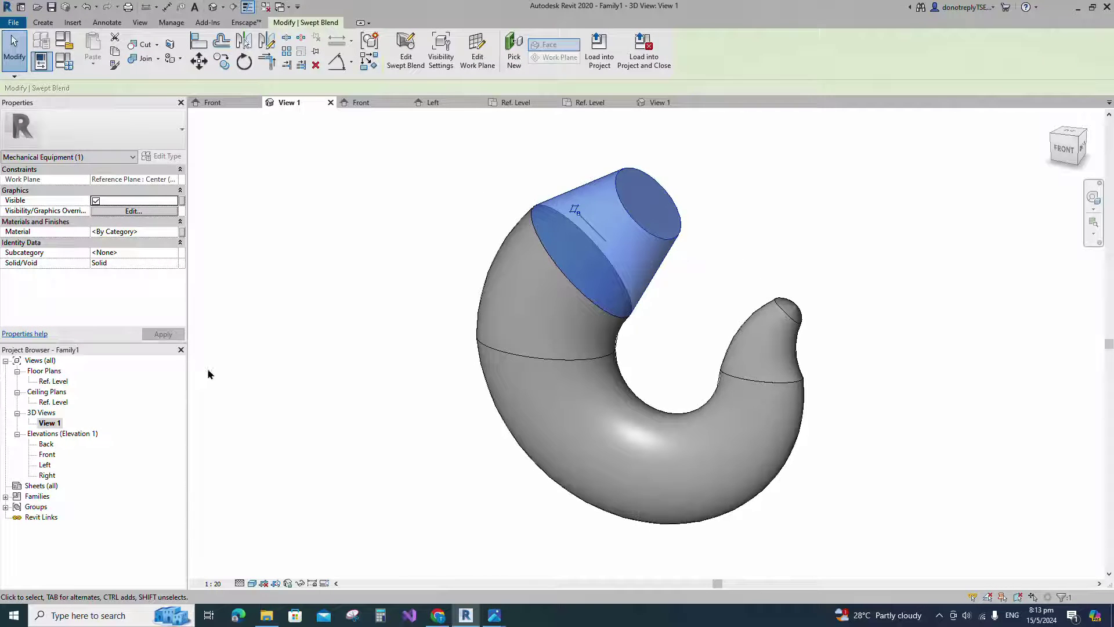
left_click(181, 233)
left_click(483, 273)
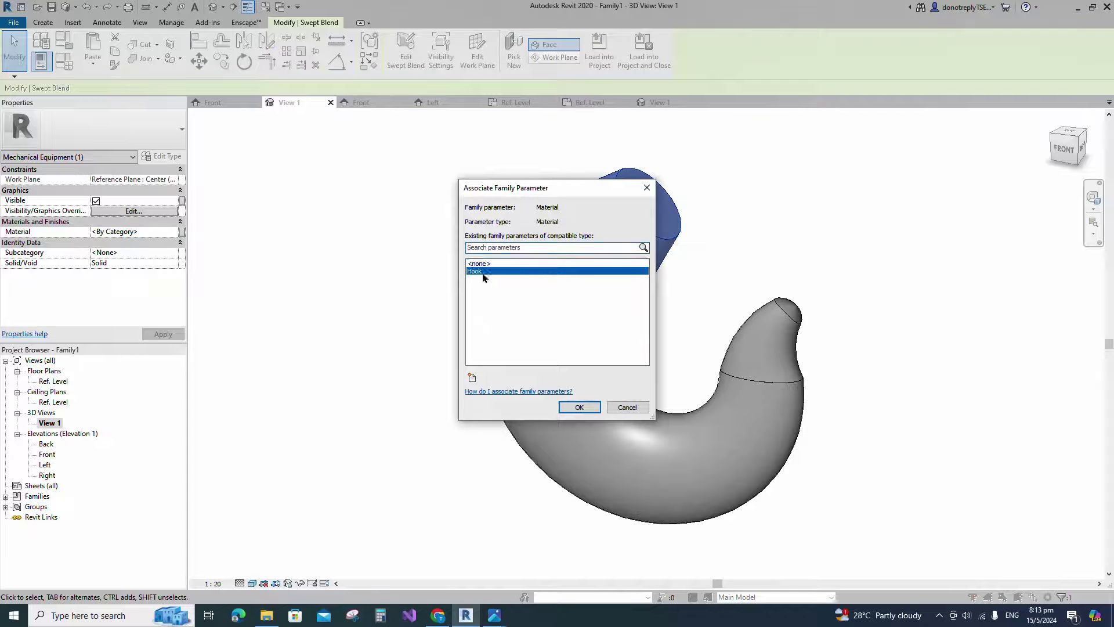
left_click(586, 413)
left_click(350, 451)
scroll(351, 452, "down", 2)
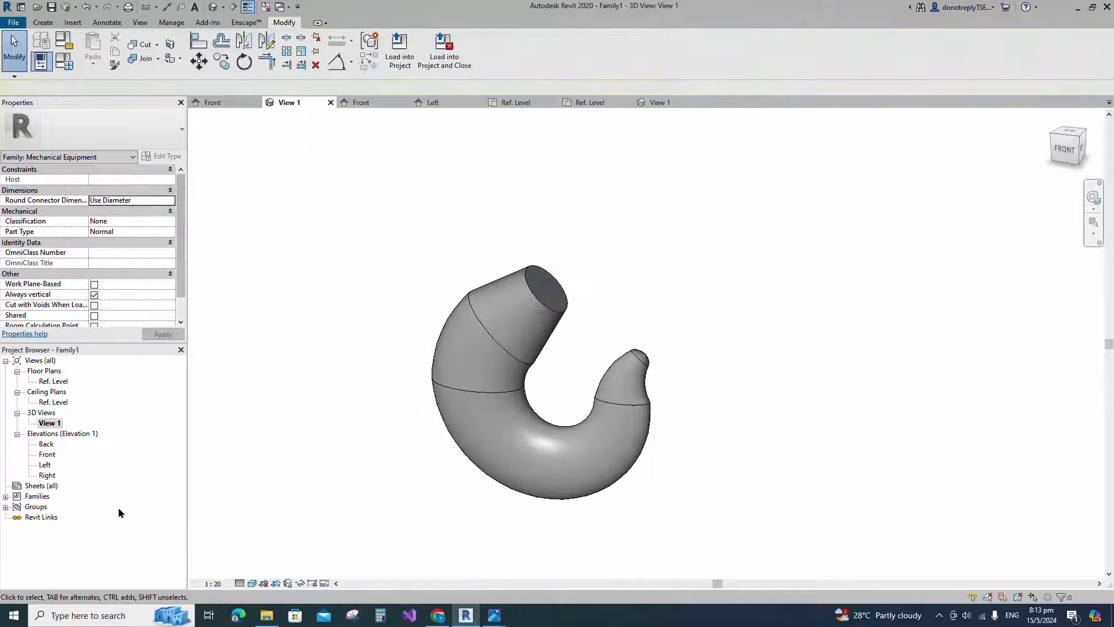
In the Front elevation, start a sweep and sketch a vertical path line along Center (Left/Right) from Ref. Level to the plane 160 mm below
double_click(47, 457)
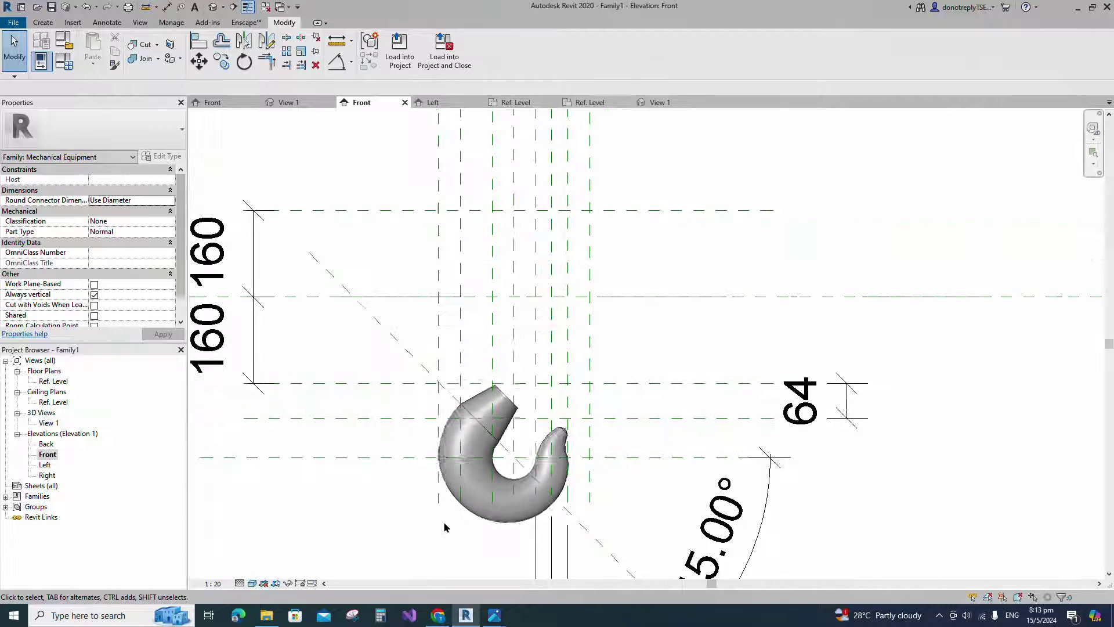
scroll(697, 325, "down", 1)
left_click(43, 24)
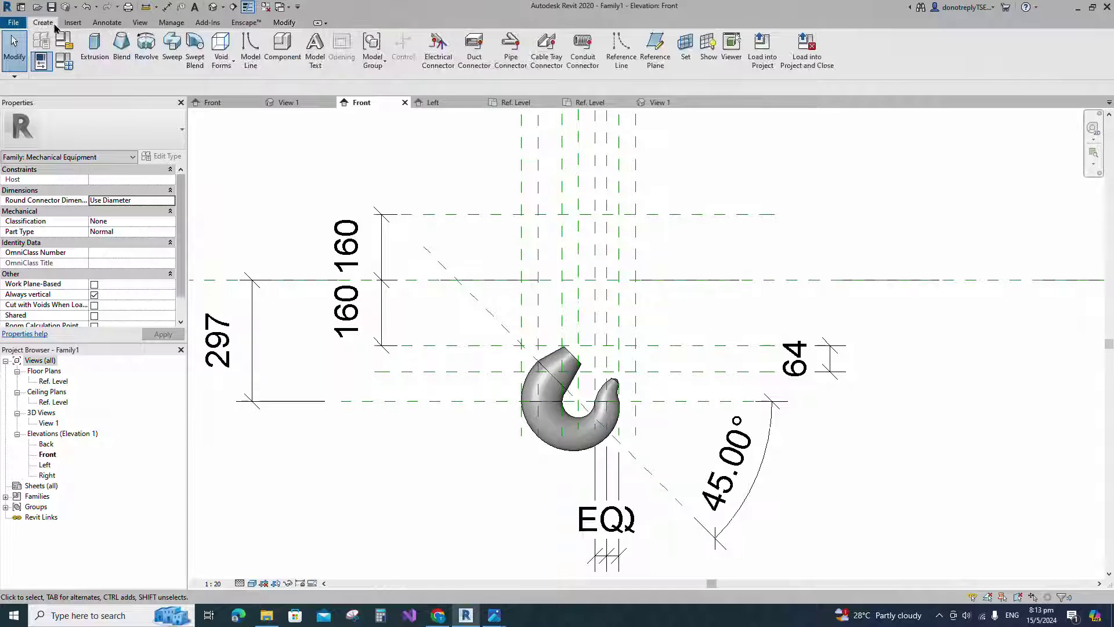
left_click(172, 47)
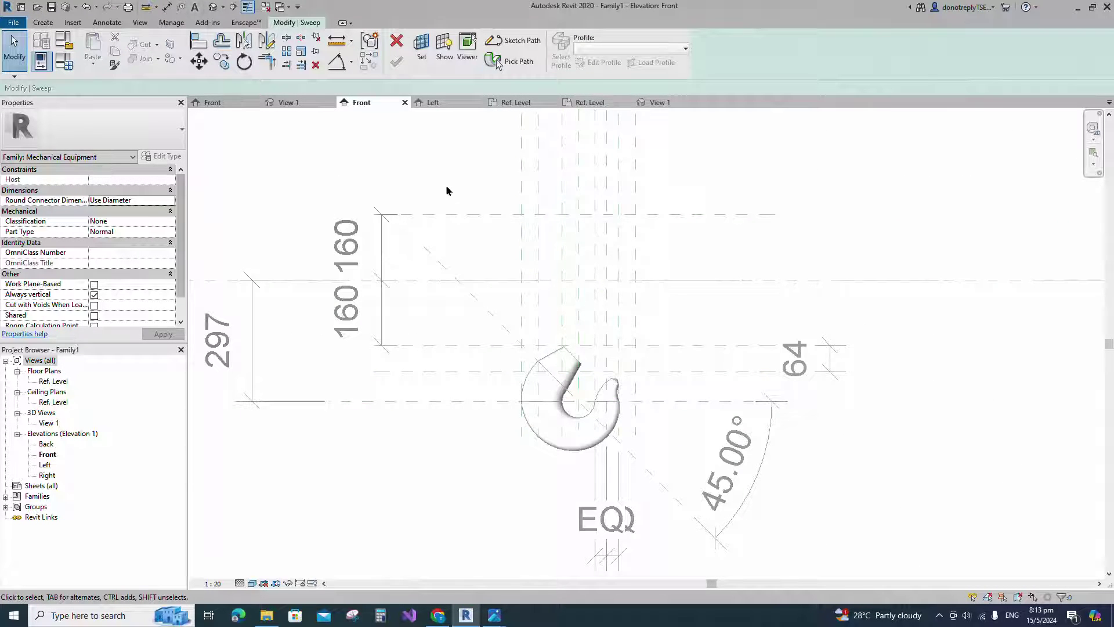
left_click(513, 40)
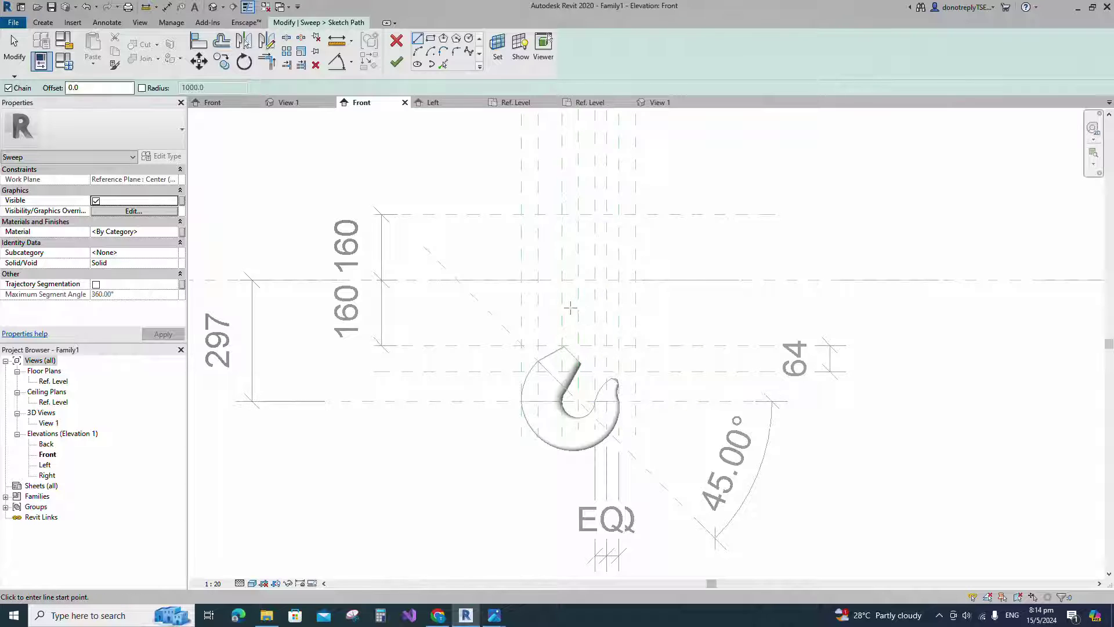
scroll(598, 366, "up", 2)
left_click(572, 251)
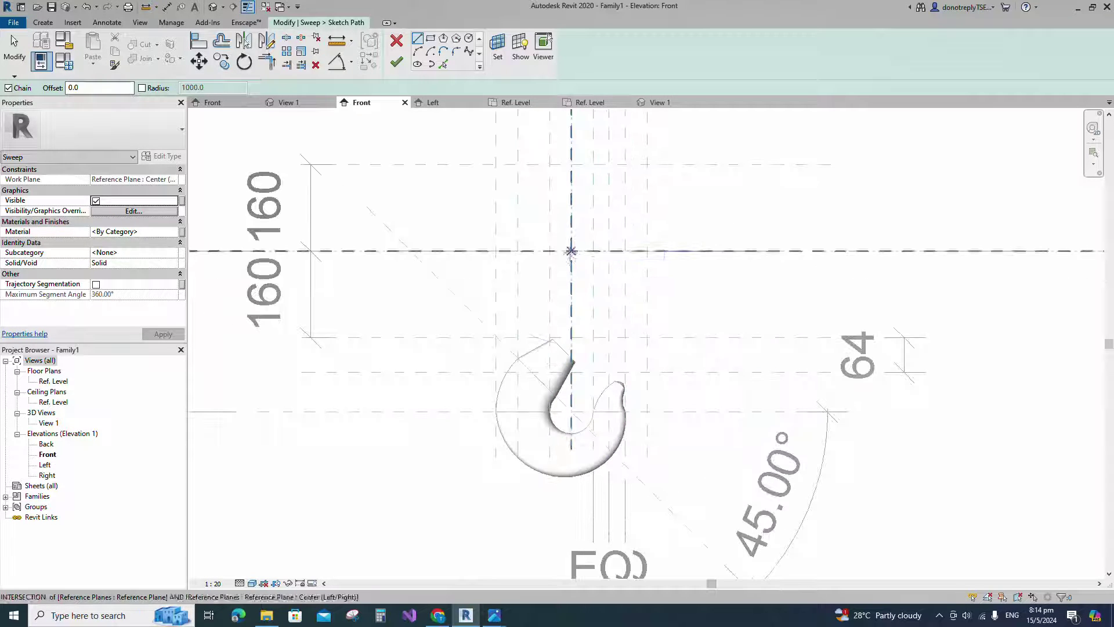
left_click(572, 337)
Add a short slanted path line from the middle of the hook's sloped end face to the Center (Left/Right) plane
scroll(591, 355, "up", 2)
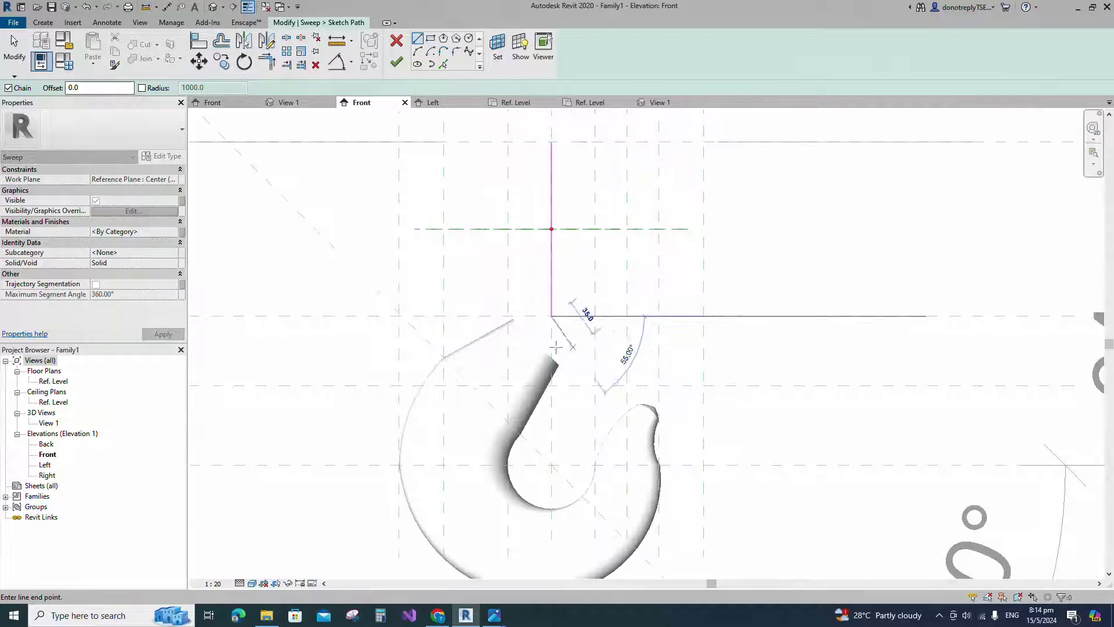
left_click(538, 345)
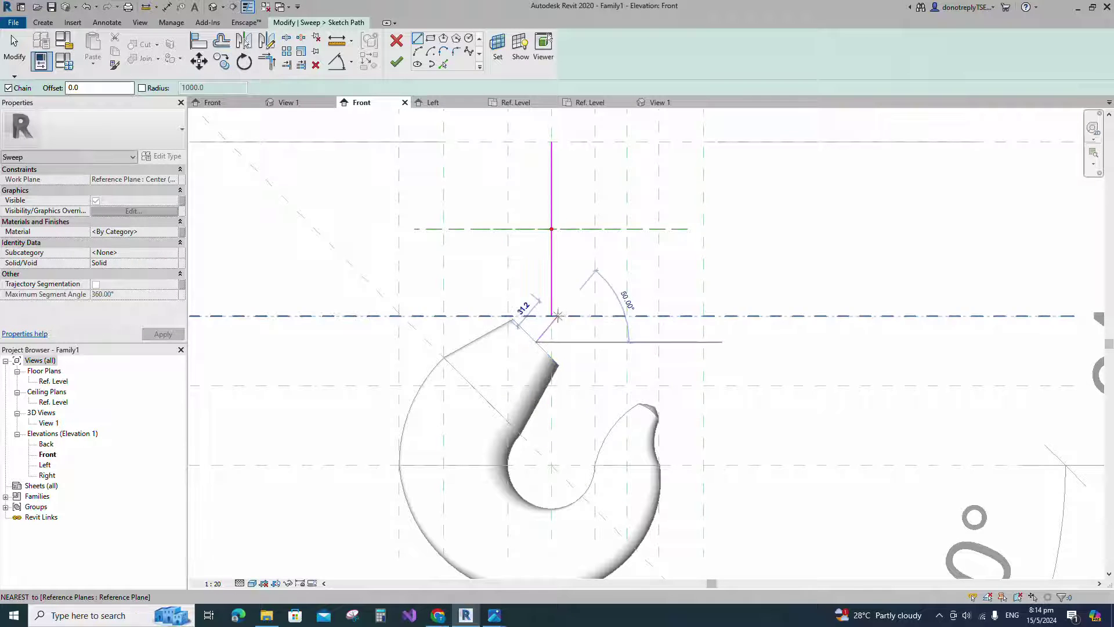
scroll(554, 330, "up", 2)
left_click(546, 331)
key("Escape")
key("Escape")
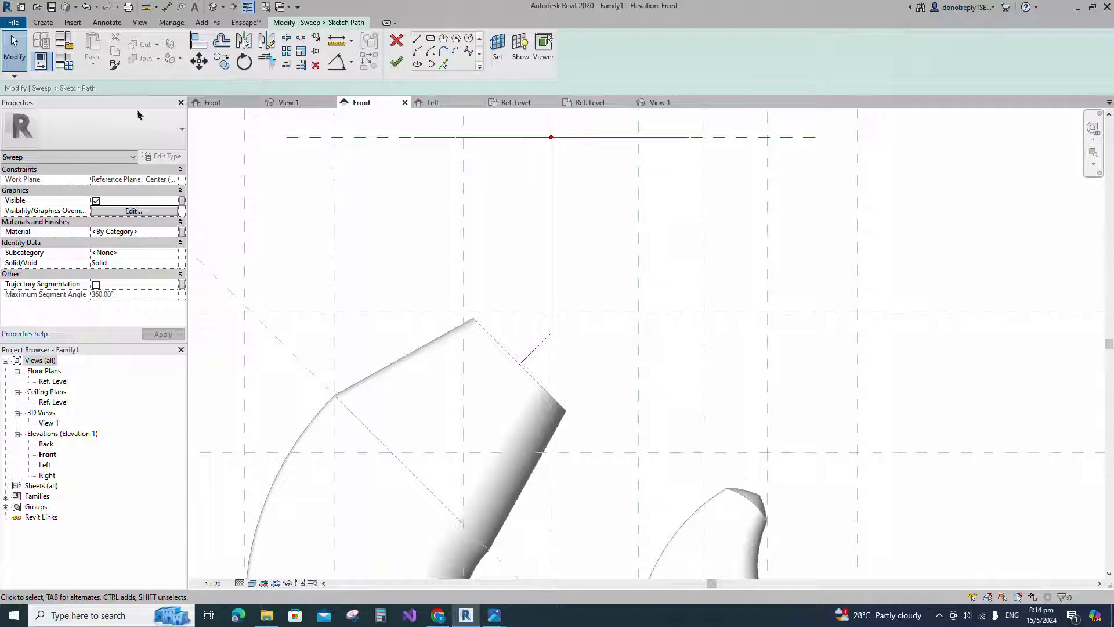
Join the vertical and slanted path lines with a fillet arc of 35 mm radius
left_click(456, 51)
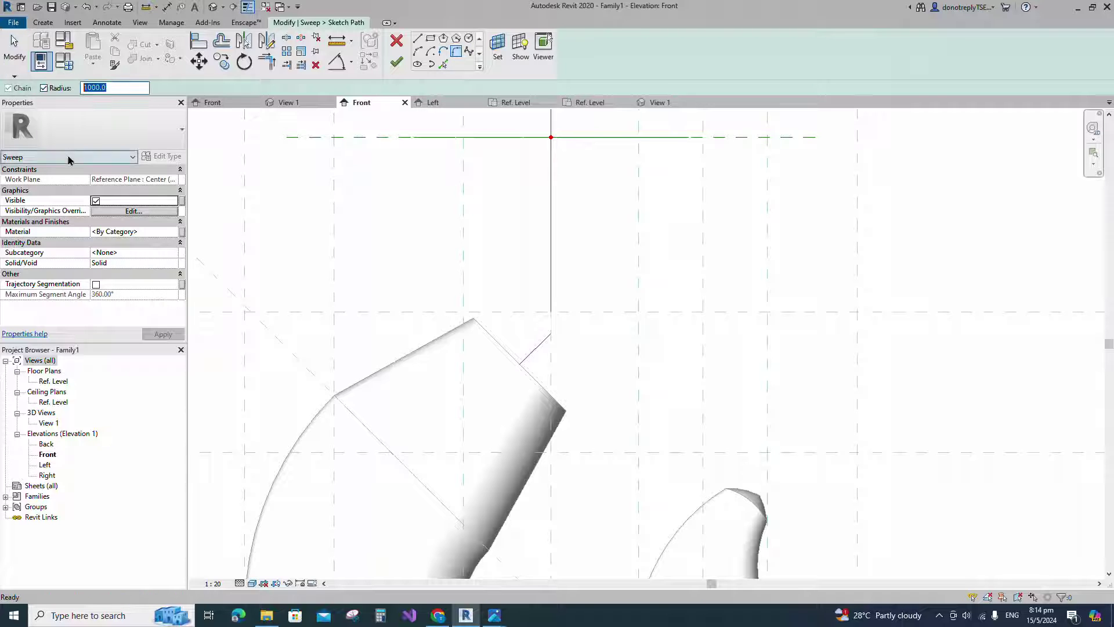
left_click(552, 296)
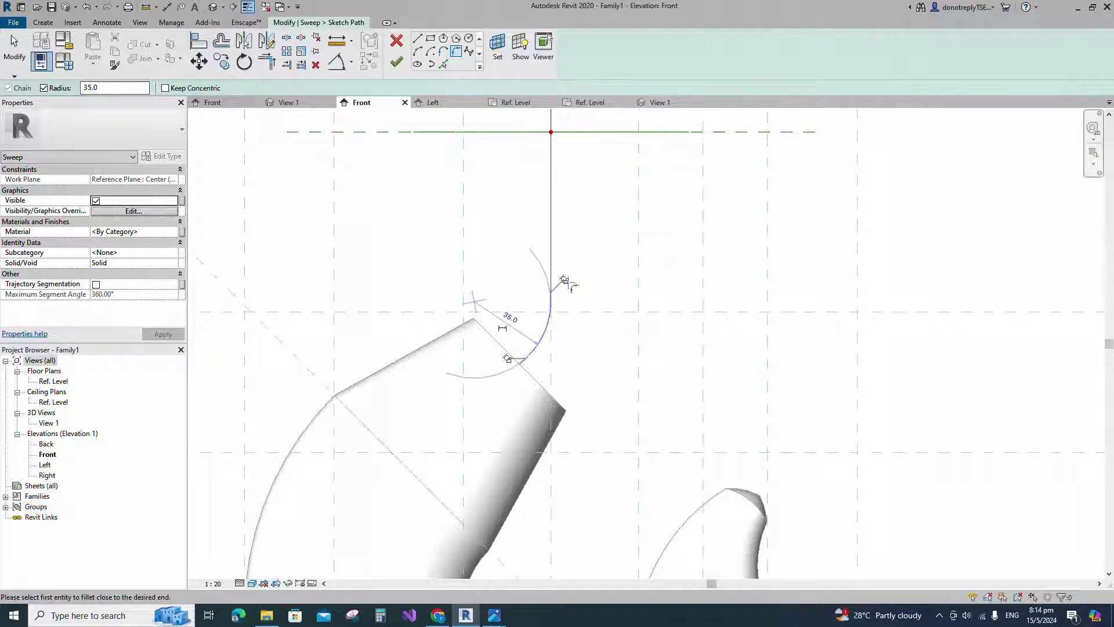
left_click(533, 350)
Align the upper end of the sweep path with the horizontal reference plane at Ref. Level and finish the path sketch
scroll(598, 400, "down", 4)
key("a")
key("l")
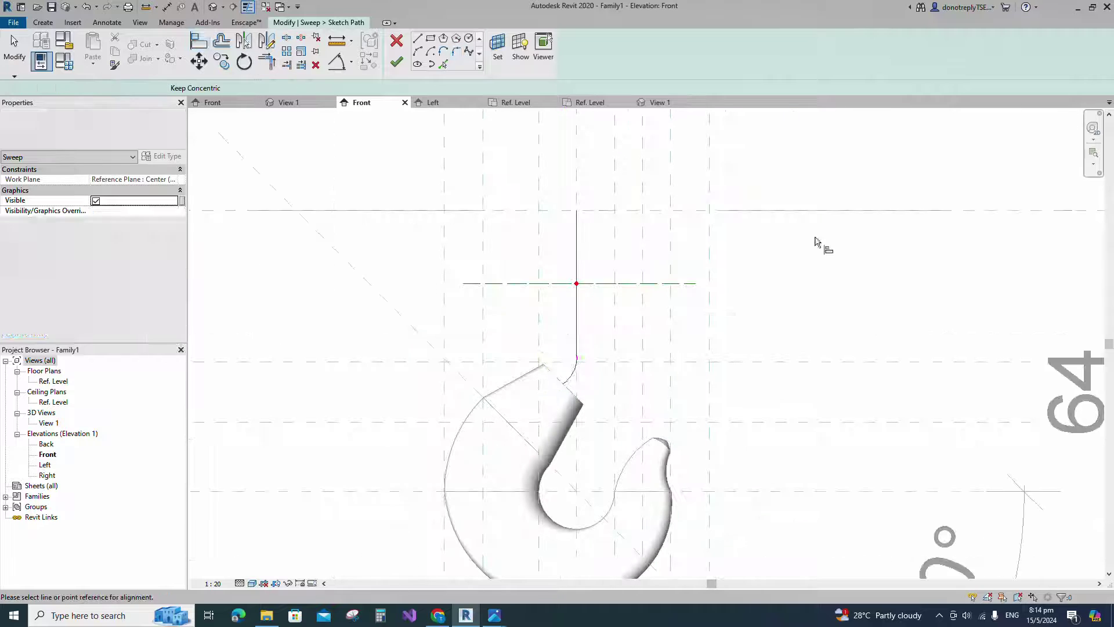
scroll(639, 266, "down", 1)
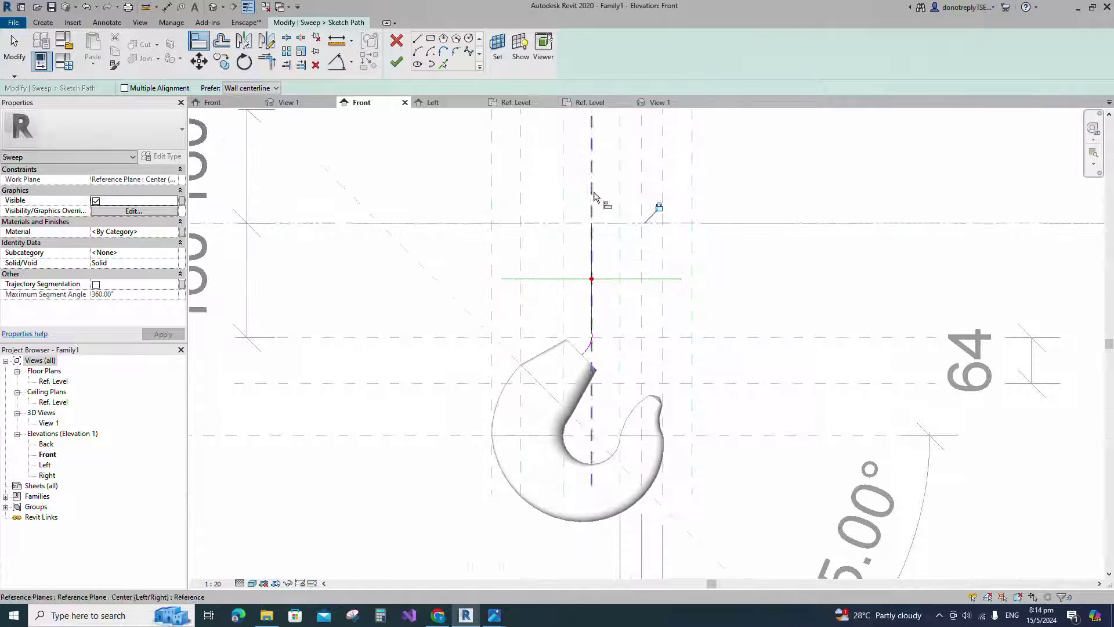
key("Escape")
scroll(633, 329, "down", 1)
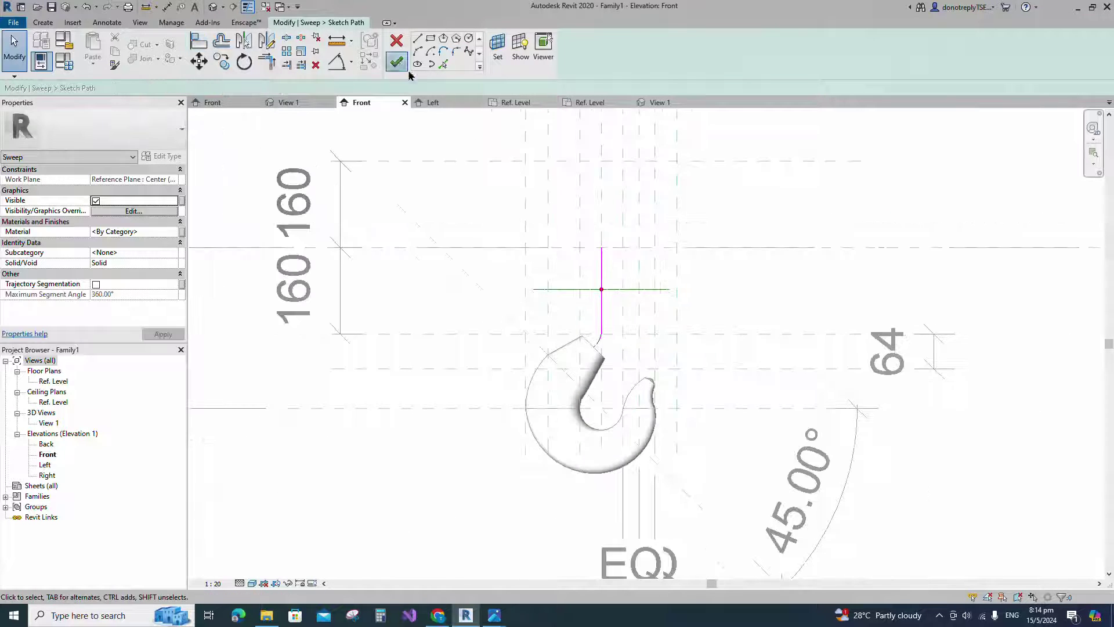
left_click(396, 61)
Edit the sweep profile in the Ref. Level floor plan and sketch a circle of 30 mm radius centered on the path
left_click(599, 62)
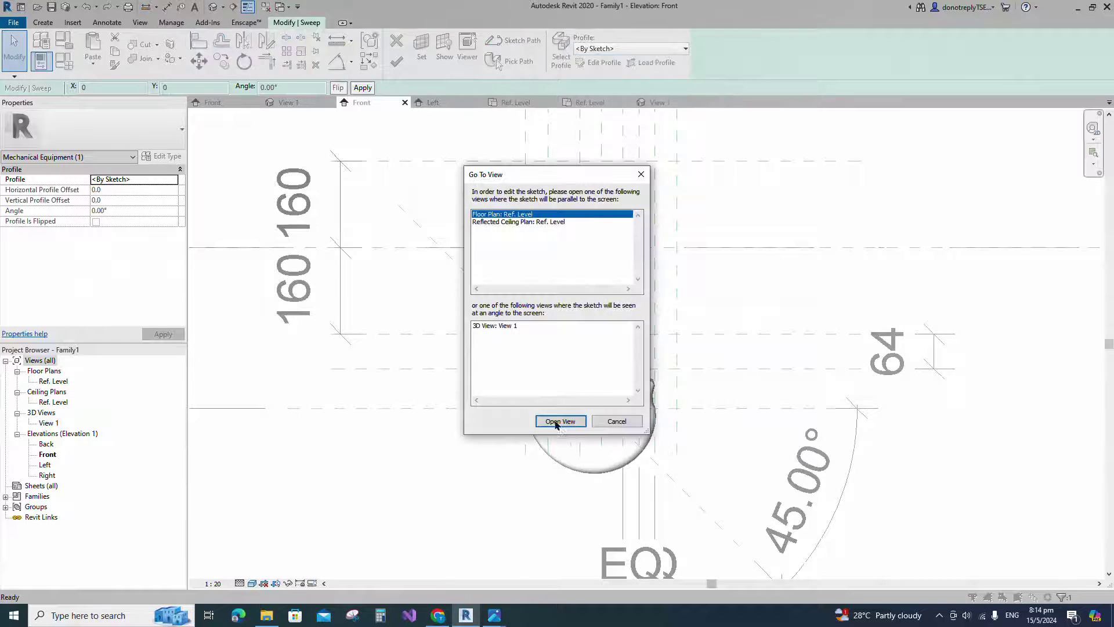
left_click(560, 423)
left_click(470, 42)
left_click(661, 310)
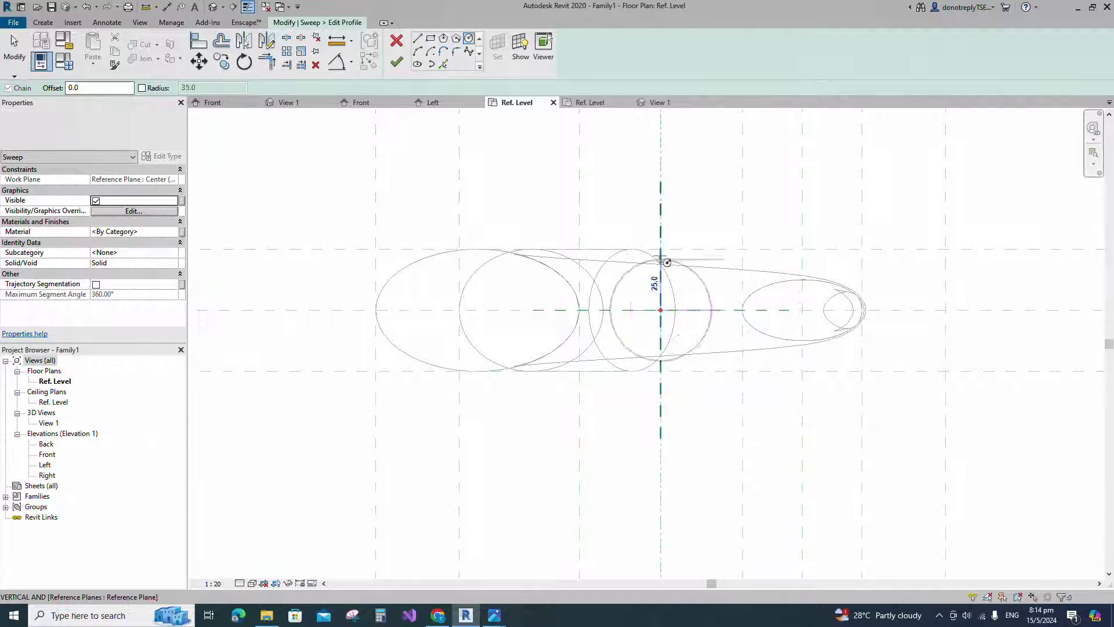
left_click(661, 249)
key("Escape")
key("Escape")
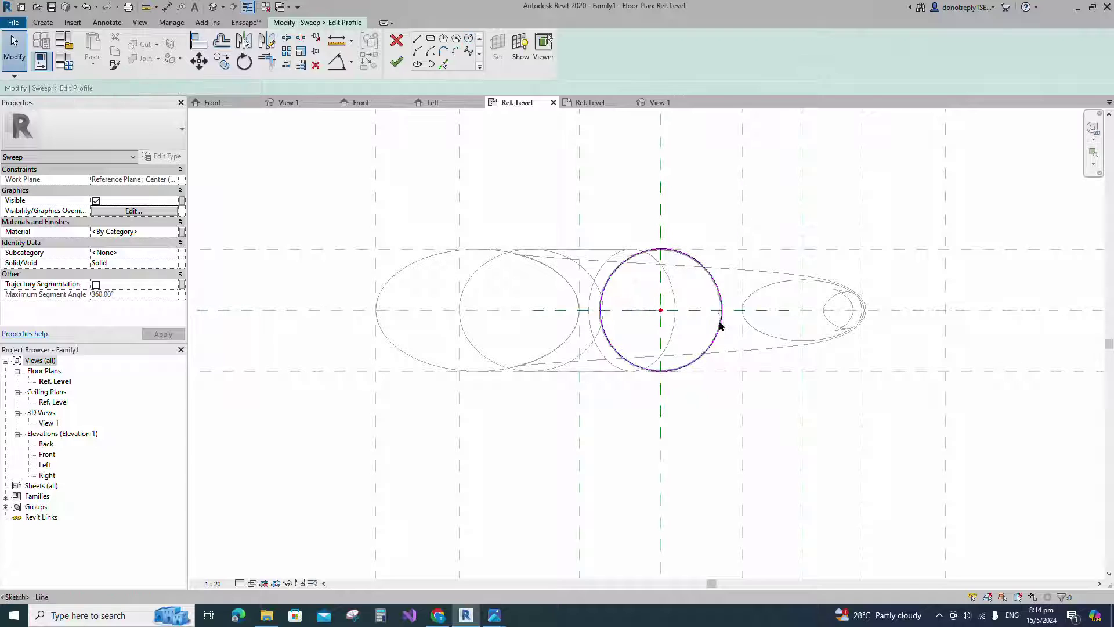
Show the profile circle's center mark and align it with the center reference planes
left_click(620, 360)
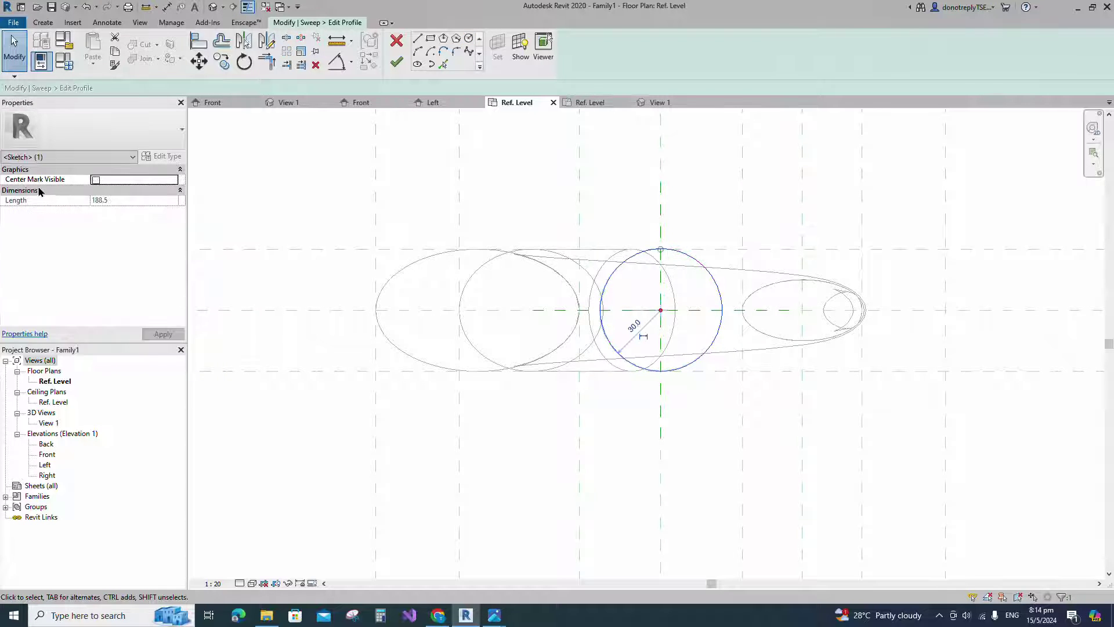
left_click(96, 180)
key("a")
key("l")
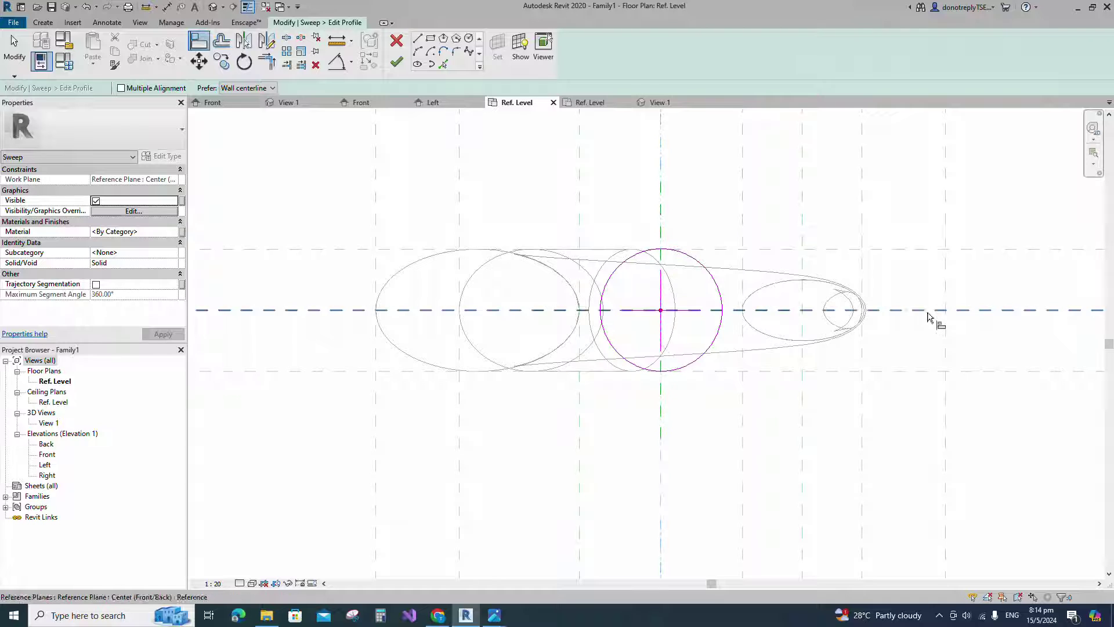
key("Escape")
Finish the circular profile and the sweep, and set the Ref. Level plan to a shaded display
scroll(637, 338, "down", 3)
left_click(397, 62)
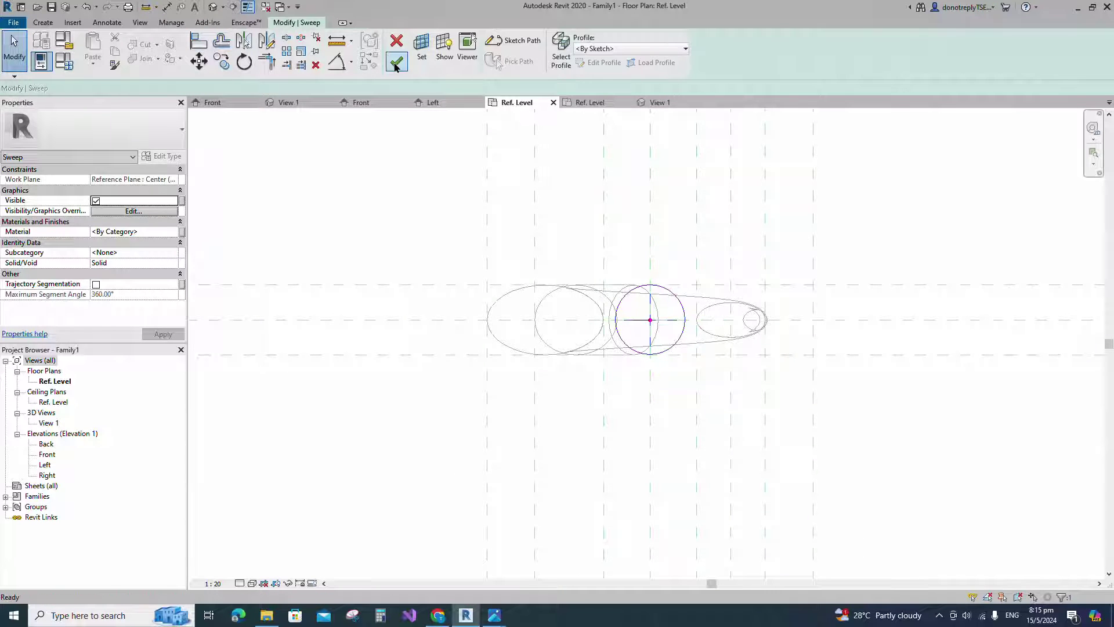
left_click(397, 61)
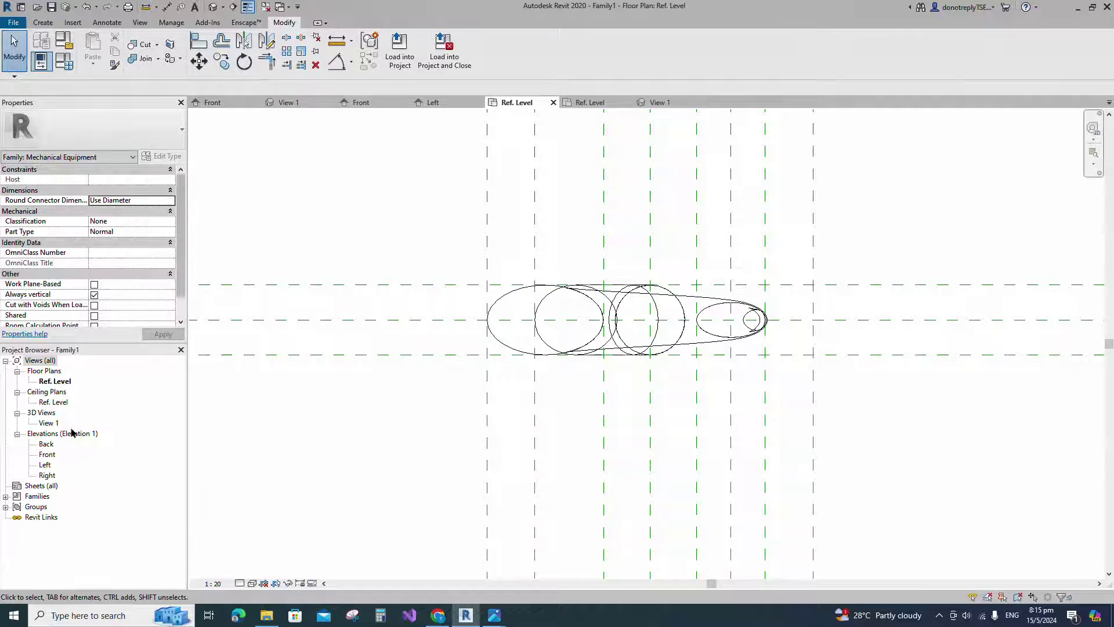
left_click(240, 584)
left_click(267, 535)
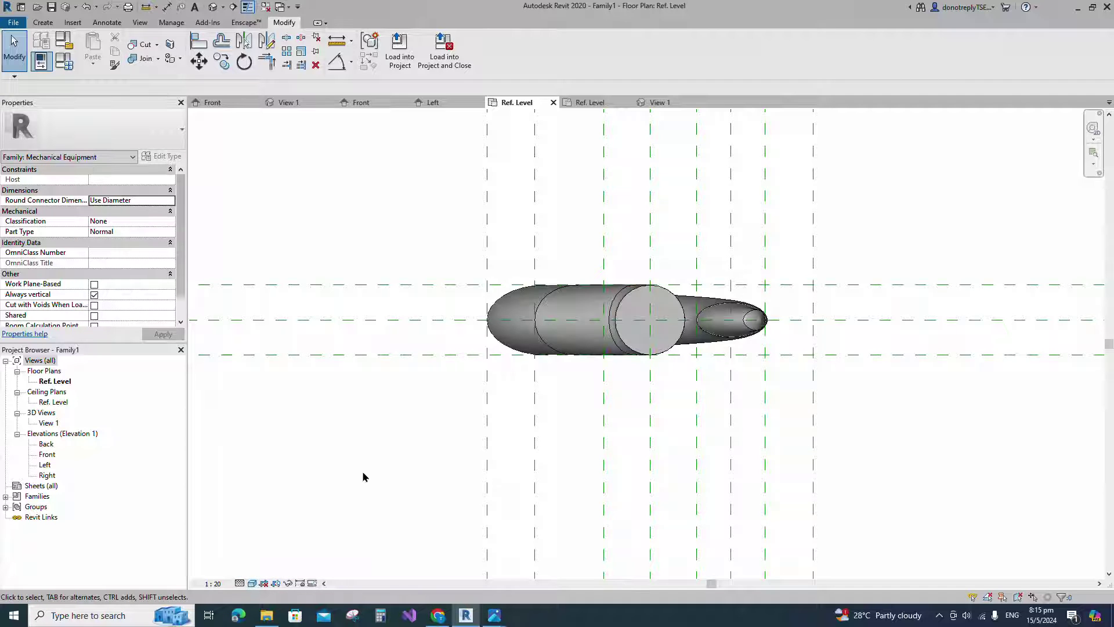
In 3D View 1, associate the Material of the new shank sweep with the Hook family parameter
double_click(53, 427)
middle_click_drag(704, 483, 720, 452, "shift")
scroll(761, 491, "down", 2)
left_click(658, 351)
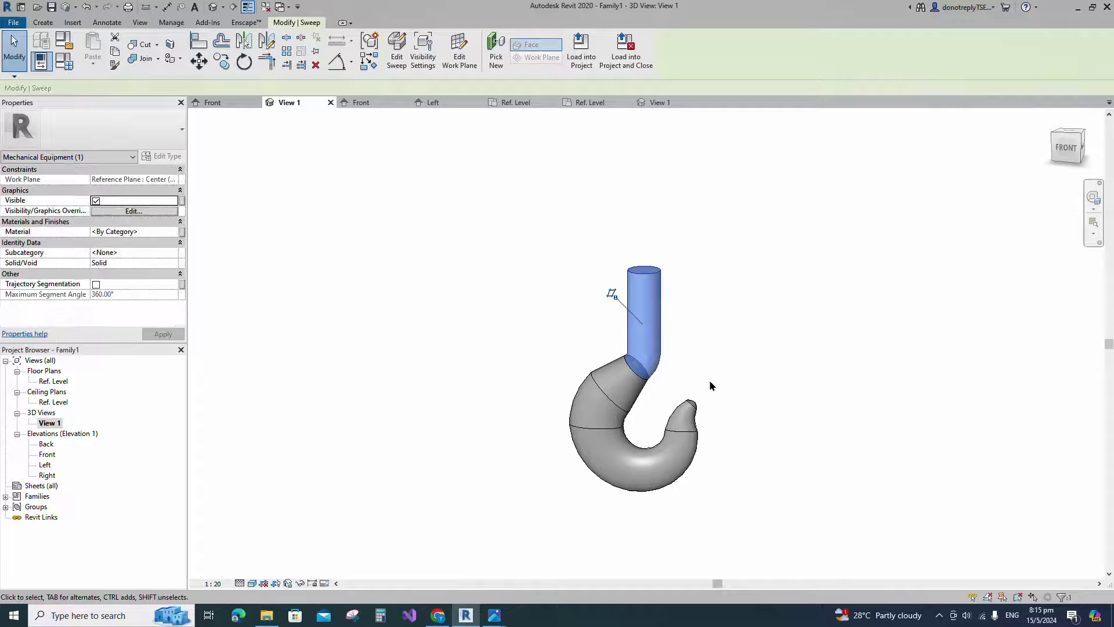
left_click(182, 232)
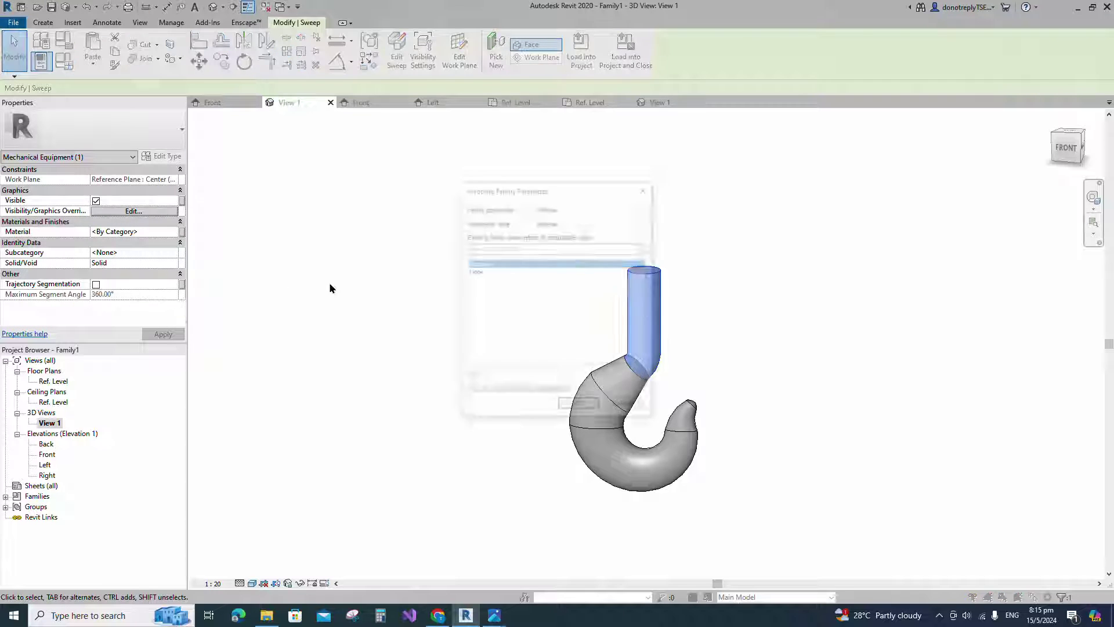
left_click(475, 272)
left_click(574, 411)
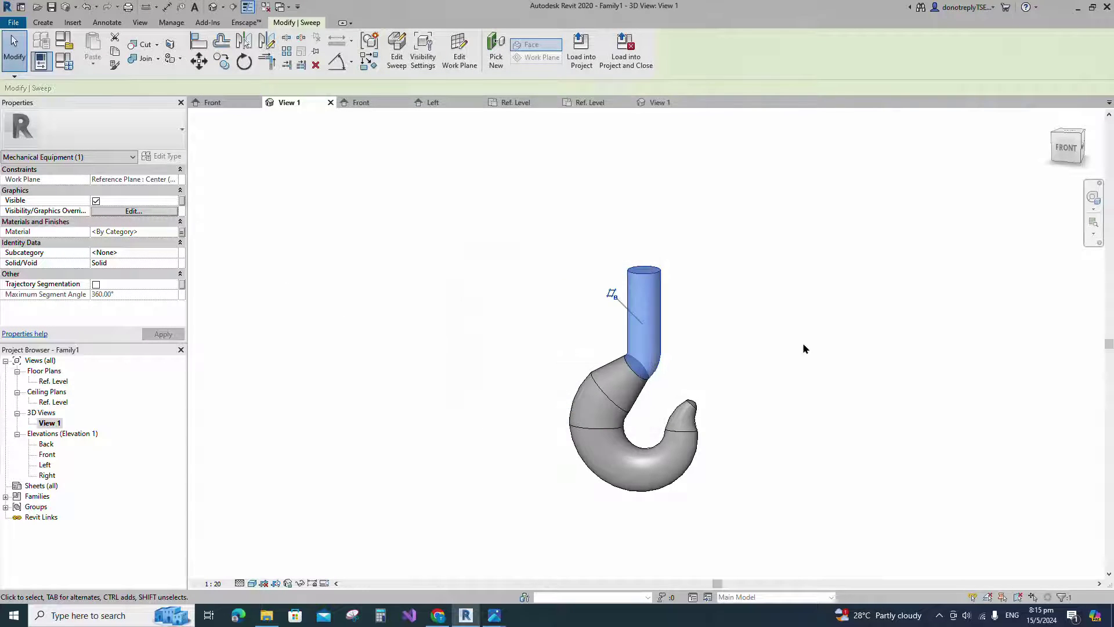
left_click(803, 344)
scroll(780, 348, "down", 2)
middle_click_drag(780, 349, 784, 447, "shift")
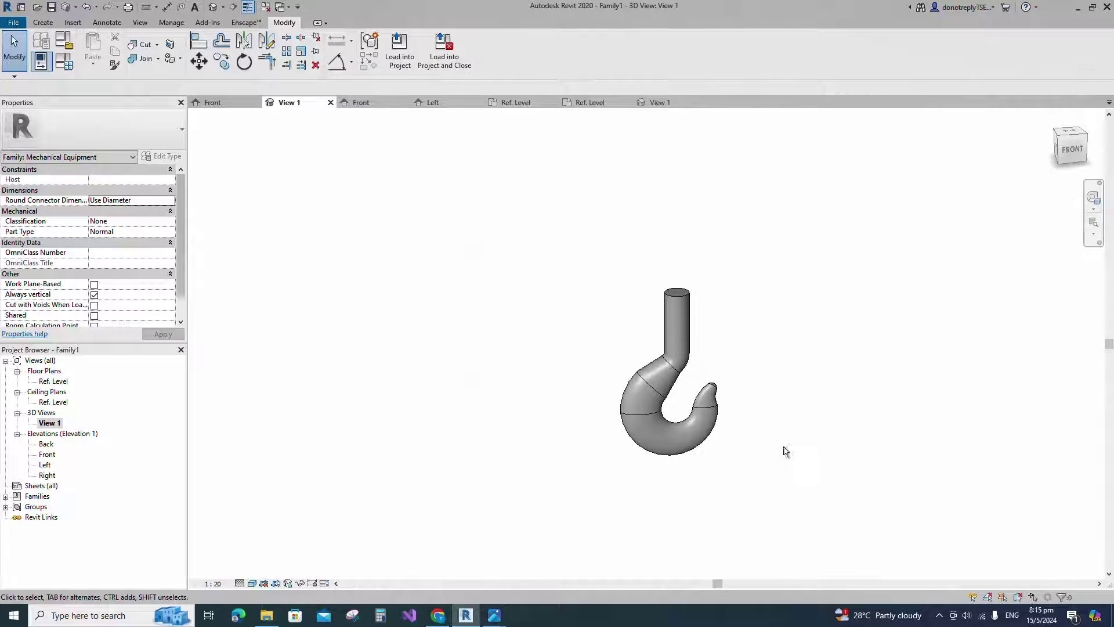
In the Front elevation, add vertical reference planes offset 20 mm outward from the two outermost vertical planes
double_click(47, 455)
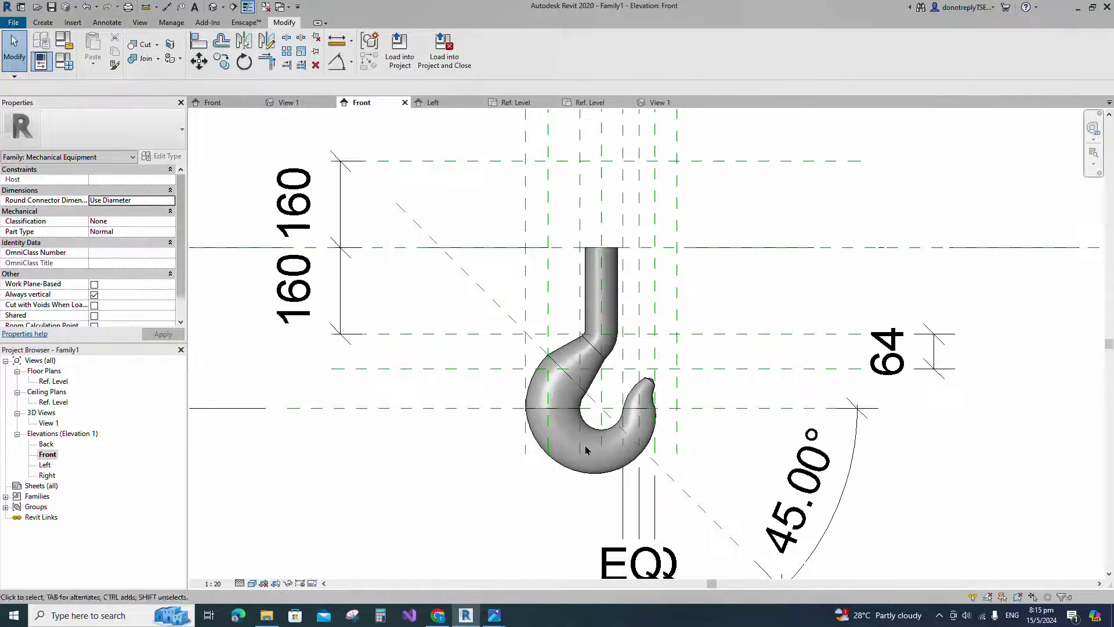
scroll(581, 343, "down", 4)
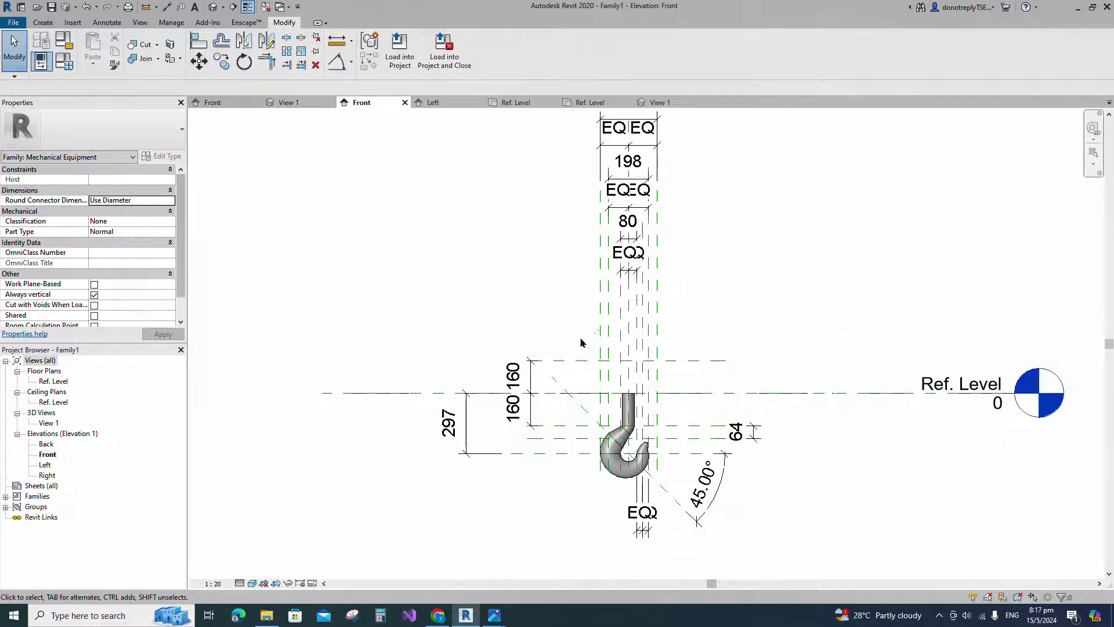
left_click(600, 332)
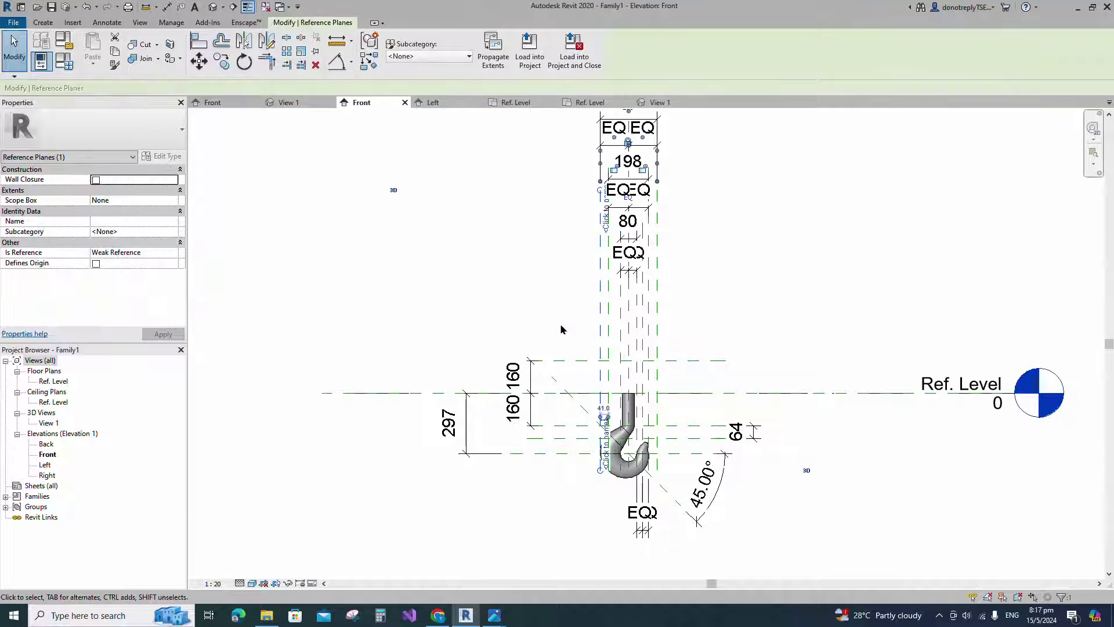
left_click(368, 61)
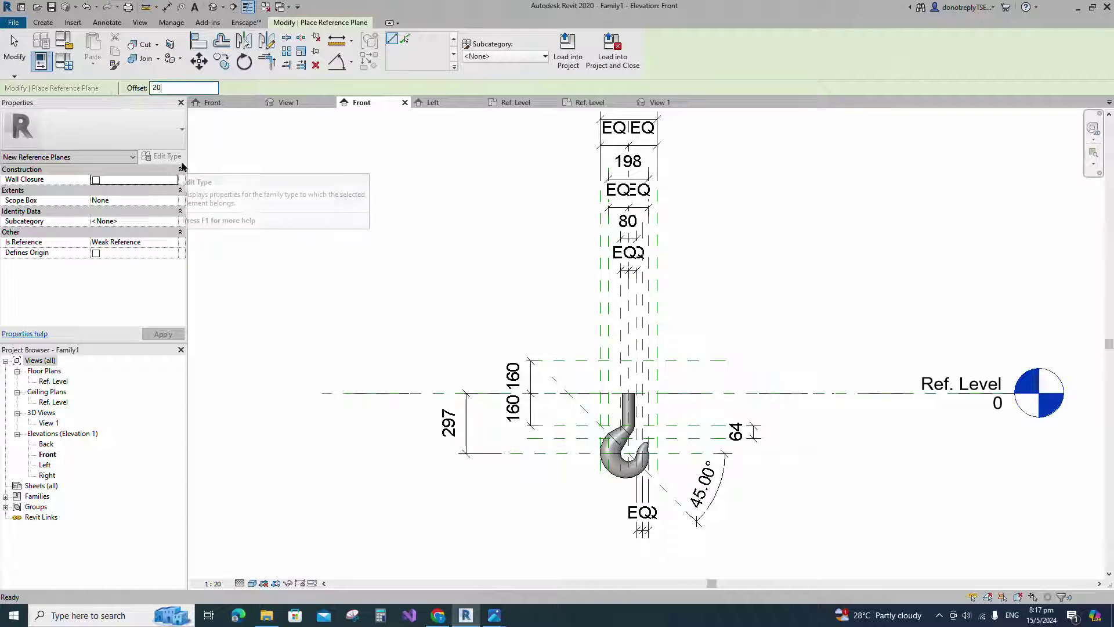
scroll(597, 336, "up", 3)
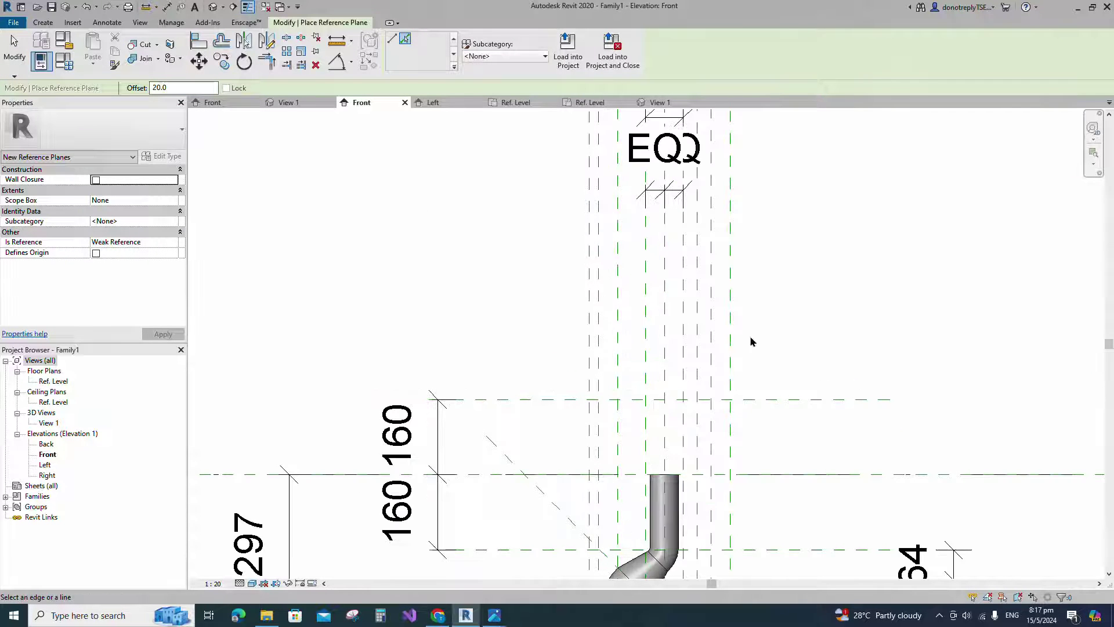
scroll(750, 351, "down", 2)
Dimension the gap between the two outermost vertical reference planes on each side of the hook
left_click(351, 61)
left_click(371, 81)
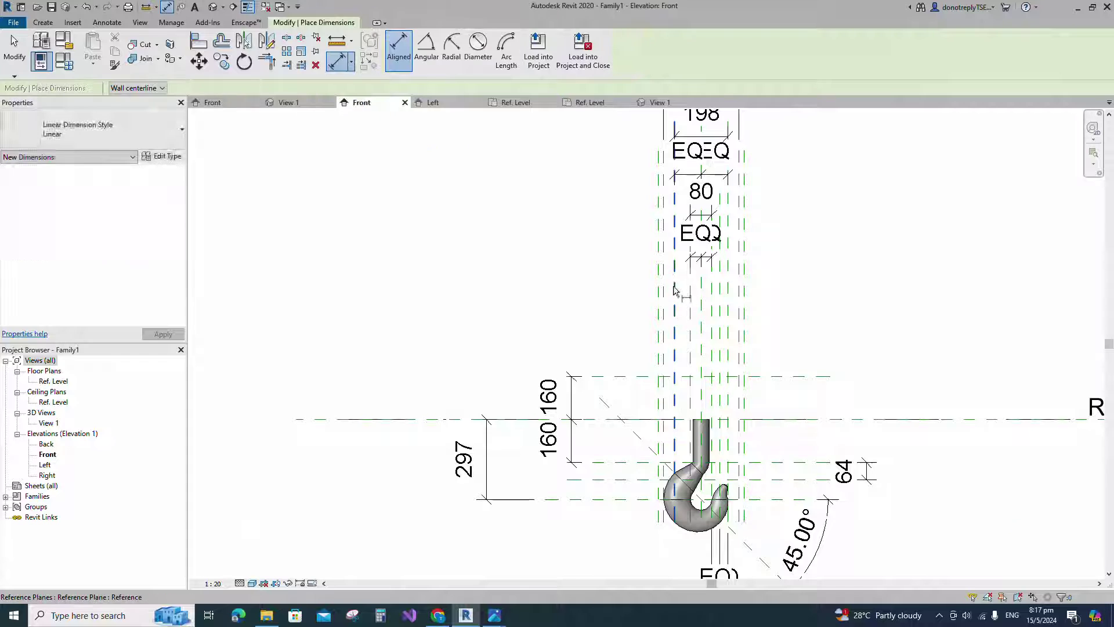
key("Escape")
left_click(664, 247)
left_click(659, 240)
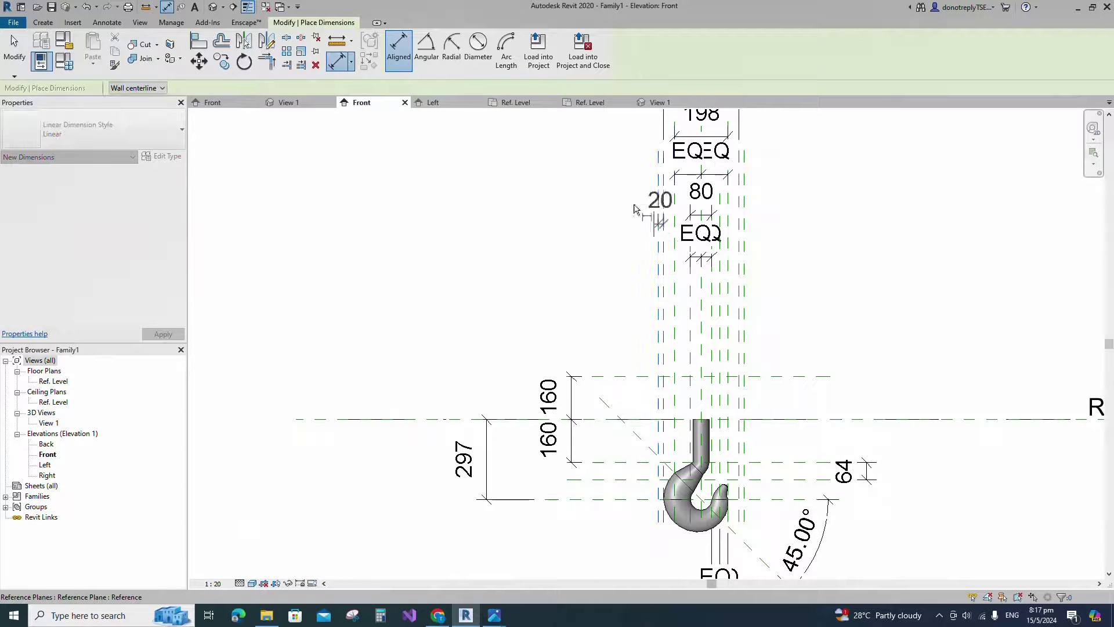
left_click(620, 176)
left_click(739, 221)
left_click(745, 212)
left_click(795, 175)
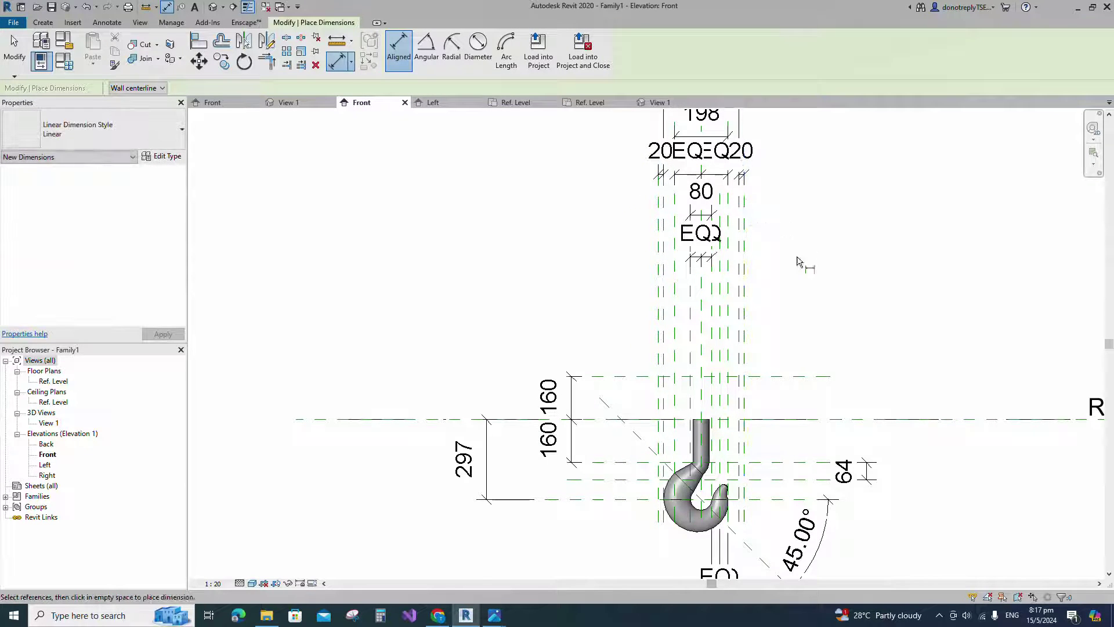
key("Escape")
scroll(706, 421, "down", 2)
scroll(725, 467, "up", 1)
Draw a horizontal reference plane offset 40 mm below Ref. Level and dimension its distance from the level
left_click(770, 377)
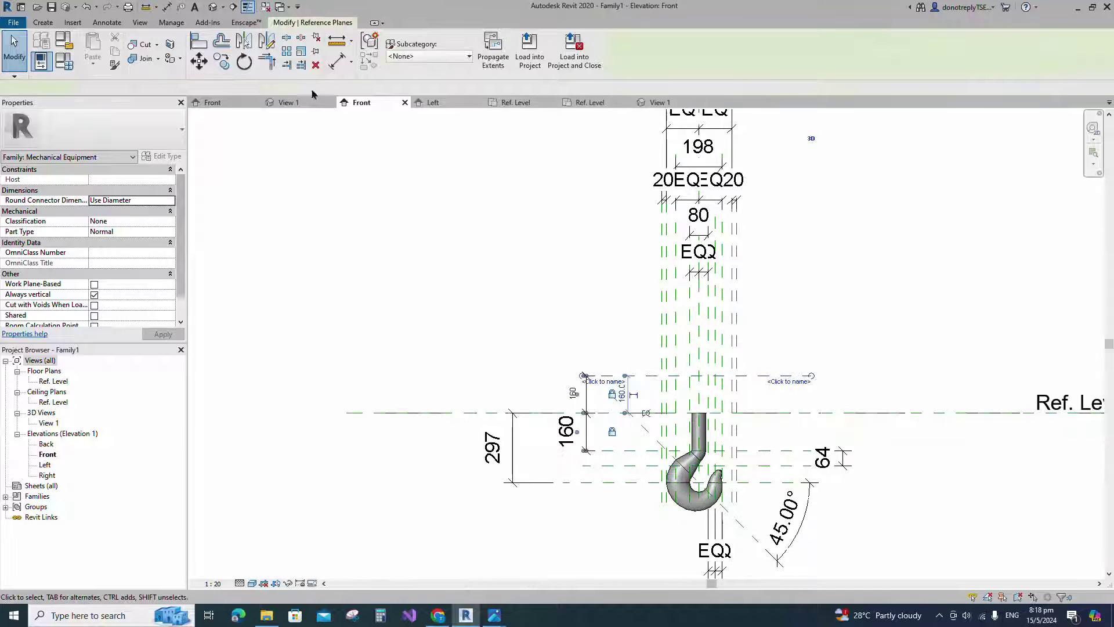
key("r")
key("p")
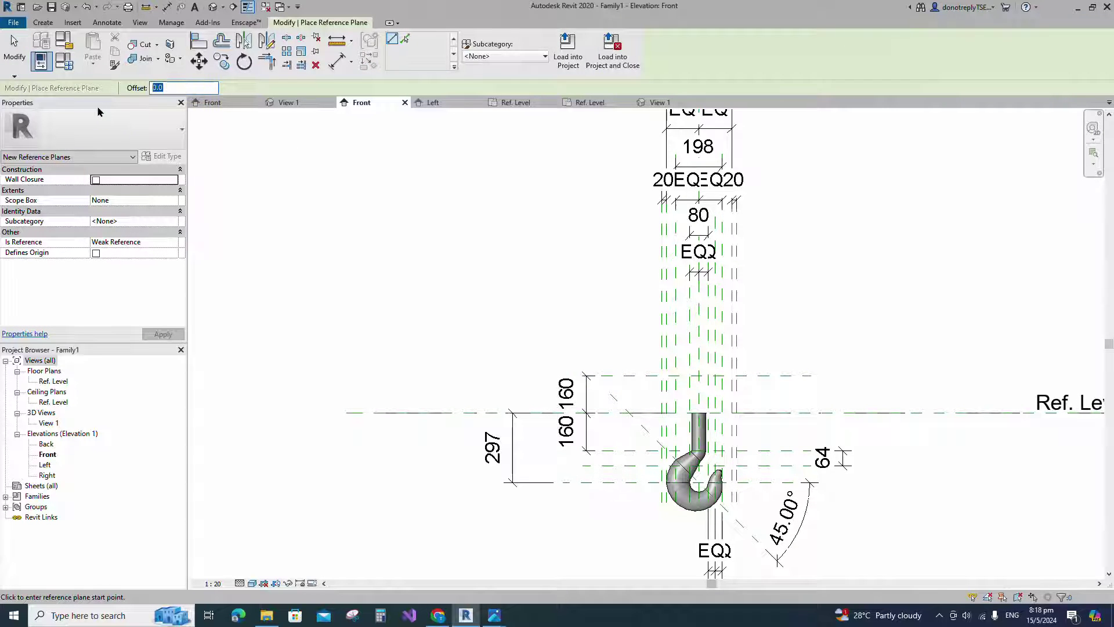
scroll(665, 429, "up", 2)
left_click(610, 407)
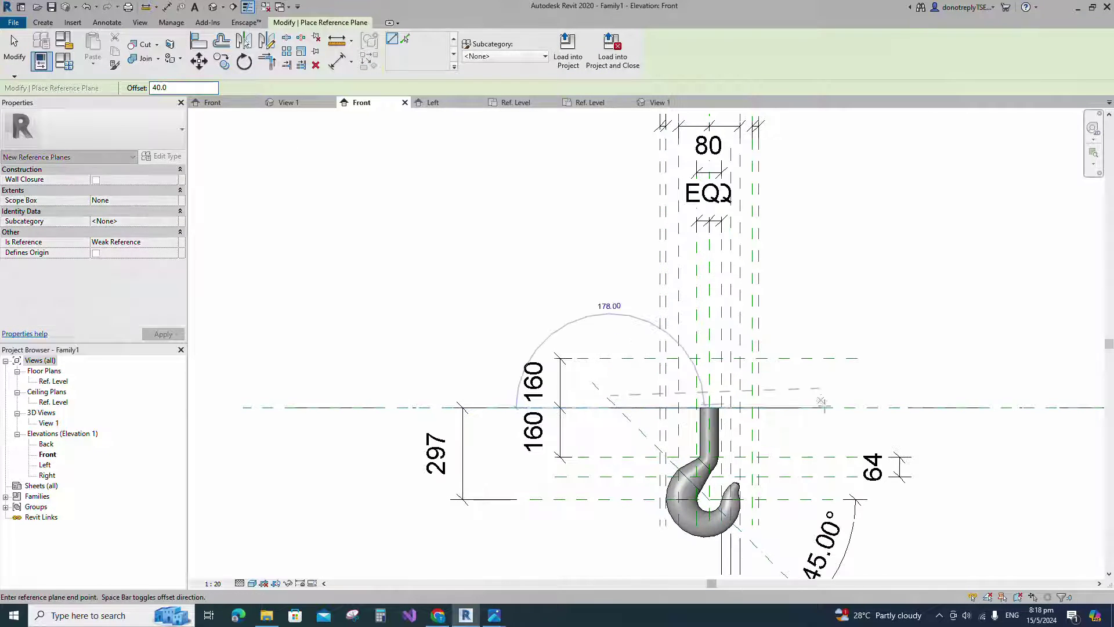
left_click(825, 407)
key("d")
key("i")
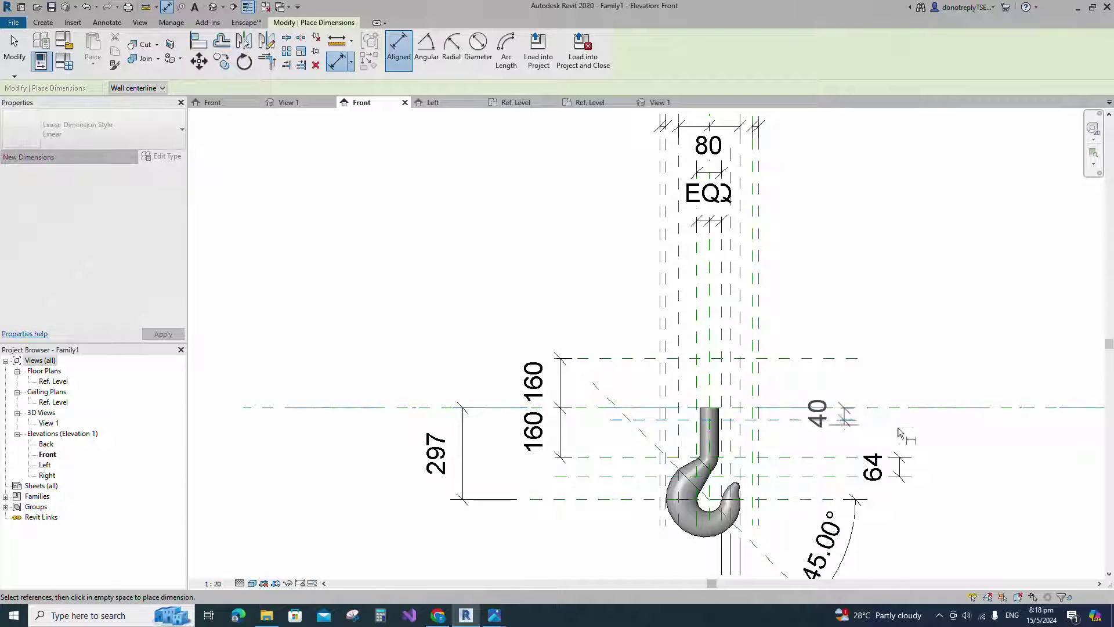
key("Escape")
scroll(937, 467, "up", 1)
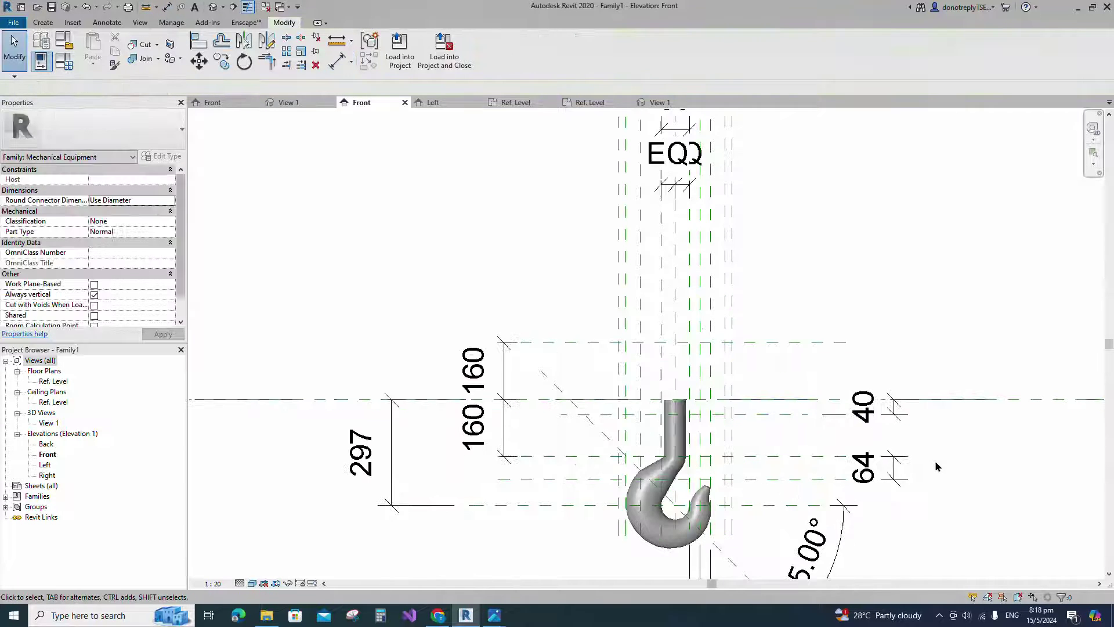
Start a Revolve and sketch a 320 x 40 mm rectangular boundary between the outermost vertical planes, from Ref. Level down to the new plane
left_click(33, 22)
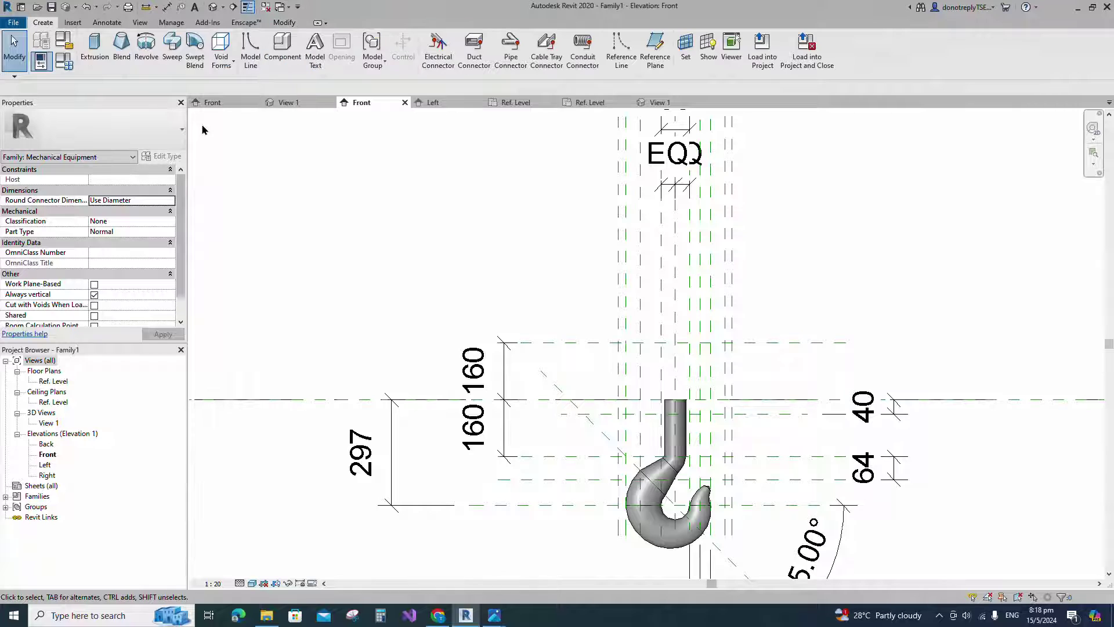
left_click(146, 49)
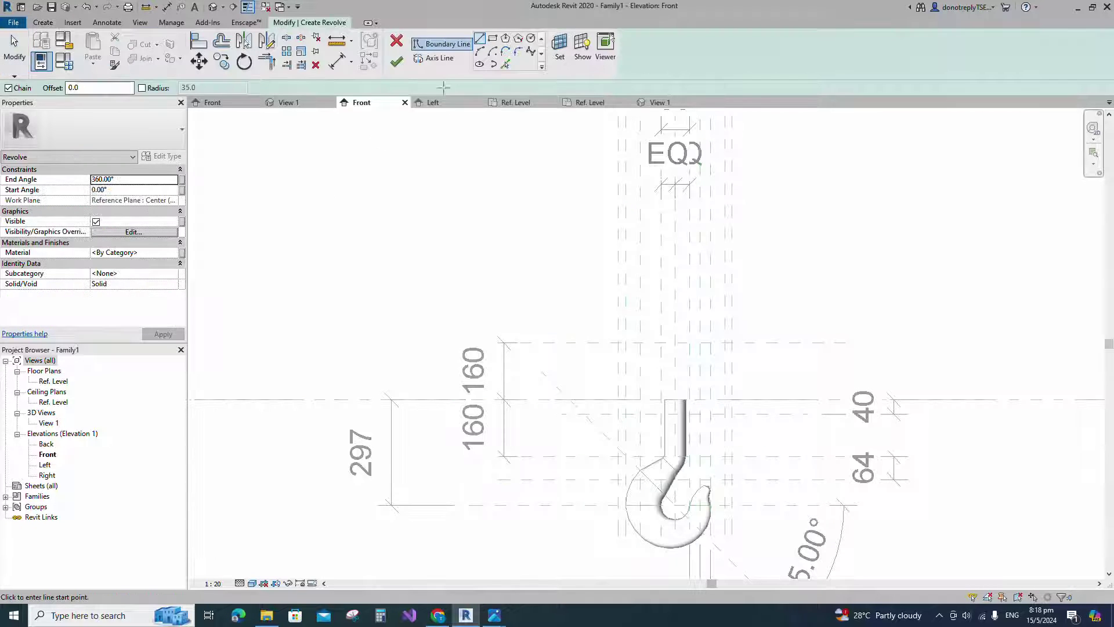
left_click(618, 399)
left_click(731, 414)
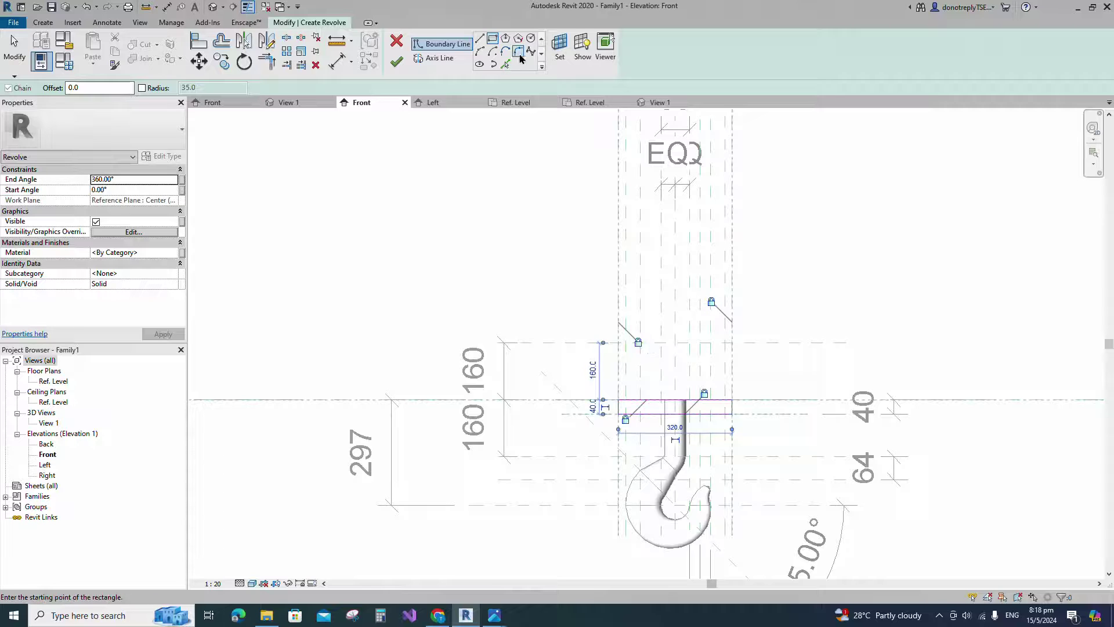
Fillet the two lower corners of the rectangular boundary with a 2 mm radius
left_click(519, 52)
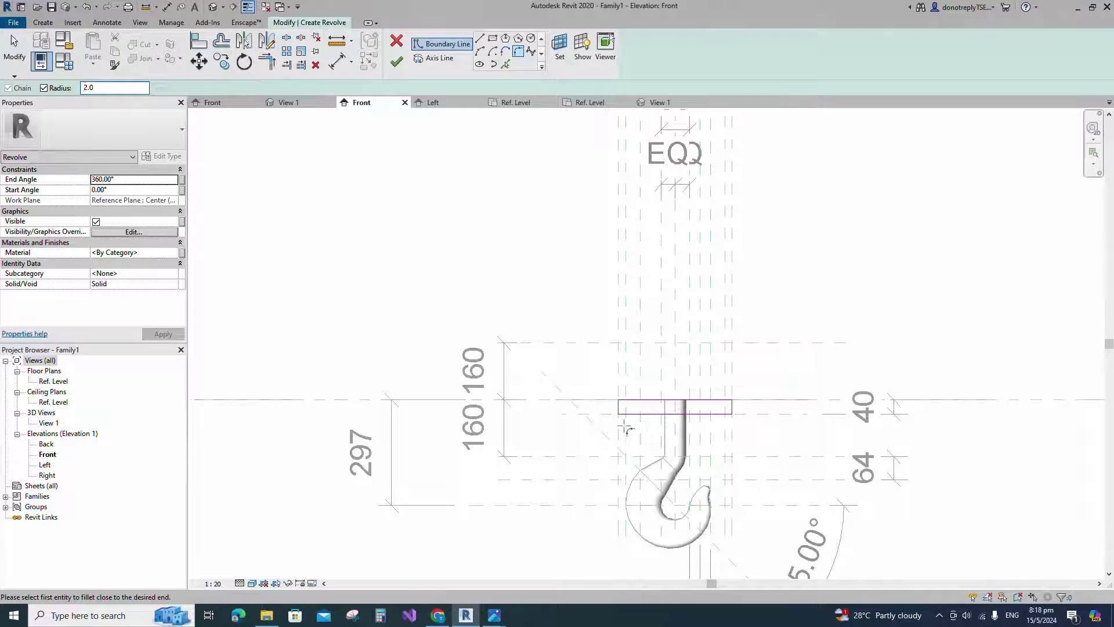
scroll(626, 429, "up", 2)
left_click(616, 395)
left_click(620, 406)
scroll(633, 395, "up", 2)
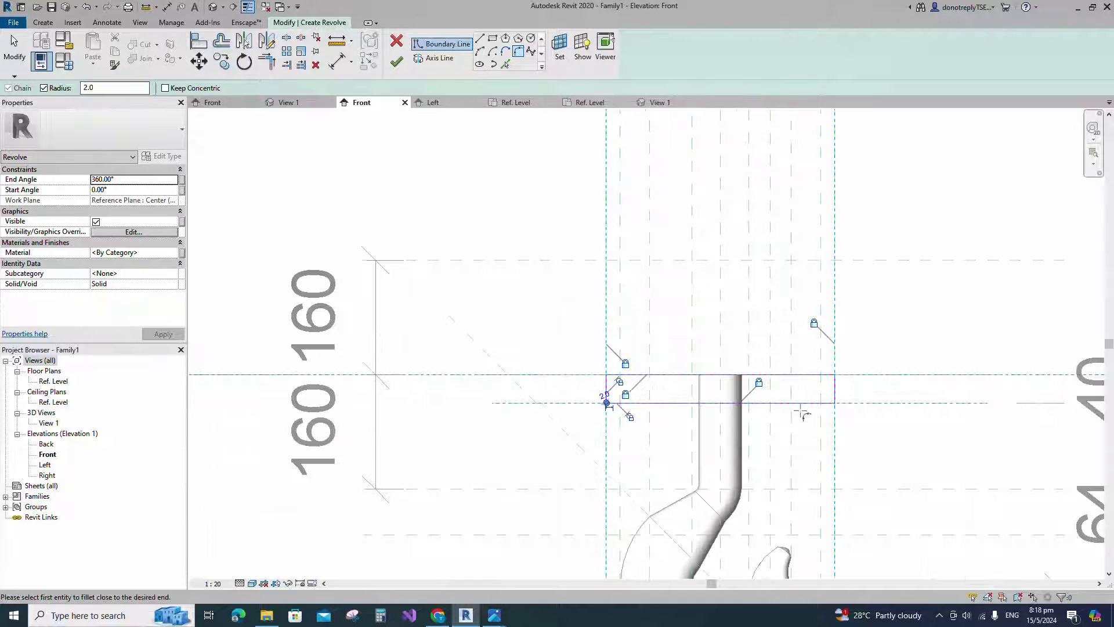
scroll(614, 395, "down", 3)
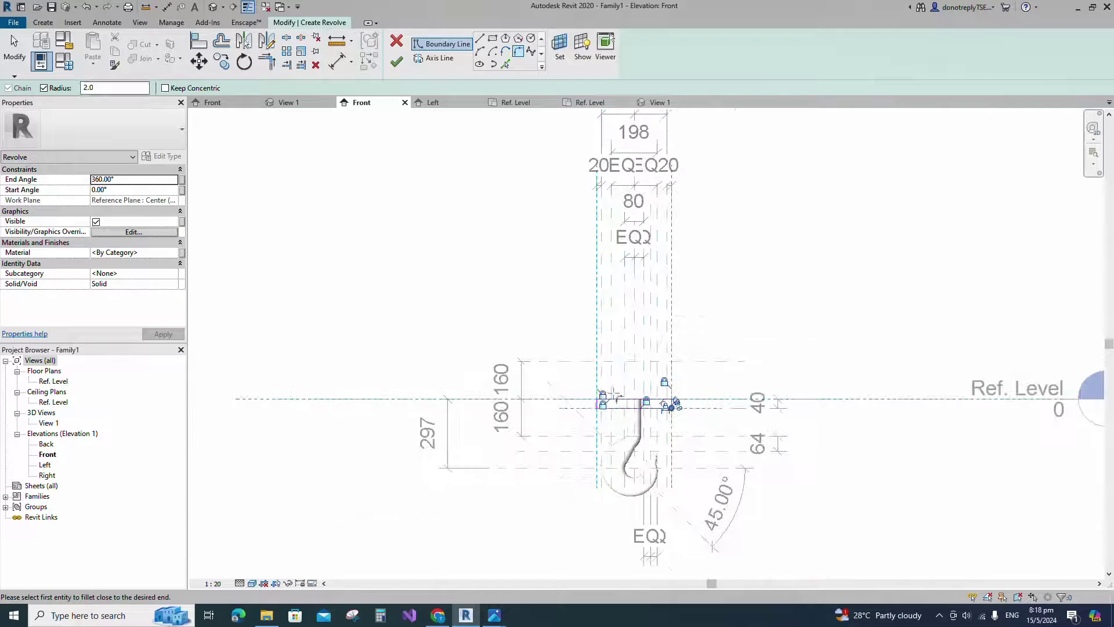
Pick the Ref. Level line as the axis and finish the horizontal crossbar revolve
left_click(440, 59)
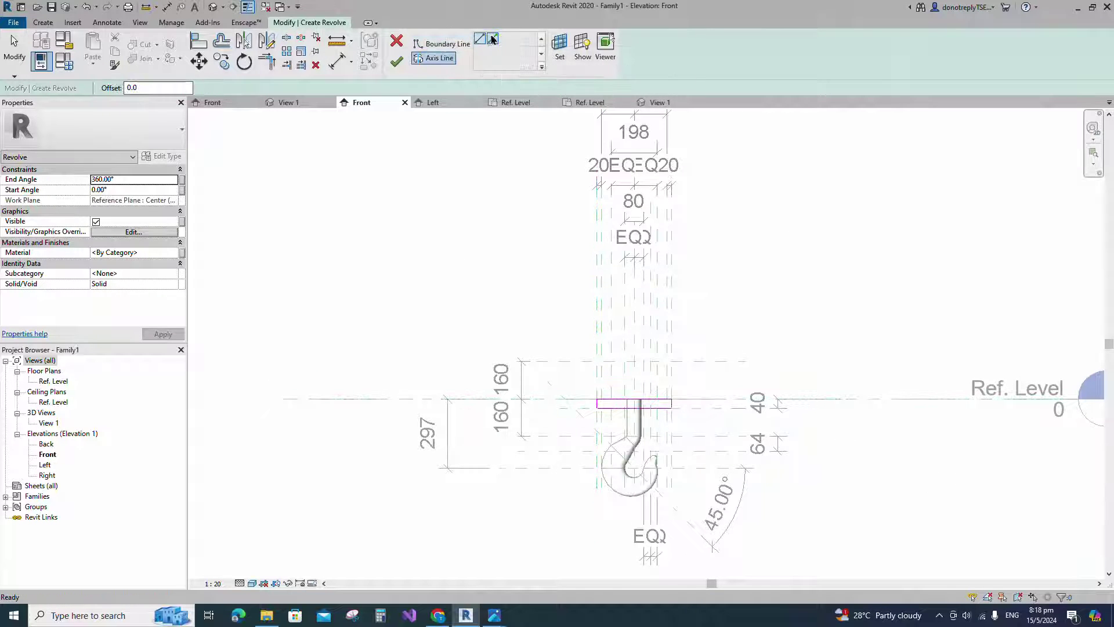
left_click(492, 39)
left_click(668, 399)
left_click(397, 63)
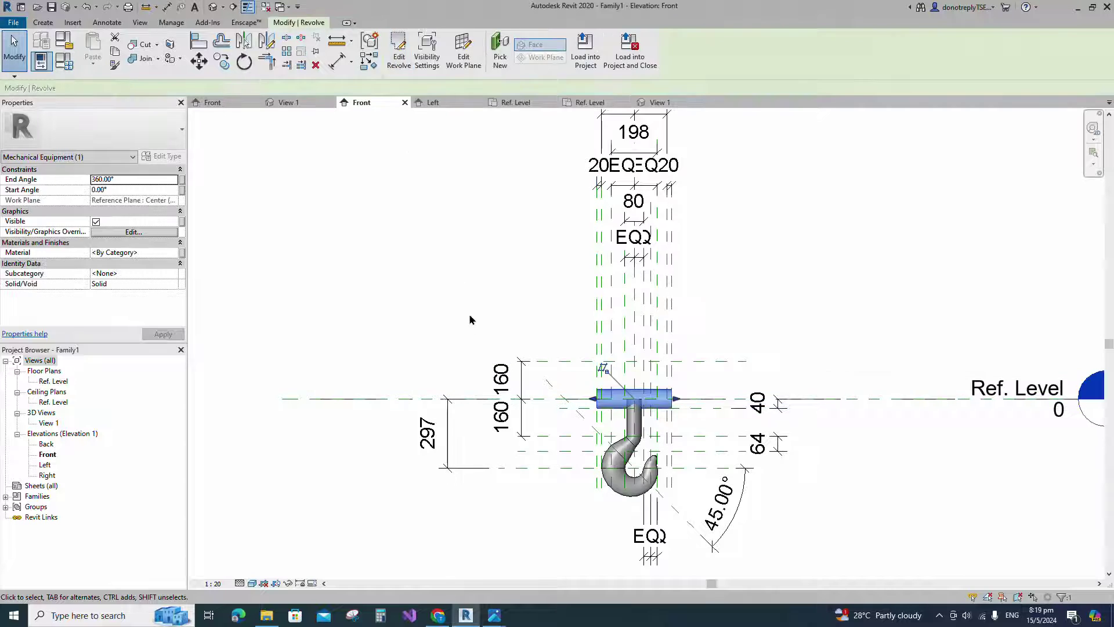
Associate the Material of the horizontal crossbar revolve with the Hook family parameter
scroll(610, 459, "up", 3)
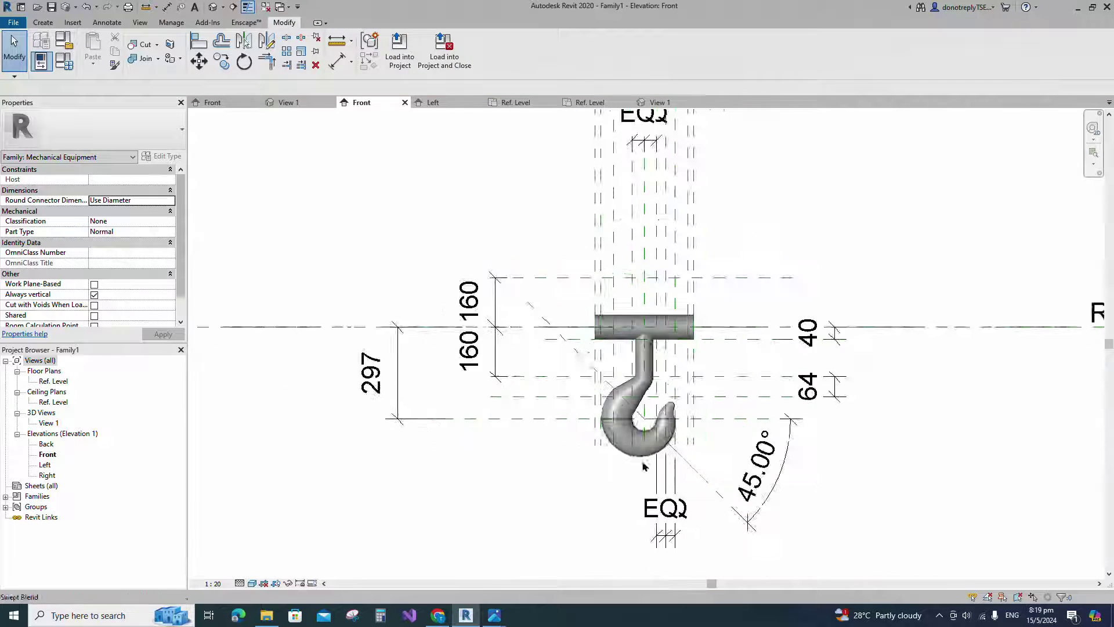
left_click(594, 302)
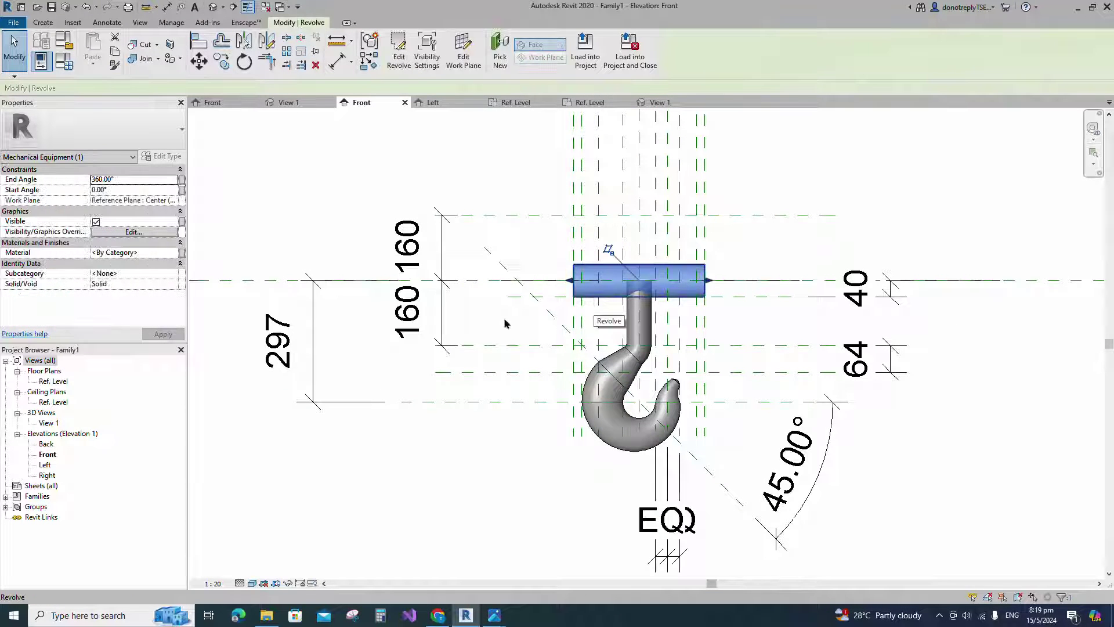
left_click(182, 255)
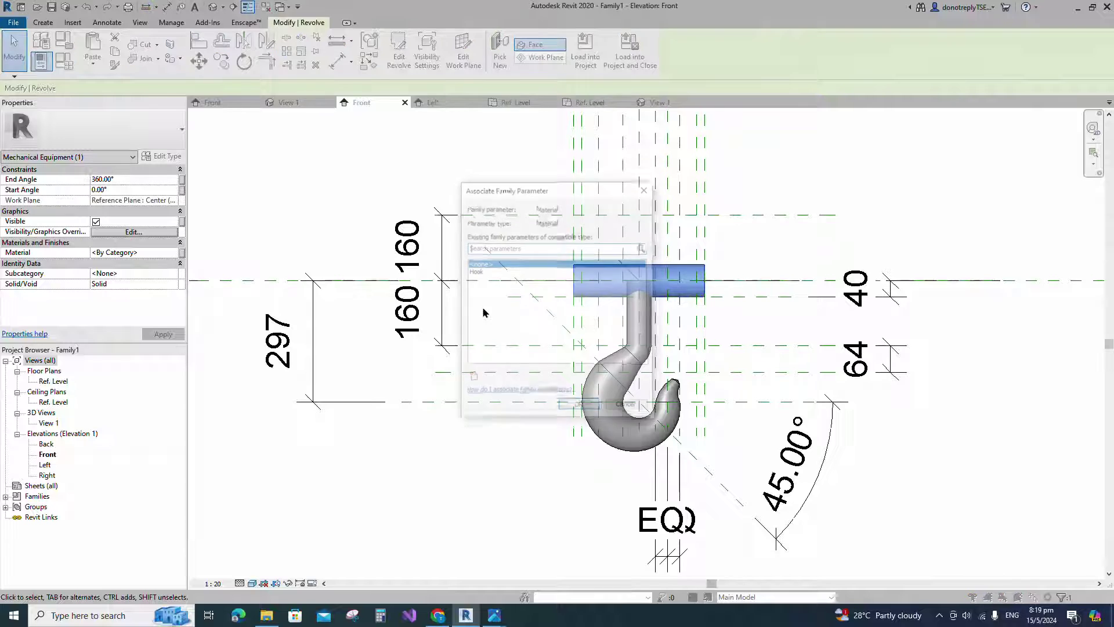
left_click(485, 271)
left_click(598, 411)
left_click(459, 467)
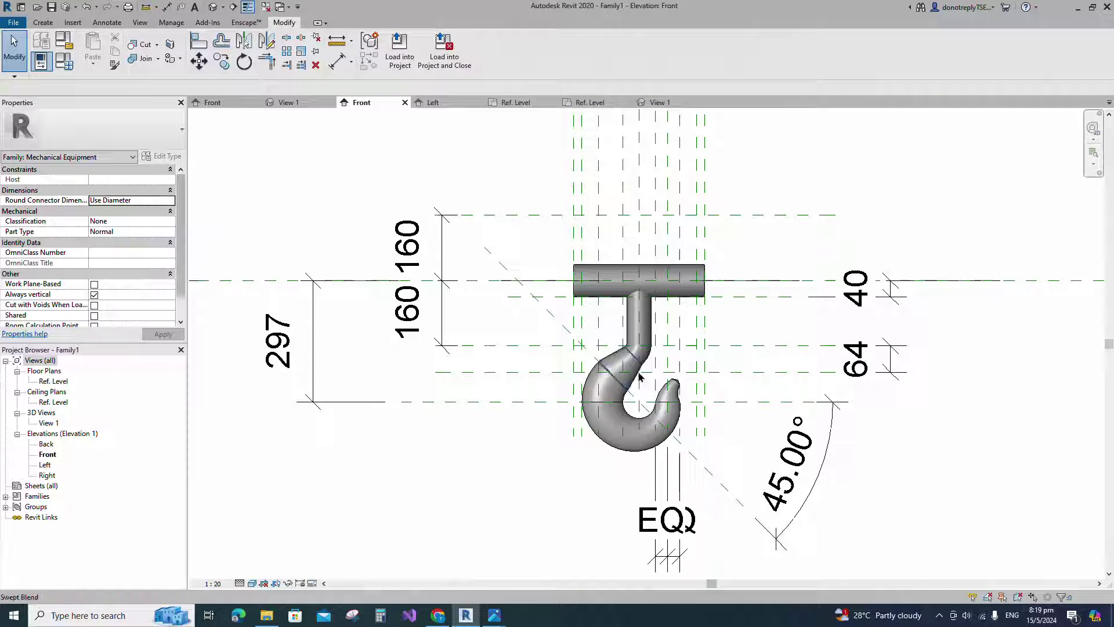
Draw a horizontal reference plane offset 100 mm above Ref. Level and dimension its distance from the level
key("r")
key("p")
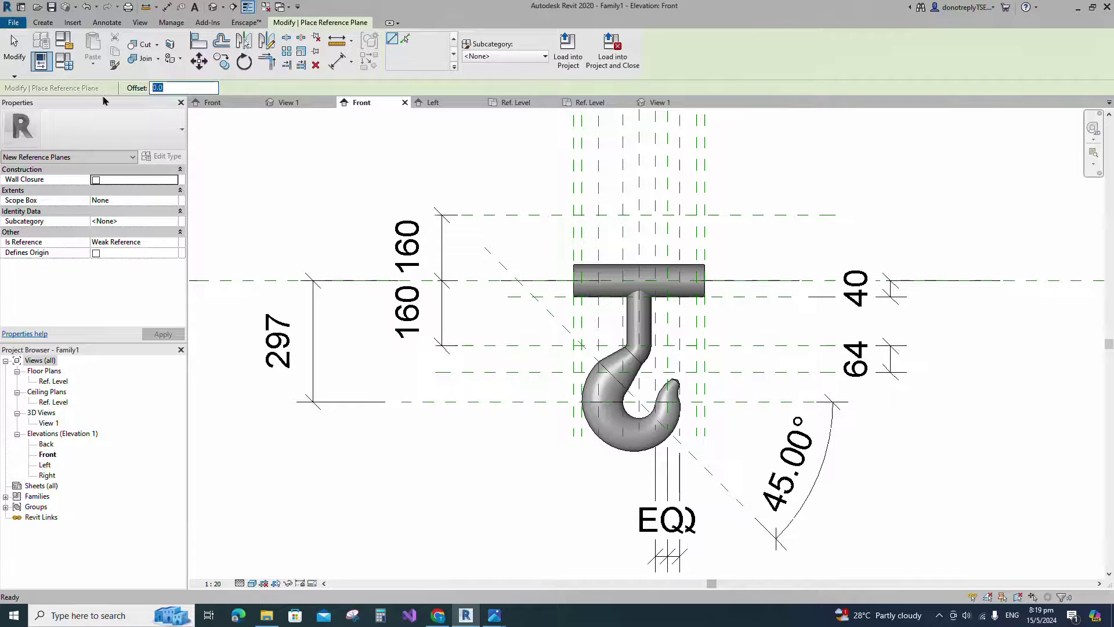
left_click(508, 280)
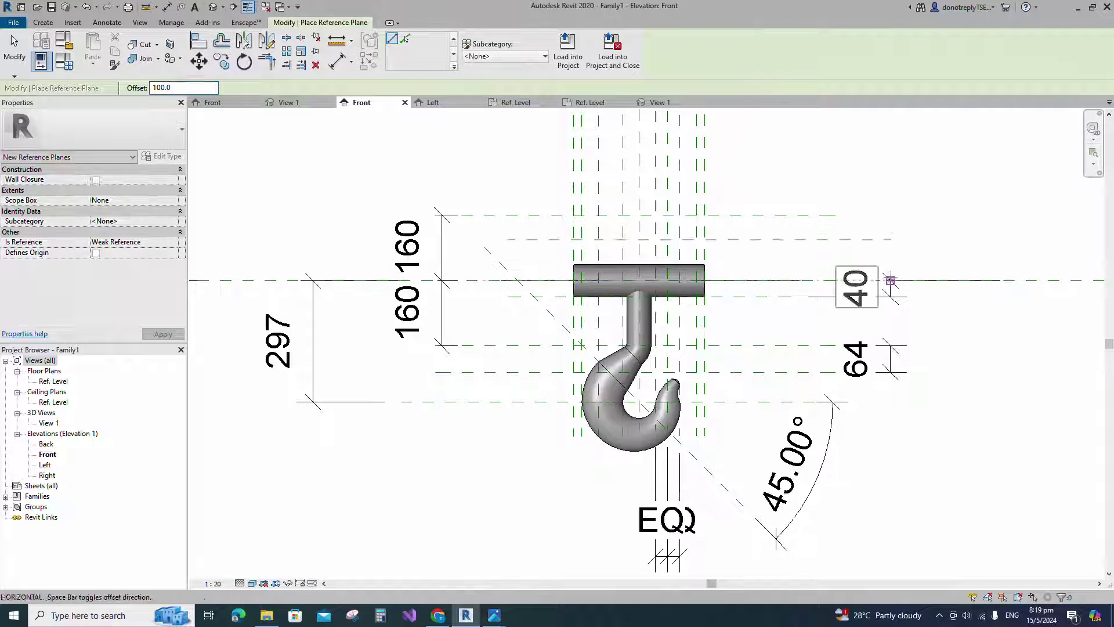
left_click(836, 281)
left_click(337, 61)
left_click(790, 281)
left_click(786, 239)
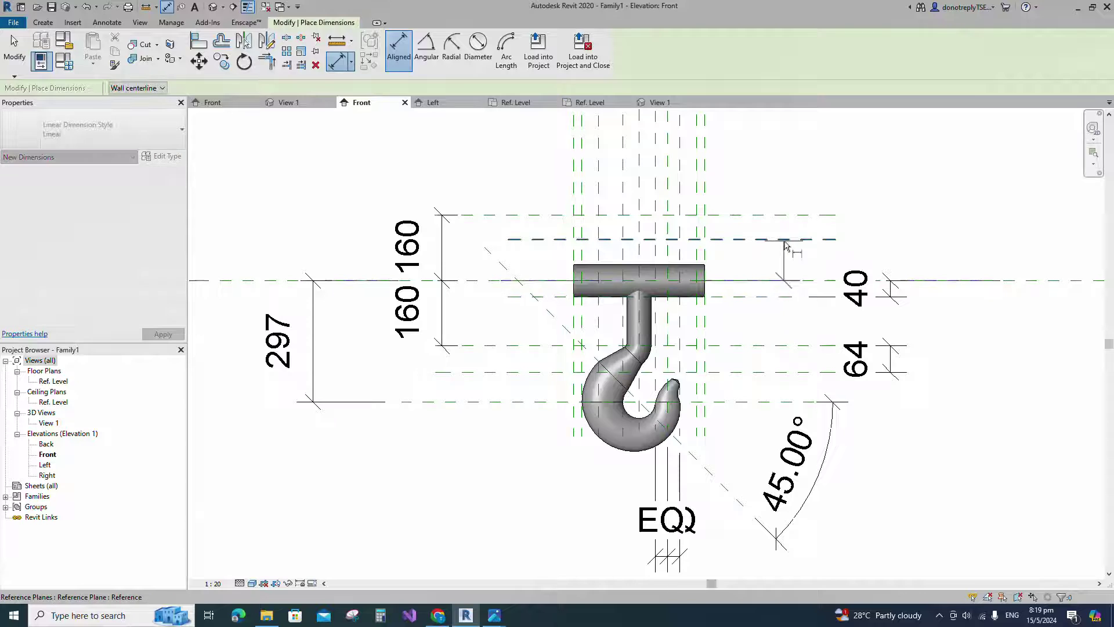
left_click(827, 255)
key("Escape")
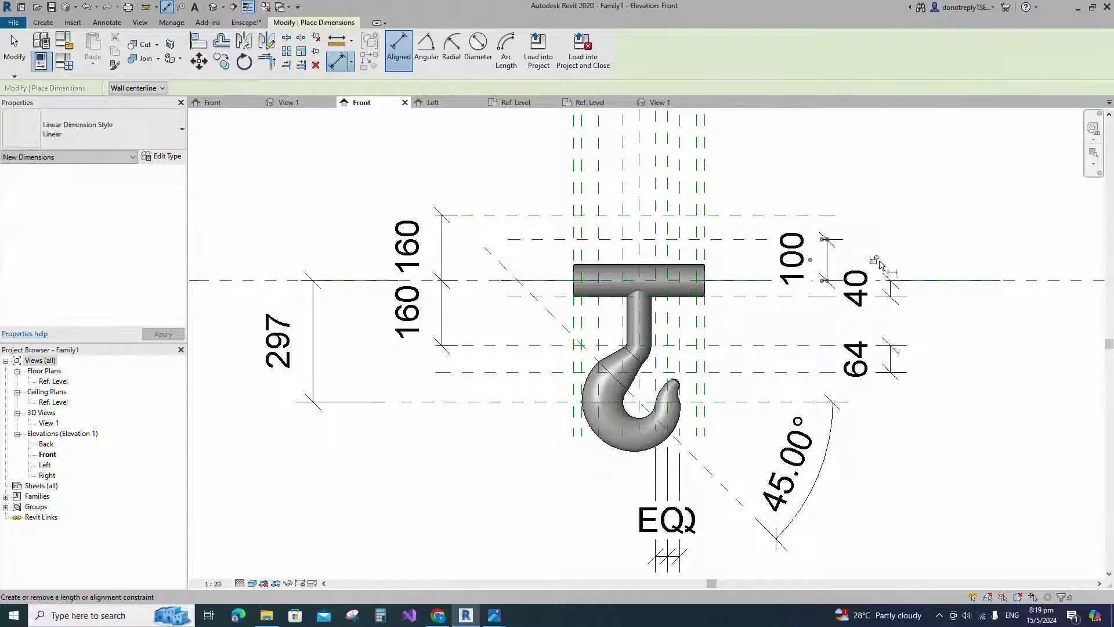
key("Escape")
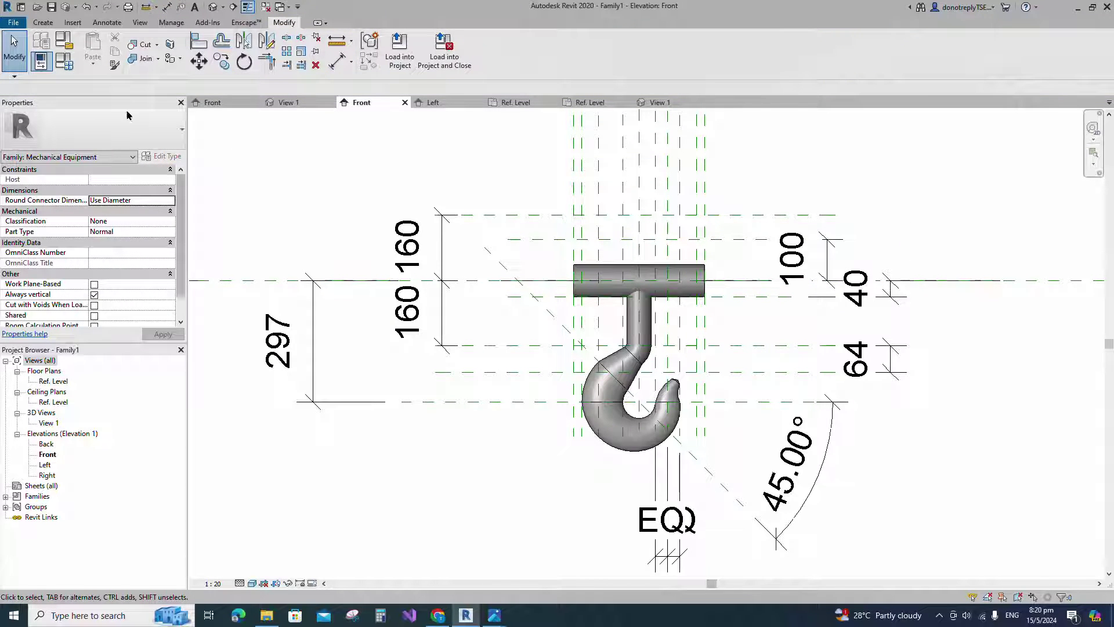
Start a Revolve and sketch a 40 x 140 mm rectangular boundary left of the vertical center plane, between the 100 mm and 40 mm offset planes
left_click(42, 23)
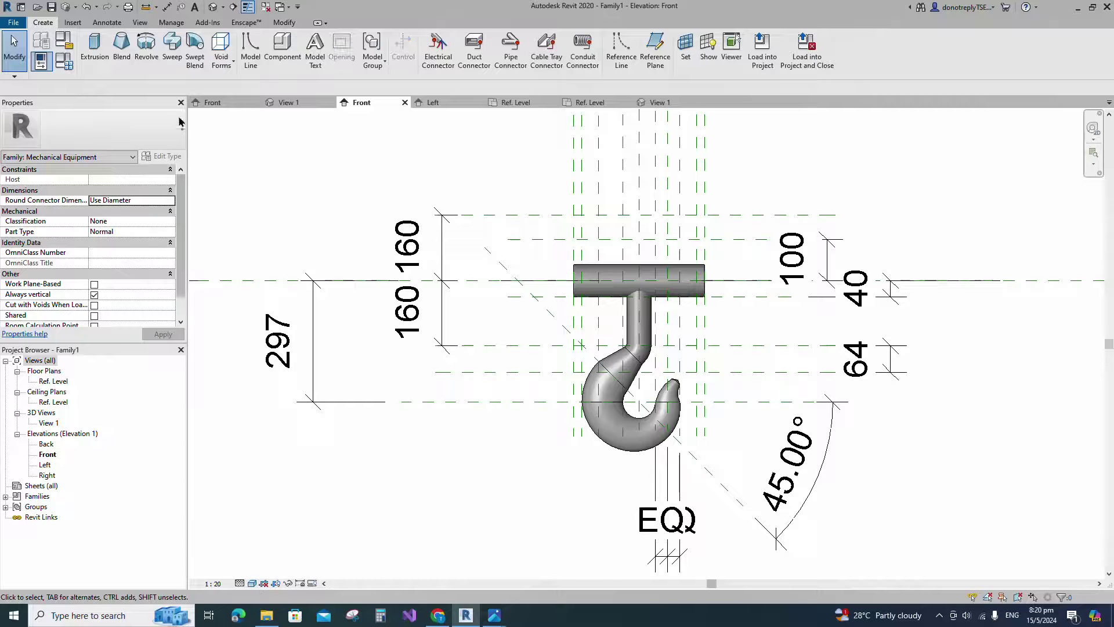
left_click(146, 46)
scroll(700, 333, "up", 1)
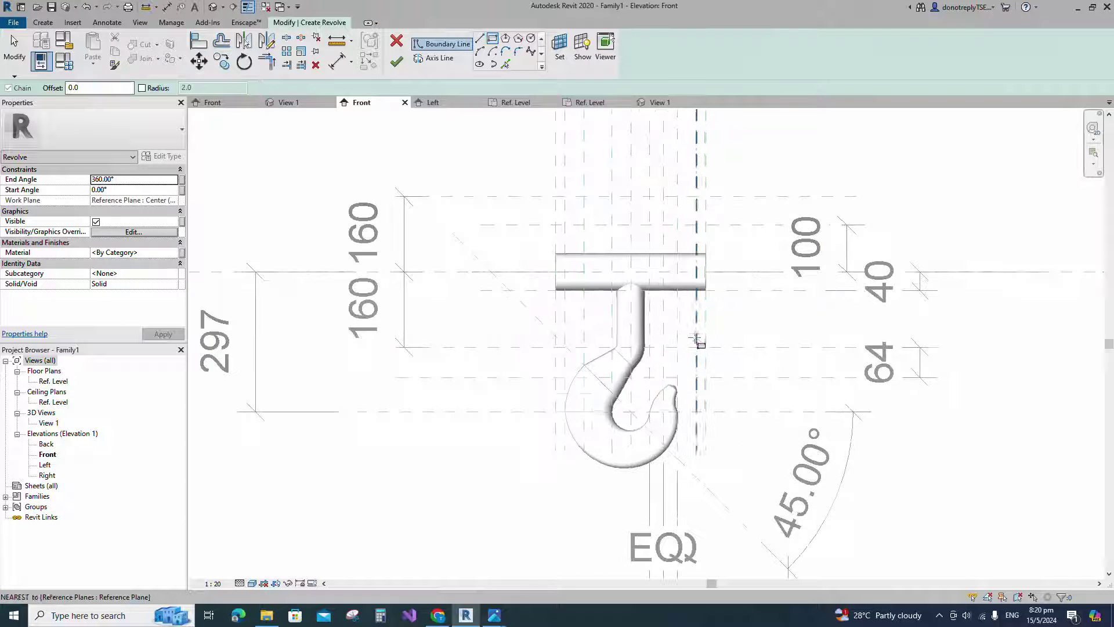
left_click(612, 224)
left_click(593, 290)
scroll(617, 271, "up", 1)
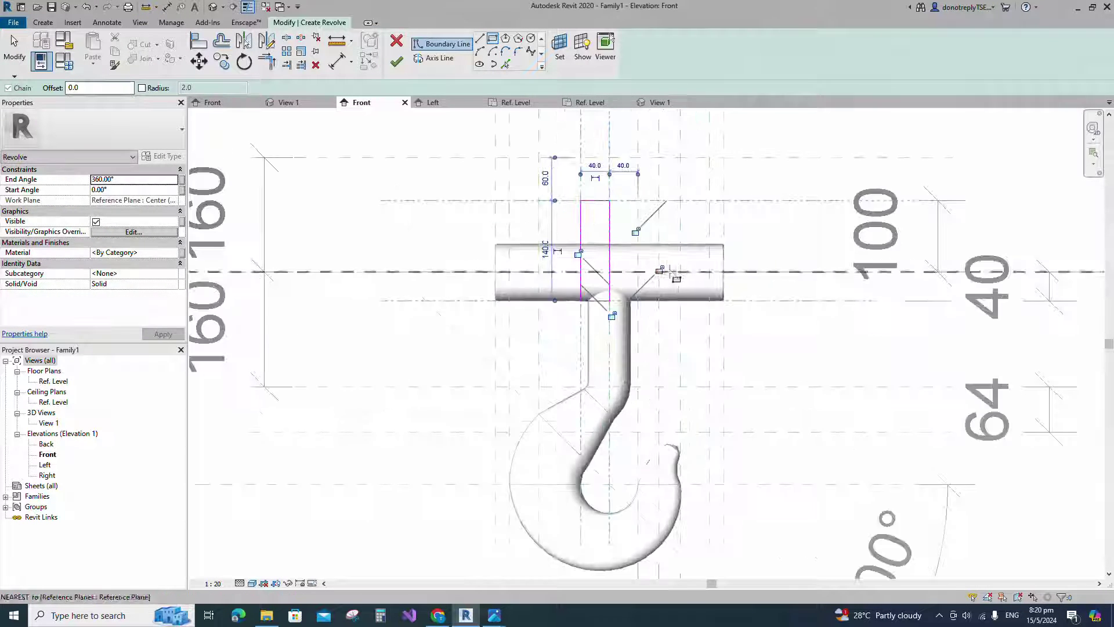
Fillet the upper outer corner of the narrow rectangular boundary with a 5 mm radius
left_click(518, 54)
left_click_drag(98, 88, 24, 94)
type("5")
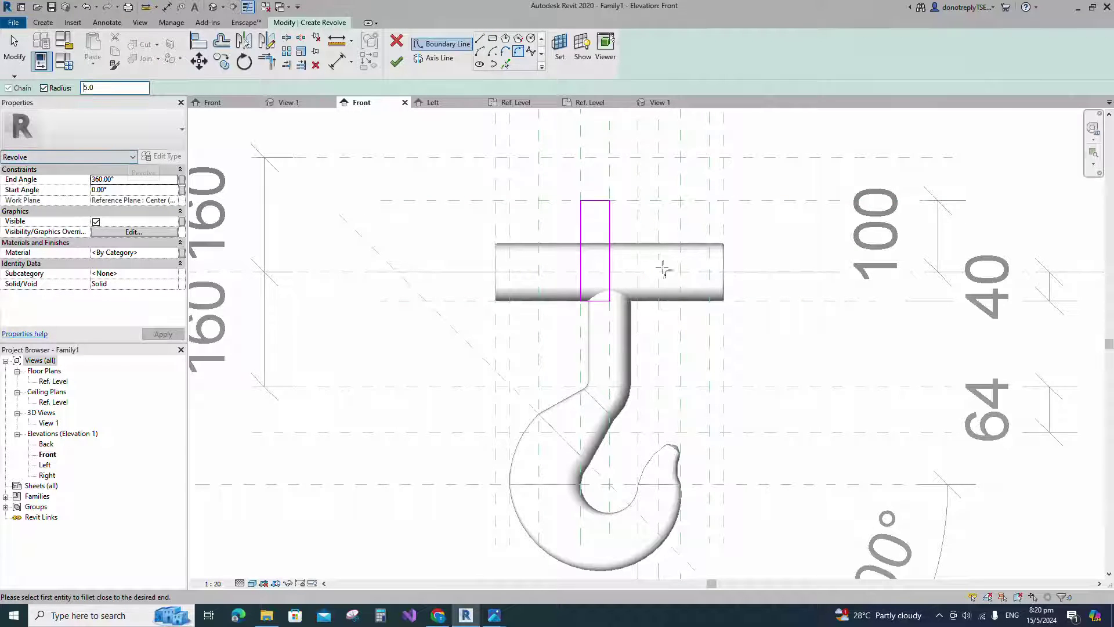
scroll(604, 252, "down", 4)
Pick the vertical center plane as the axis and finish the upright cylinder revolve
left_click(436, 61)
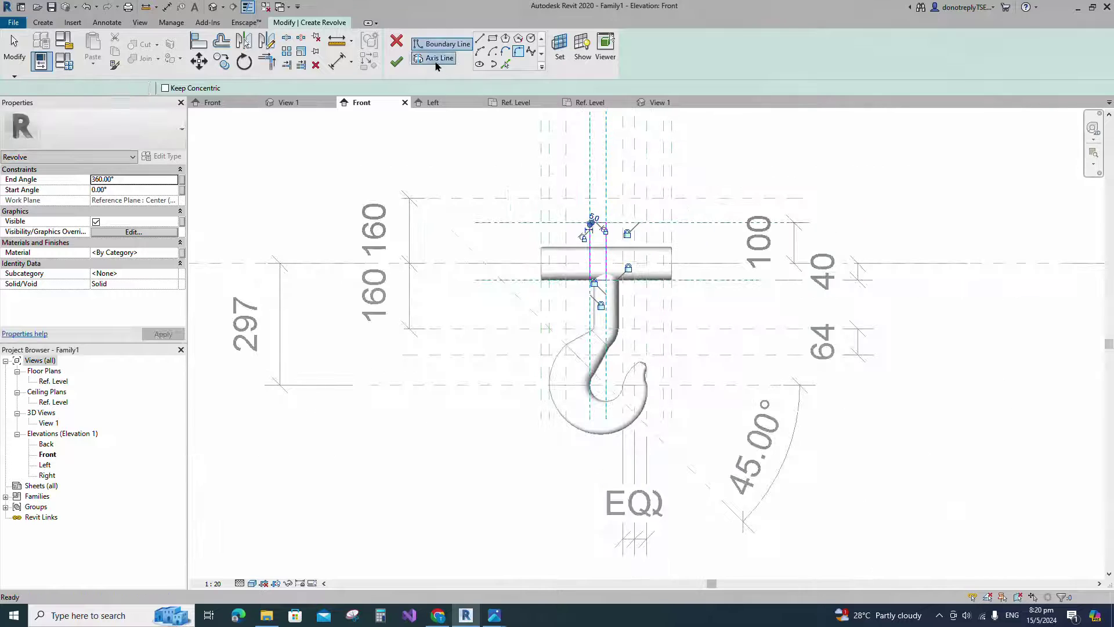
left_click(492, 41)
left_click(607, 238)
left_click(632, 243)
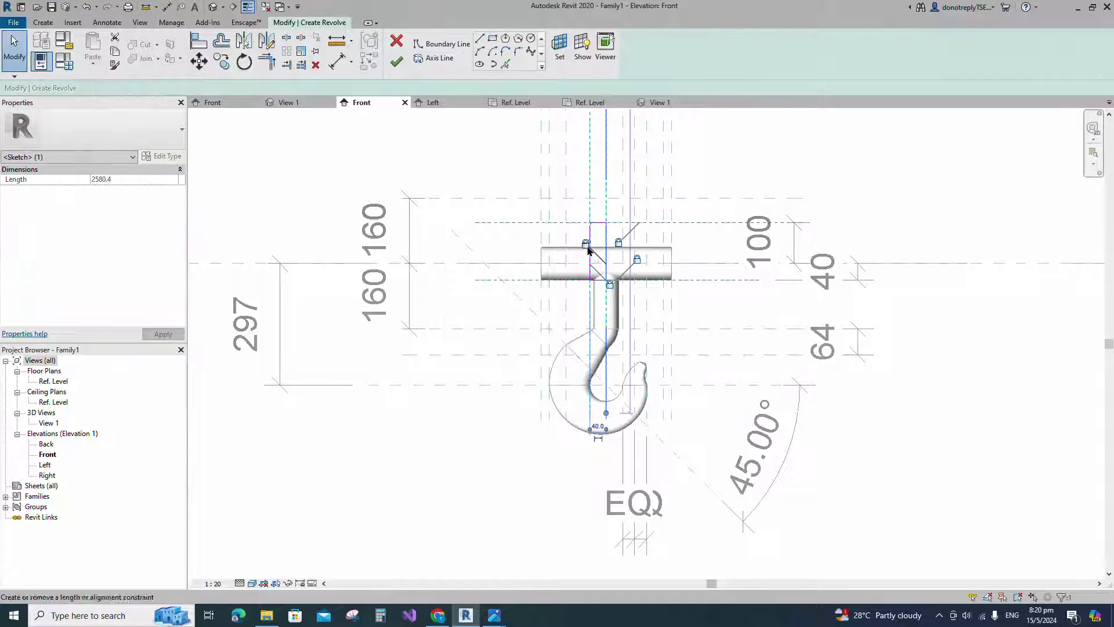
left_click(399, 64)
scroll(782, 259, "down", 2)
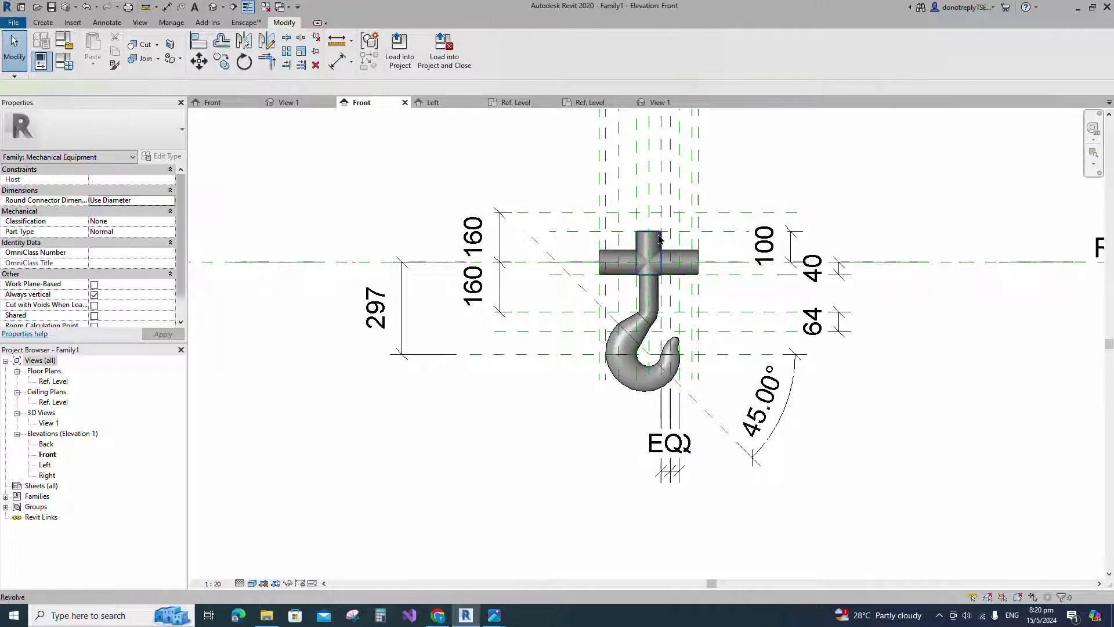
Associate the Material of the upright cylinder revolve with the Hook family parameter
left_click(659, 240)
left_click_drag(190, 310, 199, 310)
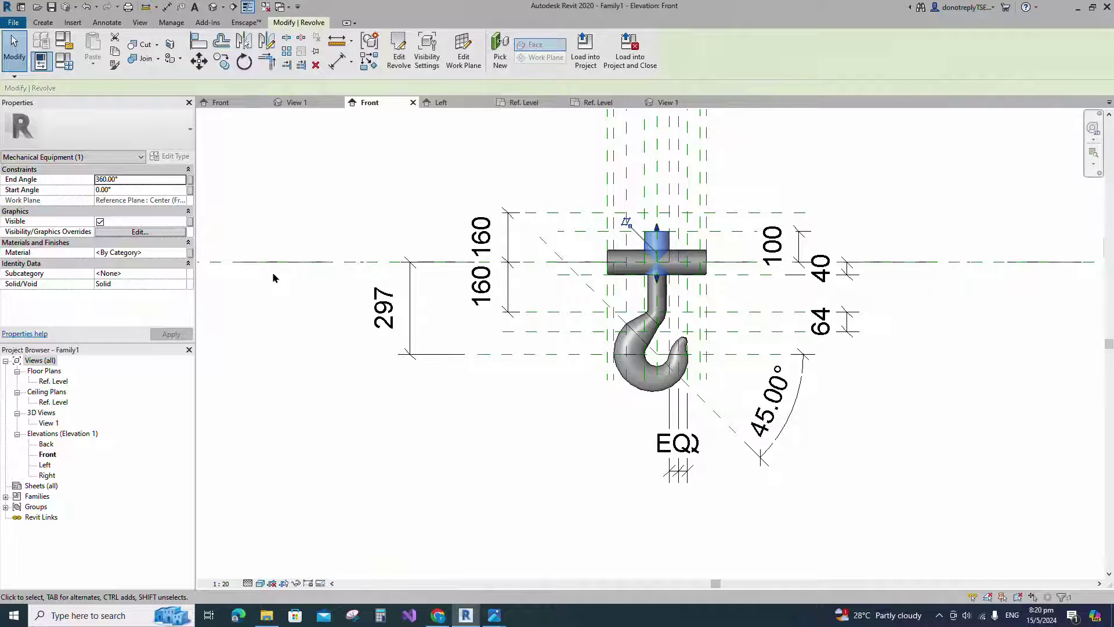
left_click(190, 253)
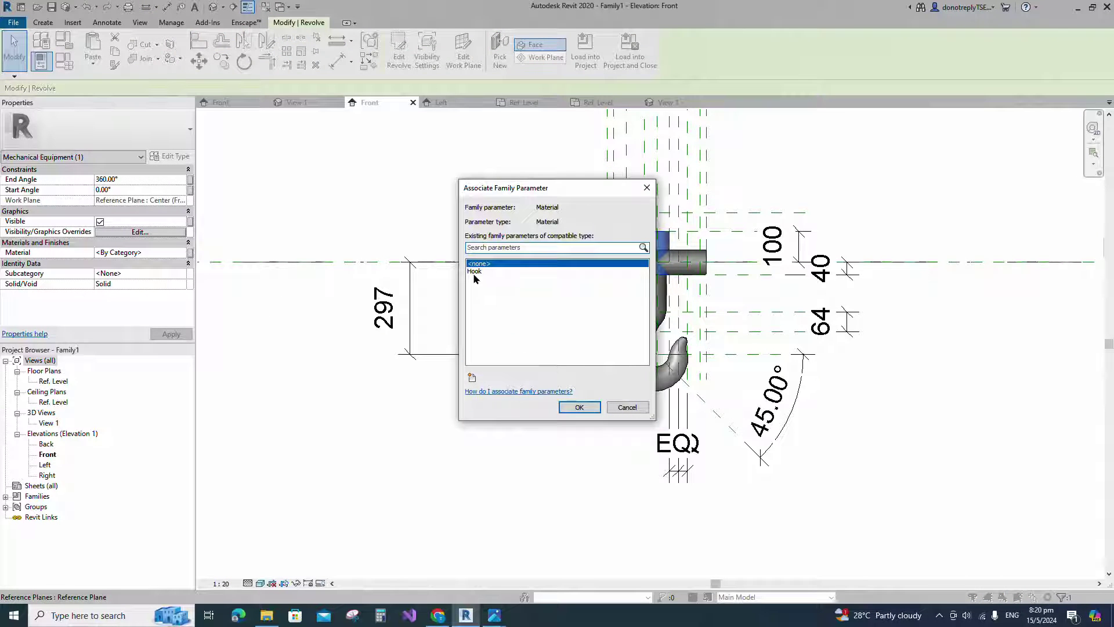
left_click(474, 272)
left_click(579, 407)
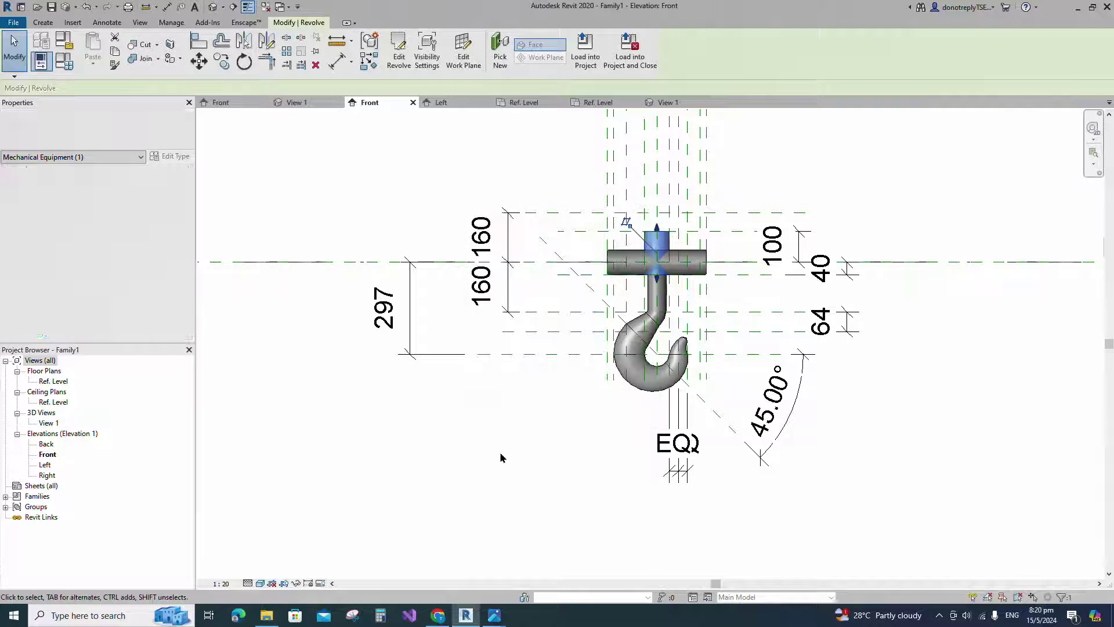
Mirror the reference plane lying 20 mm inside the crossbar's left end about the left plane of the 198 mm pair
key("Escape")
middle_click_drag(581, 132, 585, 295)
left_click(584, 295)
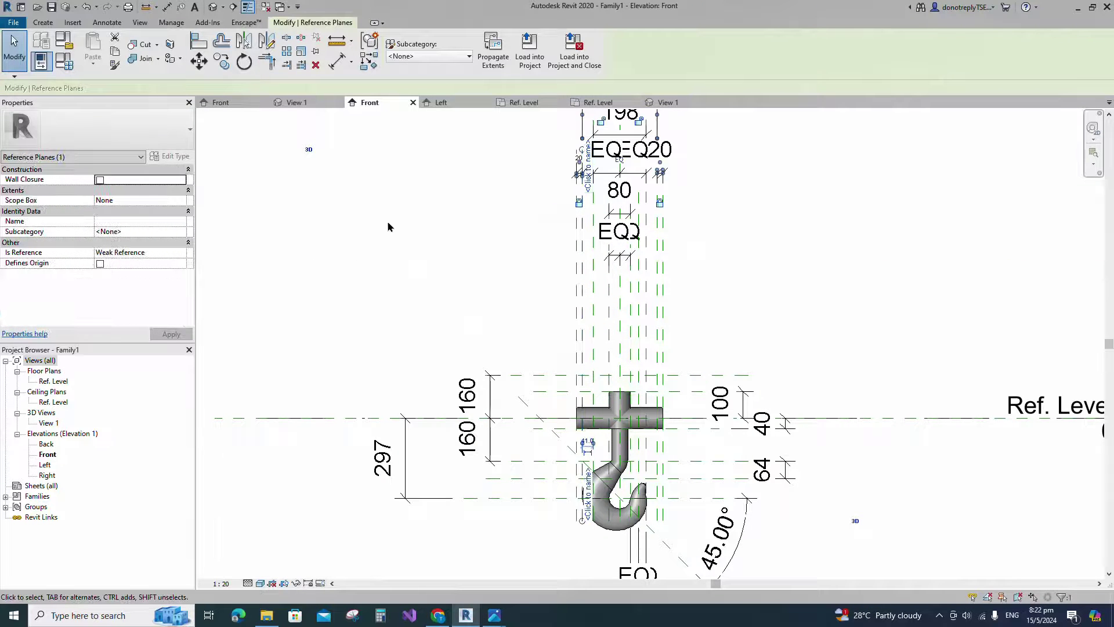
left_click(244, 41)
key("Escape")
key("Escape")
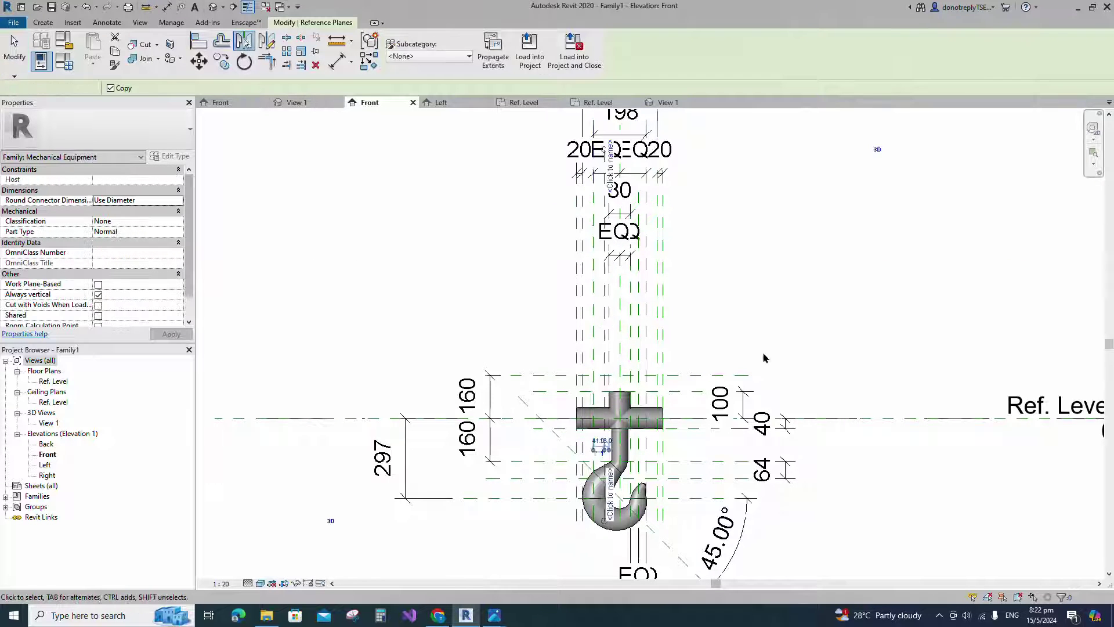
Set the Front elevation's view scale to 1:10
scroll(534, 308, "down", 2)
left_click(223, 584)
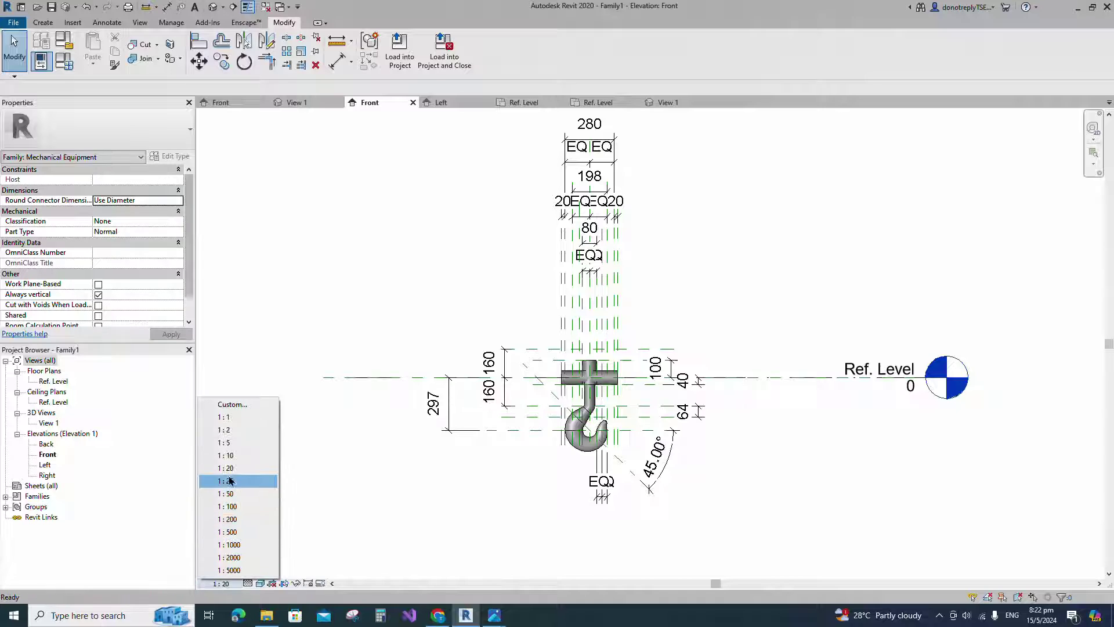
left_click(256, 469)
Dimension the mirrored plane, its mirror axis and the source plane on the left side, and make the spacing equal
scroll(472, 319, "up", 3)
left_click(339, 62)
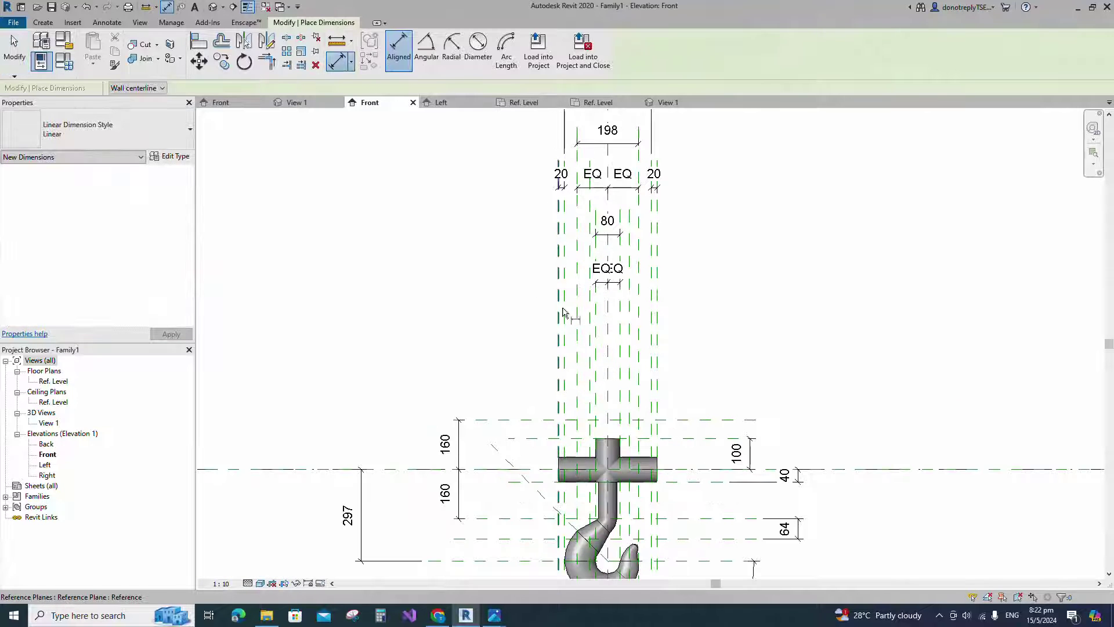
left_click(565, 312)
left_click(577, 310)
left_click(590, 304)
left_click(595, 290)
left_click(577, 247)
key("Escape")
key("Escape")
Mirror a reference plane to add the matching inner vertical plane on the right side of the center plane
left_click(591, 316)
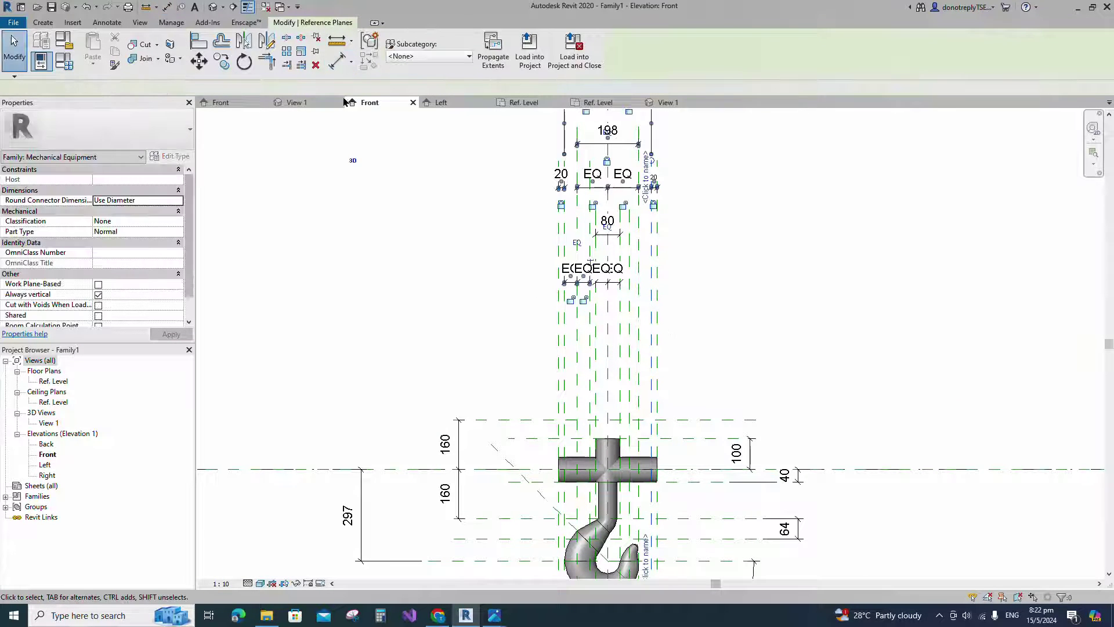
left_click(244, 40)
left_click(608, 316)
Dimension the three matching planes on the right side and make their spacing equal
left_click(347, 63)
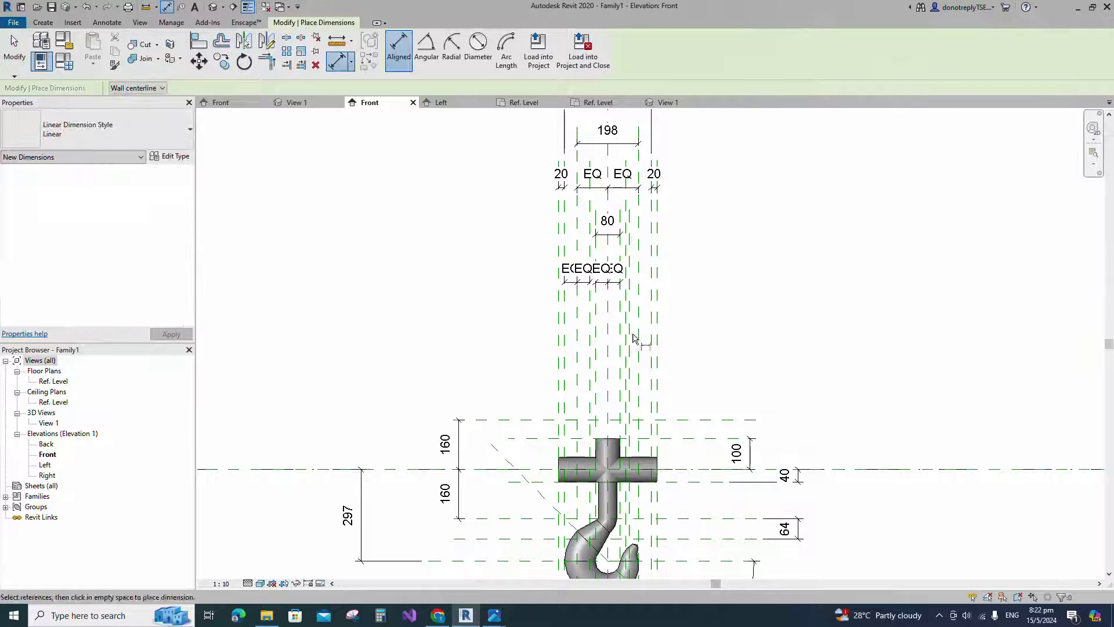
left_click(625, 314)
left_click(638, 313)
left_click(651, 313)
left_click(700, 283)
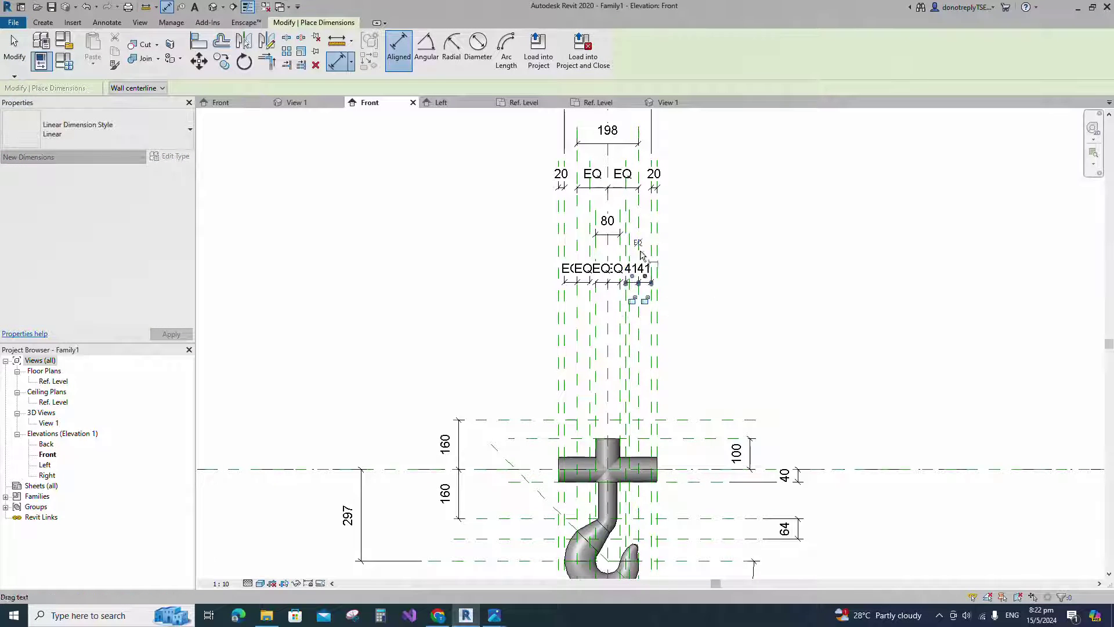
left_click(638, 246)
key("Escape")
key("Escape")
scroll(568, 353, "up", 2)
key("d")
key("i")
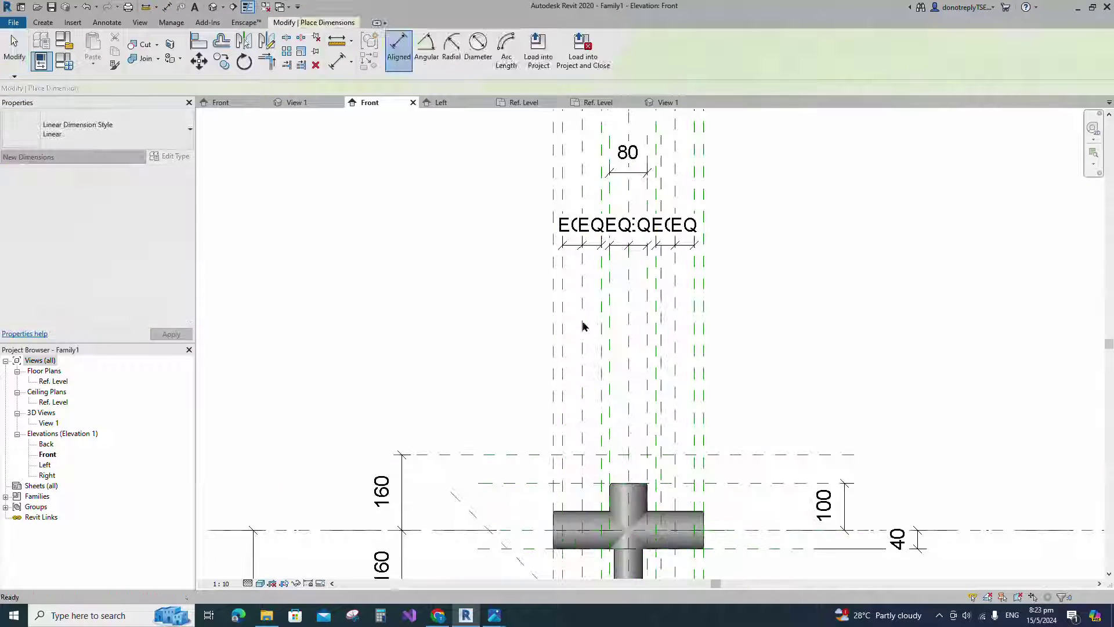
key("Escape")
key("Escape")
Add reference planes offset 12 mm inward from the two end planes of each equalized group on both sides
left_click(563, 316)
type("rp")
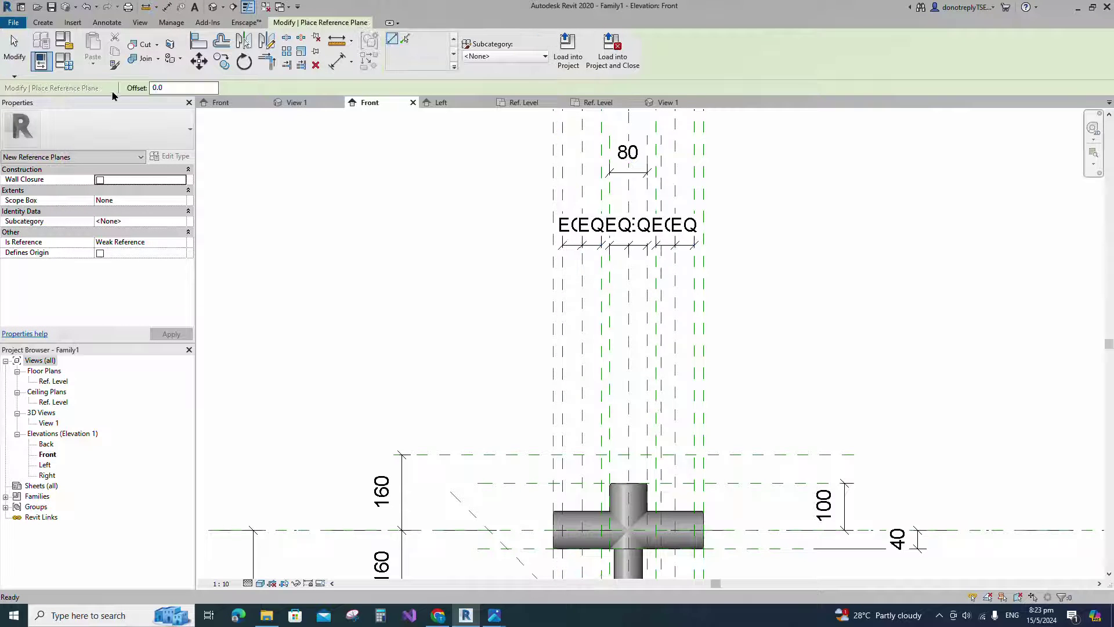
type("12")
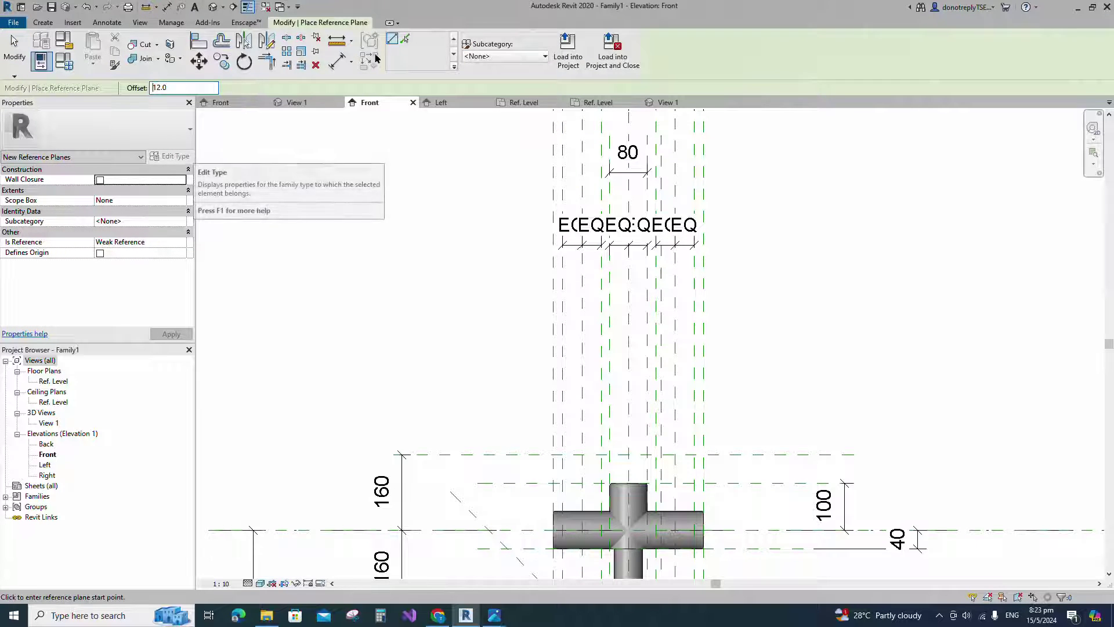
left_click(405, 39)
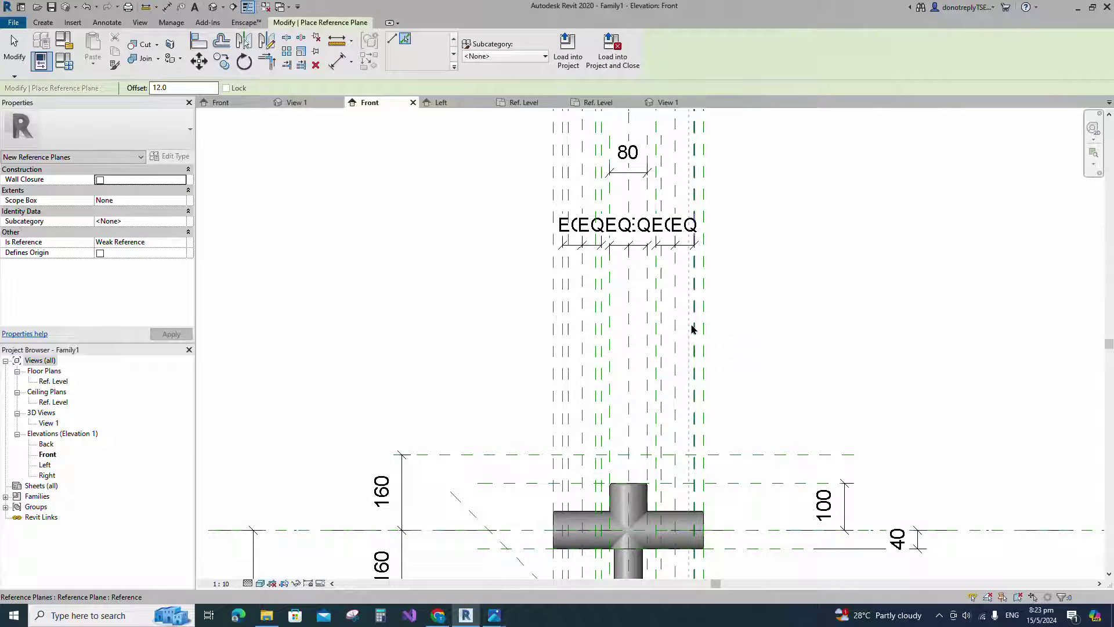
Dimension each of the four 12 mm gaps between the offset reference planes and their source planes
key("d")
key("i")
left_click(569, 285)
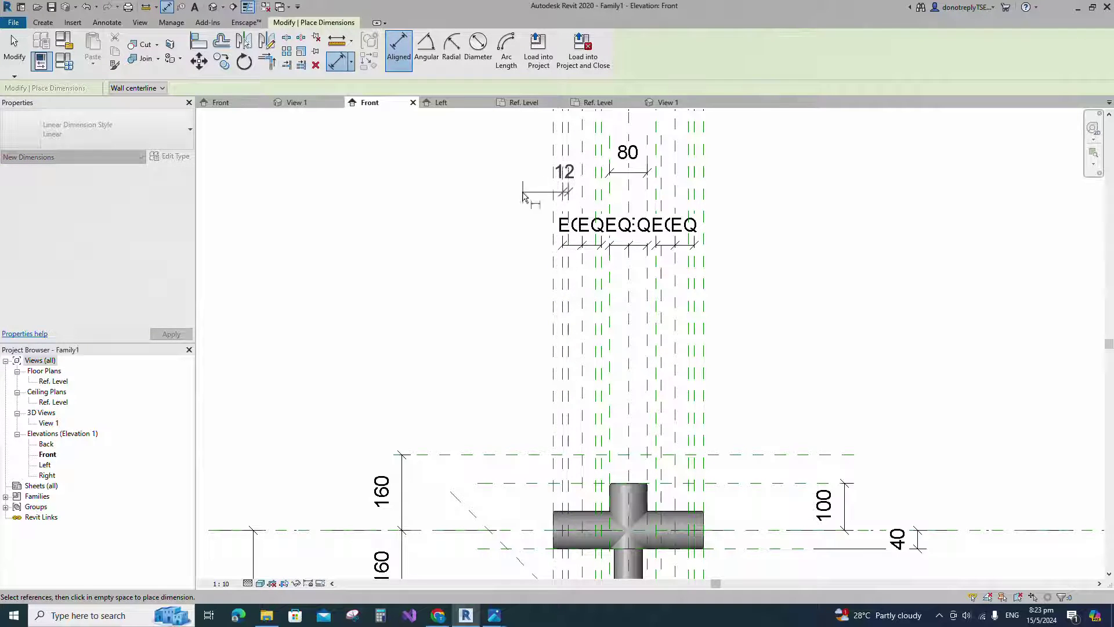
left_click(598, 281)
left_click(602, 194)
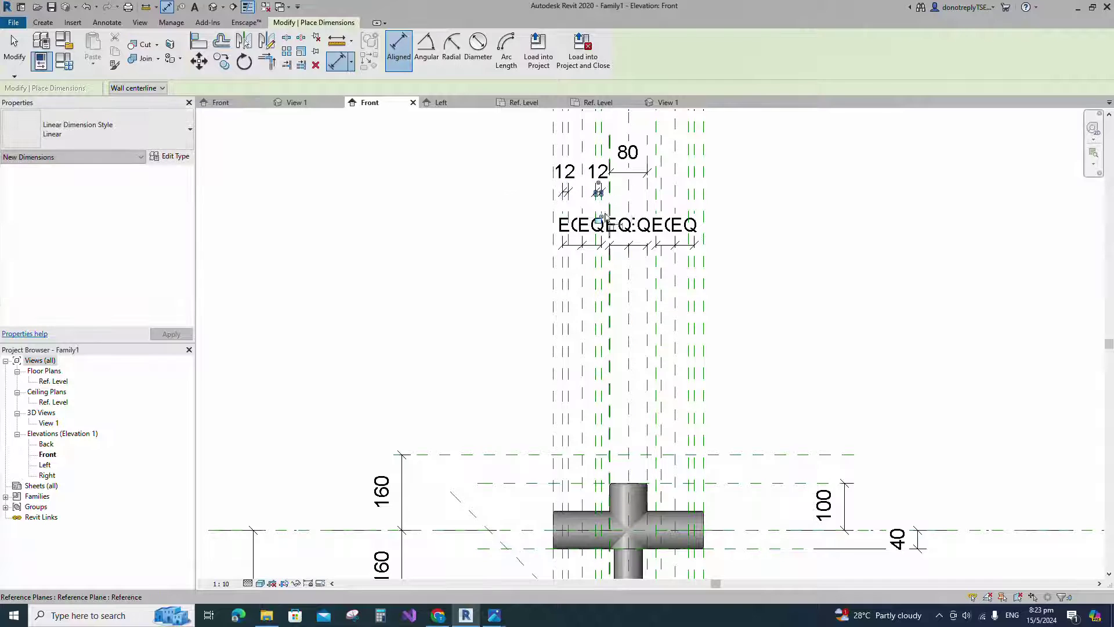
left_click(657, 266)
left_click(661, 261)
left_click(725, 194)
left_click(689, 278)
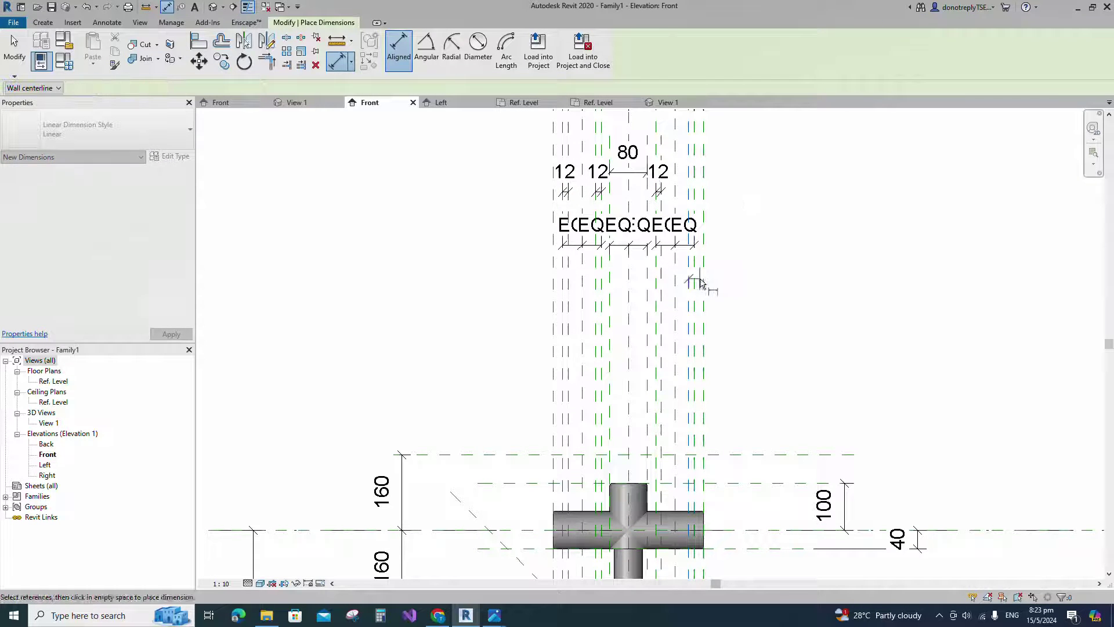
left_click(725, 197)
key("Escape")
key("Escape")
Open the Left elevation and set its detail level to Fine and its visual style to Shaded
scroll(800, 281, "down", 1)
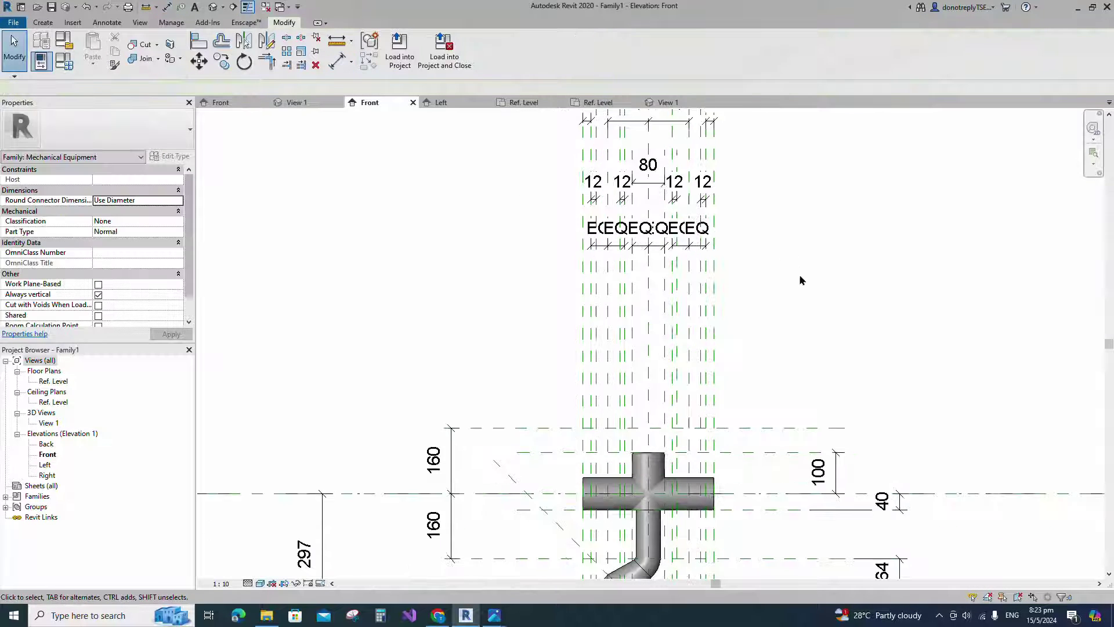
middle_click_drag(748, 544, 678, 438)
scroll(666, 429, "down", 1)
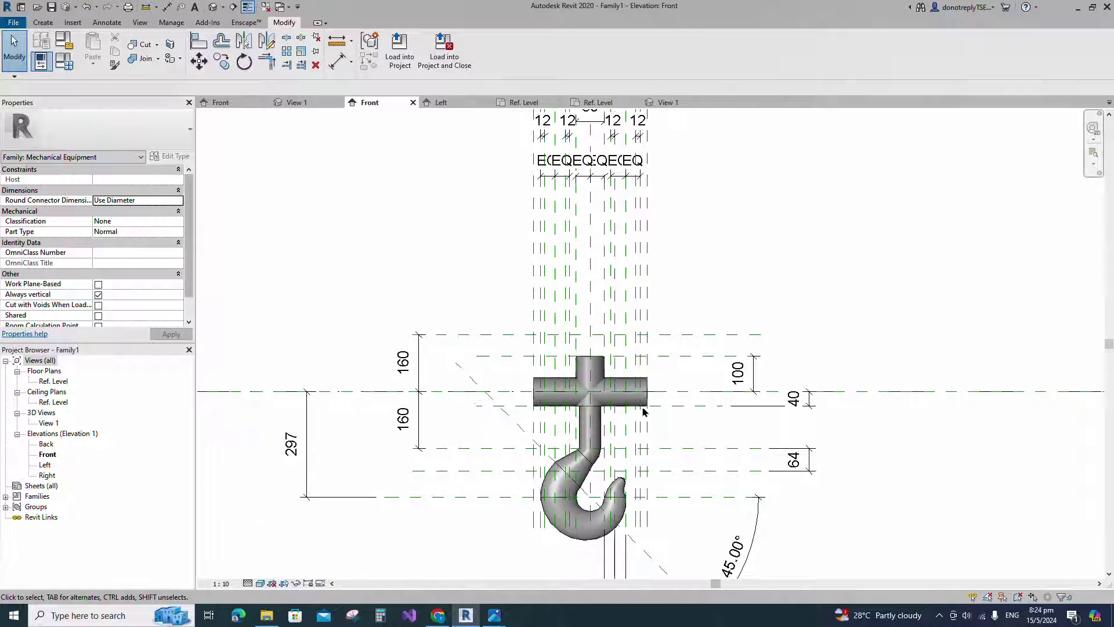
double_click(46, 465)
scroll(585, 460, "up", 3)
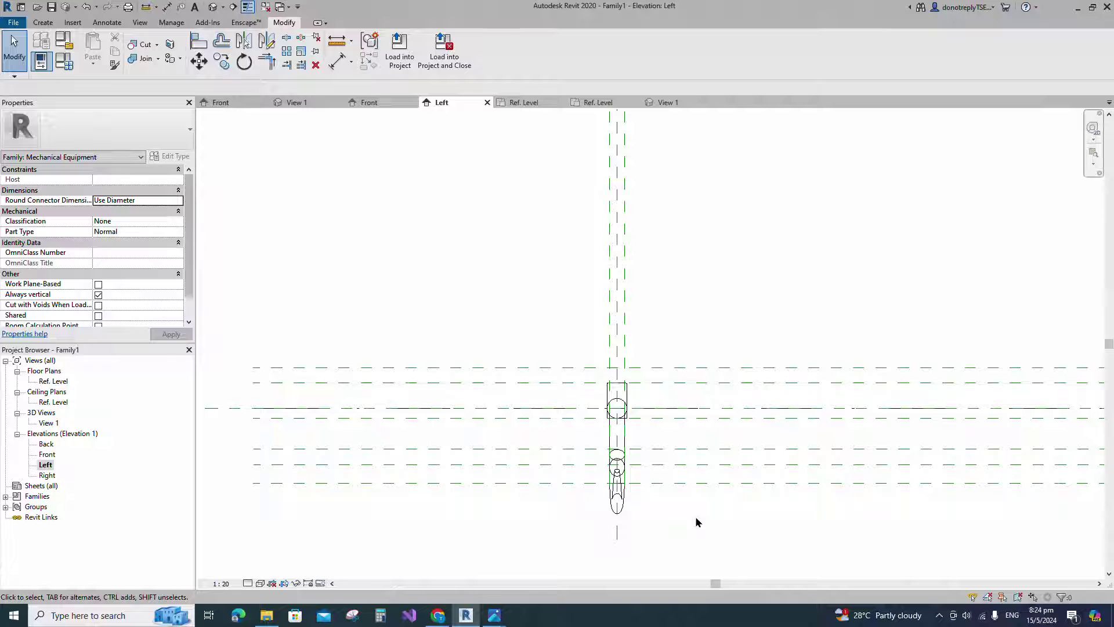
left_click(248, 584)
left_click(261, 568)
left_click(260, 583)
left_click(278, 531)
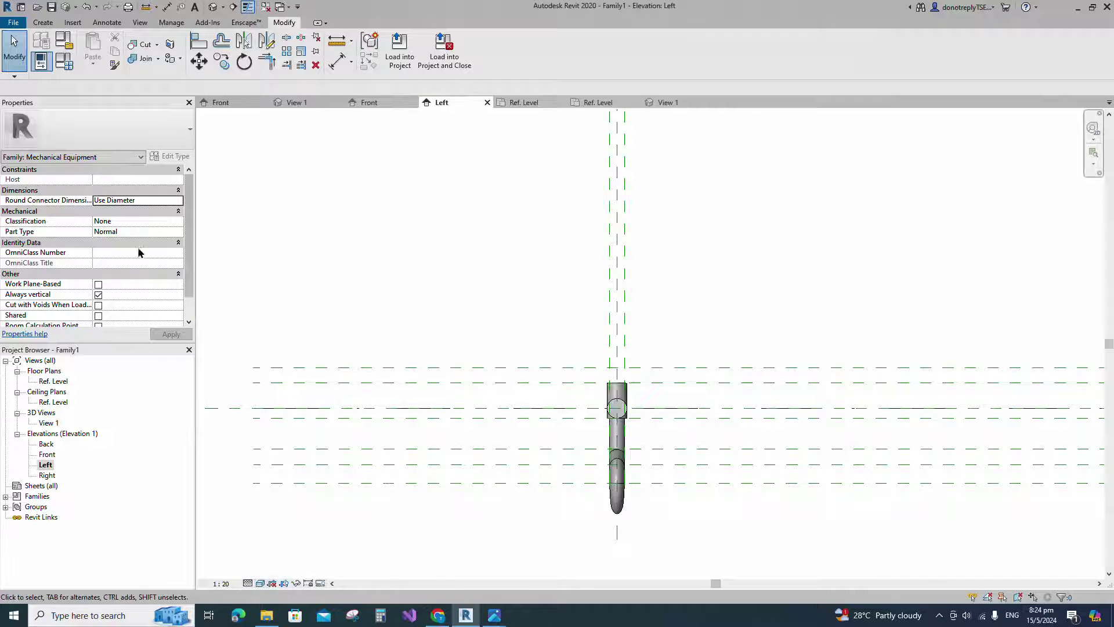
Extrude a six-sided circumscribed polygon centered on the crossbar axis, with flat edges on the 160 mm planes above and below
left_click(51, 26)
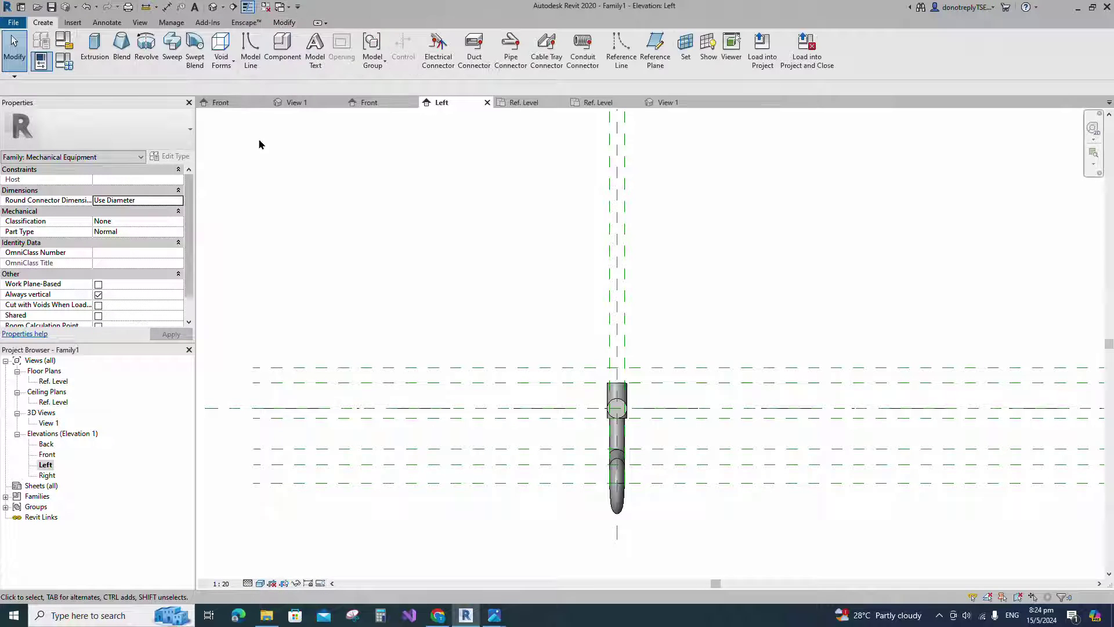
left_click(94, 46)
left_click(456, 39)
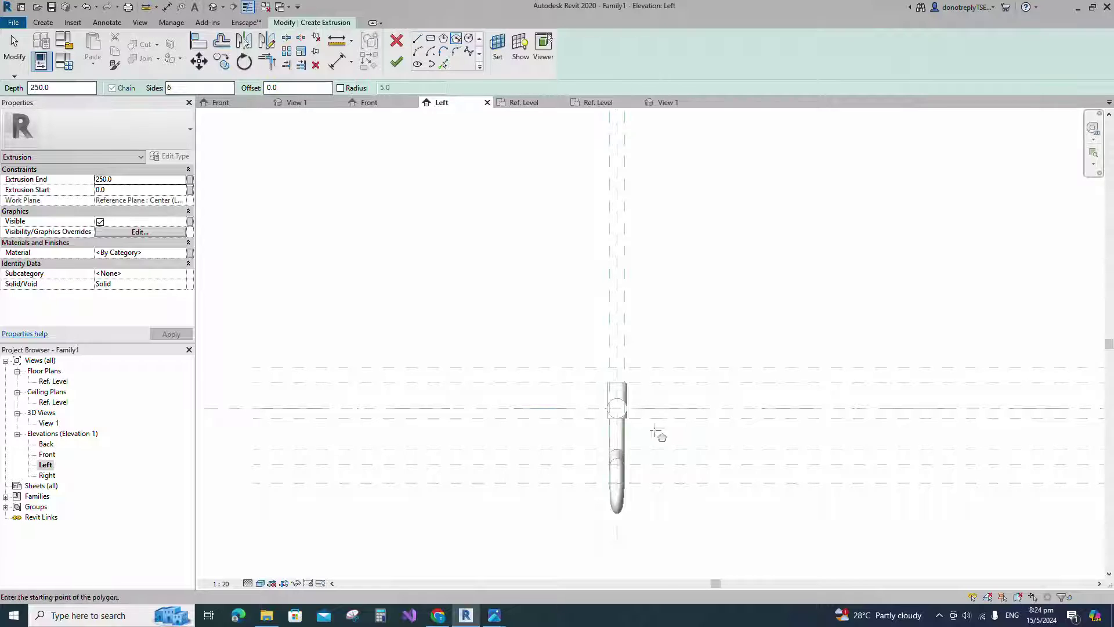
left_click(617, 409)
left_click(617, 367)
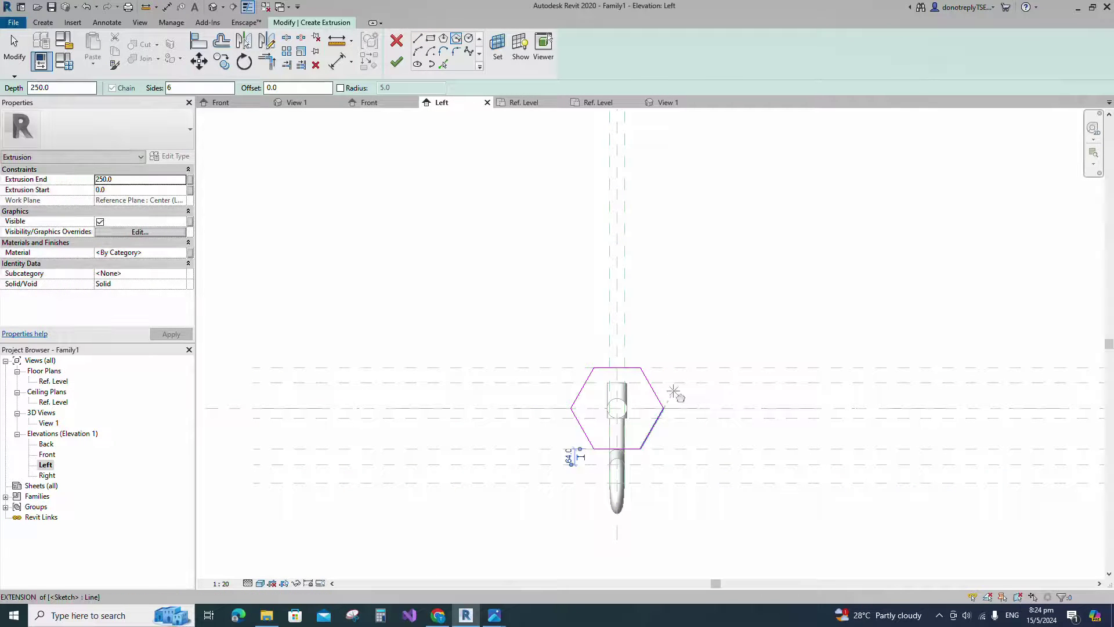
key("Escape")
left_click(397, 62)
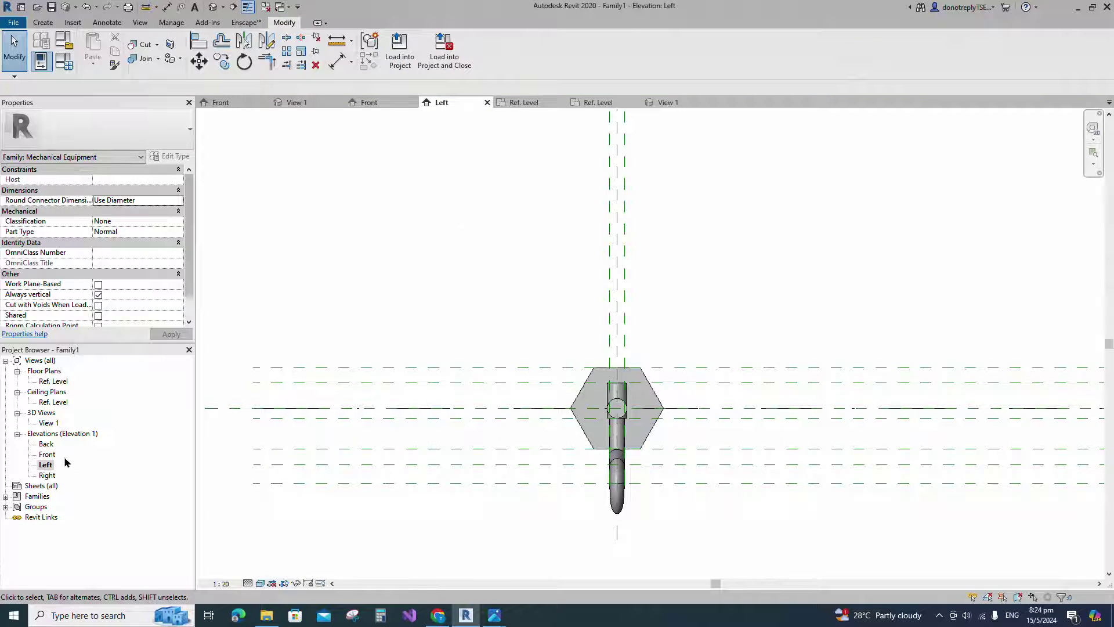
In the Front elevation, fit the hexagonal extrusion's thickness between the outermost left pair of planes 12 mm apart
double_click(47, 454)
left_click(658, 393)
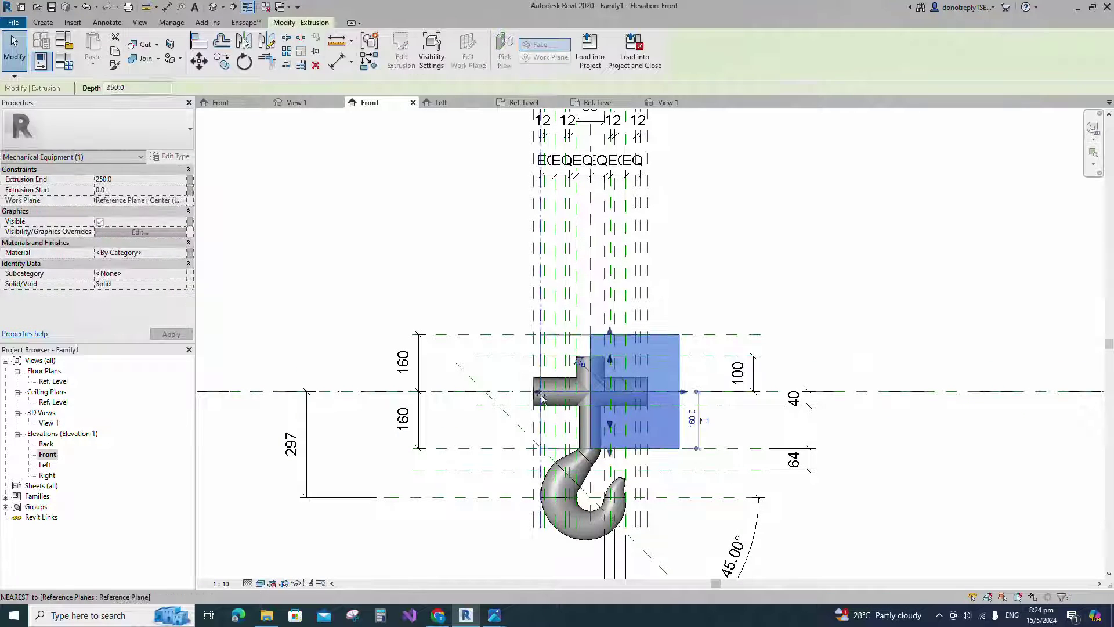
left_click(542, 375)
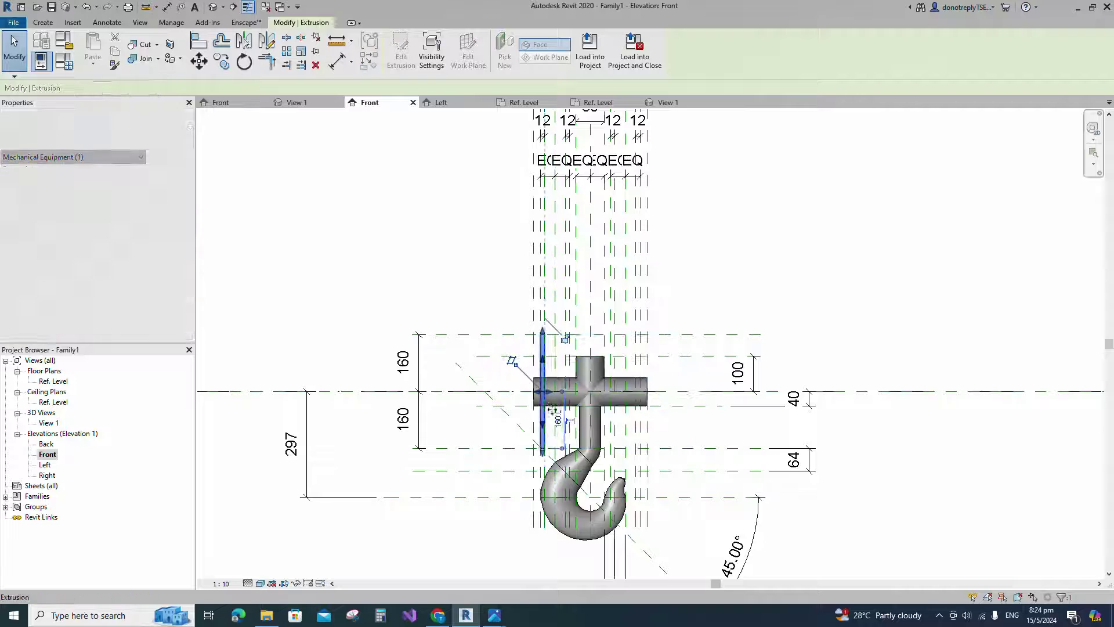
key("Escape")
Mirror the hexagonal plate about the left 198 mm plane and align the copy with the inner left 12 mm pair of planes
left_click(243, 43)
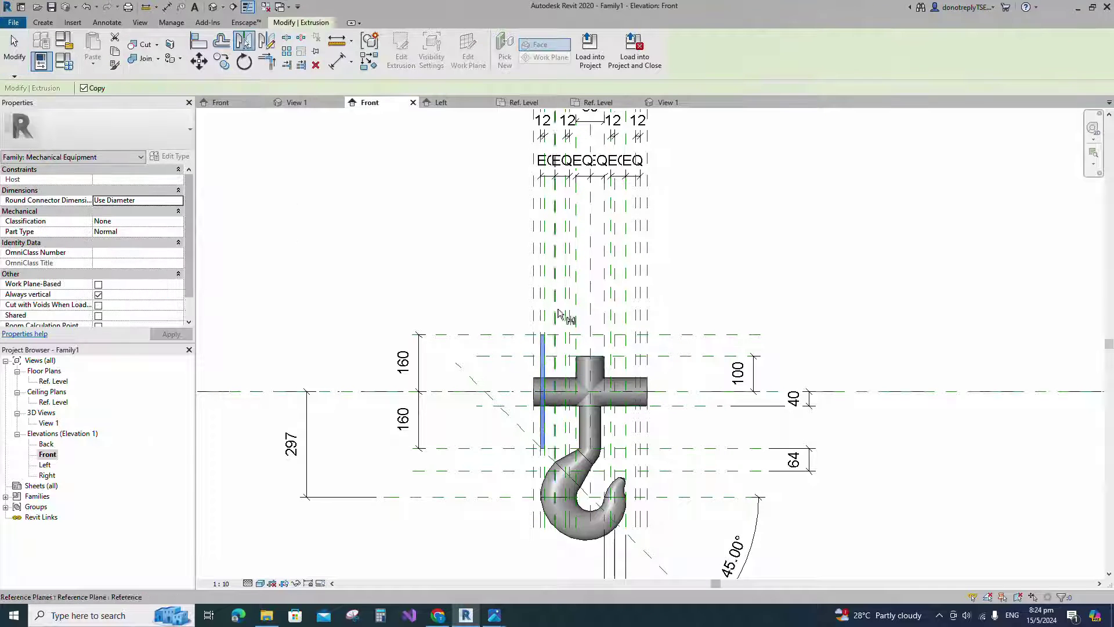
left_click(556, 310)
left_click(200, 43)
scroll(574, 364, "up", 2)
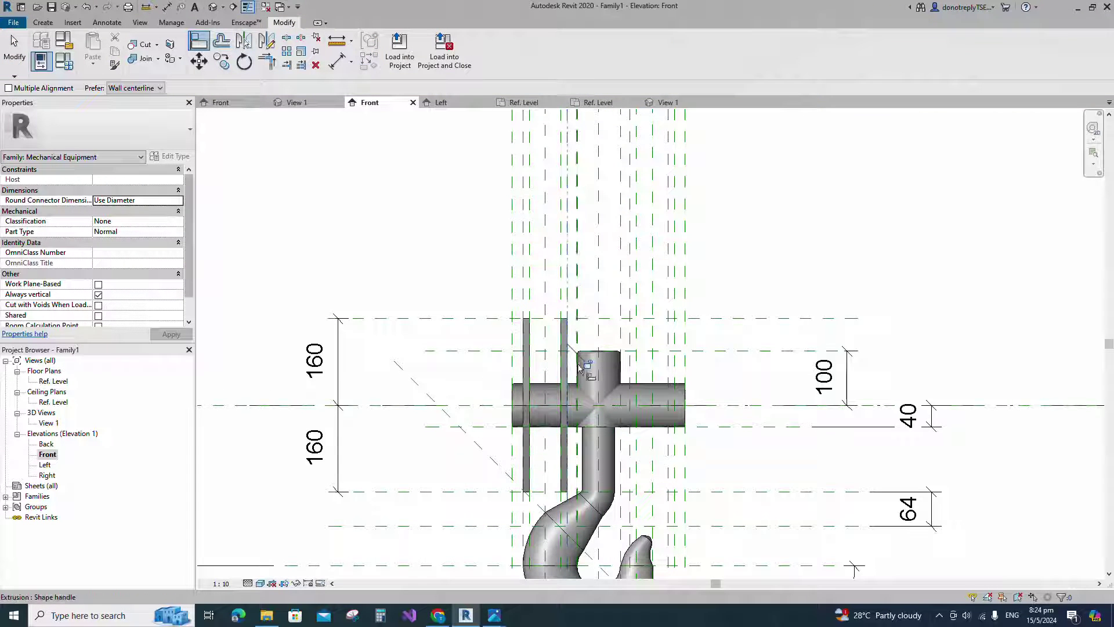
key("Escape")
key("Escape")
Mirror the inner left plate about the vertical center plane and align the copy with the inner right pair of planes
left_click(564, 340)
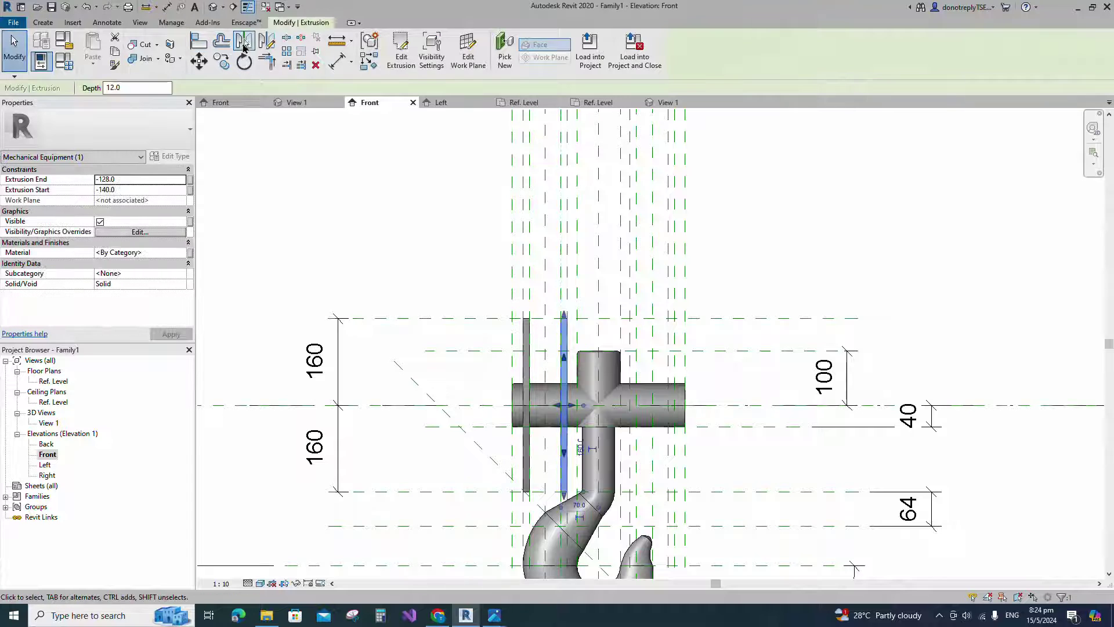
key("m")
key("m")
left_click(600, 281)
key("a")
key("l")
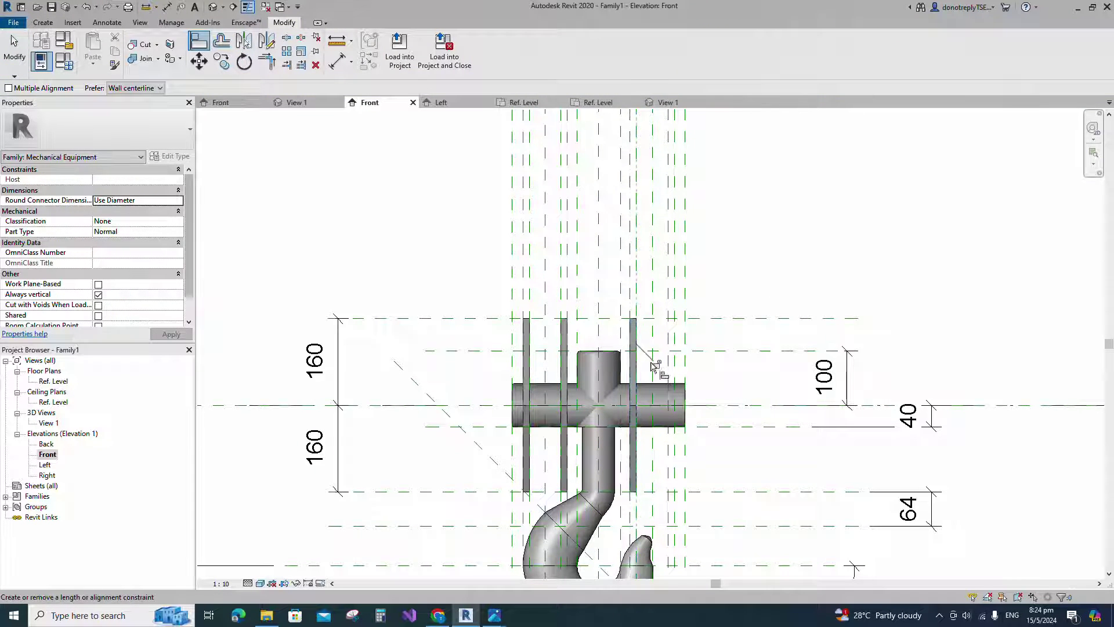
key("Escape")
key("Escape")
Mirror the inner right plate about the right 198 mm plane and align the copy with the outer right pair of planes
left_click(636, 345)
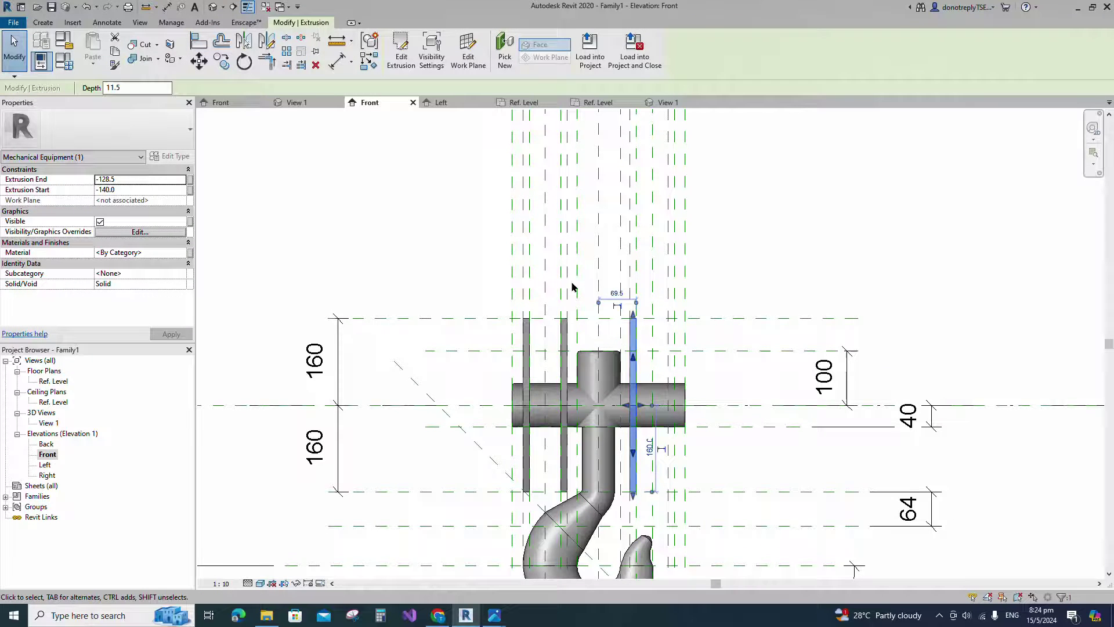
left_click(246, 44)
left_click(652, 282)
left_click(202, 44)
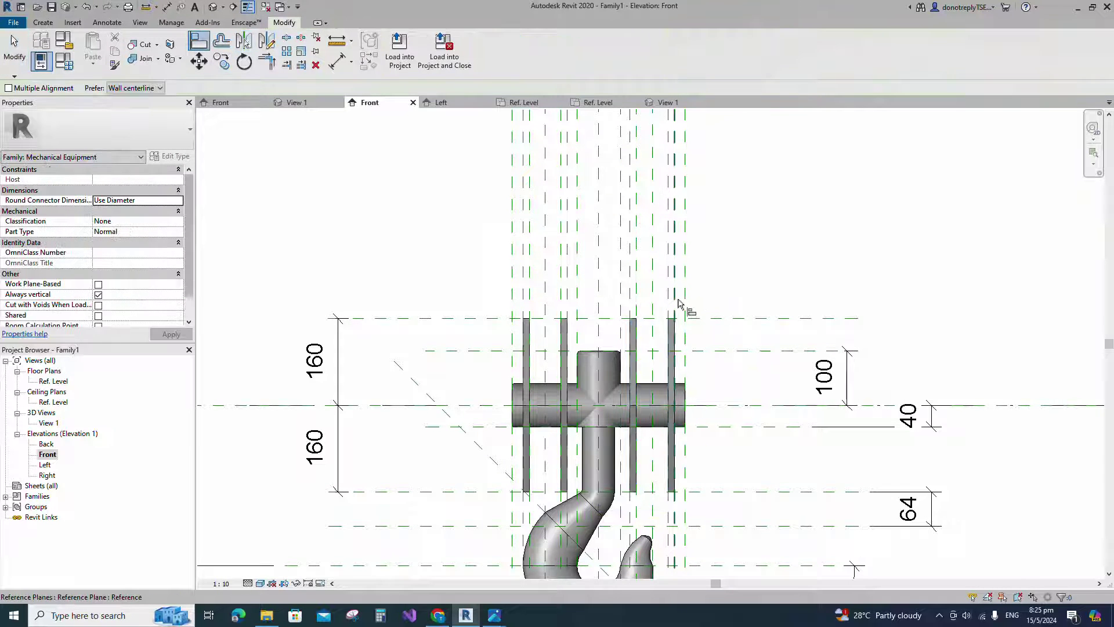
key("Escape")
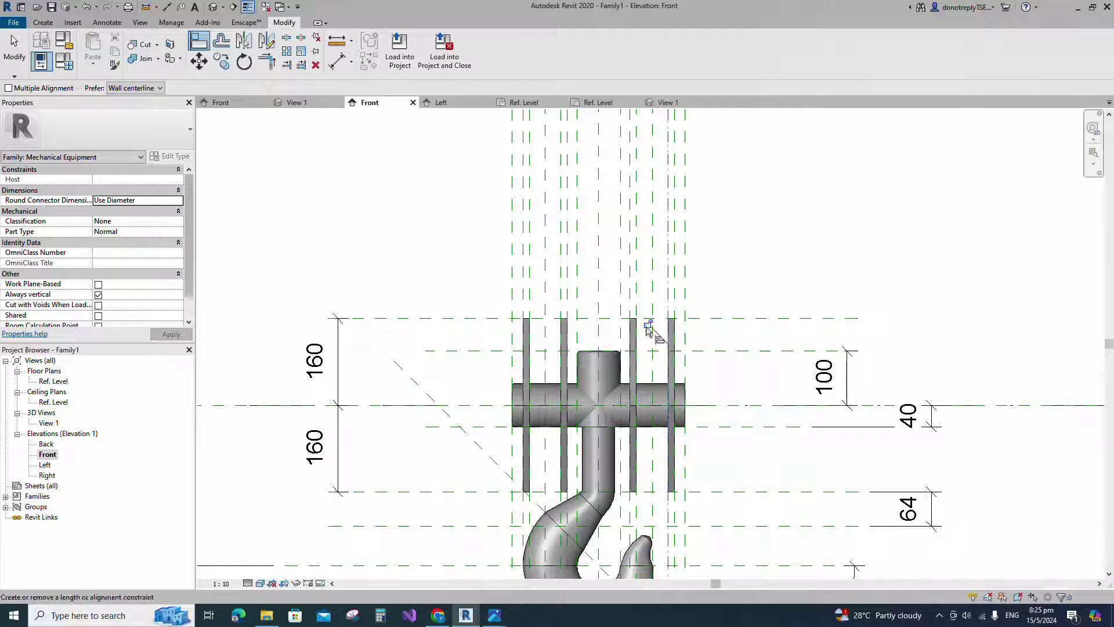
In the 3D view, link the material of all four hexagonal plates to a new type parameter named Cover
scroll(678, 342, "down", 2)
double_click(57, 425)
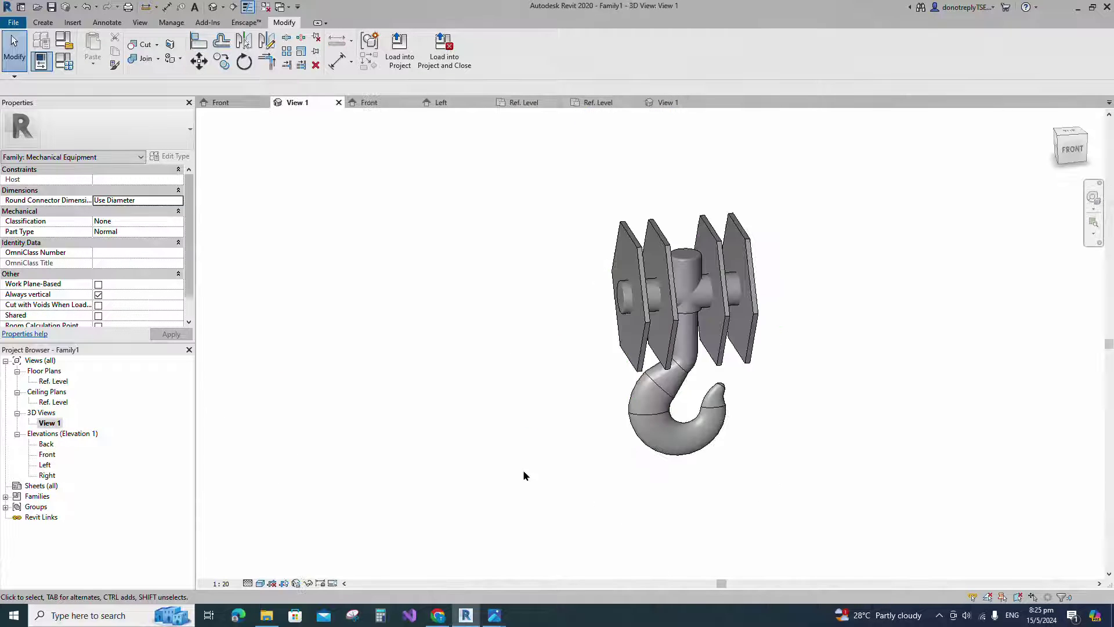
mouse_move(525, 472)
middle_mouse_down("shift")
mouse_move(524, 523)
mouse_move(432, 443)
mouse_move(602, 477)
mouse_move(545, 488)
mouse_move(580, 487)
middle_mouse_up("shift")
left_click(681, 345)
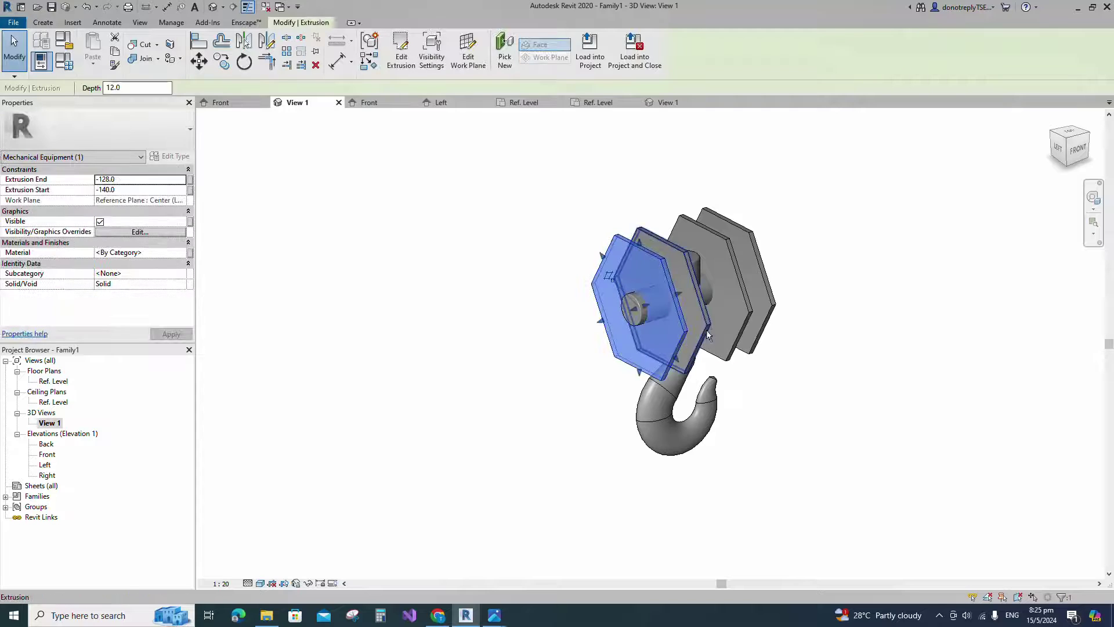
left_click(708, 333, "ctrl")
left_click(740, 335, "ctrl")
left_click(763, 331, "ctrl")
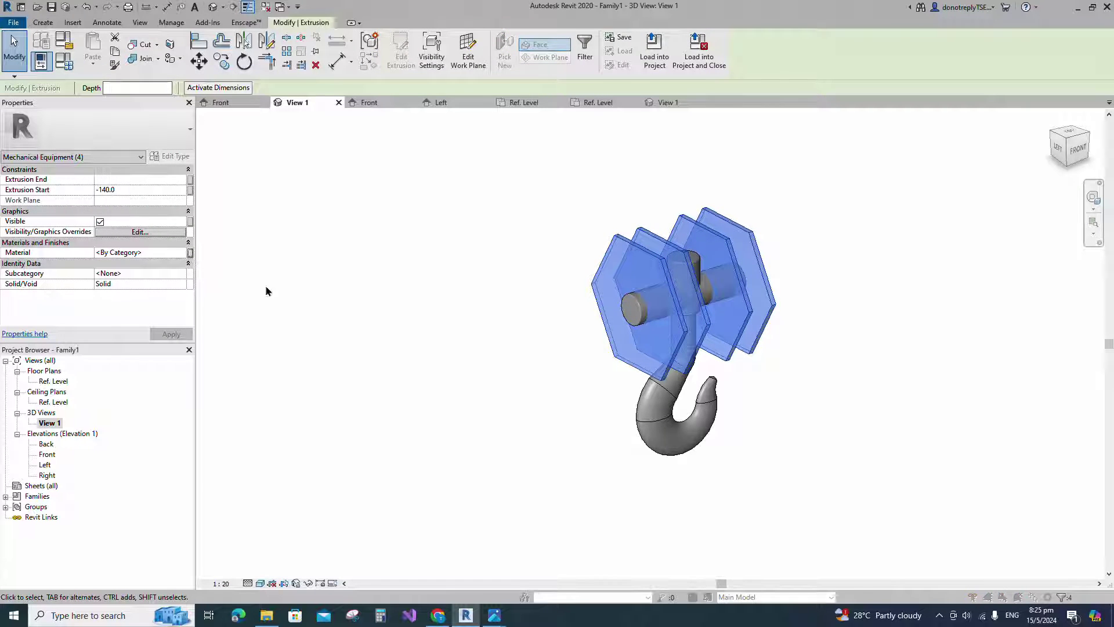
left_click(190, 253)
left_click(472, 372)
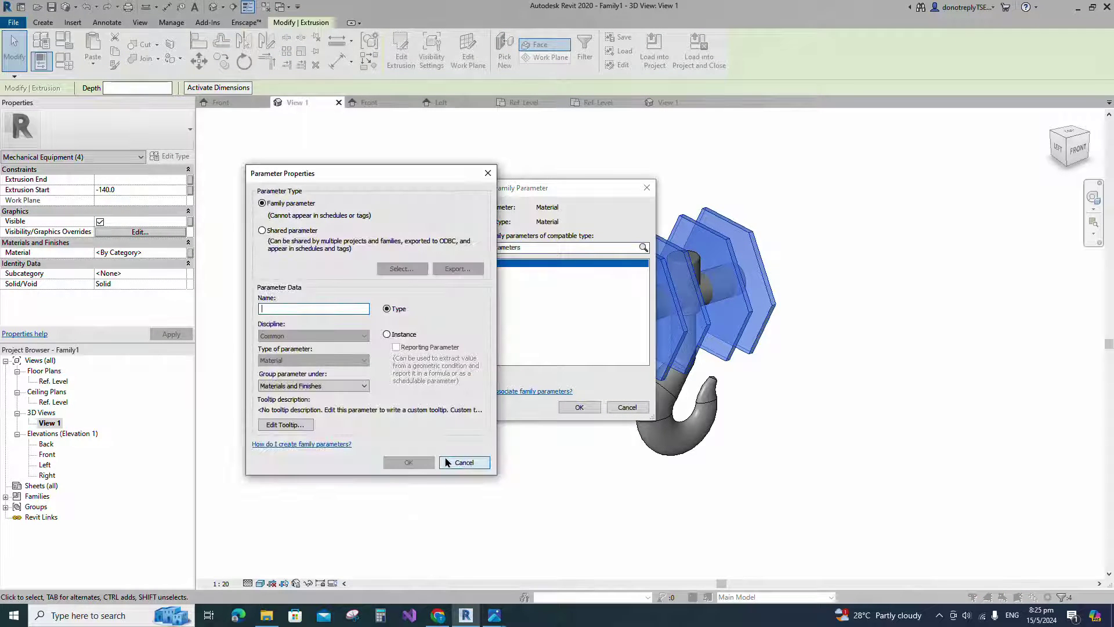
type("Cover")
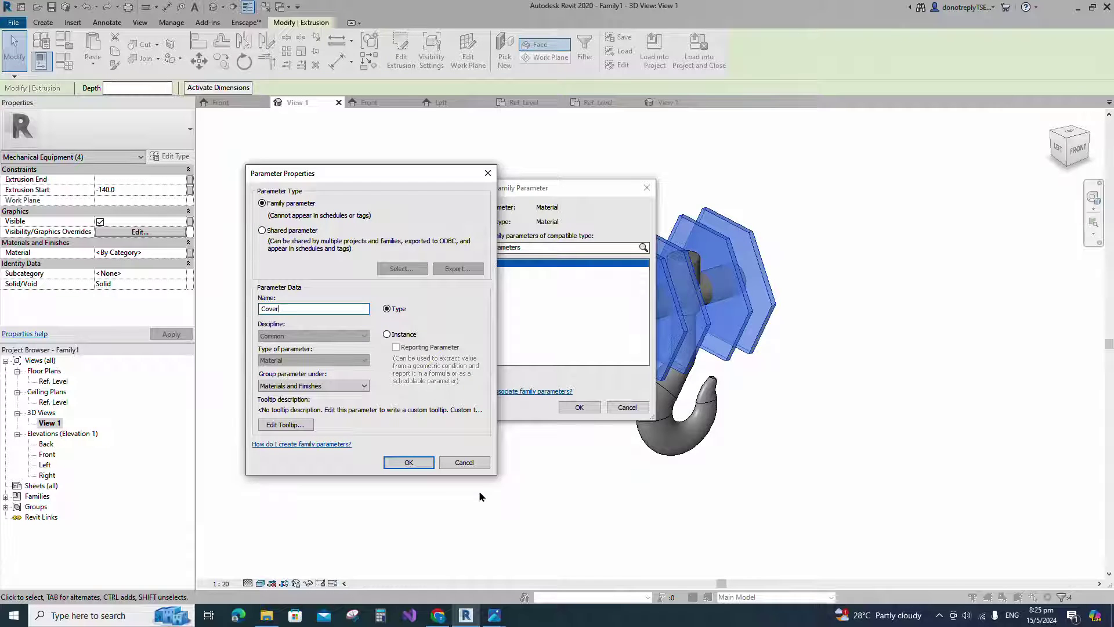
left_click(409, 462)
left_click(577, 407)
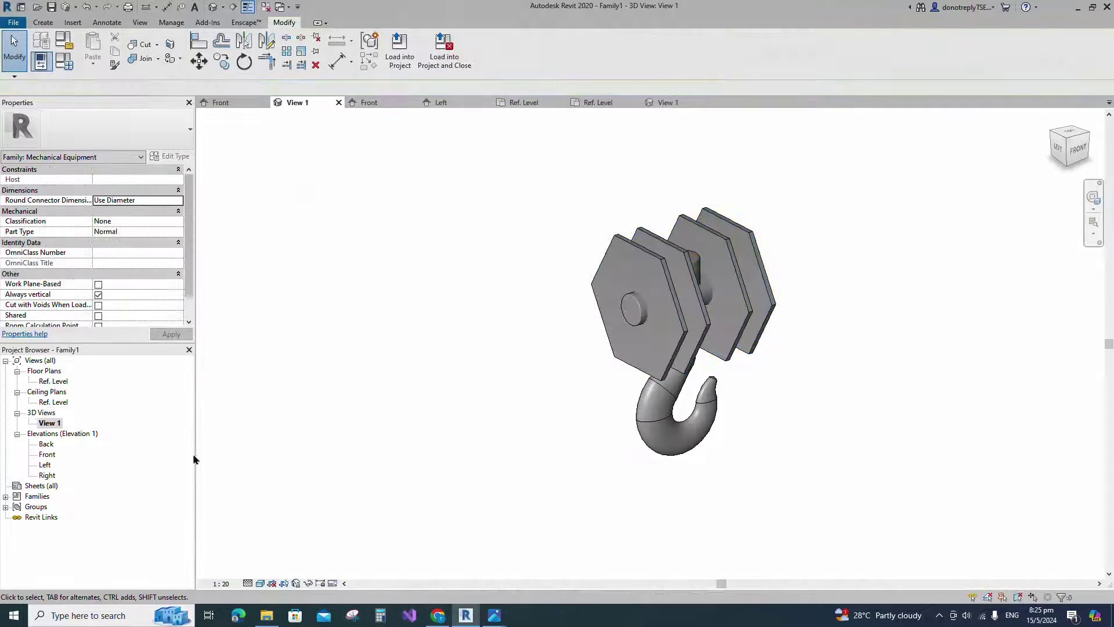
In the Front elevation, start a Revolve and sketch a rectangle about 32 by 151 mm between the two left plates, standing on the horizontal center plane
double_click(55, 458)
scroll(723, 505, "up", 2)
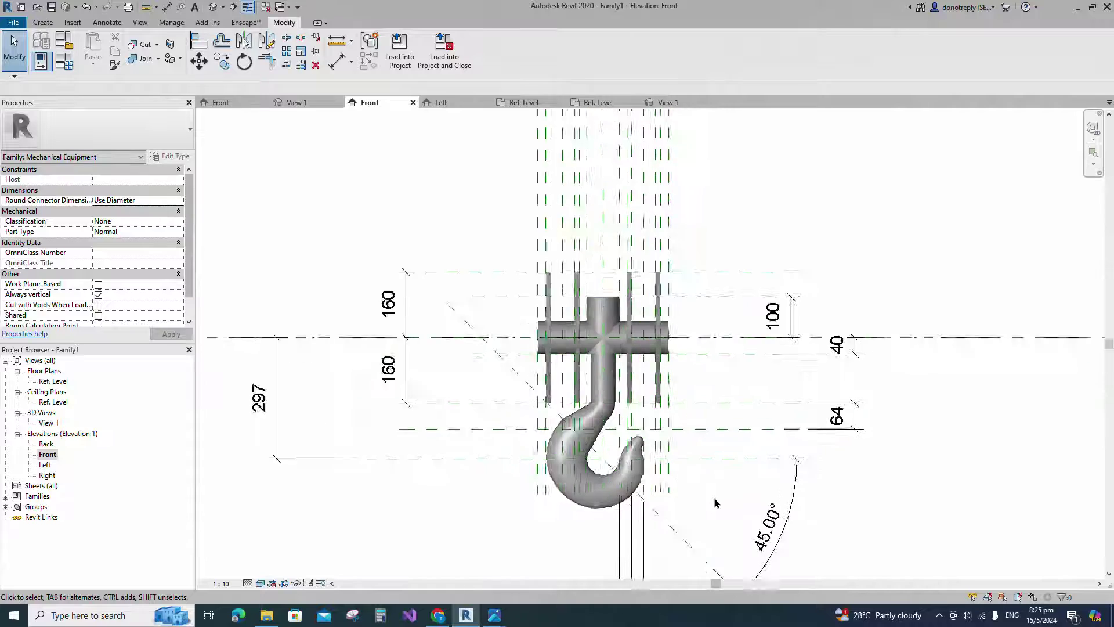
left_click(43, 22)
left_click(146, 55)
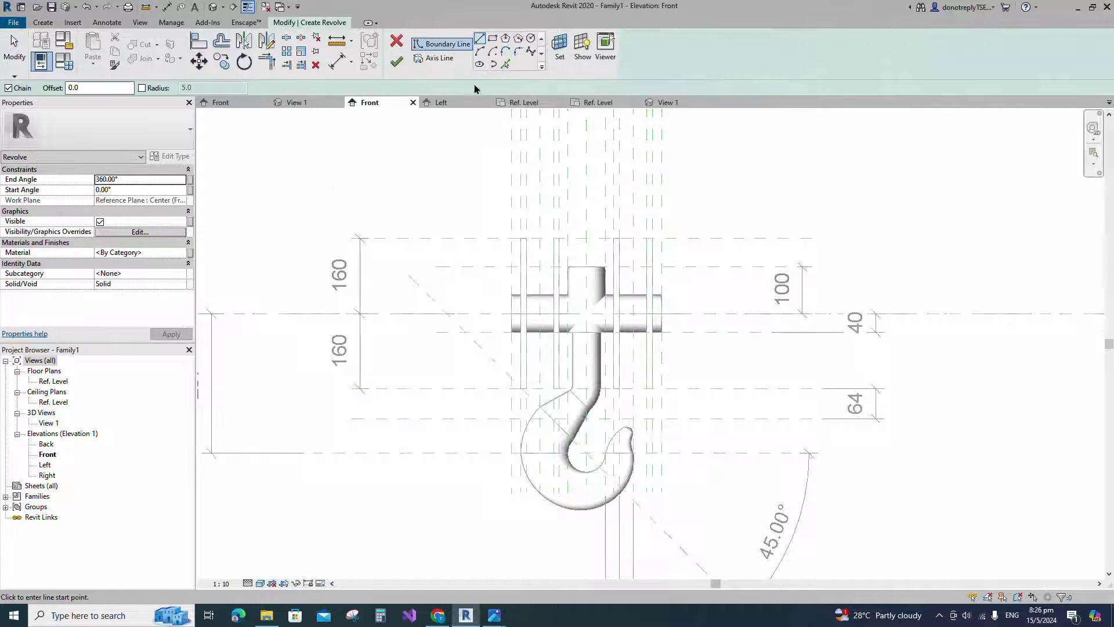
left_click(492, 40)
scroll(562, 272, "up", 3)
left_click(505, 212)
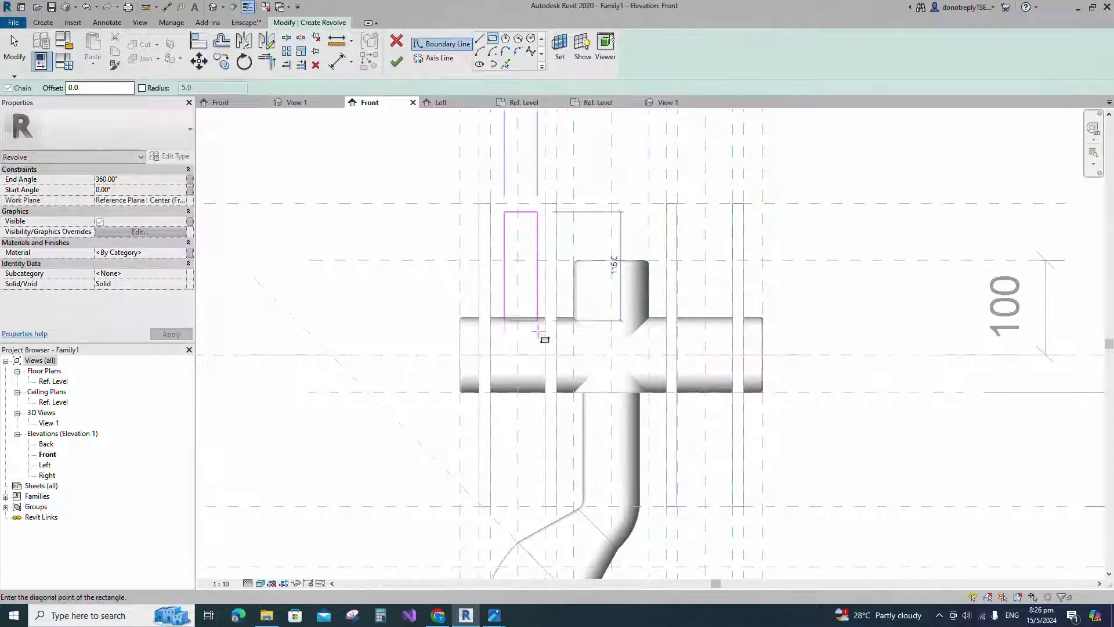
left_click(534, 355)
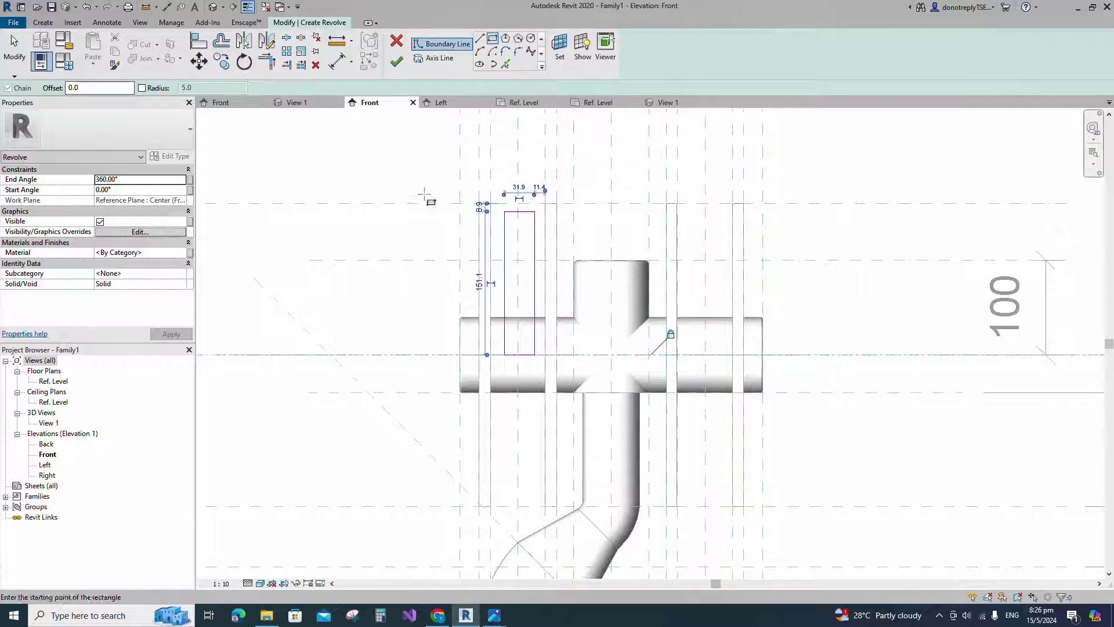
Dimension the rectangle's two vertical sides from the reference plane running between them
key("d")
key("i")
left_click(504, 234)
left_click(519, 235)
left_click(535, 236)
scroll(538, 261, "down", 4)
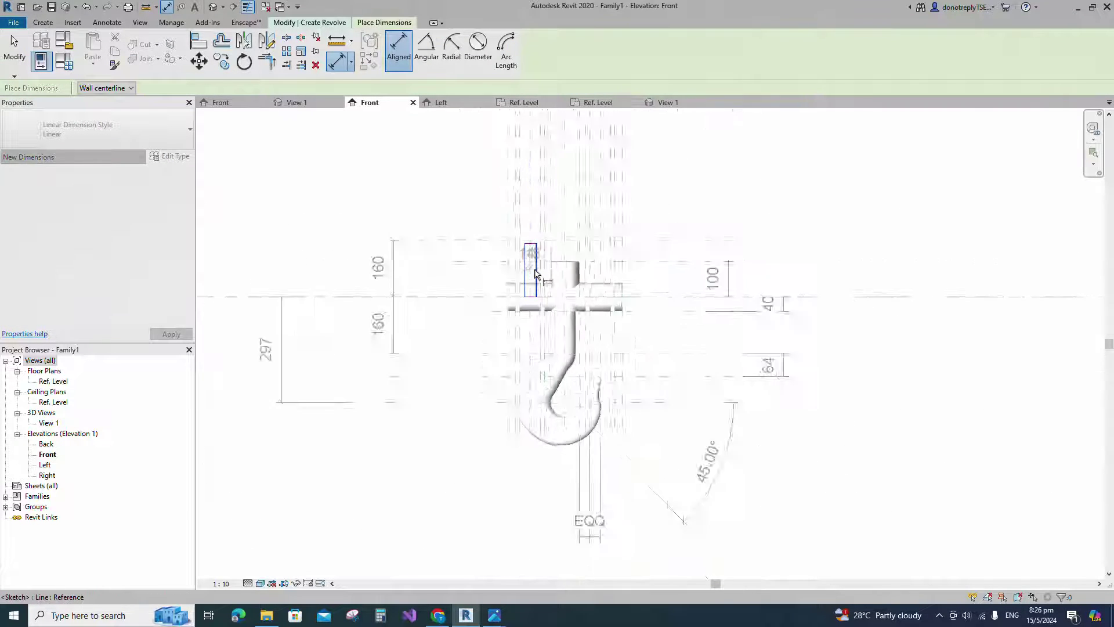
scroll(669, 199, "up", 1)
scroll(658, 244, "down", 4)
scroll(660, 232, "up", 3)
left_click(647, 244)
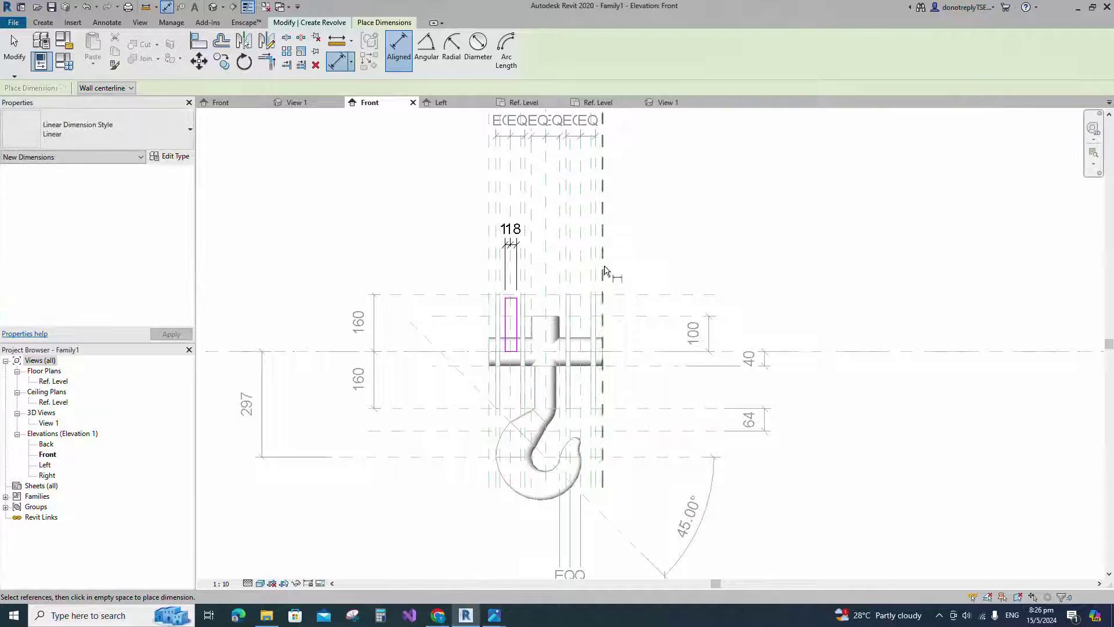
key("Escape")
Set each vertical side of the rectangle 20 mm from the middle plane and lock both distances
scroll(454, 267, "up", 1)
left_click(521, 323)
left_click(524, 219)
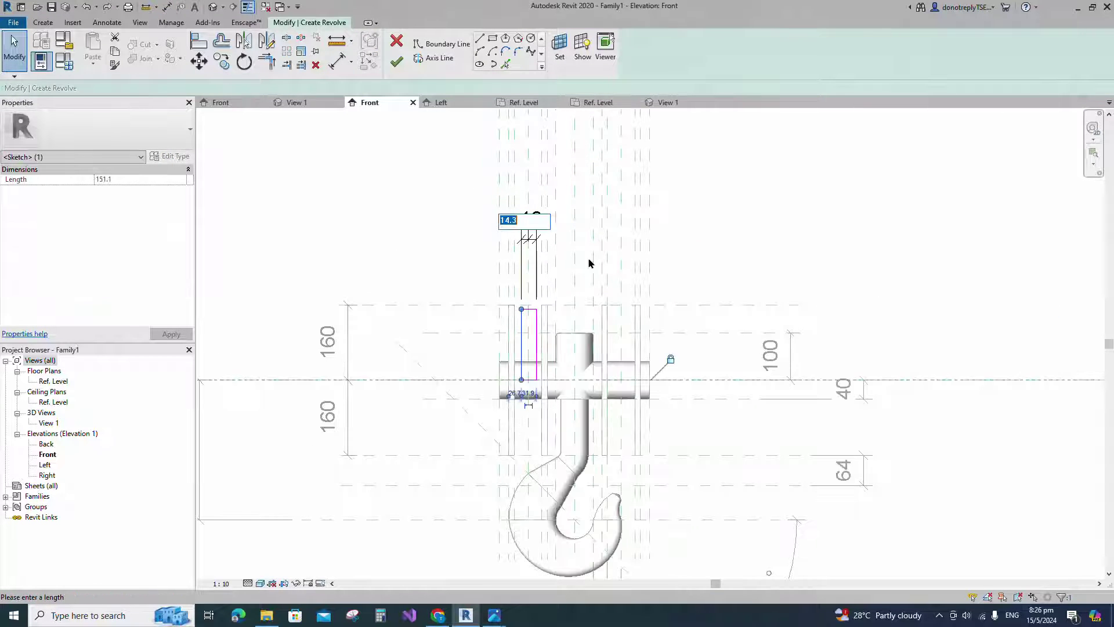
key("Return")
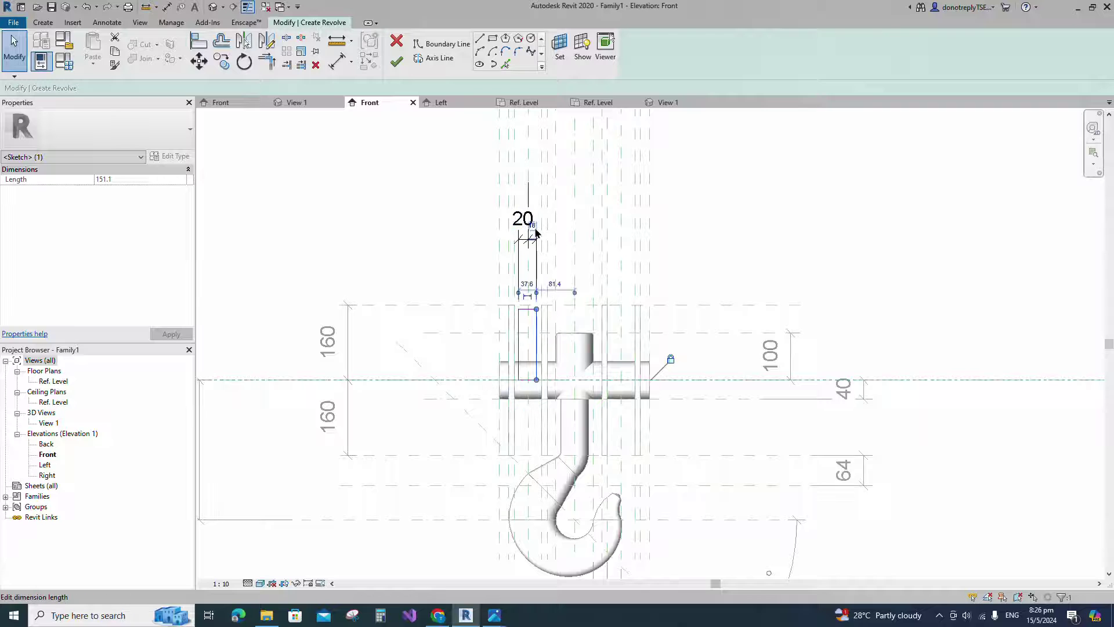
type("220")
key("Return")
left_click(540, 291)
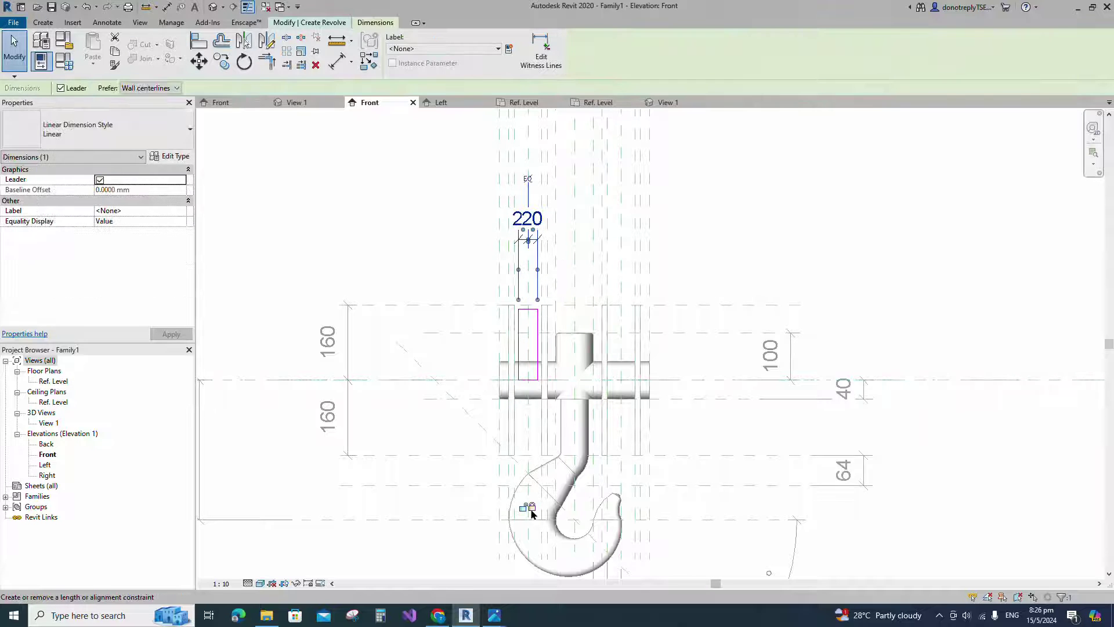
scroll(522, 509, "up", 2)
scroll(545, 513, "down", 3)
left_click(696, 366)
scroll(539, 337, "up", 3)
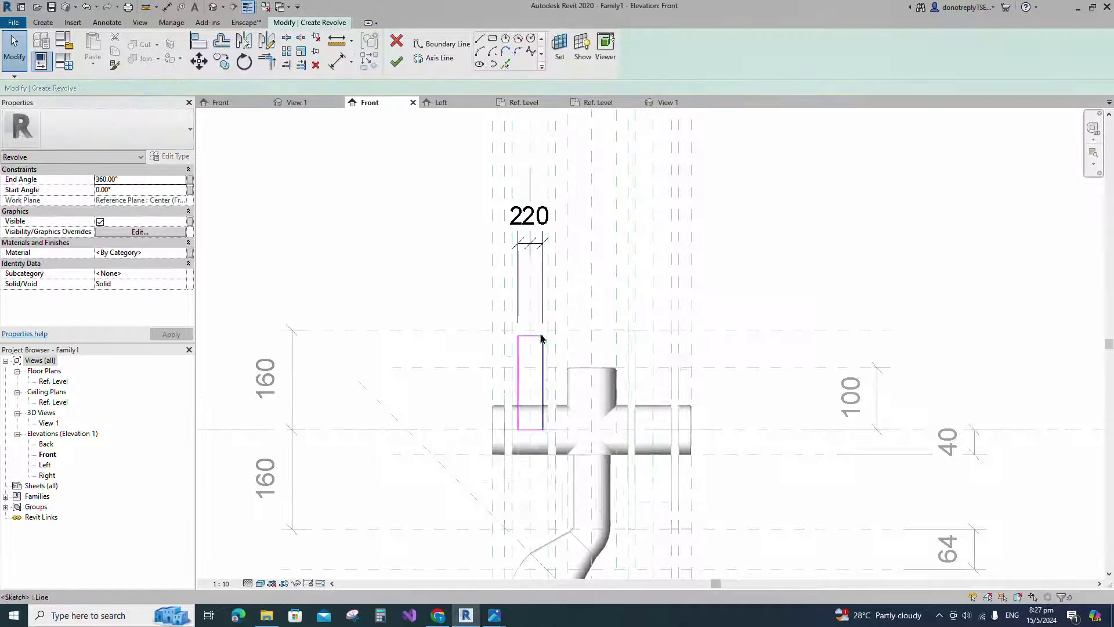
Dimension the rectangle's upper edge from the upper 160 mm plane, set the gap to 10 mm and lock it
key("d")
key("i")
left_click(473, 332)
left_click(429, 334)
key("Escape")
left_click(530, 336)
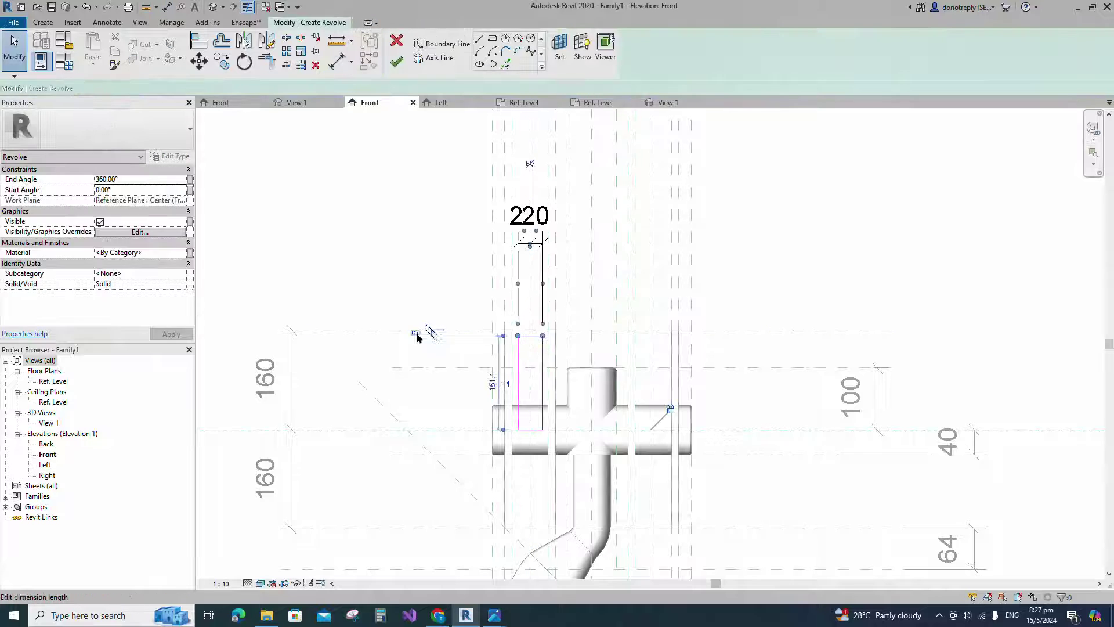
left_click(410, 332)
type("10")
left_click(419, 267)
left_click(432, 333)
left_click(764, 351)
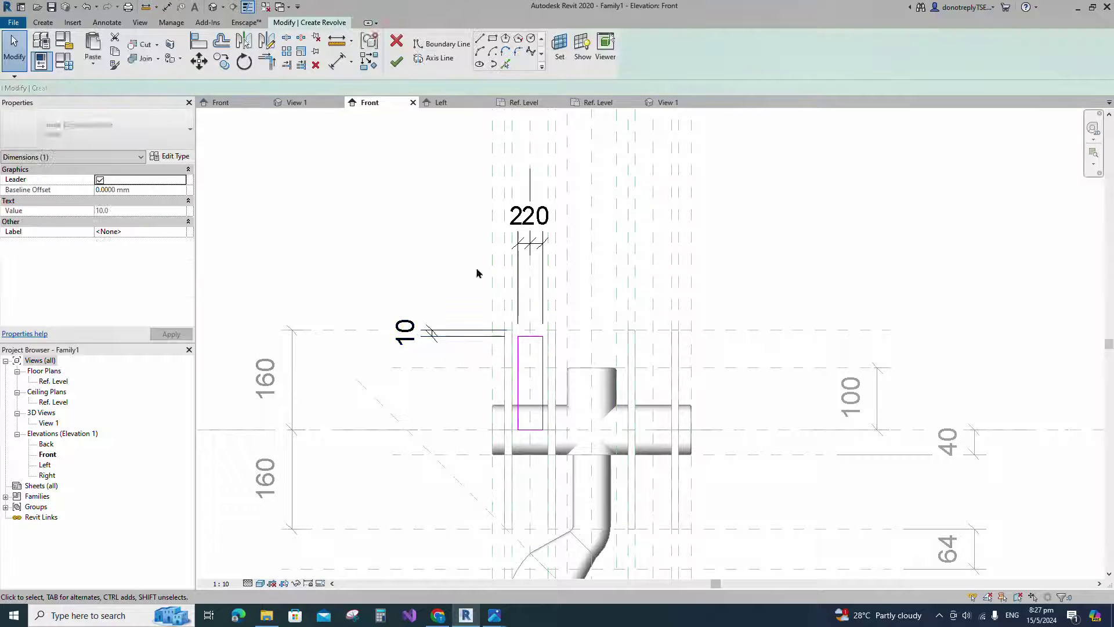
Draw a 20 mm boundary line sloping down at 65° from the profile's upper edge, then split that edge and trim it to the line
left_click(480, 39)
scroll(536, 354, "up", 3)
scroll(534, 352, "up", 2)
left_click(488, 304)
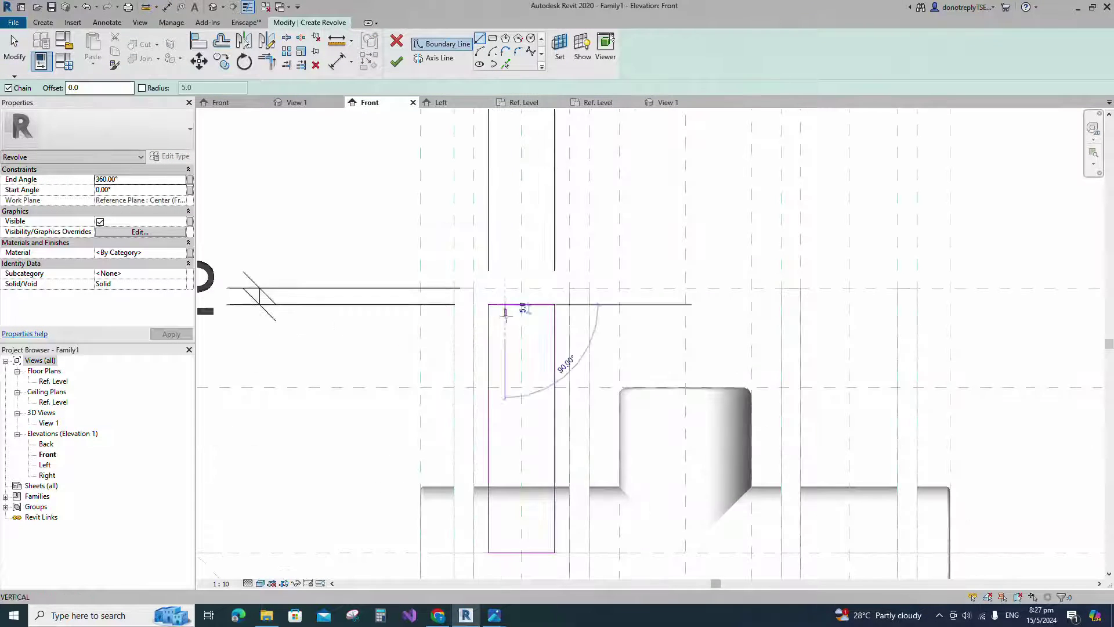
scroll(533, 334, "up", 3)
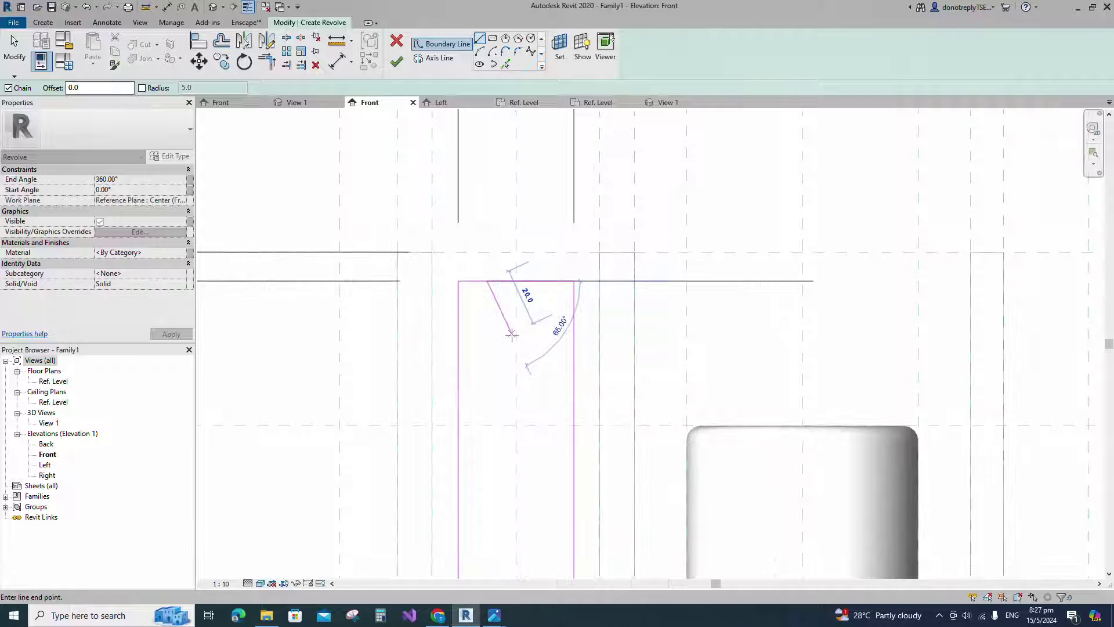
left_click(512, 334)
key("Escape")
key("Escape")
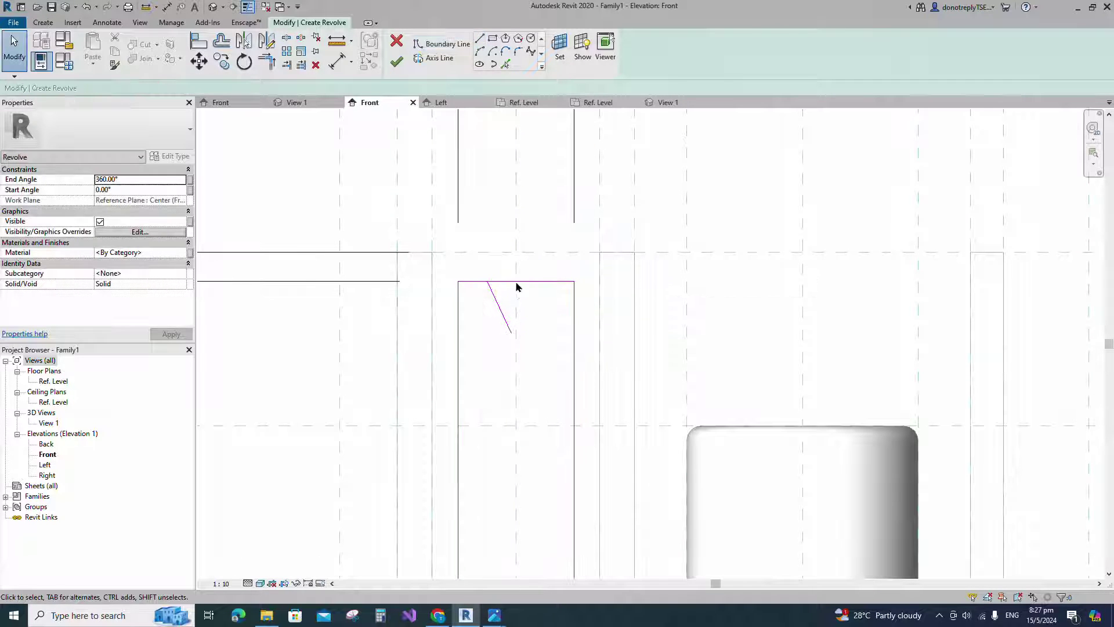
scroll(450, 272, "down", 1)
left_click(268, 63)
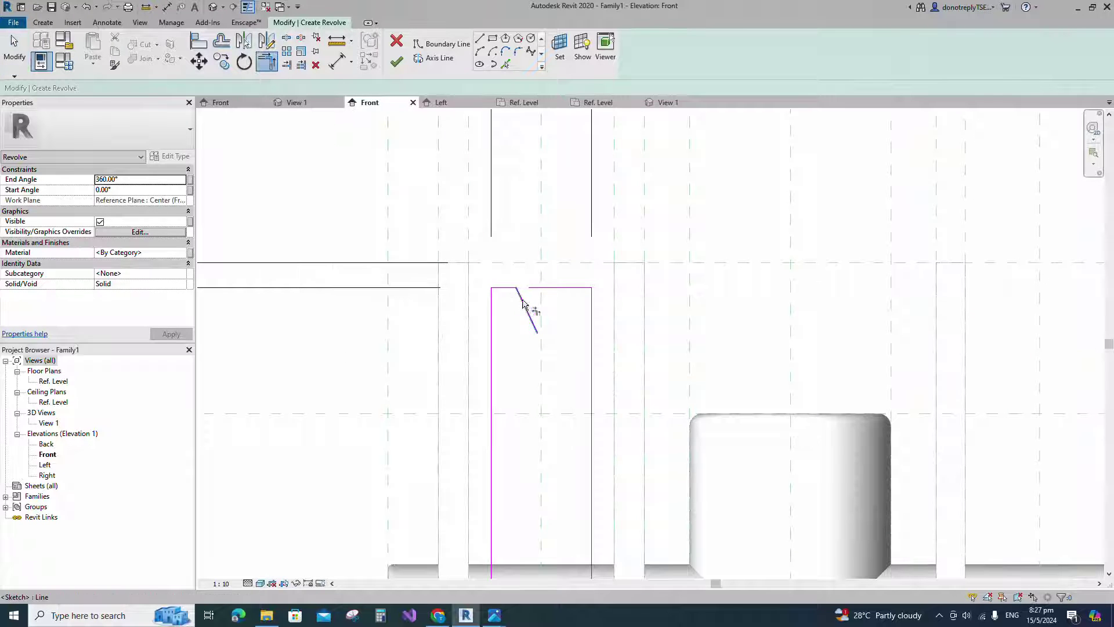
Dimension the sloped line's upper end 10 mm from the profile's left side and lock the distance
key("d")
key("i")
scroll(500, 303, "down", 3)
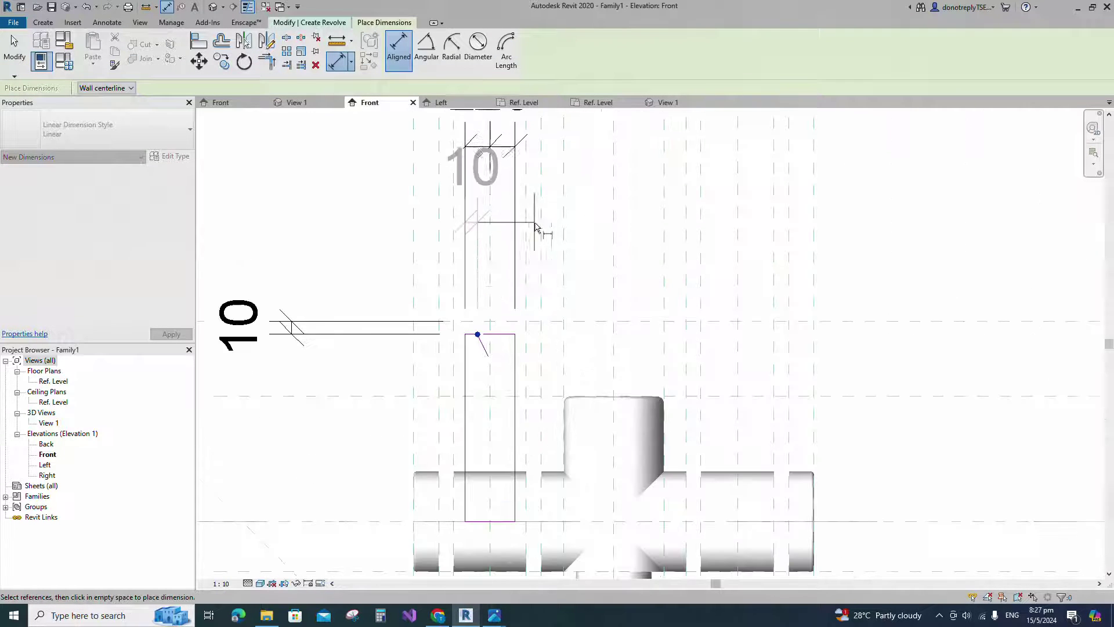
left_click(538, 234)
key("Escape")
left_click(479, 234)
scroll(471, 260, "down", 3)
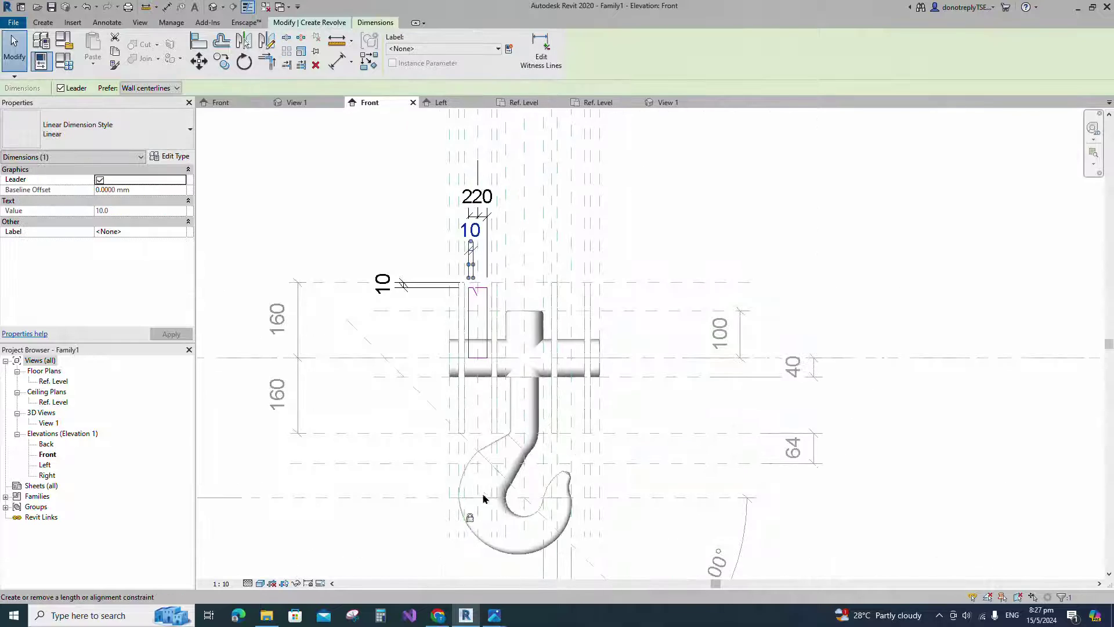
key("Escape")
scroll(472, 296, "up", 8)
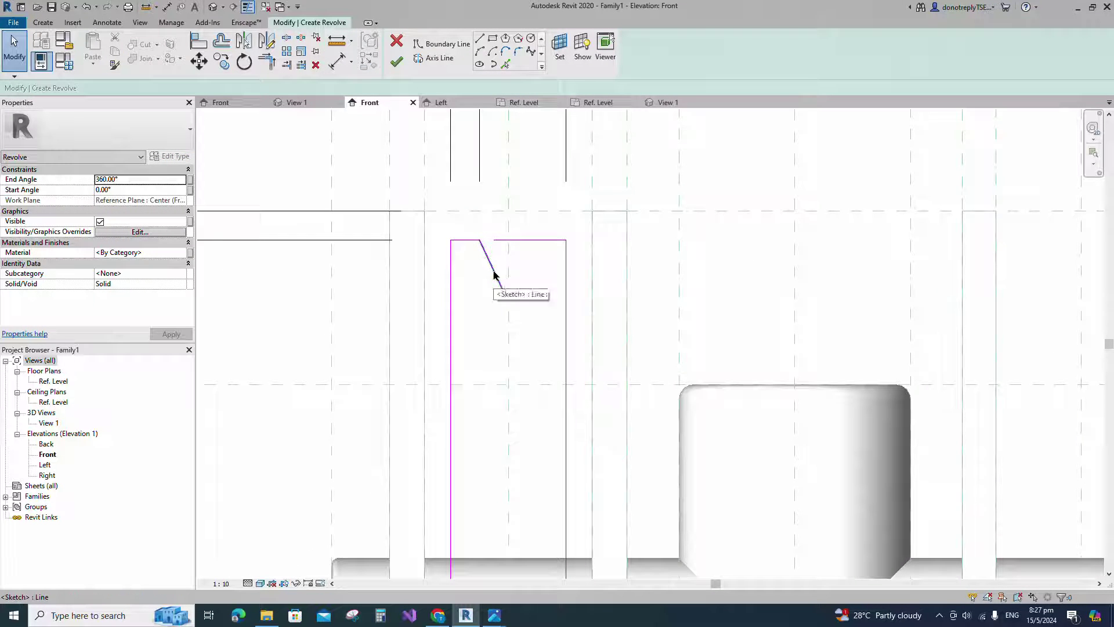
Mirror the sloped line about the profile's middle plane and trim the upper edge to the copy
left_click(494, 275)
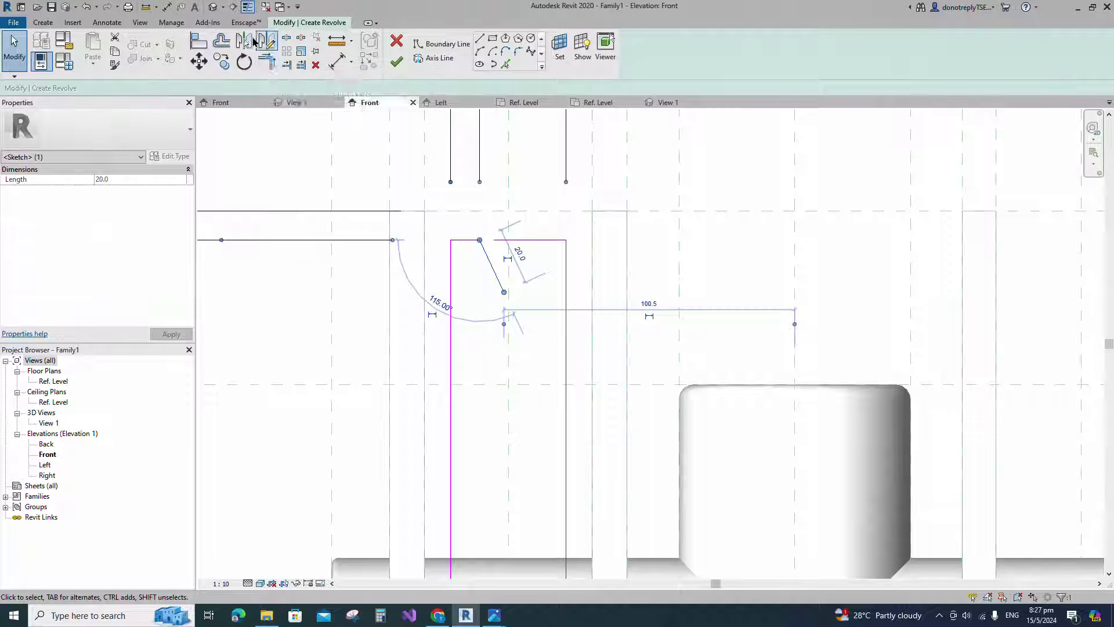
left_click(254, 42)
left_click(509, 228)
left_click(267, 61)
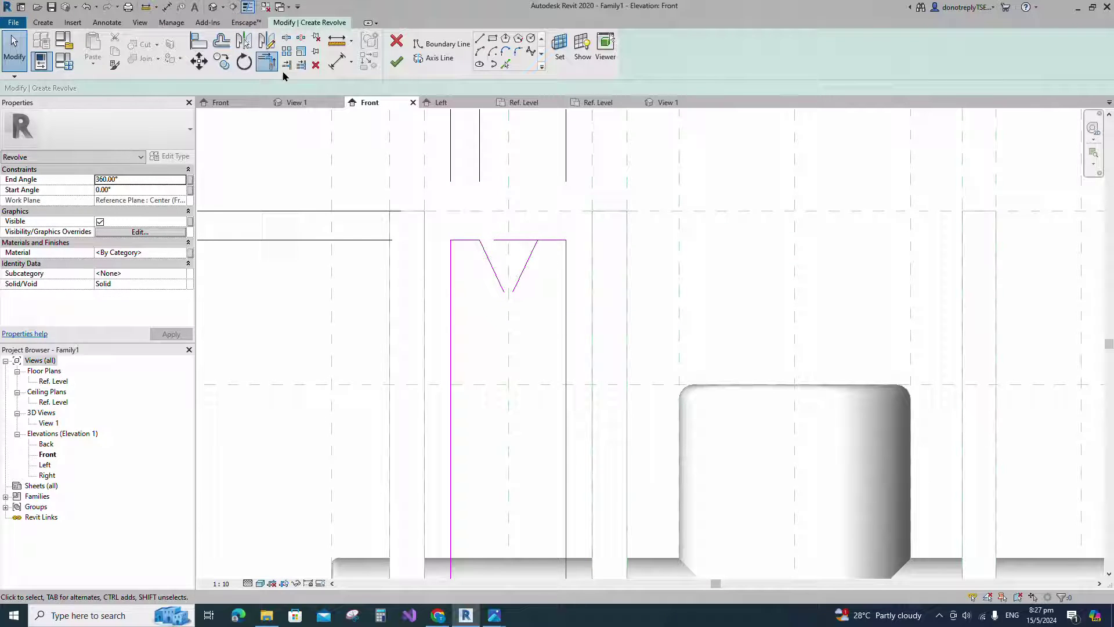
left_click(552, 243)
key("Escape")
Join the two sloped lines with a 6.5 mm radius fillet arc to form the groove bottom
left_click(519, 55)
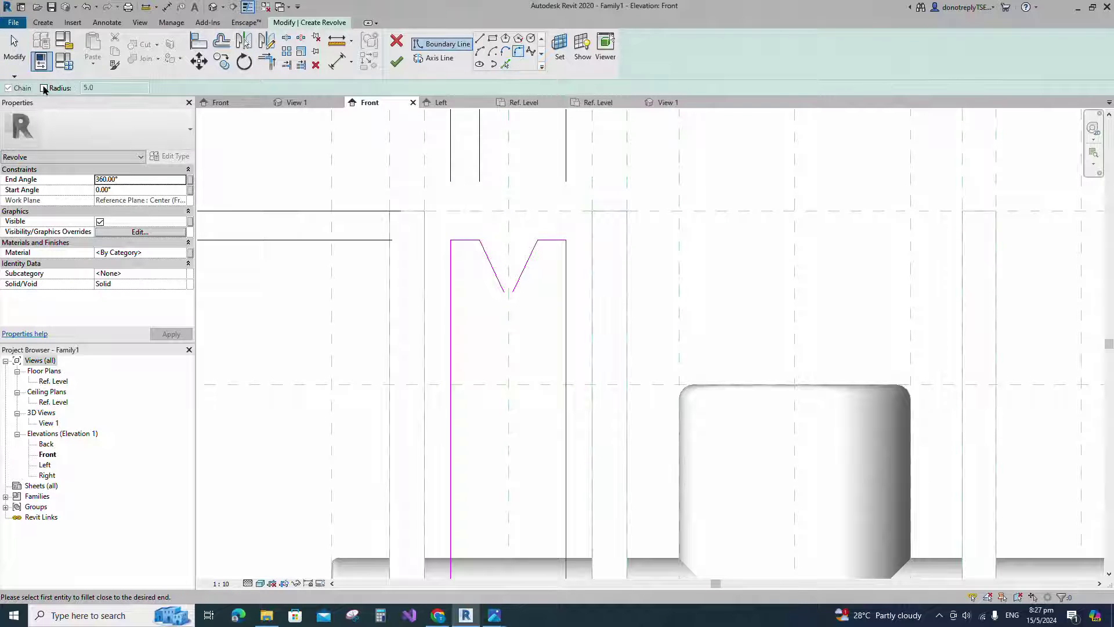
type("6.5")
left_click(496, 272)
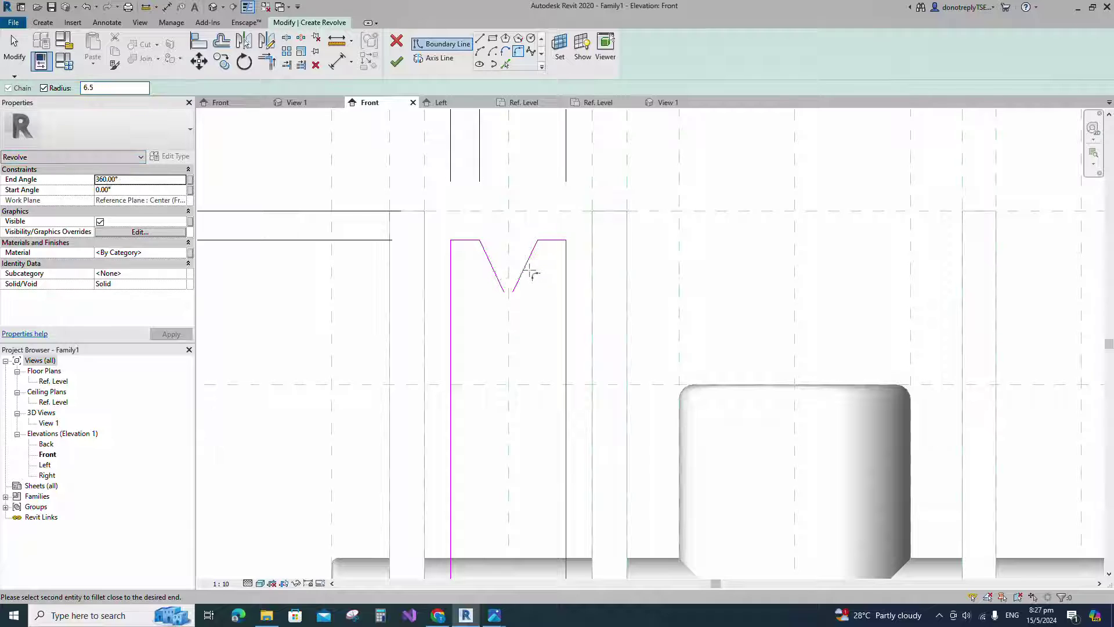
left_click(524, 272)
key("Escape")
scroll(511, 290, "down", 5)
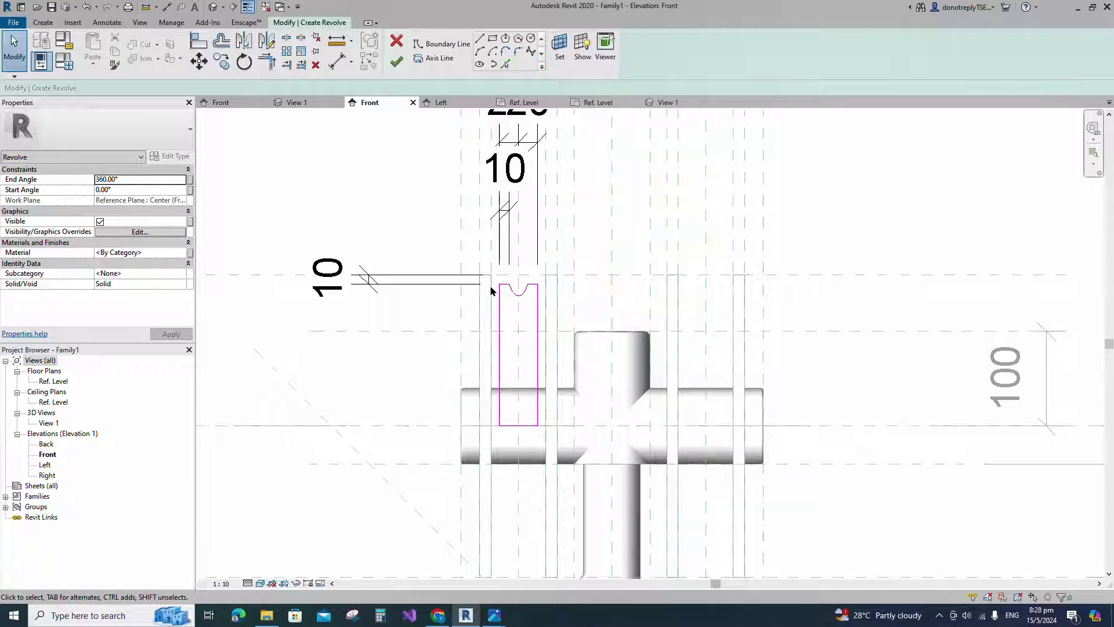
Mirror the whole grooved profile with its dimensions about the vertical center plane between the right plates
scroll(491, 290, "down", 4)
left_click_drag(362, 145, 585, 444)
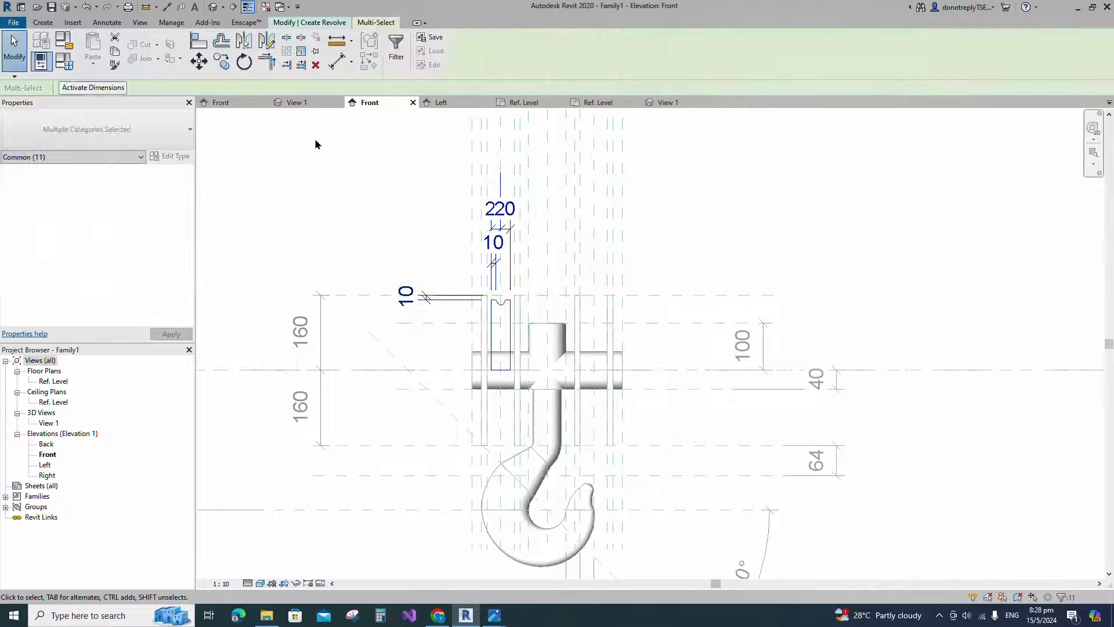
key("m")
key("m")
left_click(546, 236)
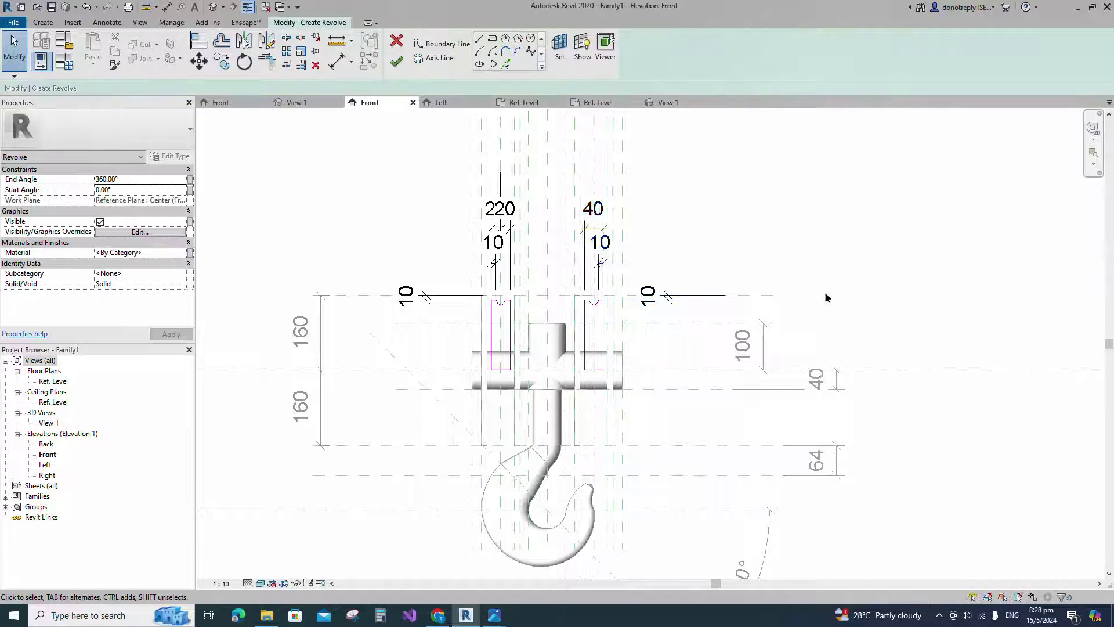
Add the middle reference plane as a witness line to the mirrored profile's width dimension and lock the 20 mm halves
left_click(597, 228)
left_click(548, 60)
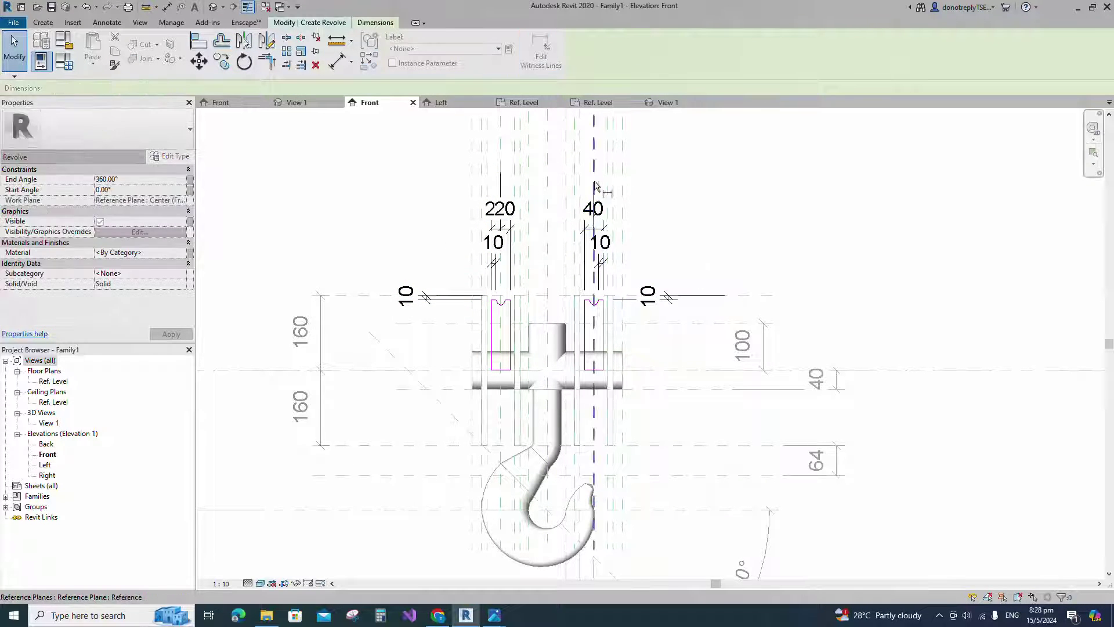
left_click(785, 235)
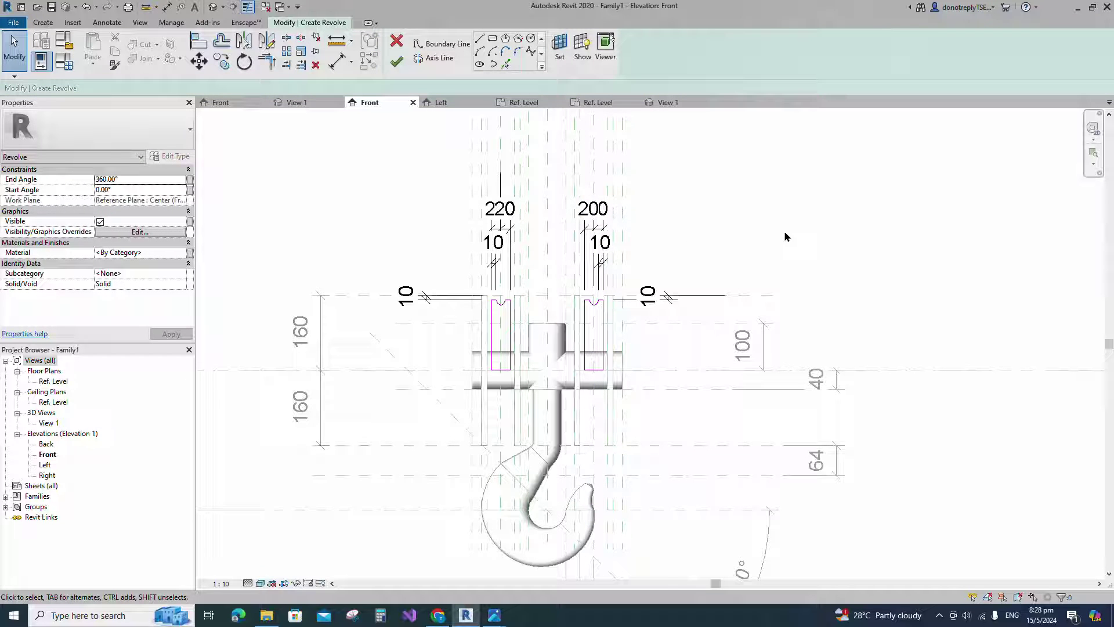
Use the horizontal plane through the crossbar's center as the rotation axis and finish the revolve of both grooved profiles
left_click(434, 58)
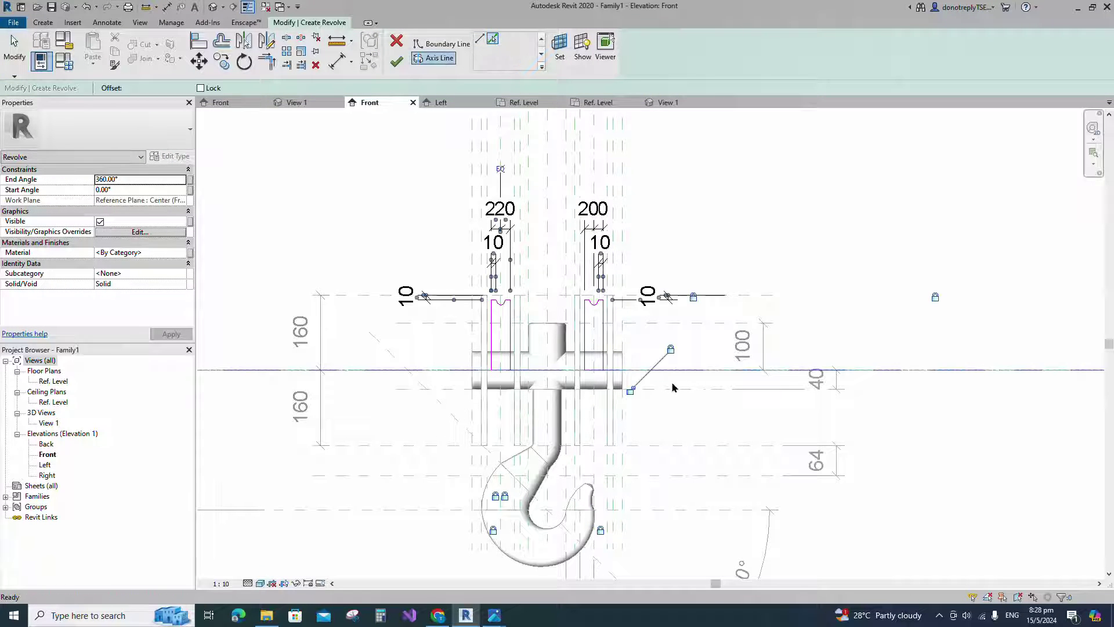
left_click(396, 61)
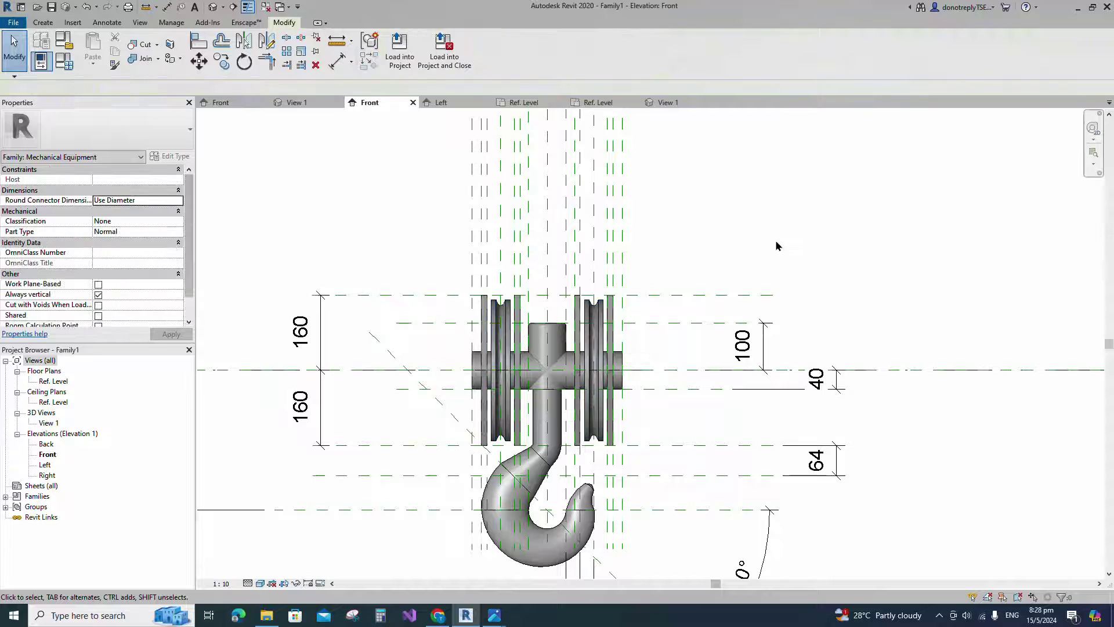
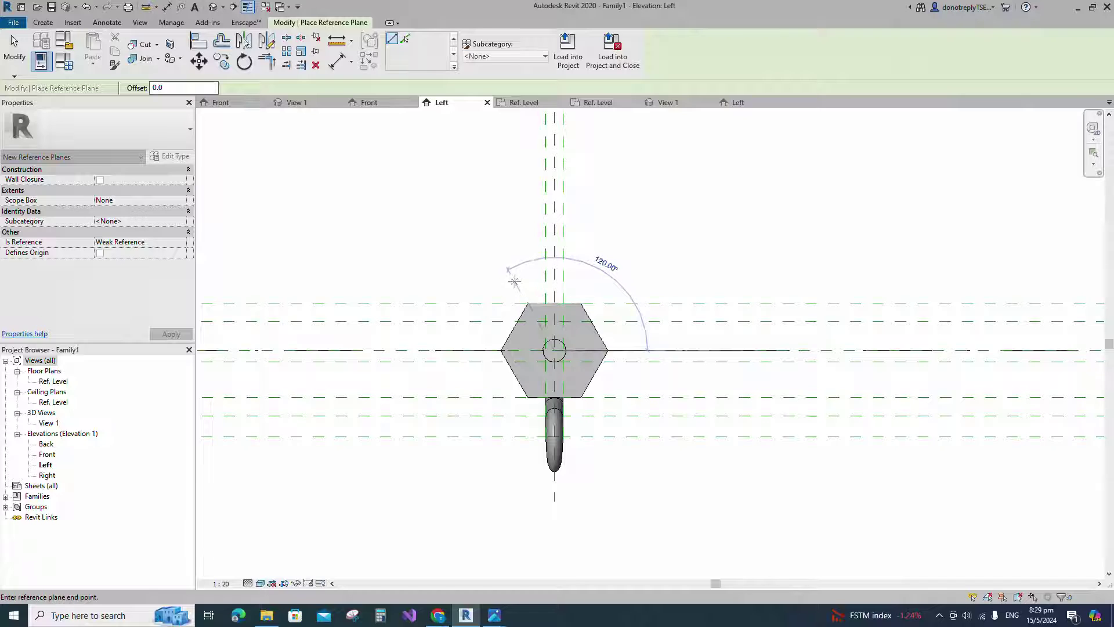
In the left elevation, draw a sloped reference plane from the hexagon's center through its upper-left corner and extend both ends beyond the plate
left_click(527, 303)
scroll(533, 348, "up", 1)
key("Escape")
left_click(540, 323)
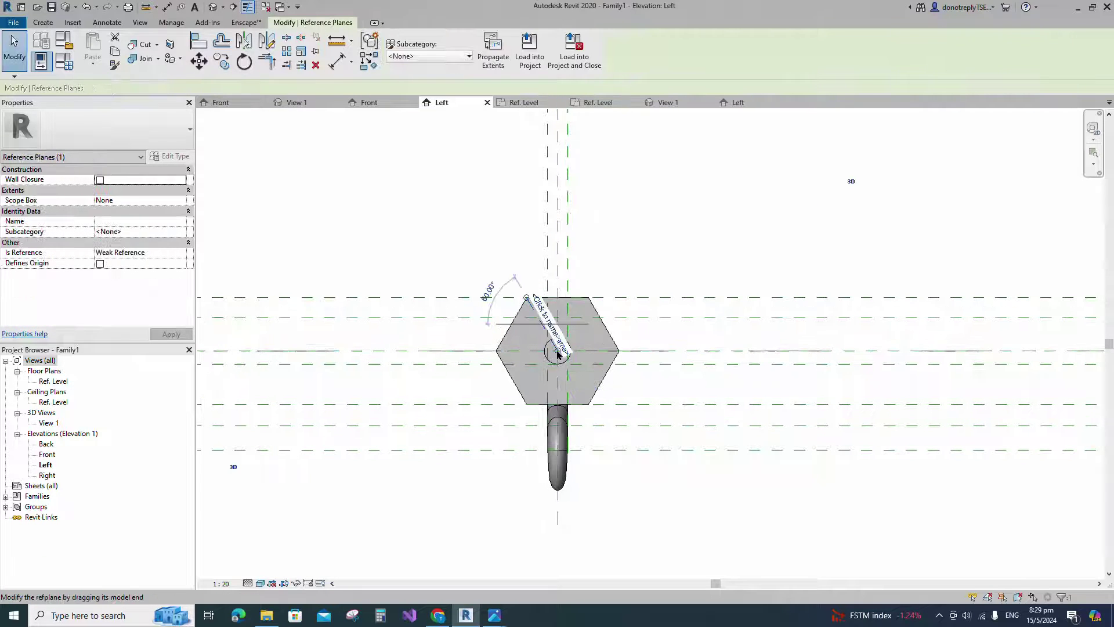
left_click_drag(558, 351, 601, 426)
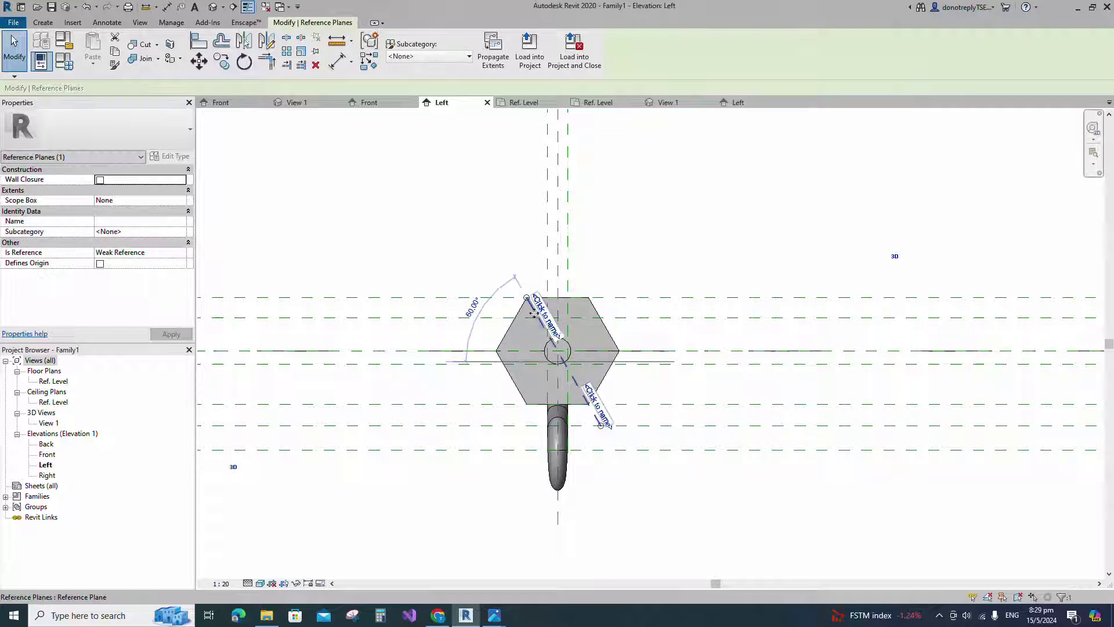
left_click_drag(527, 298, 503, 254)
key("Escape")
Mirror the sloped reference plane about the vertical center plane
left_click(509, 266)
key("m")
key("m")
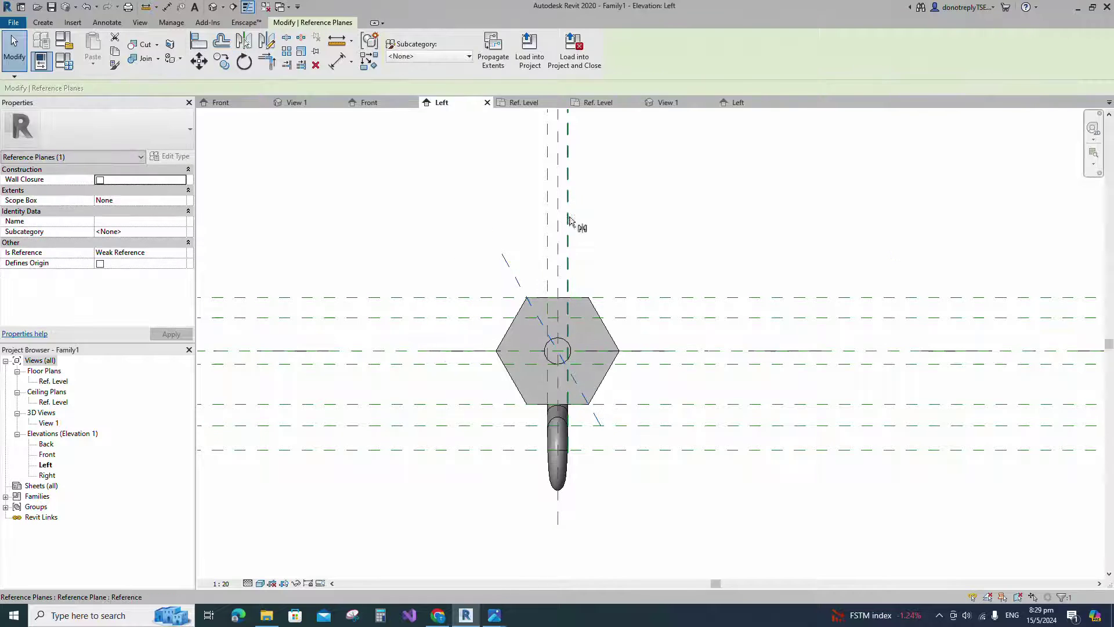
left_click(558, 224)
left_click(629, 232)
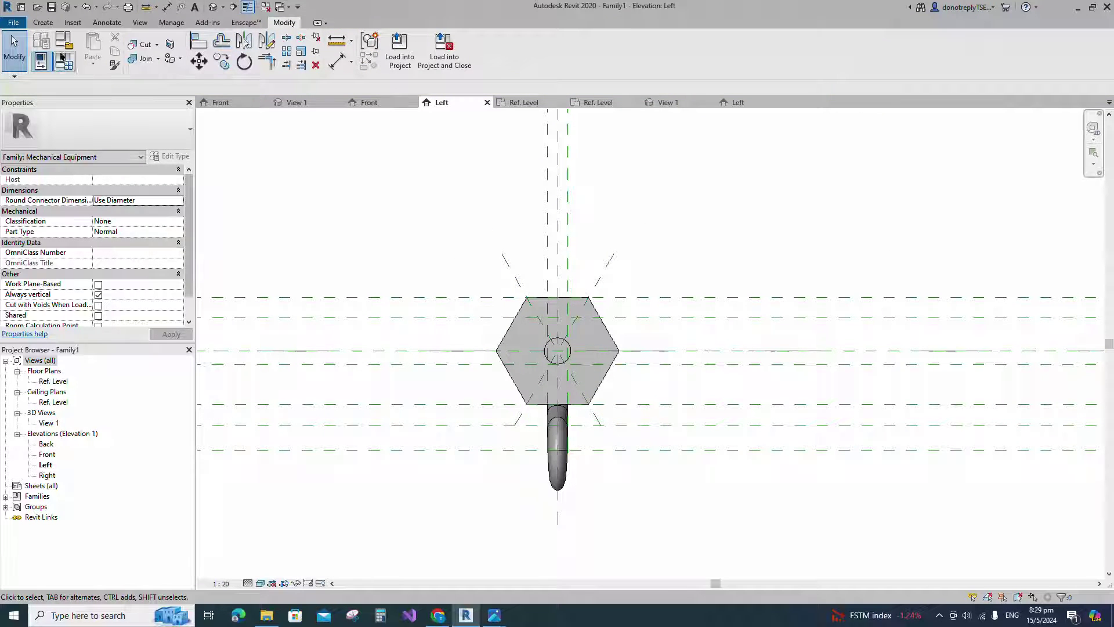
Start an extrusion and sketch a circle of 10 mm radius just inside the hexagon's upper-right corner
left_click(44, 23)
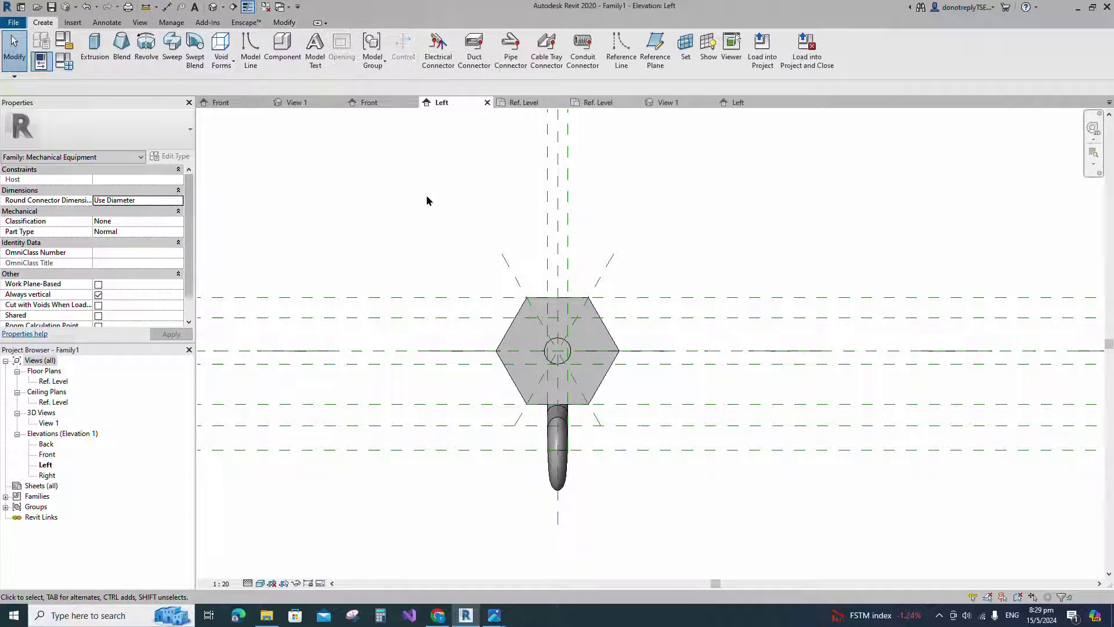
left_click(95, 46)
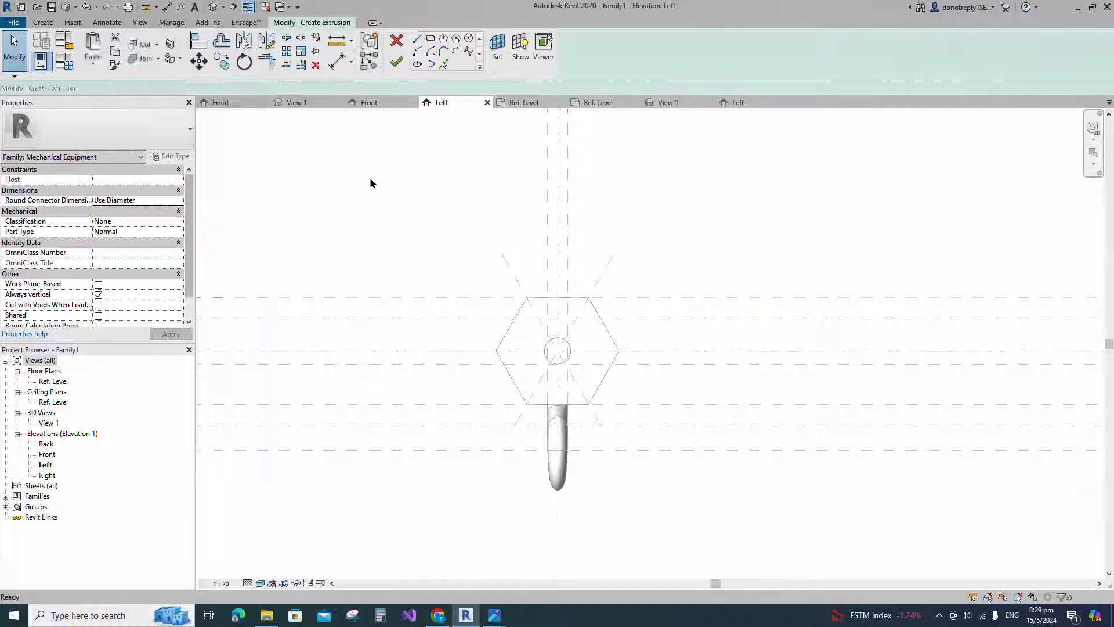
scroll(583, 307, "up", 2)
left_click(573, 275)
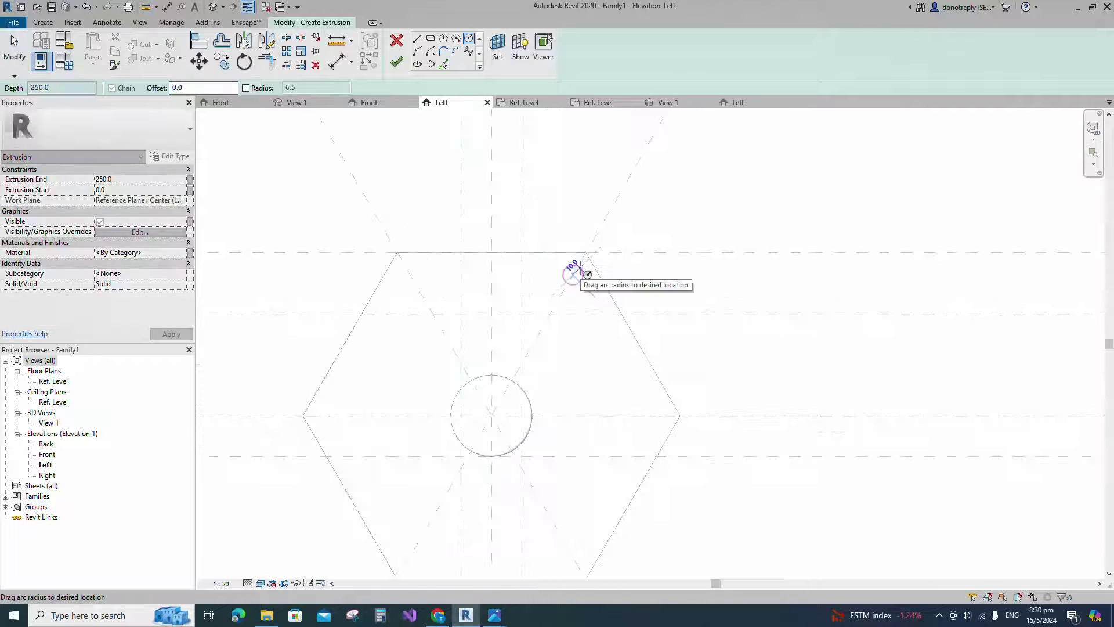
left_click(578, 285)
key("Escape")
key("Escape")
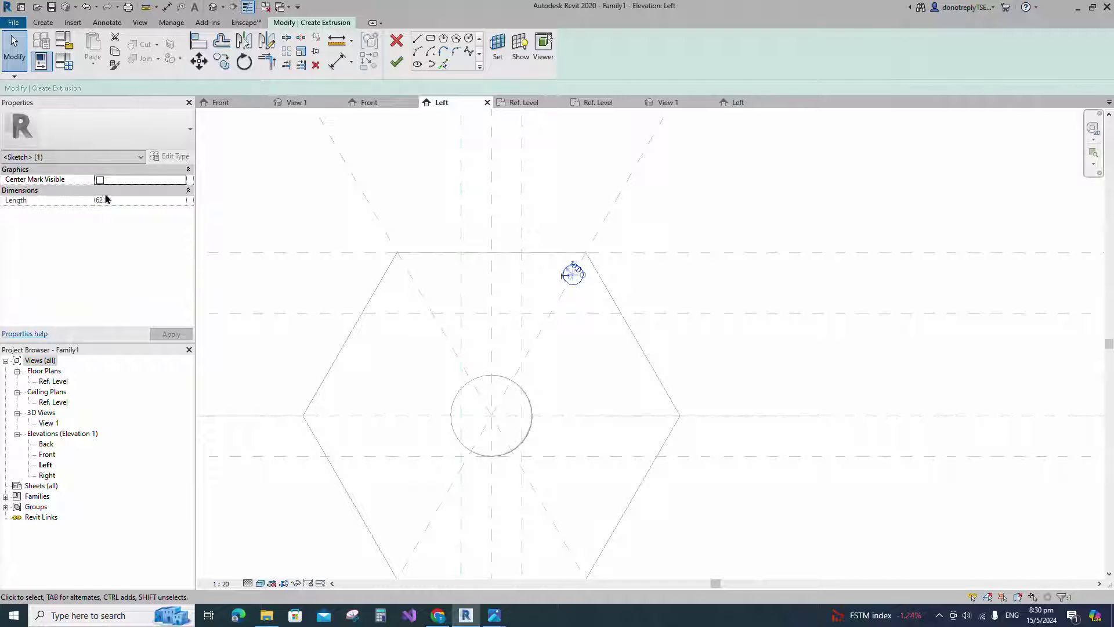
Show the circle's center mark, dimension its center from the hexagon's top reference plane and set the distance to 18 mm
left_click(337, 61)
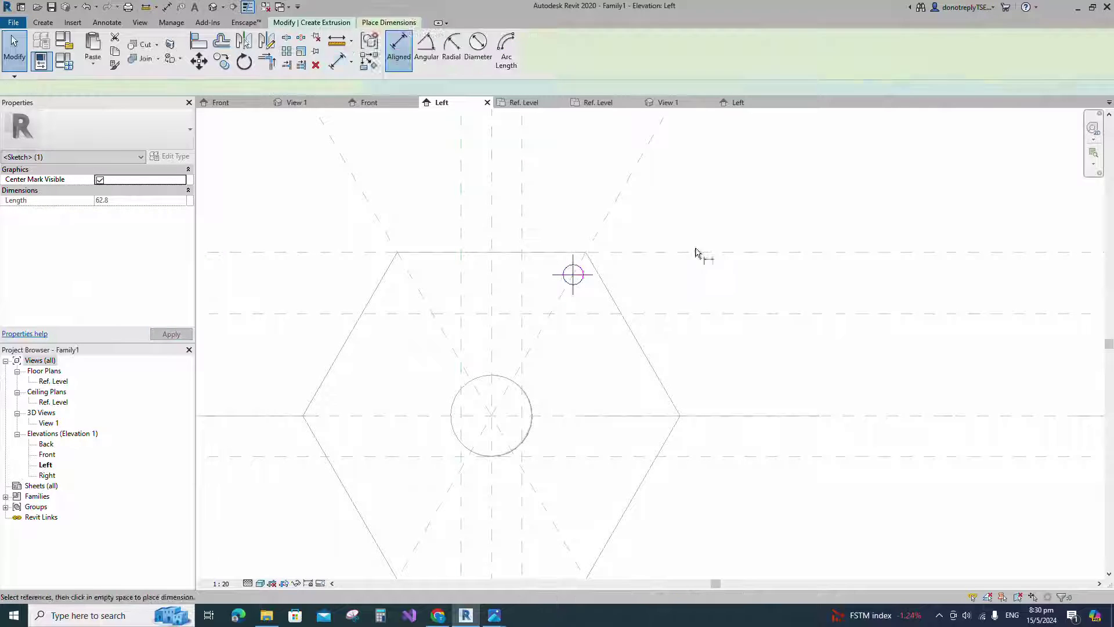
left_click(845, 283)
scroll(819, 280, "down", 1)
key("Escape")
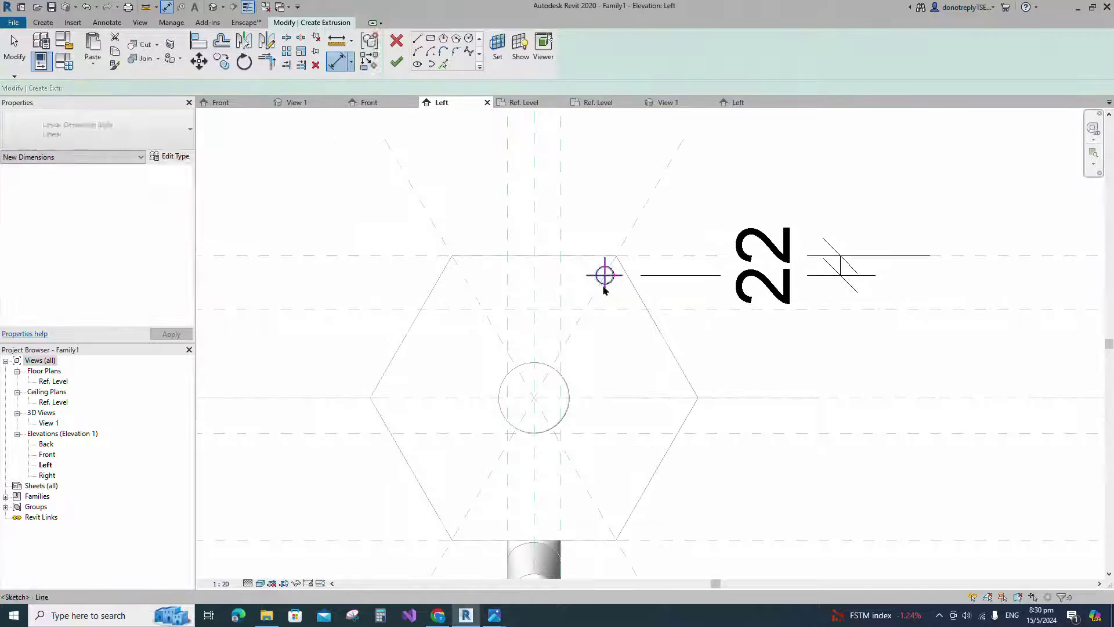
left_click(605, 284)
left_click(826, 267)
key("Return")
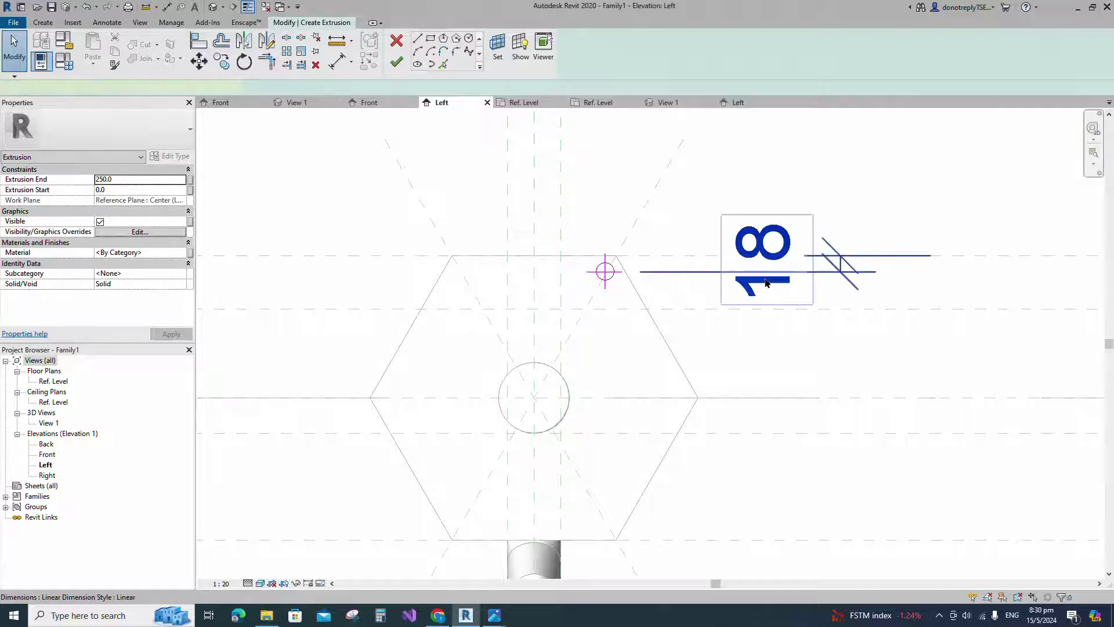
Move the circle so its center lies on the sloped reference plane through the hexagon's upper-right corner
scroll(746, 277, "down", 2)
scroll(700, 294, "up", 3)
key("a")
key("l")
key("Escape")
left_click(622, 261)
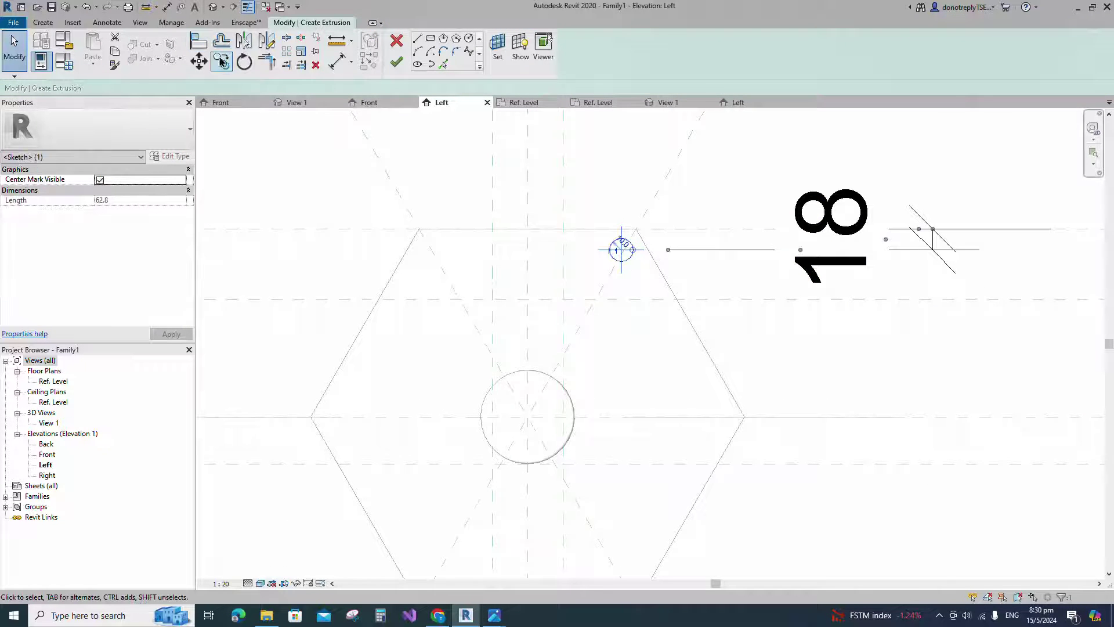
key("m")
key("v")
scroll(608, 272, "up", 4)
left_click(645, 198)
key("Escape")
key("Escape")
scroll(657, 286, "down", 3)
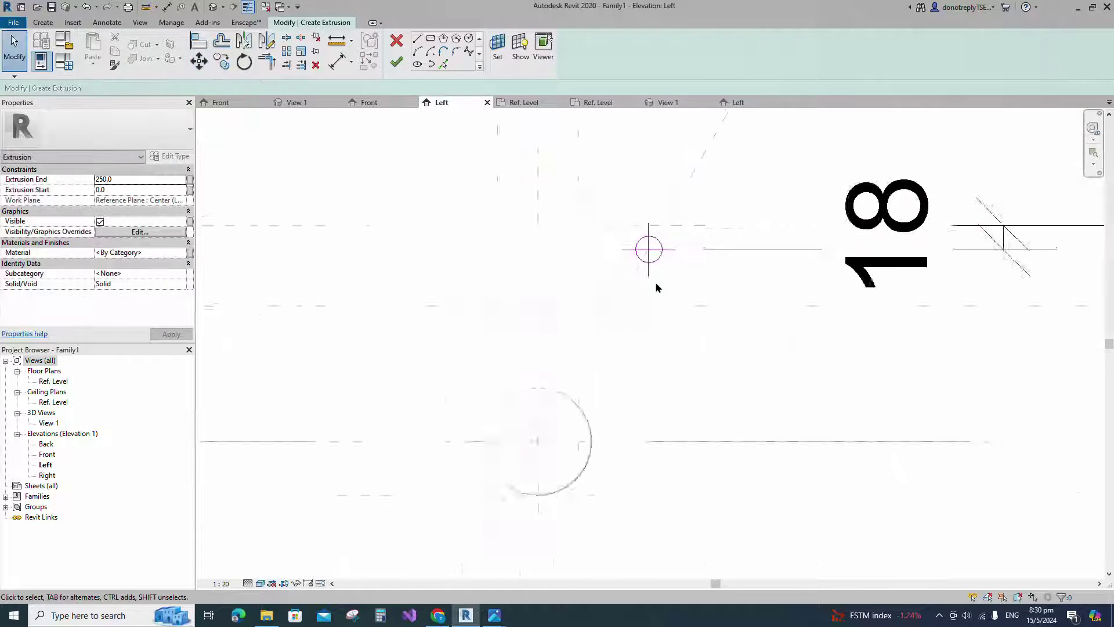
scroll(662, 287, "down", 1)
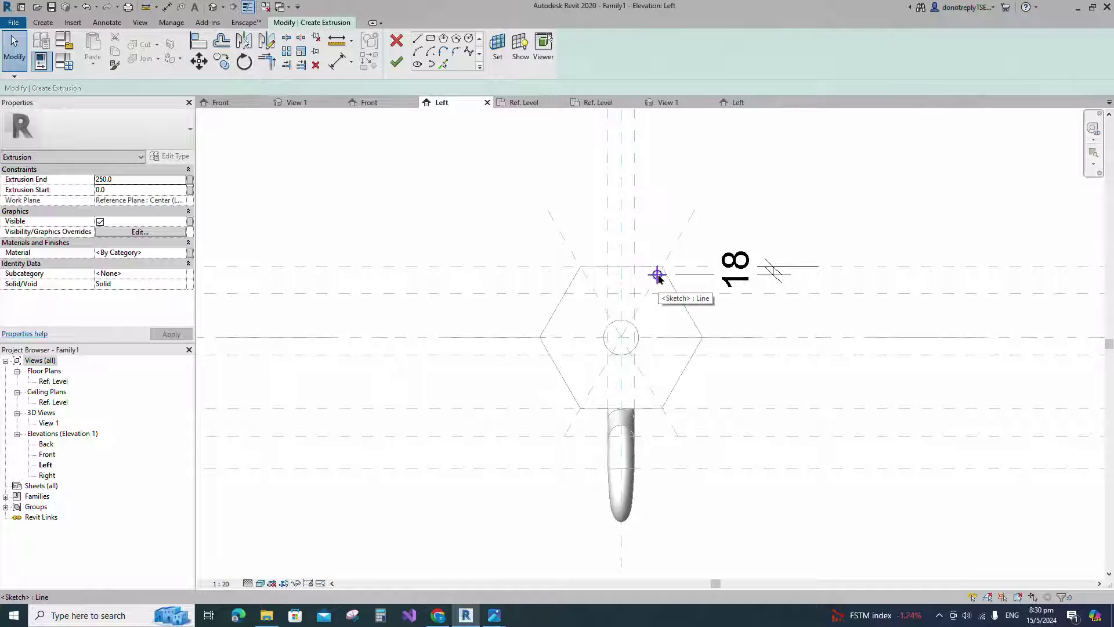
Mirror the circle about the vertical center plane, then mirror the upper pair about the horizontal center plane
left_click(648, 253)
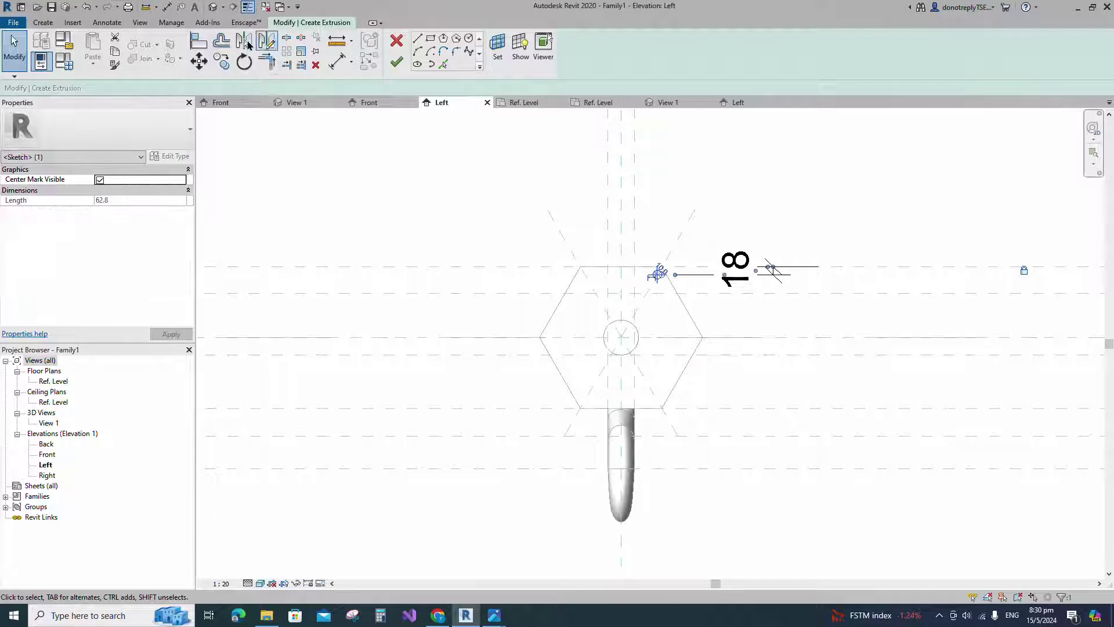
left_click(245, 40)
left_click(621, 216)
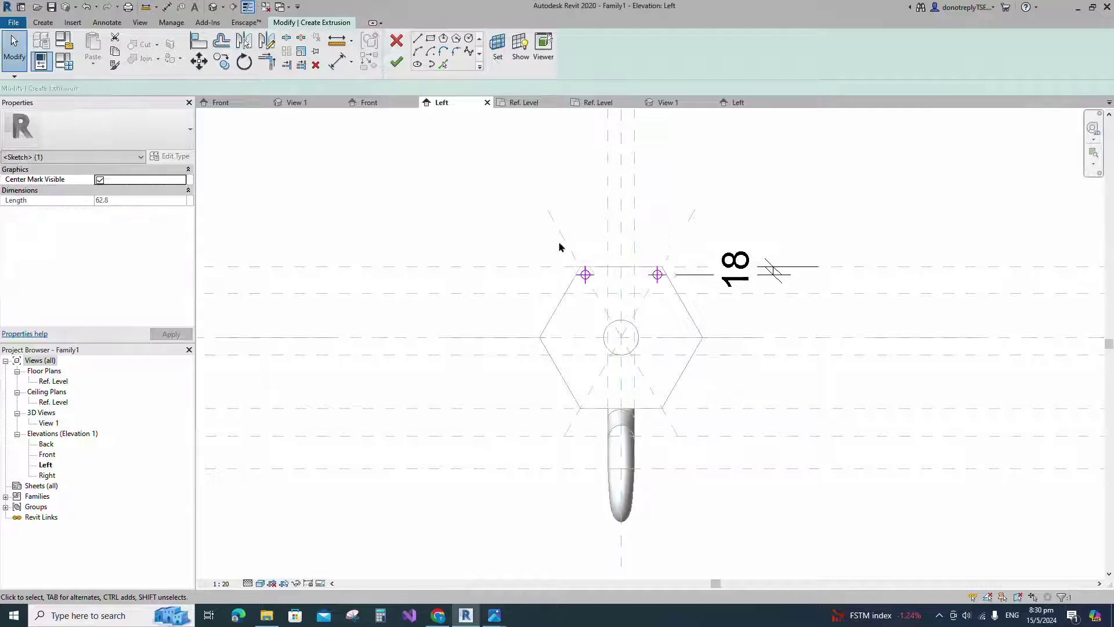
left_click(242, 38)
left_click(759, 338)
left_click(764, 386)
Rotate copies of two diagonally opposite circles 60° about the hexagon's center to its side corners and finish the extrusion
left_click(587, 280)
left_click(659, 403)
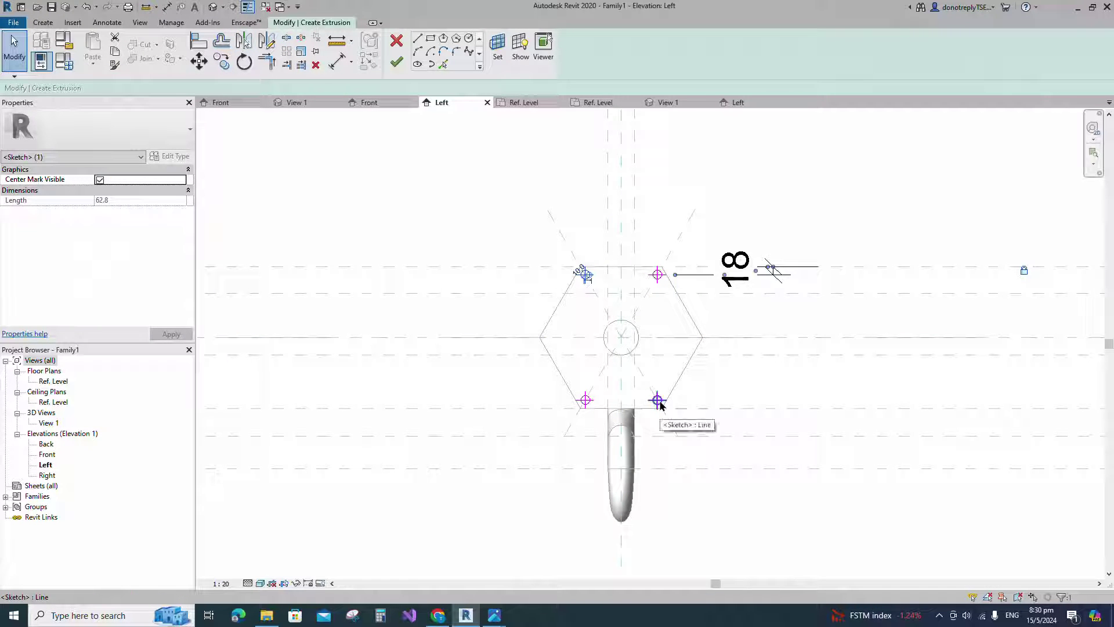
left_click(660, 402, "ctrl")
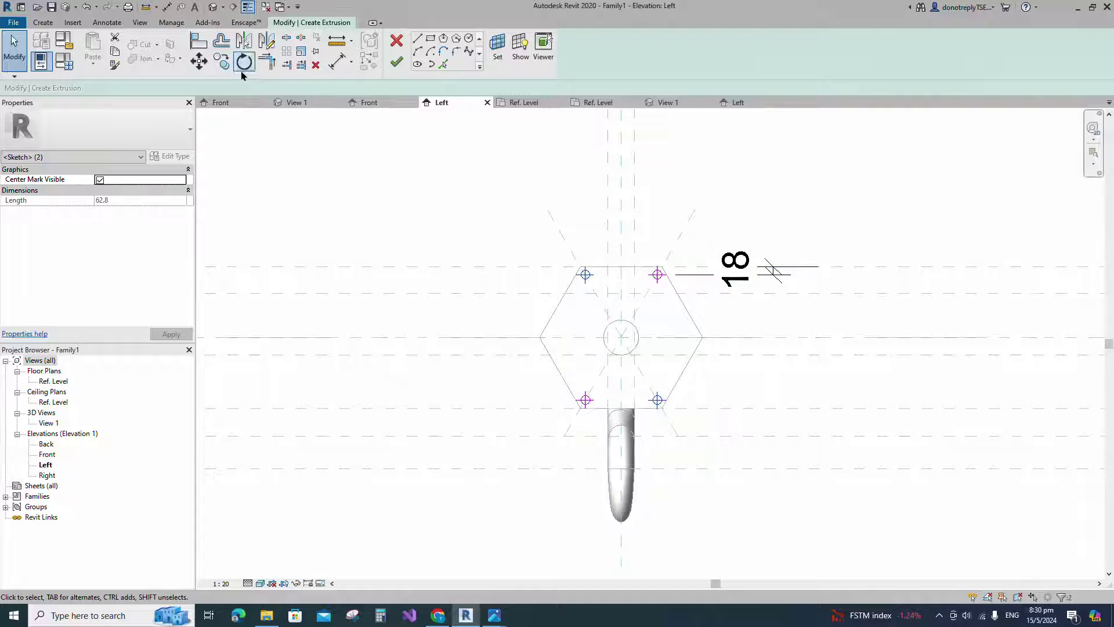
left_click(245, 61)
left_click(350, 87)
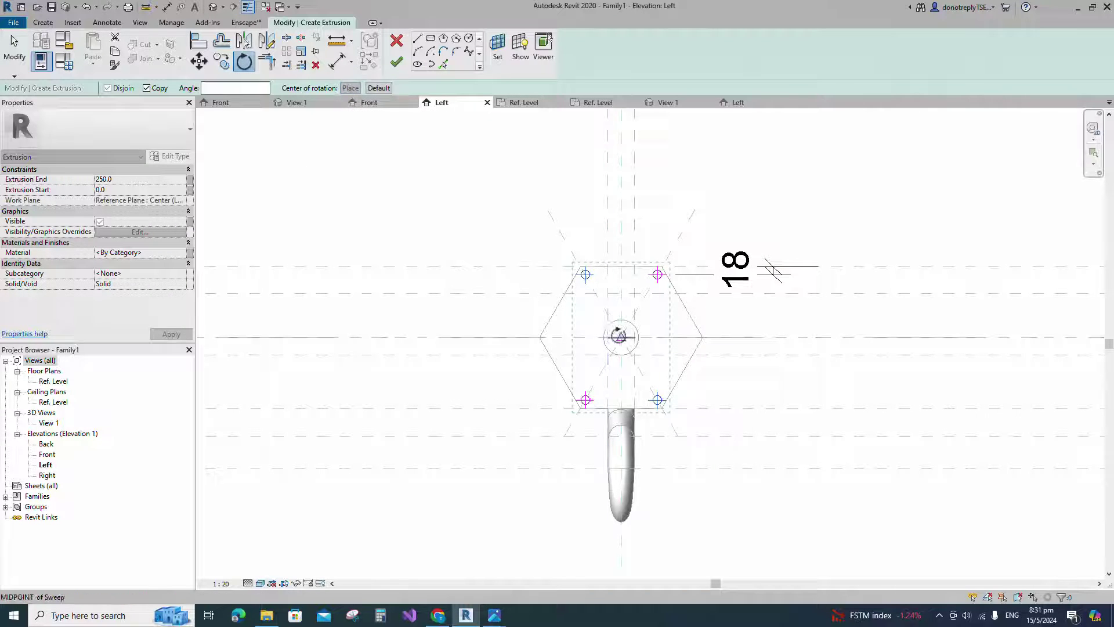
left_click(620, 337)
left_click(578, 263)
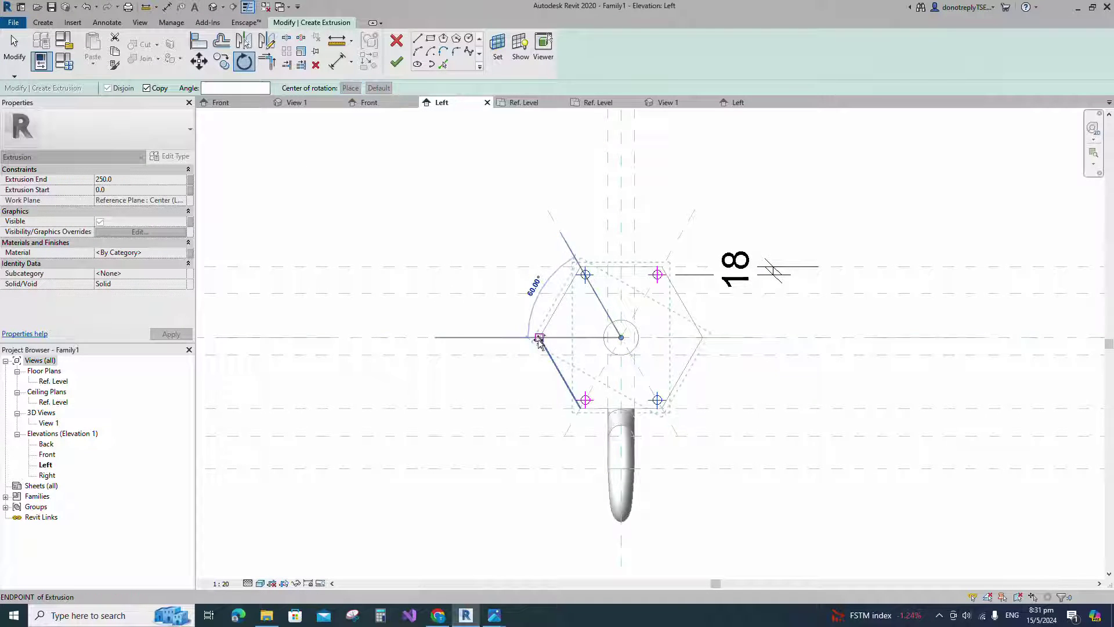
left_click(508, 337)
left_click(396, 60)
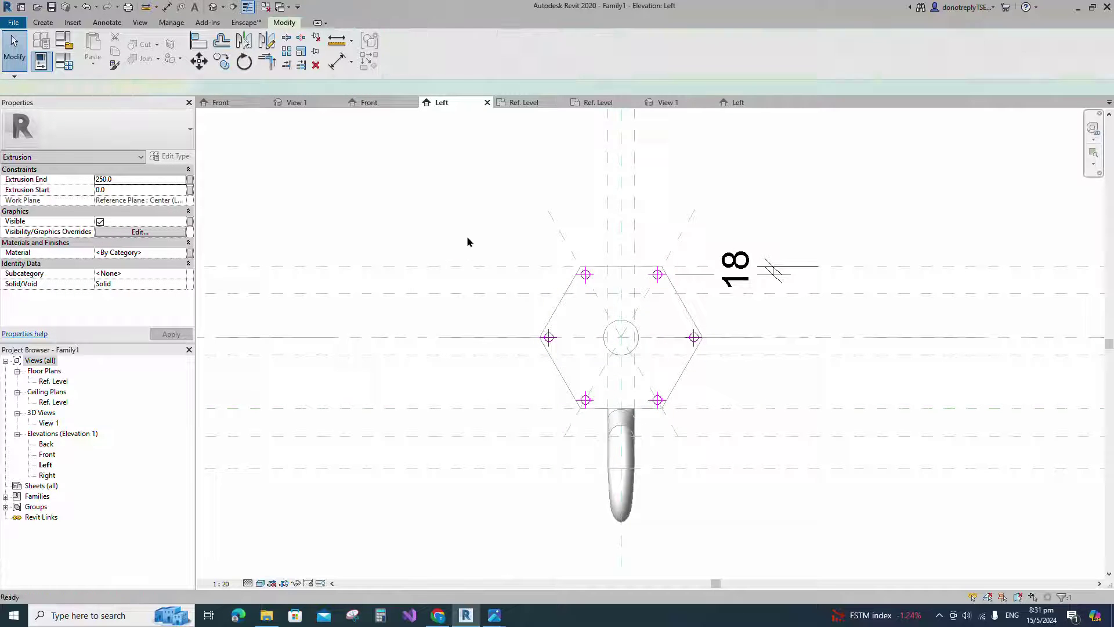
In the front elevation, stretch the rod extrusion to run from 58 to 140 mm, spanning the two right cover plates
double_click(47, 455)
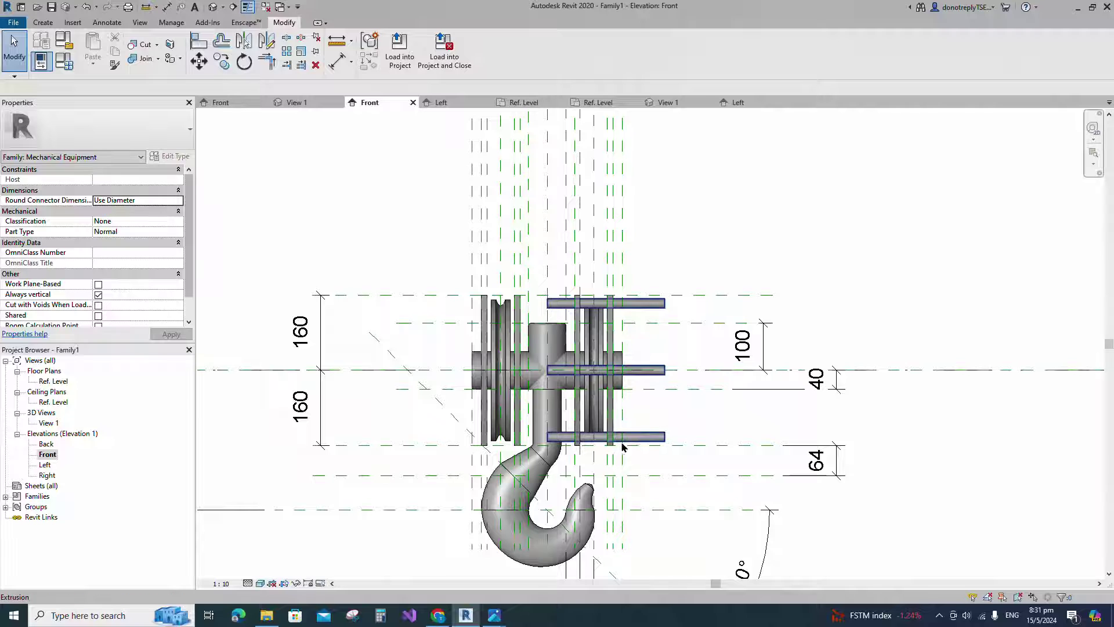
left_click(637, 438)
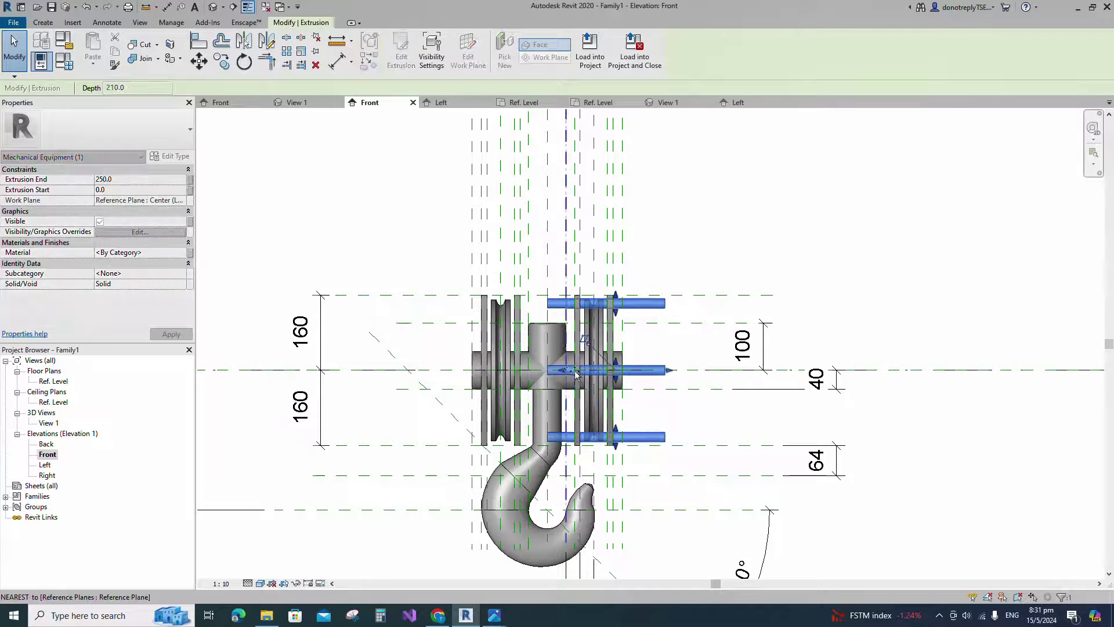
key("Delete")
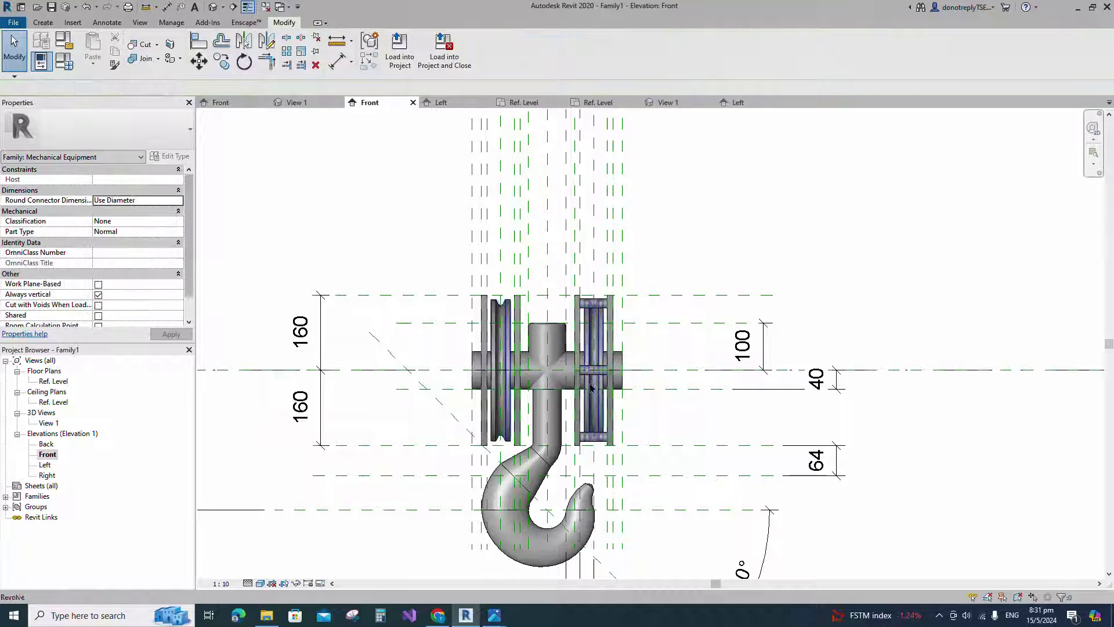
left_click(595, 390)
scroll(667, 409, "up", 1)
left_click(667, 409)
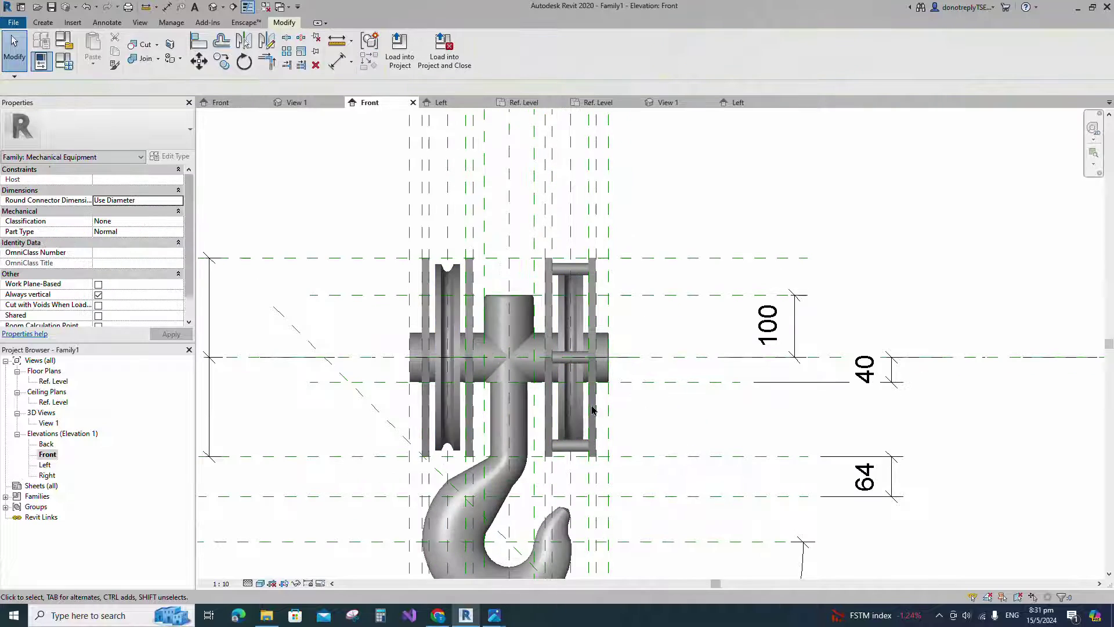
Associate the rod extrusion's material with the Cover family parameter
left_click(558, 372)
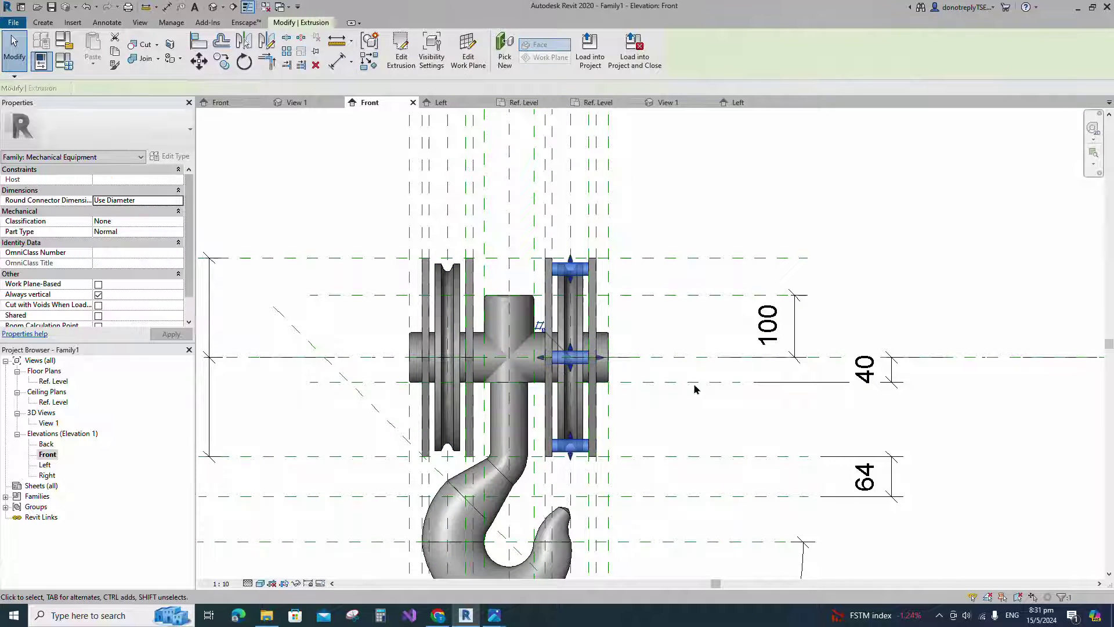
left_click(190, 252)
left_click(479, 272)
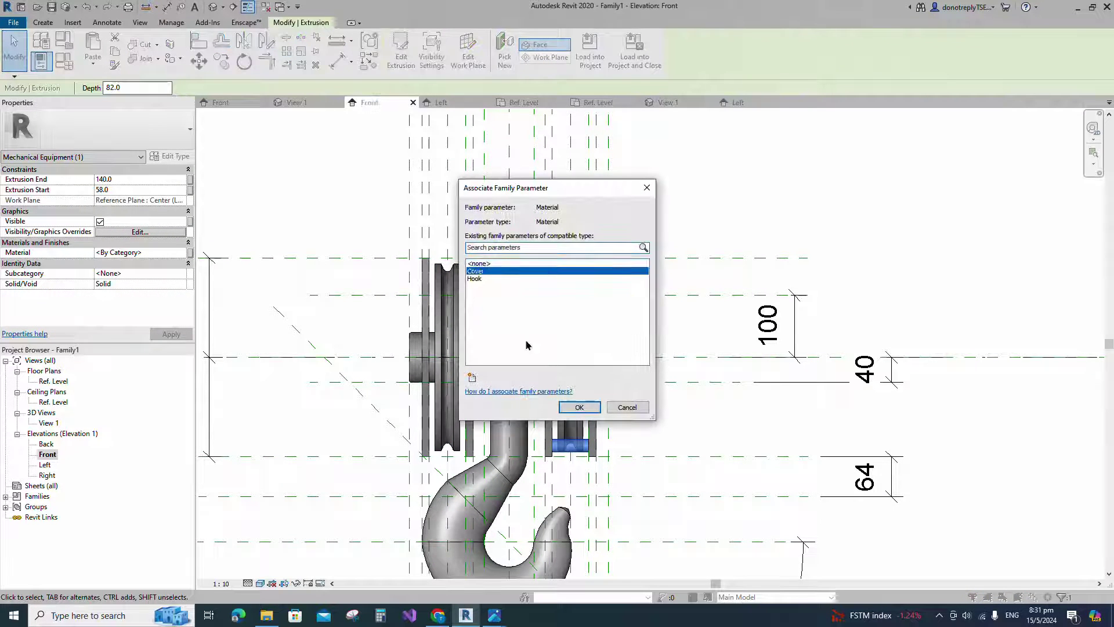
left_click(572, 408)
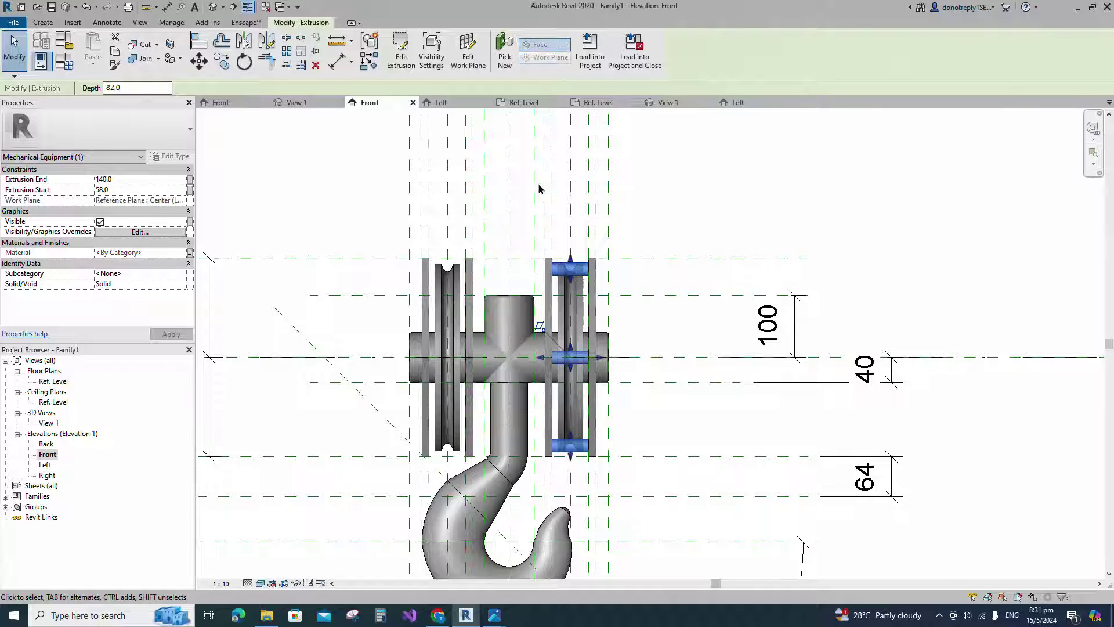
Mirror the rods about the Center (Left/Right) reference plane onto the left pair of cover plates
left_click(242, 39)
left_click(509, 219)
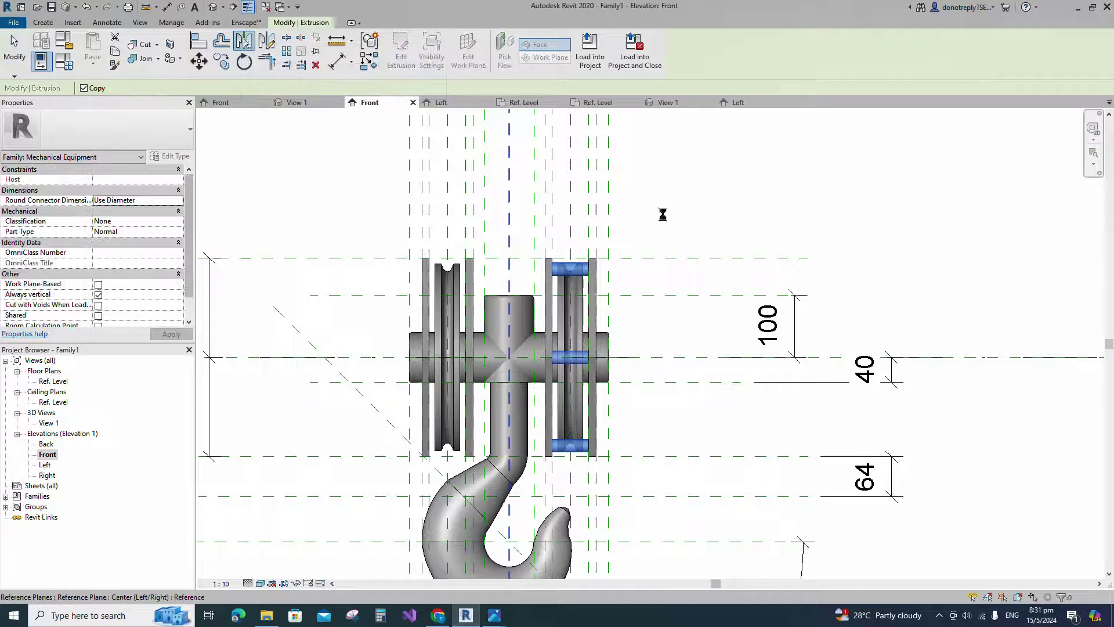
left_click(715, 205)
left_click(436, 276)
left_click(672, 246)
scroll(657, 302, "down", 2)
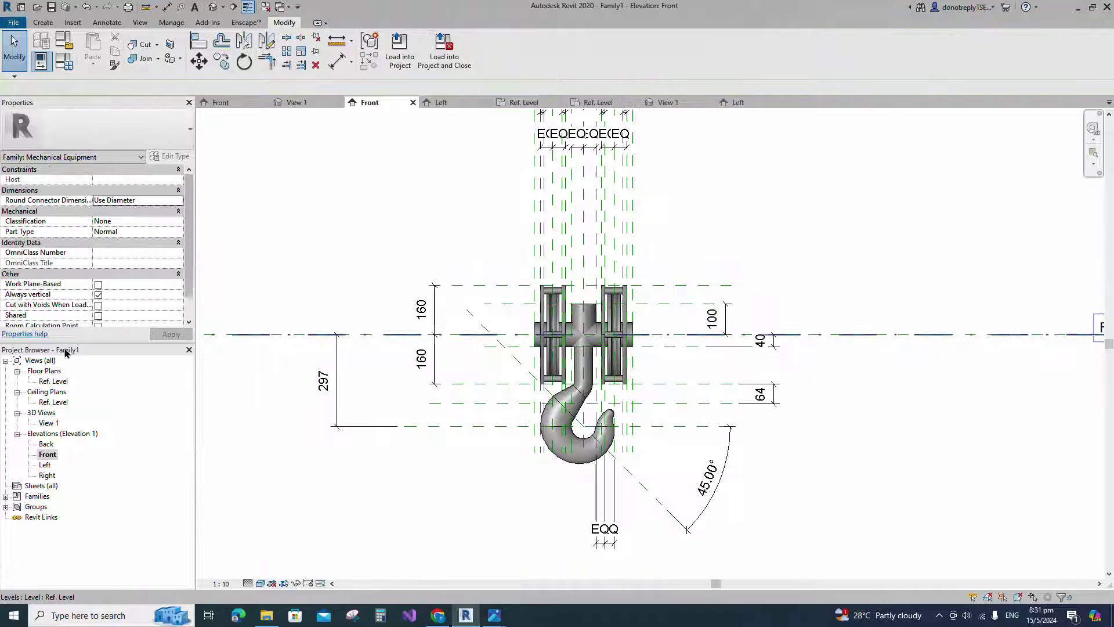
From the 3D view, open the family types and create a new material named Yellow for the Cover parameter
double_click(46, 424)
middle_click_drag(545, 465, 331, 395, "shift")
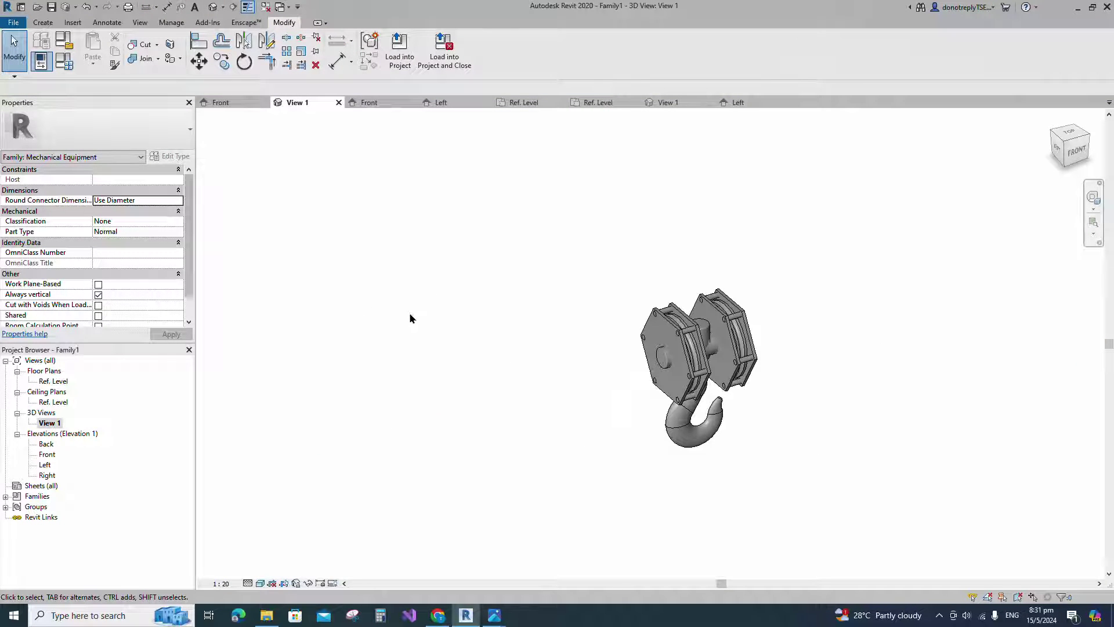
left_click(64, 61)
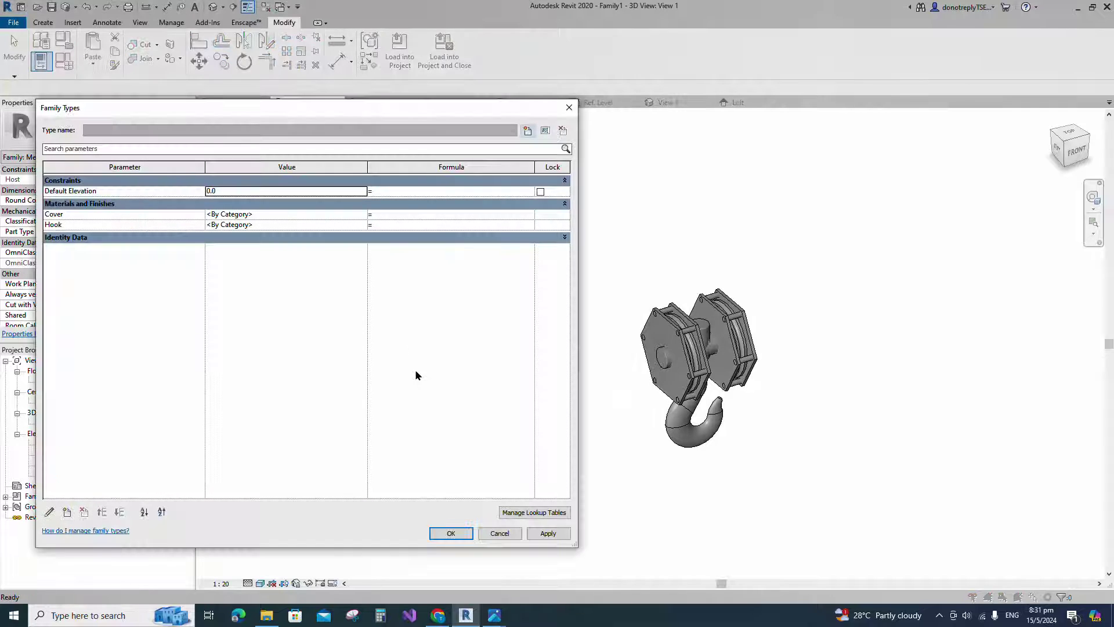
left_click(364, 225)
left_click(365, 225)
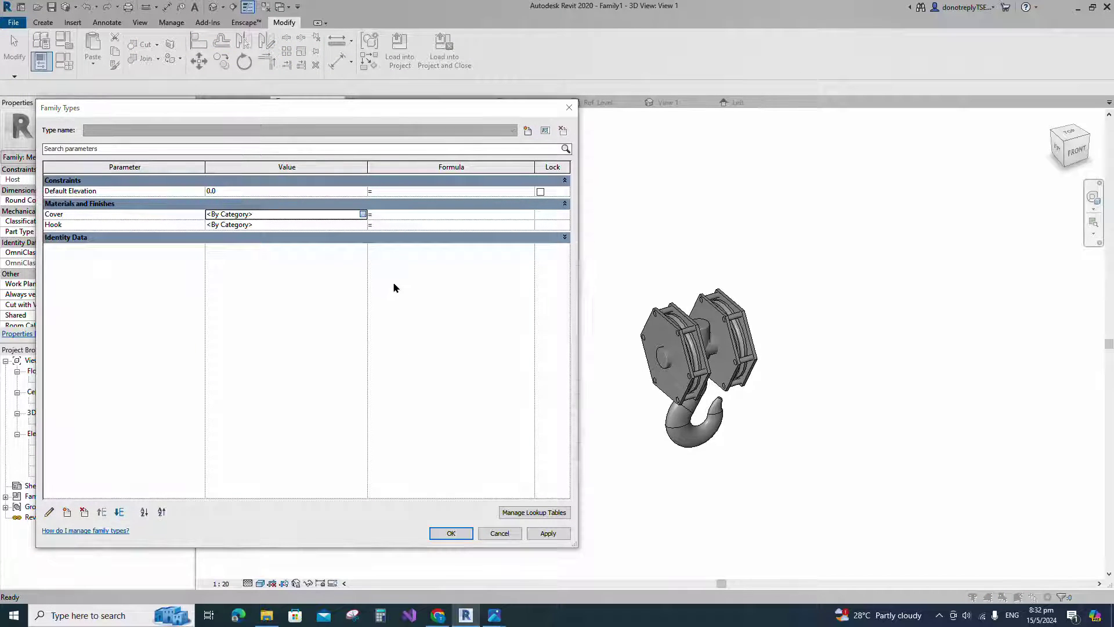
left_click(164, 454)
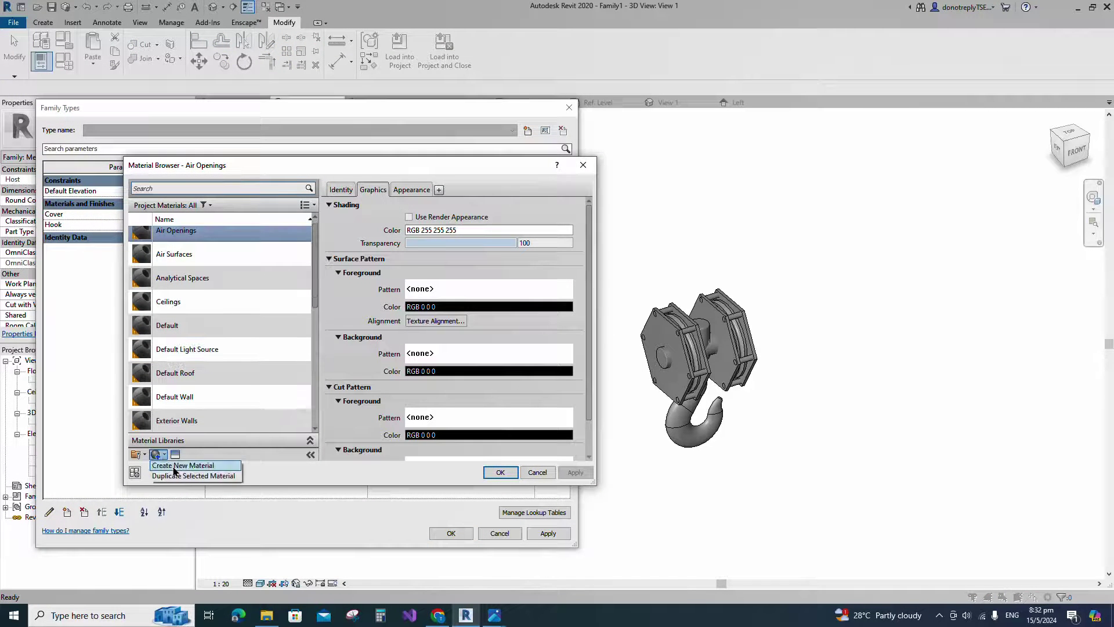
left_click(192, 461)
right_click(197, 325)
left_click(231, 365)
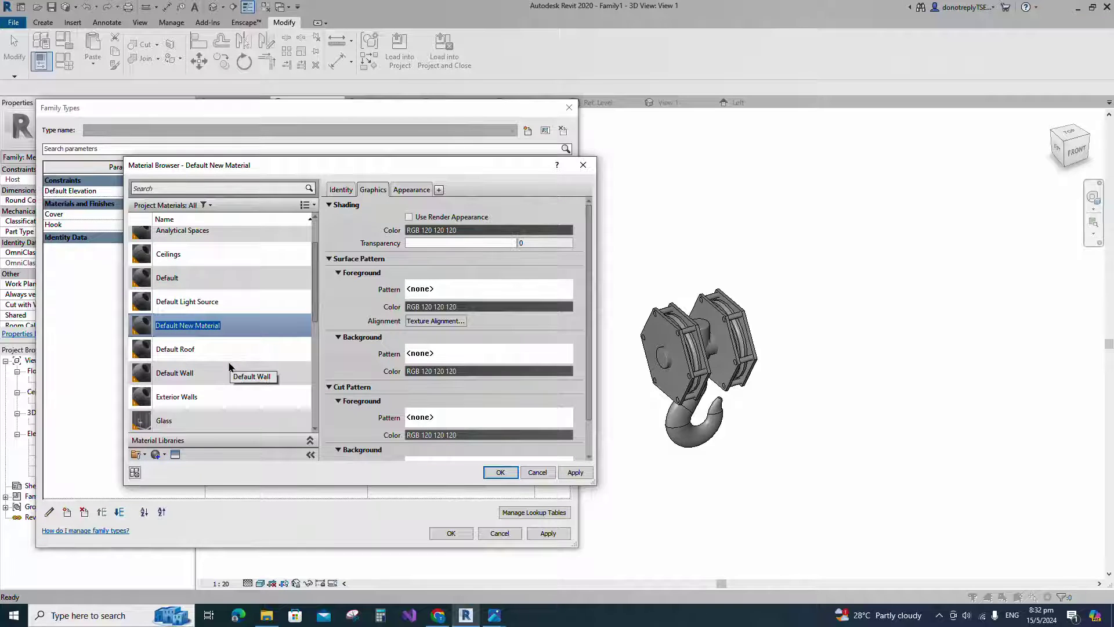
type("Yellow")
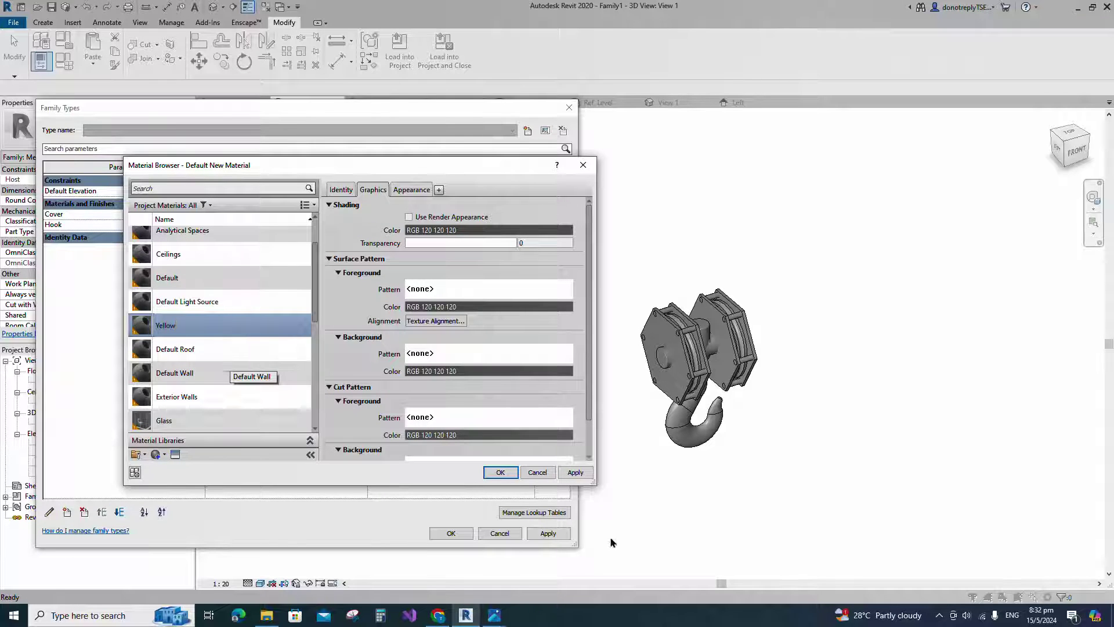
left_click(575, 472)
Replace the Yellow material's appearance with the Paint - Enamel Glossy (Yellow) asset from the Appearance Library's Paint category
left_click(175, 454)
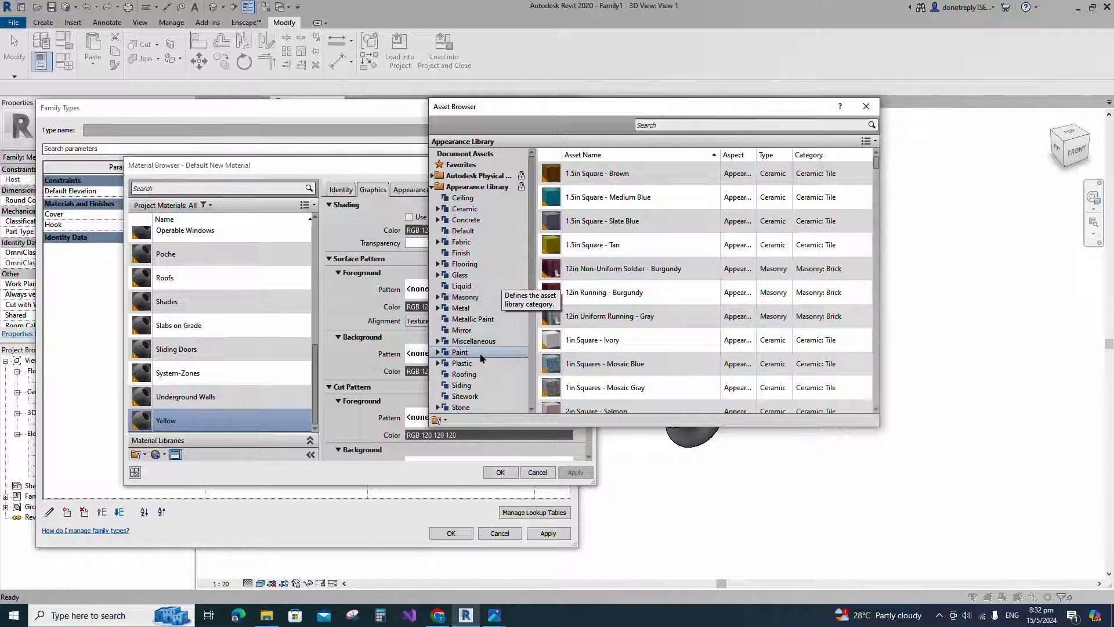
left_click(464, 352)
scroll(720, 285, "down", 5)
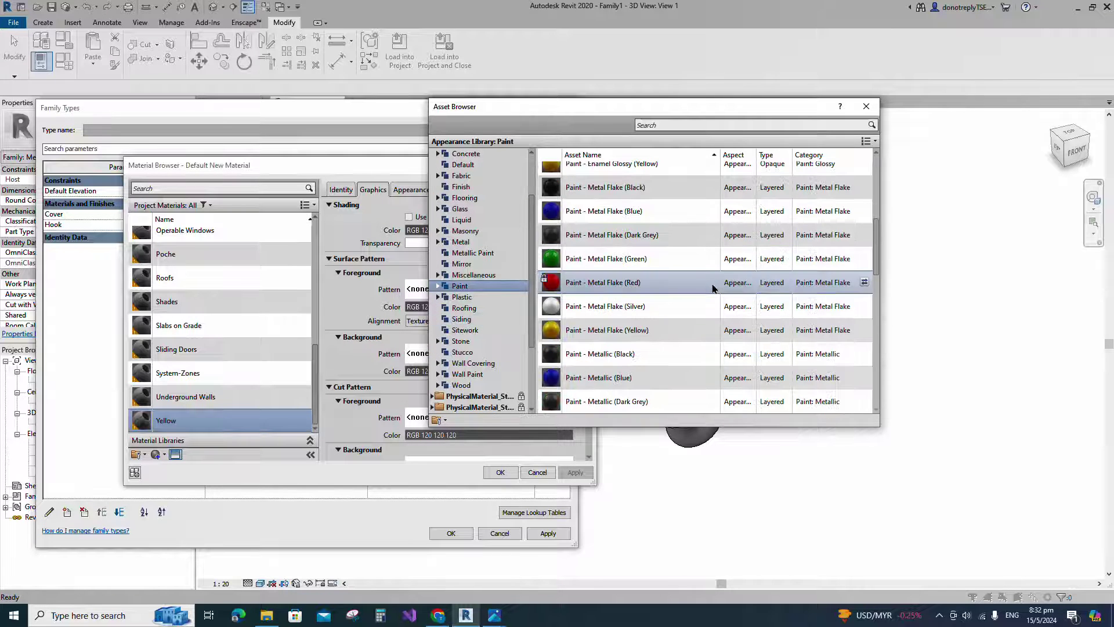
scroll(704, 306, "up", 1)
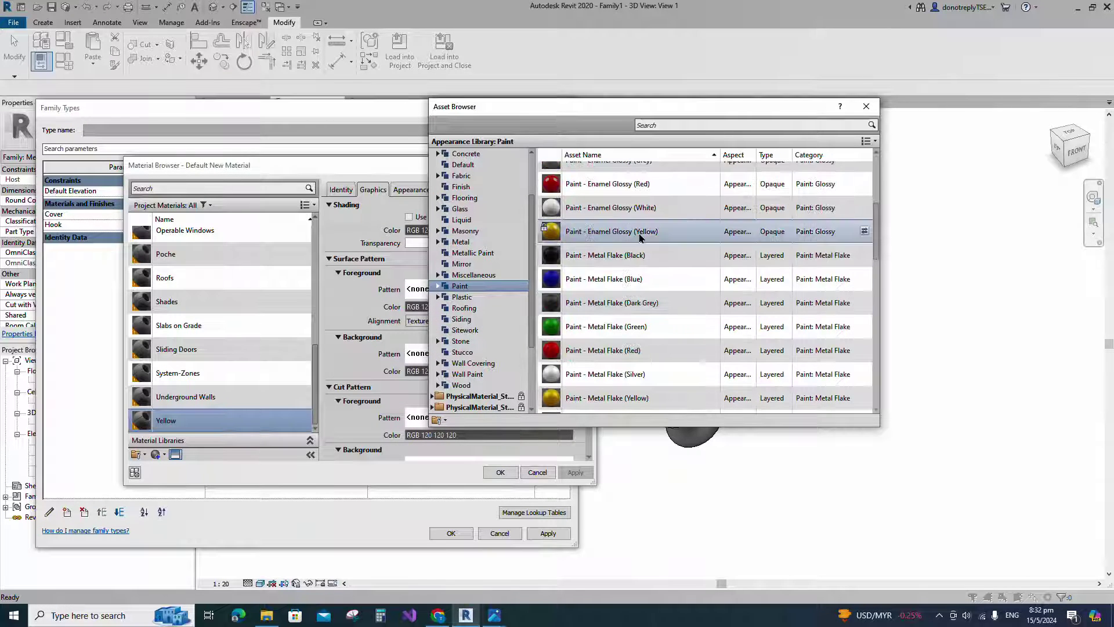
left_click(865, 232)
left_click(867, 107)
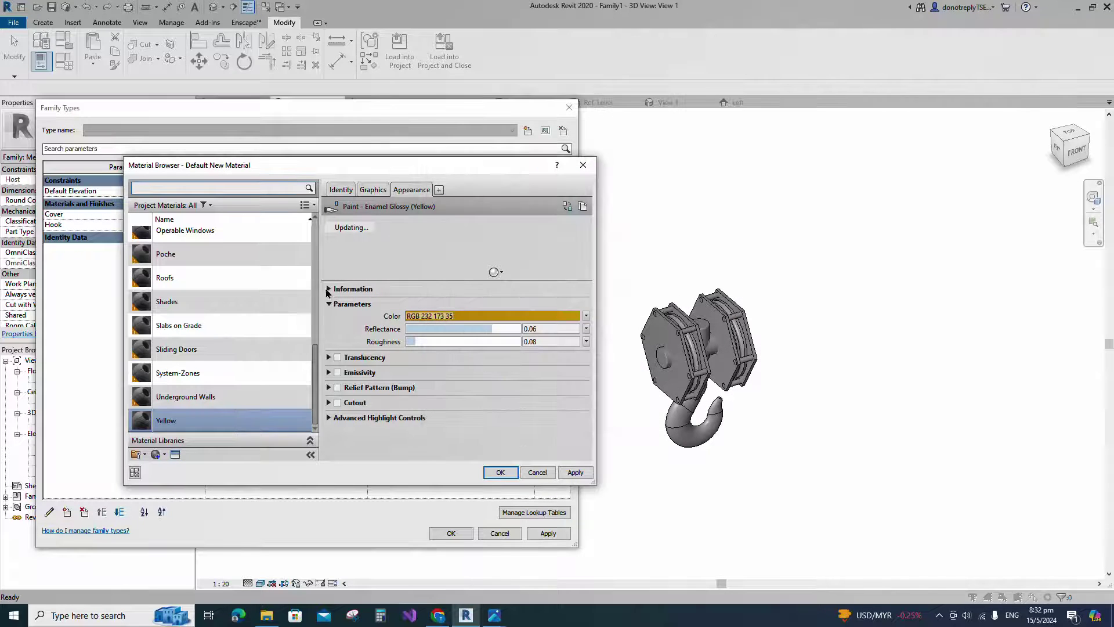
left_click(336, 292)
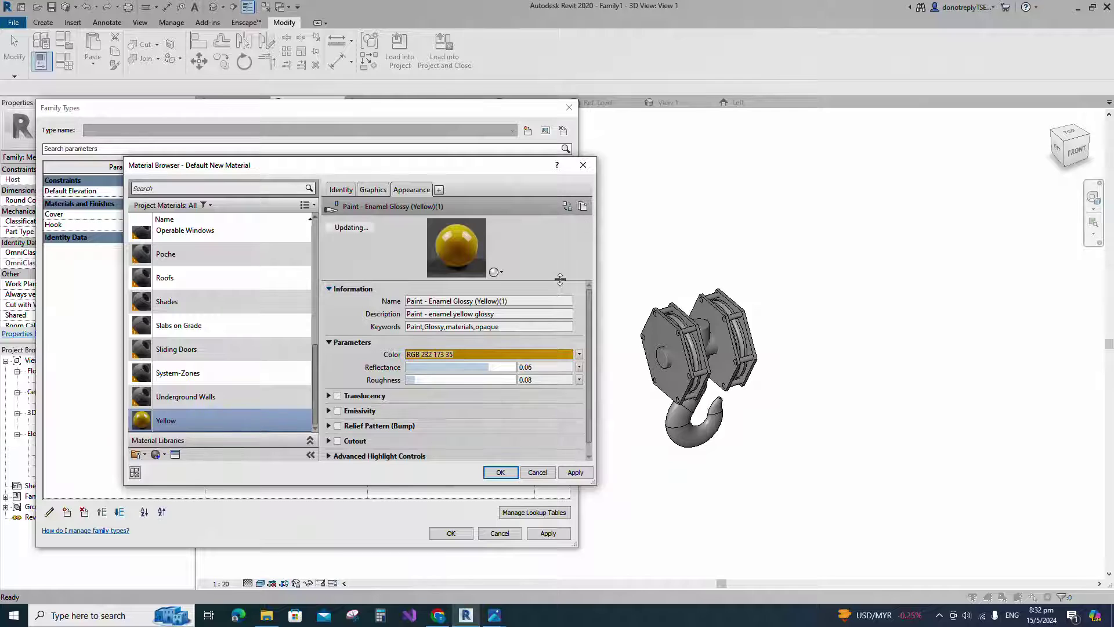
left_click(582, 475)
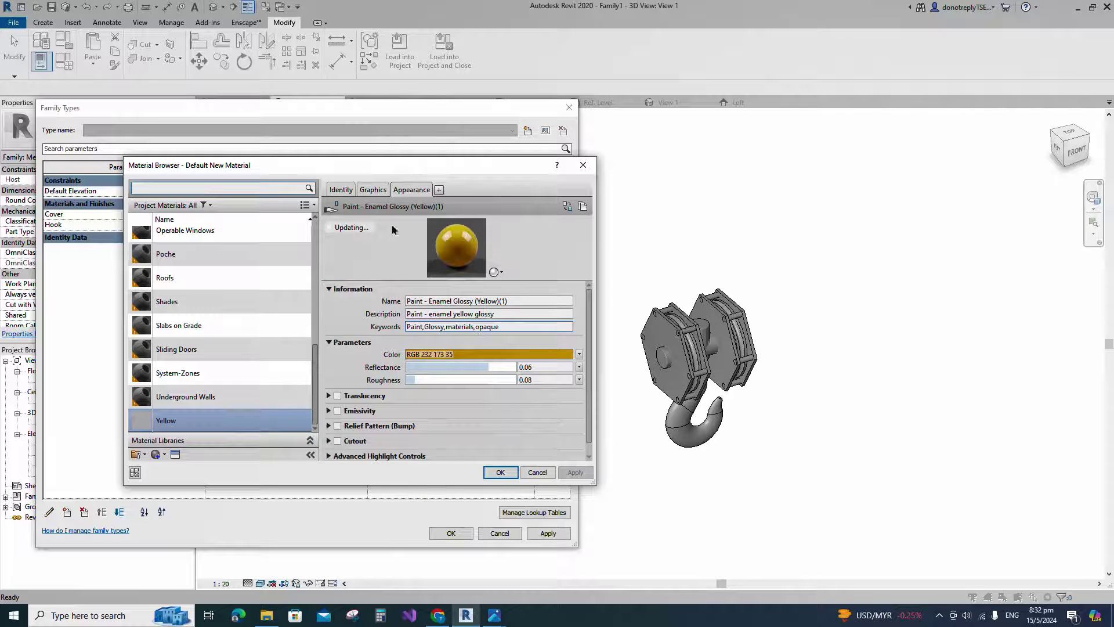
Enable Use Render Appearance for the Yellow material's shading and assign the material to the Cover parameter
left_click(373, 190)
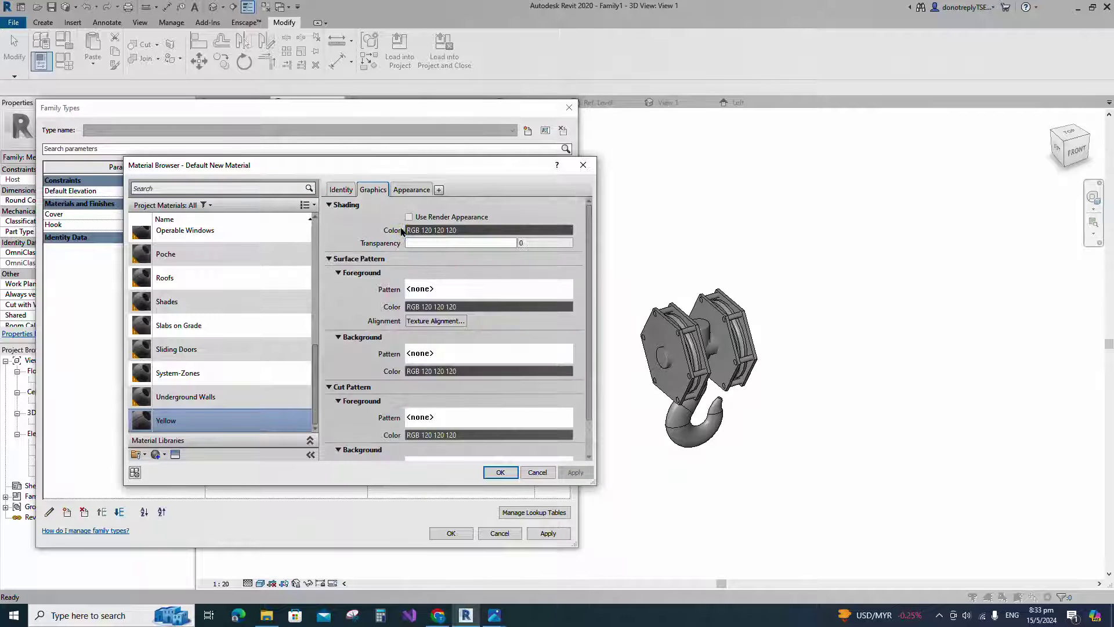
left_click(410, 217)
left_click(500, 473)
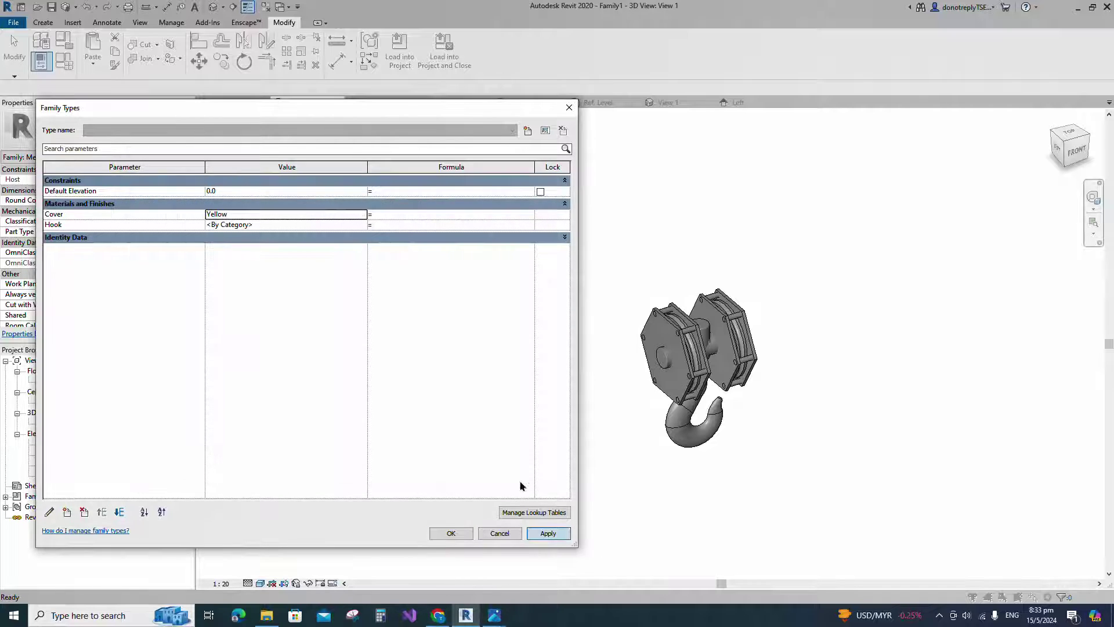
Create a new material named Black for the Hook parameter
left_click(350, 227)
left_click(366, 225)
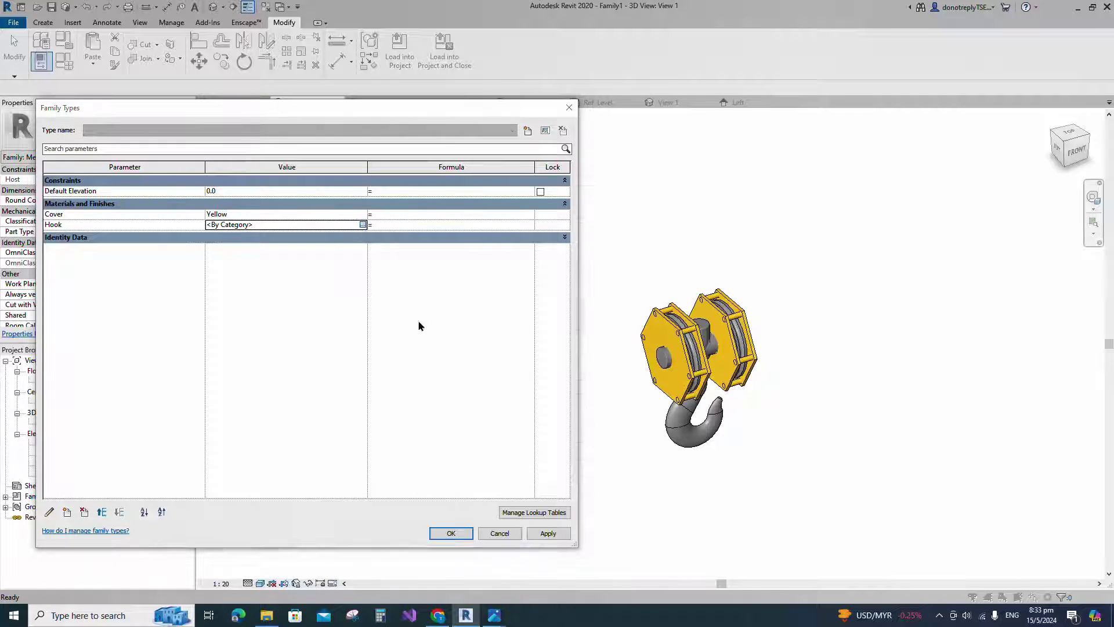
left_click(164, 454)
left_click(172, 466)
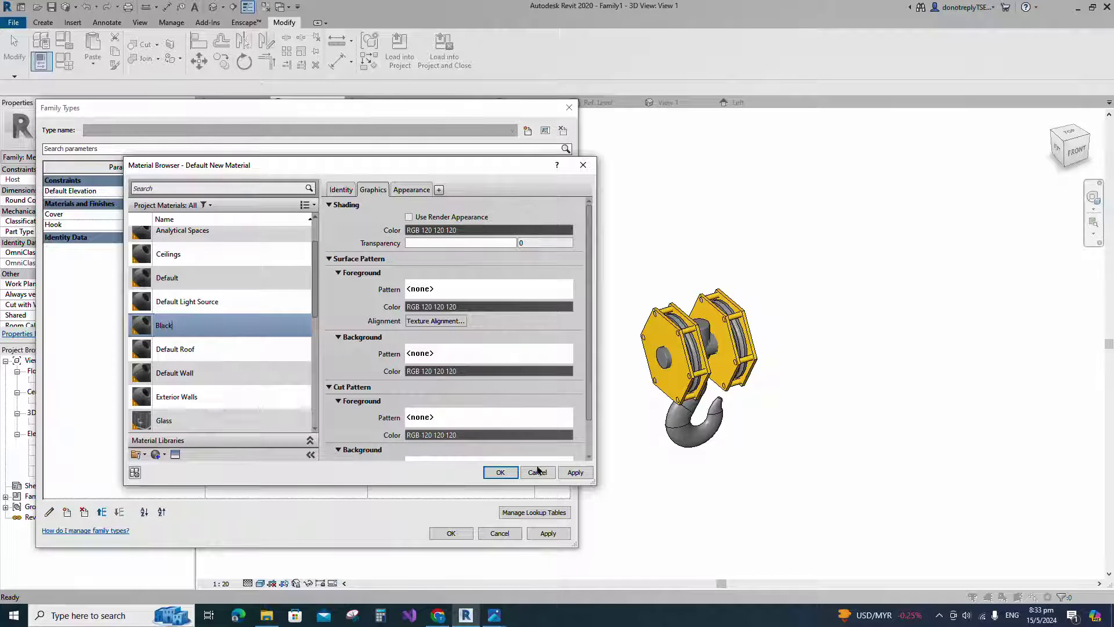
left_click(576, 473)
Replace the Black material's appearance with the Glossy - Black asset from the Appearance Library's Metallic Paint category
left_click(174, 455)
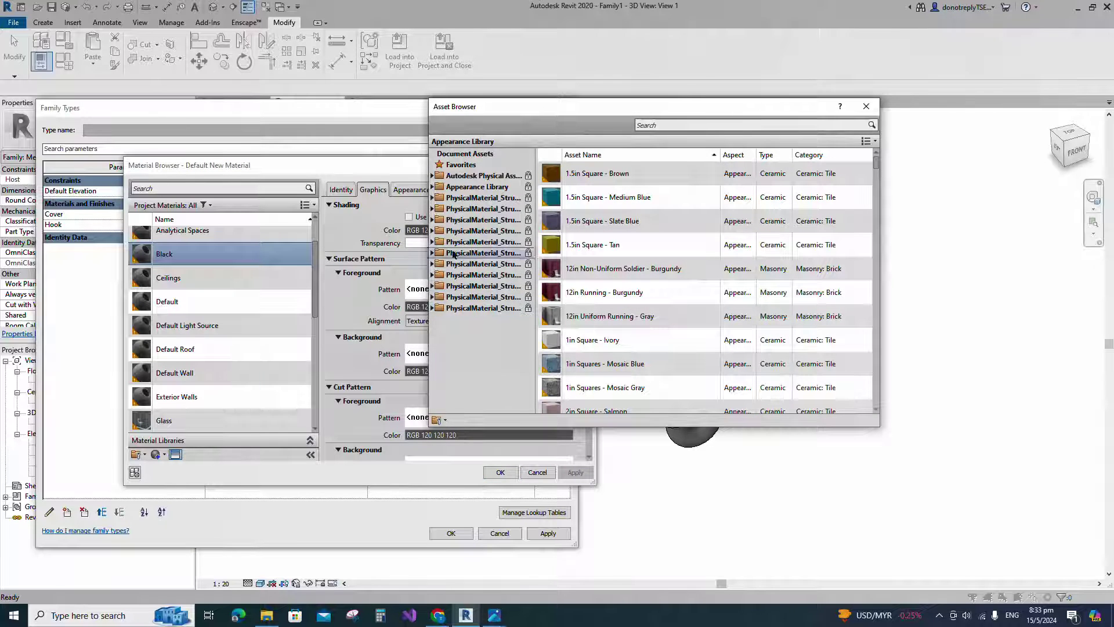
left_click(433, 186)
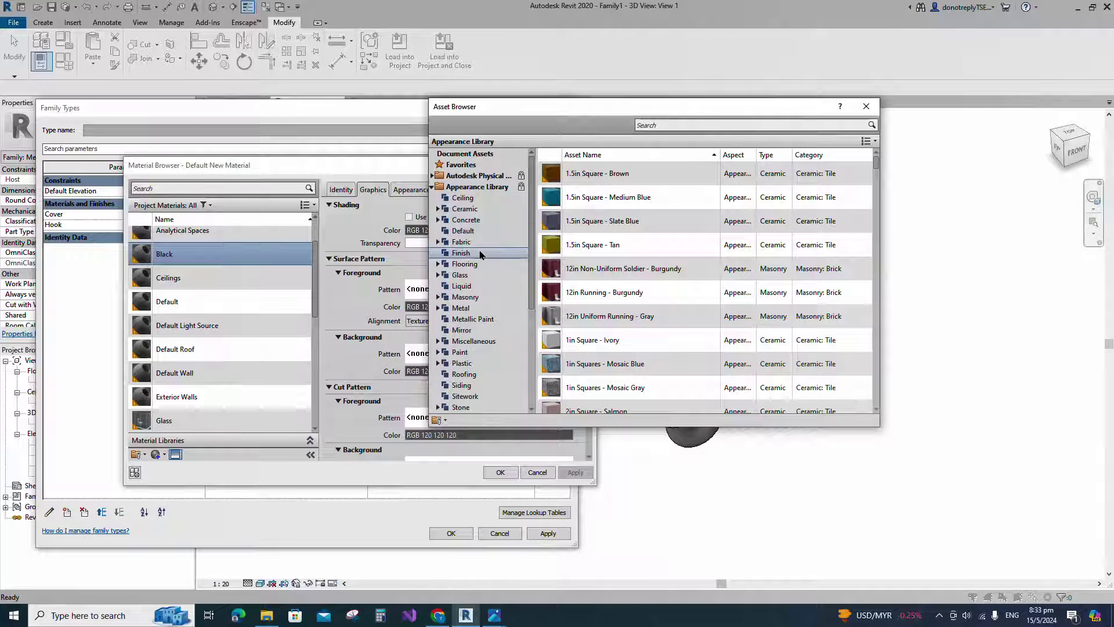
left_click(468, 318)
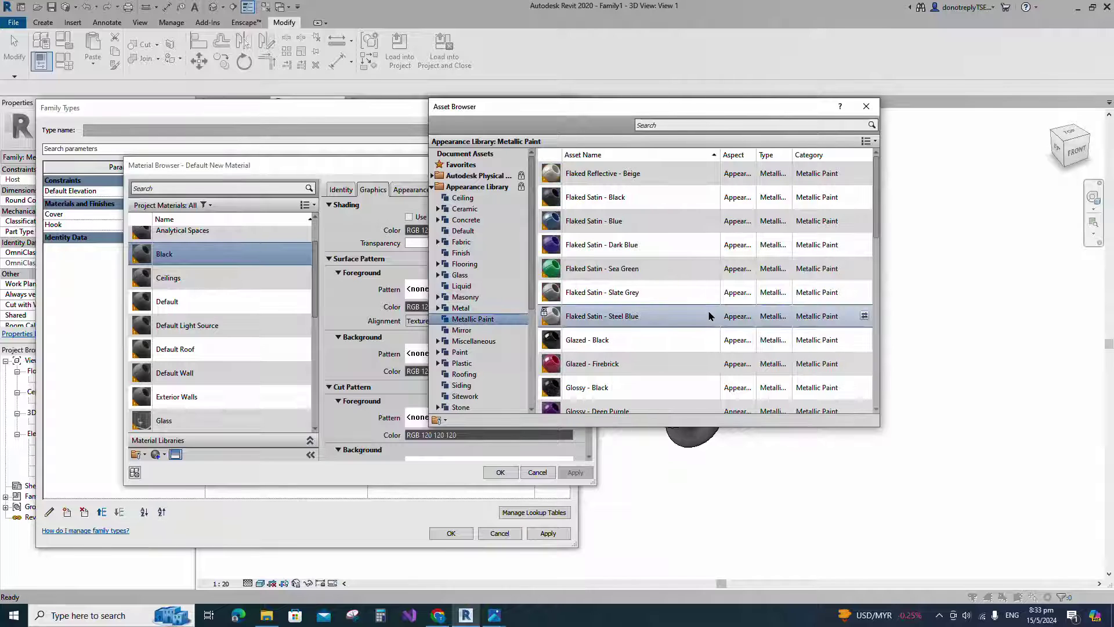
scroll(710, 316, "down", 2)
left_click(864, 252)
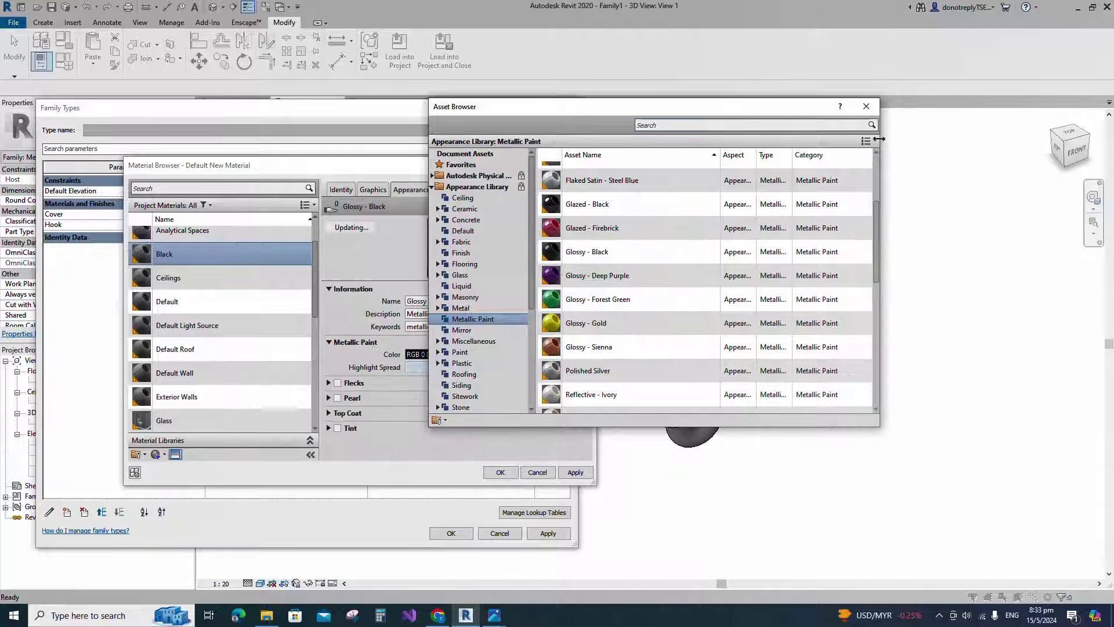
left_click(870, 114)
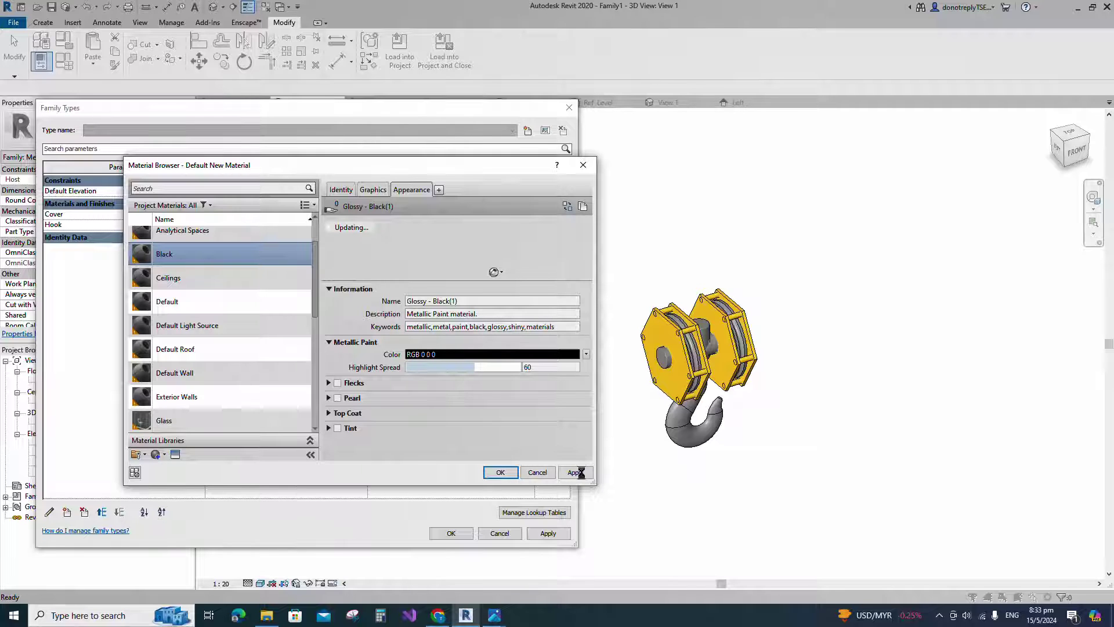
Enable Use Render Appearance for the Black material, assign it to the Hook parameter and accept the family types
left_click(373, 190)
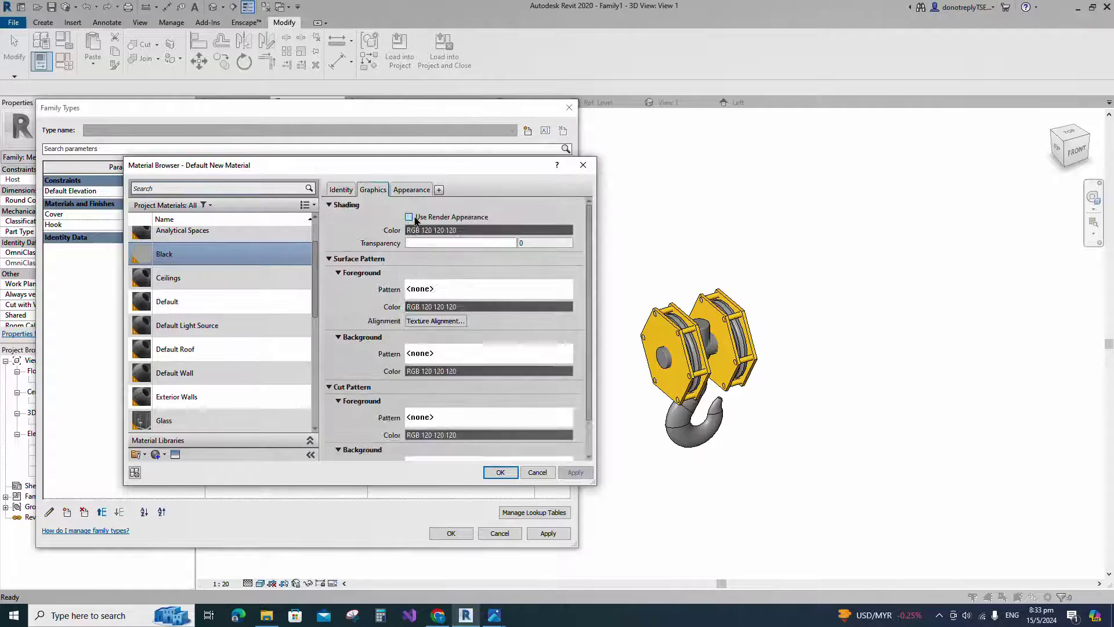
left_click(409, 218)
left_click(500, 472)
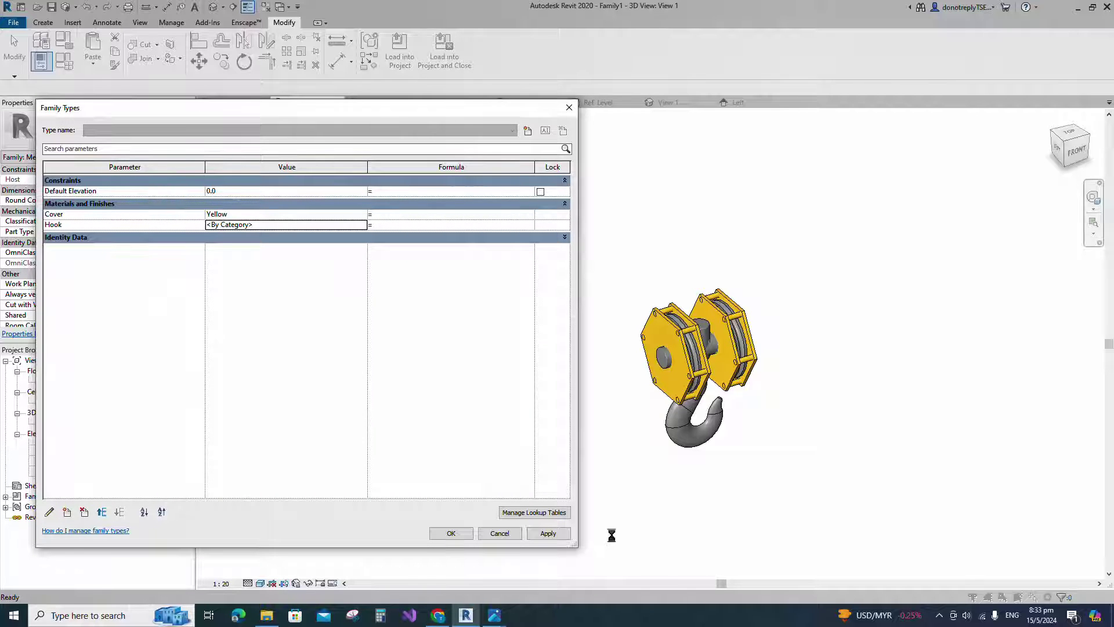
left_click(462, 537)
Set the 3D view's visual style to Realistic and inspect the hook block from several angles
middle_click_drag(718, 475, 725, 406, "shift")
left_click(261, 584)
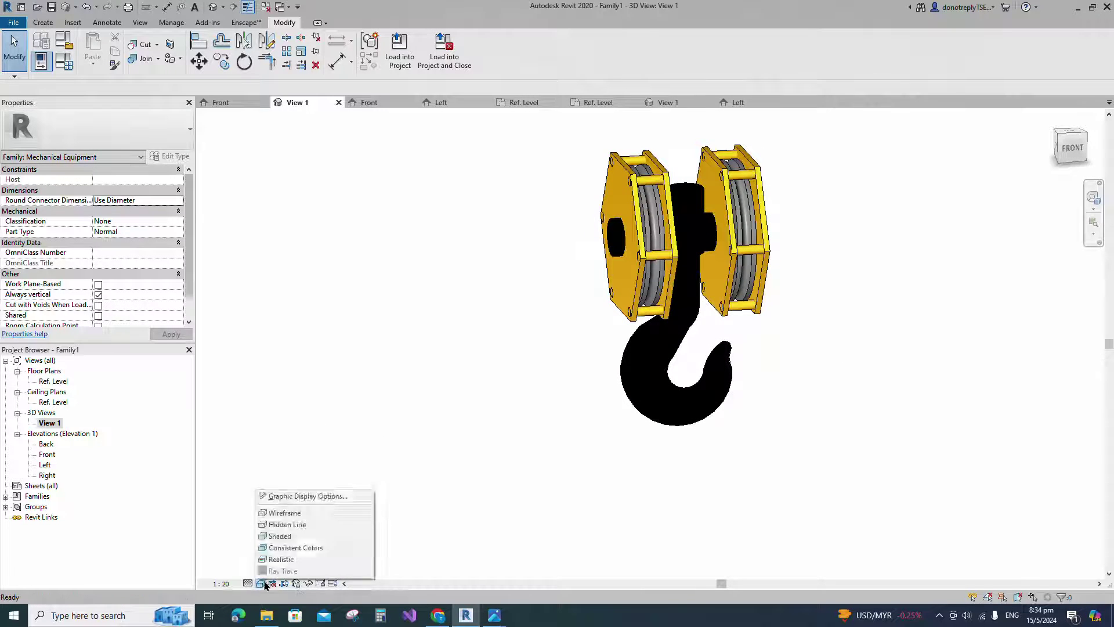
left_click(281, 560)
middle_click_drag(810, 530, 783, 360, "shift")
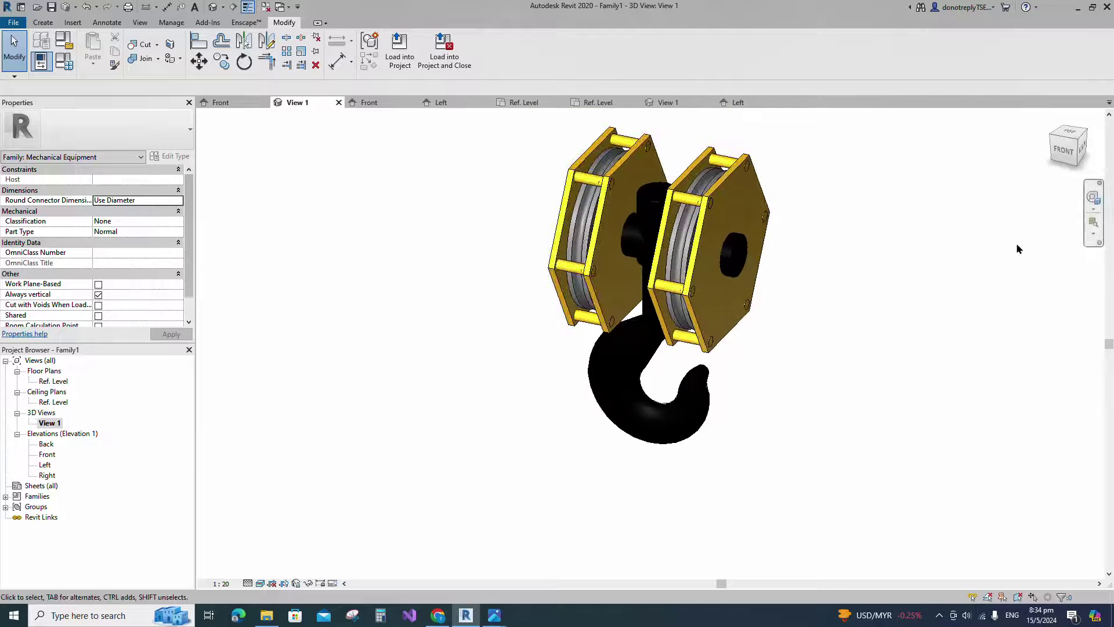
middle_click_drag(752, 406, 775, 447, "shift")
scroll(779, 483, "up", 1)
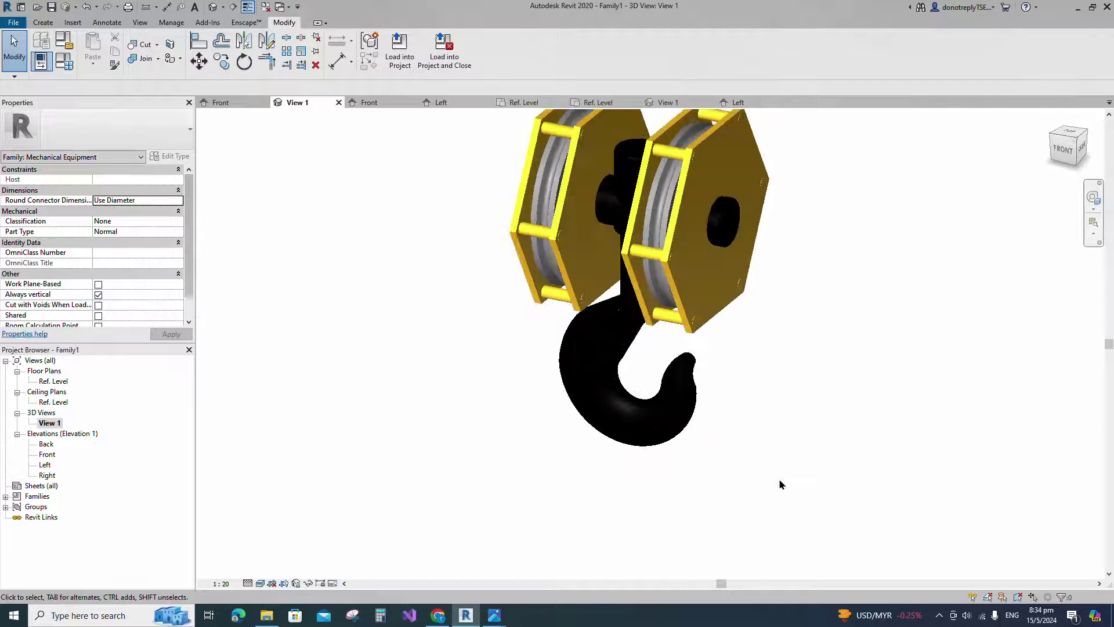
scroll(778, 483, "down", 4)
Close the inactive views and save the family in Documents as Hook Block_5T
left_click(262, 7)
key("ctrl+s")
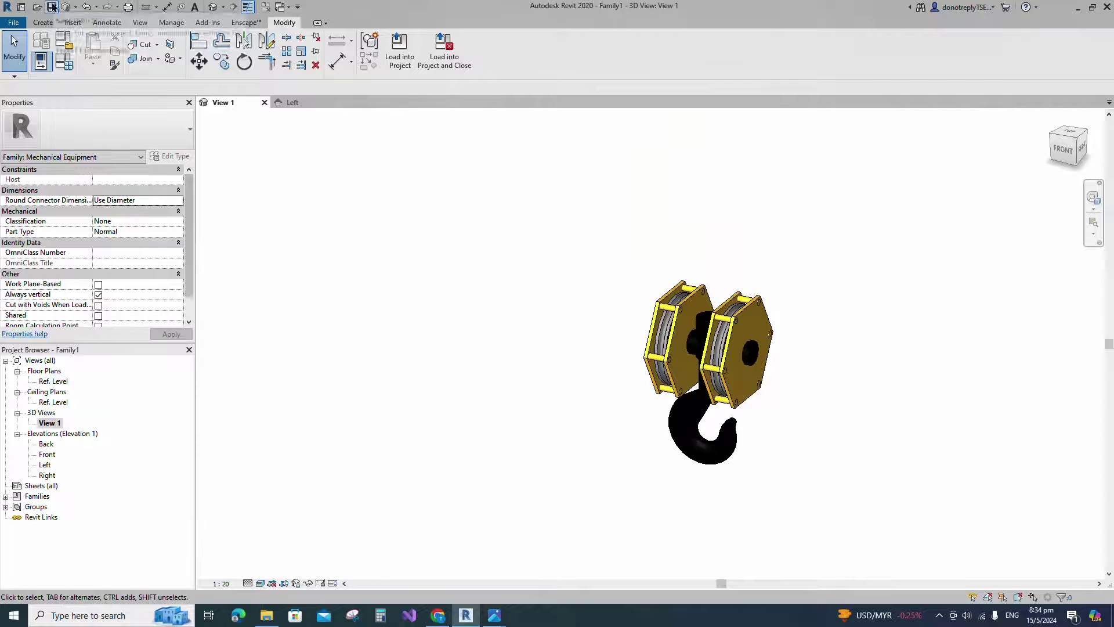
type("Hook Block_5T")
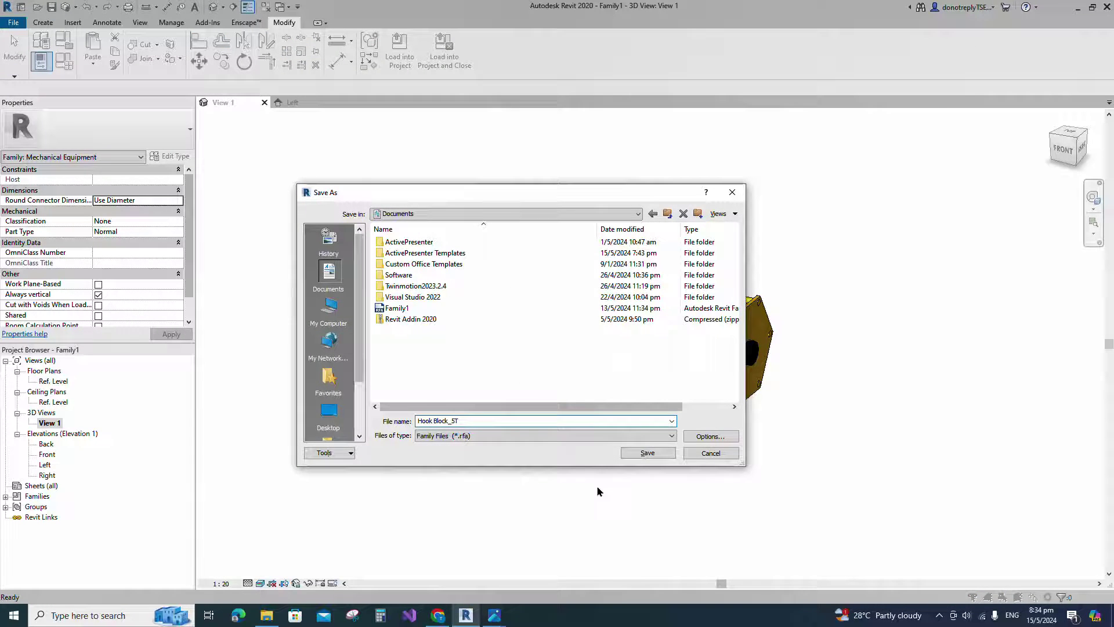
key("Return")
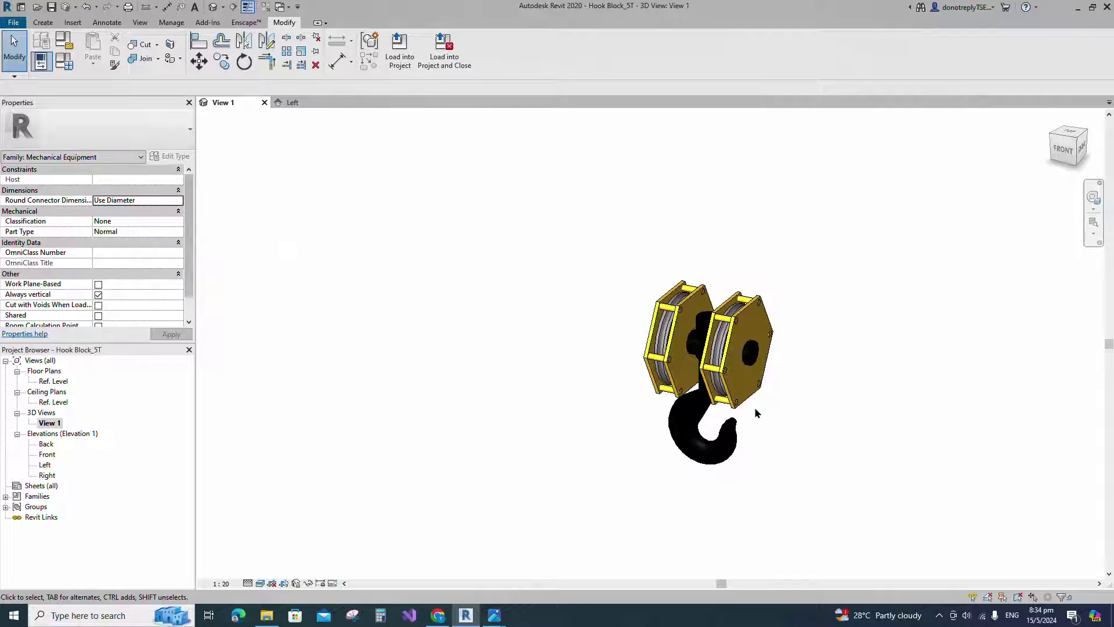
scroll(755, 406, "up", 4)
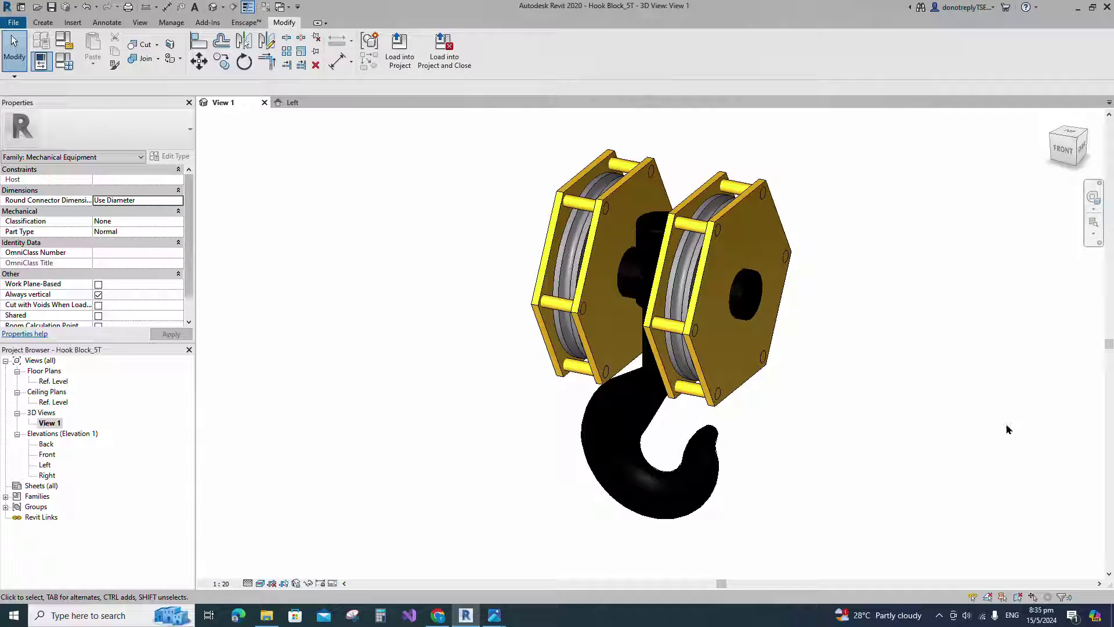